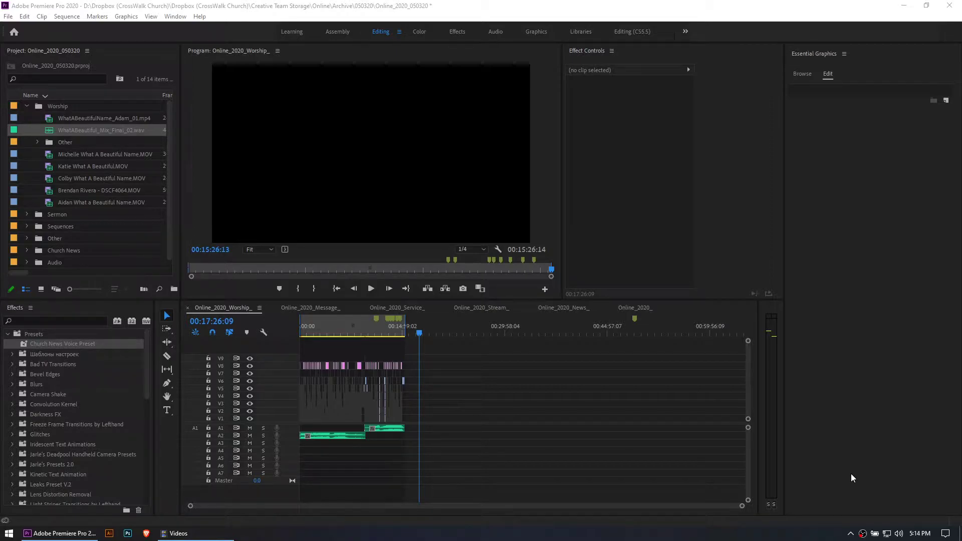
Examine the multi-track layout of the finished worship edit, from the full sequence down to the clips around 00:12:45:14
{"action": "left_click", "coordinate": [492, 381]}
{"action": "key", "text": "equal"}
{"action": "key", "text": "equal"}
{"action": "key", "text": "equal"}
{"action": "key", "text": "minus"}
{"action": "key", "text": "minus"}
{"action": "key", "text": "minus"}
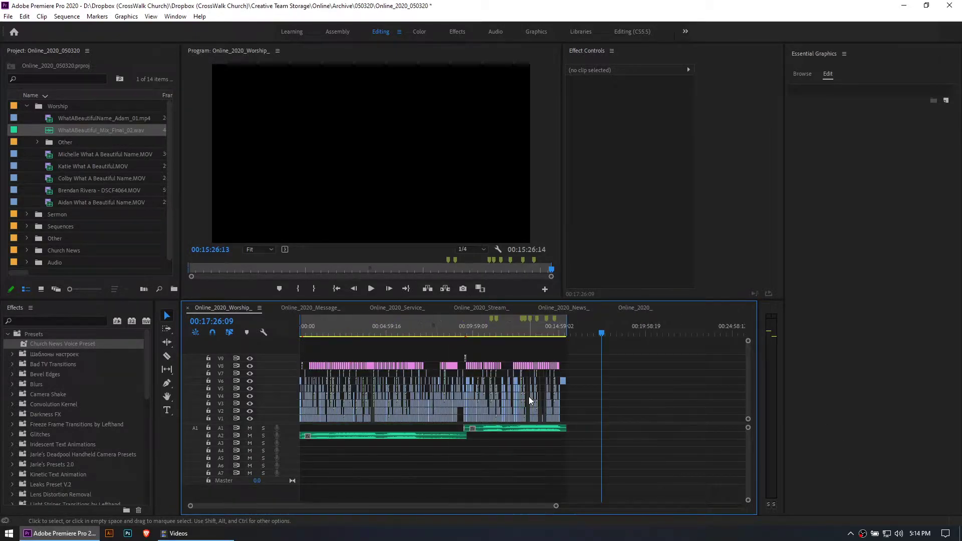
{"action": "left_click", "coordinate": [521, 328]}
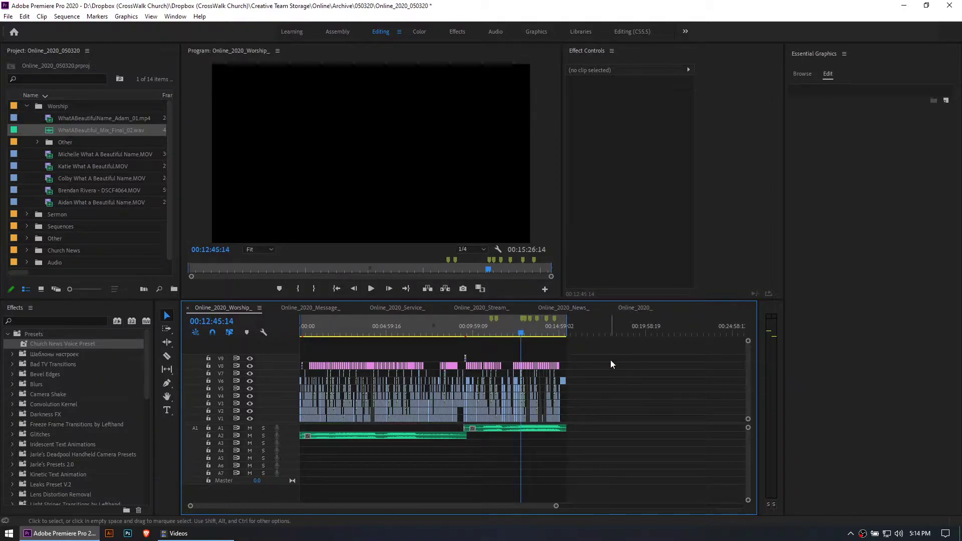
{"action": "key", "text": "equal"}
{"action": "key", "text": "equal"}
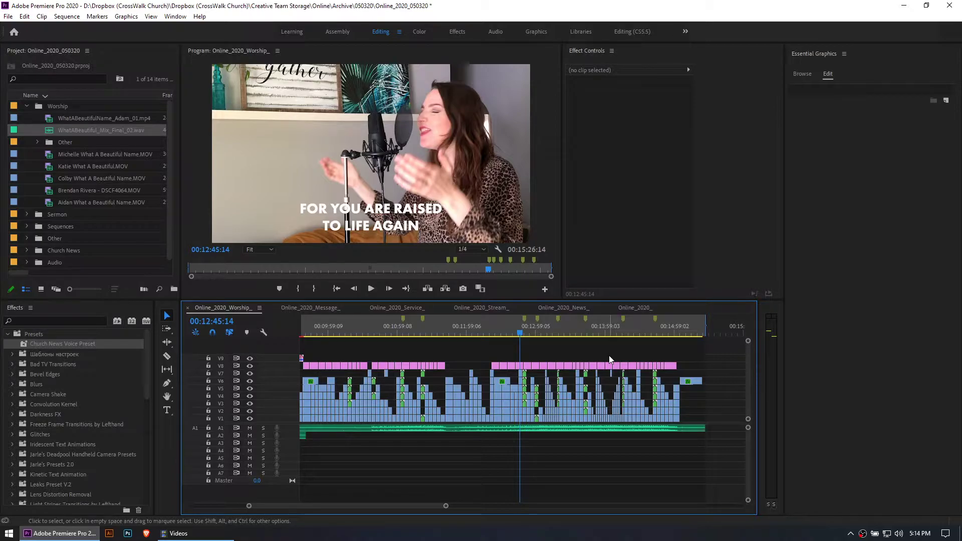
{"action": "key", "text": "minus"}
{"action": "key", "text": "minus"}
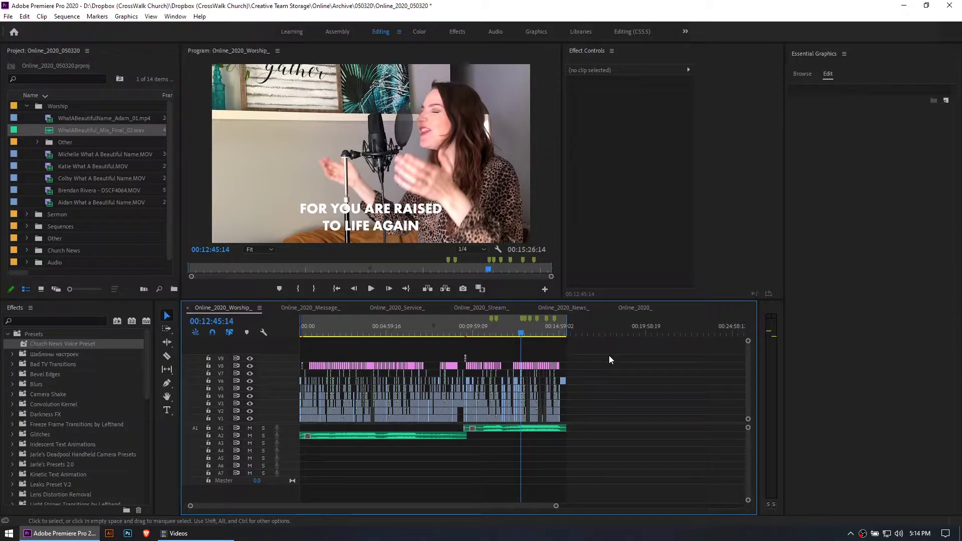
{"action": "key", "text": "equal"}
{"action": "key", "text": "equal"}
{"action": "key", "text": "equal"}
{"action": "key", "text": "equal"}
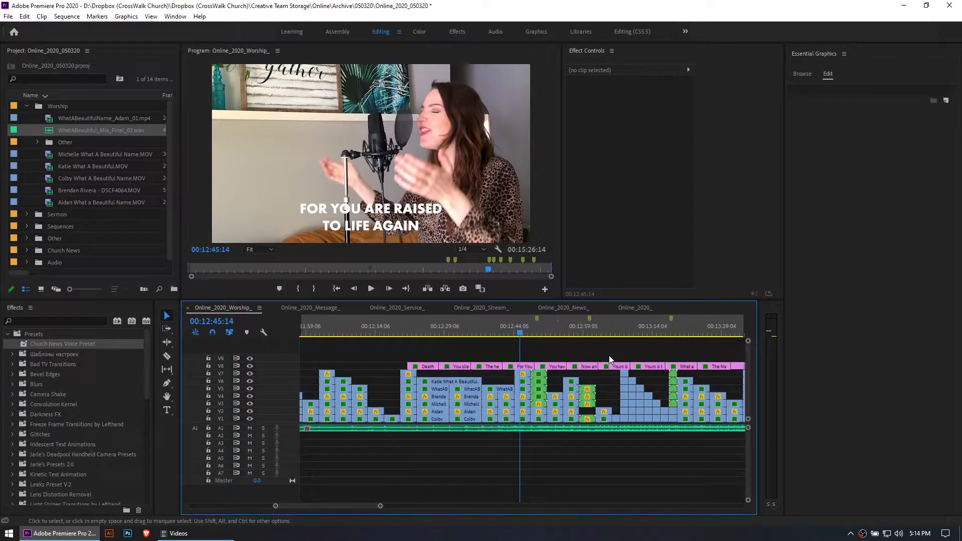
{"action": "key", "text": "equal"}
View the split-screen frames of the worship edit at 00:12:49:06 and 00:12:58:23
{"action": "left_click", "coordinate": [554, 319]}
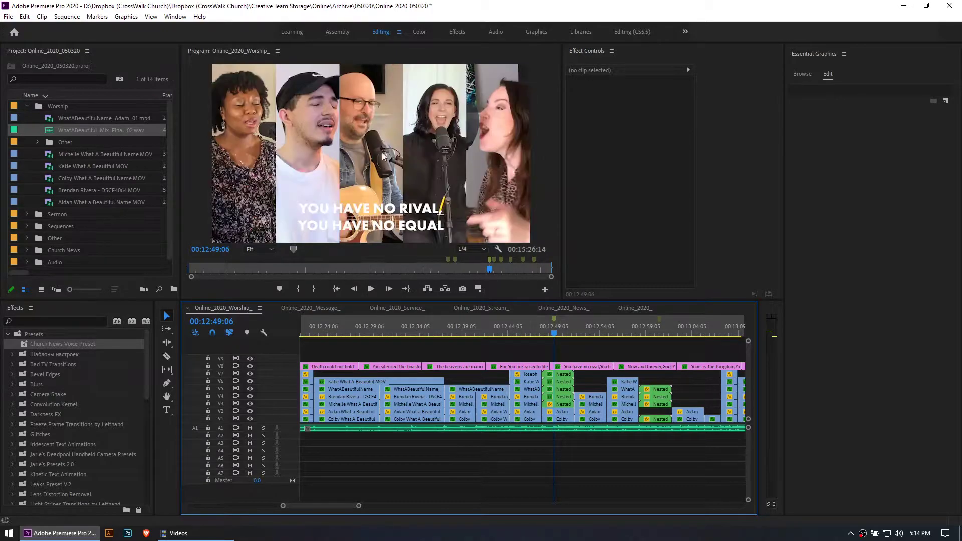
{"action": "left_click", "coordinate": [642, 332]}
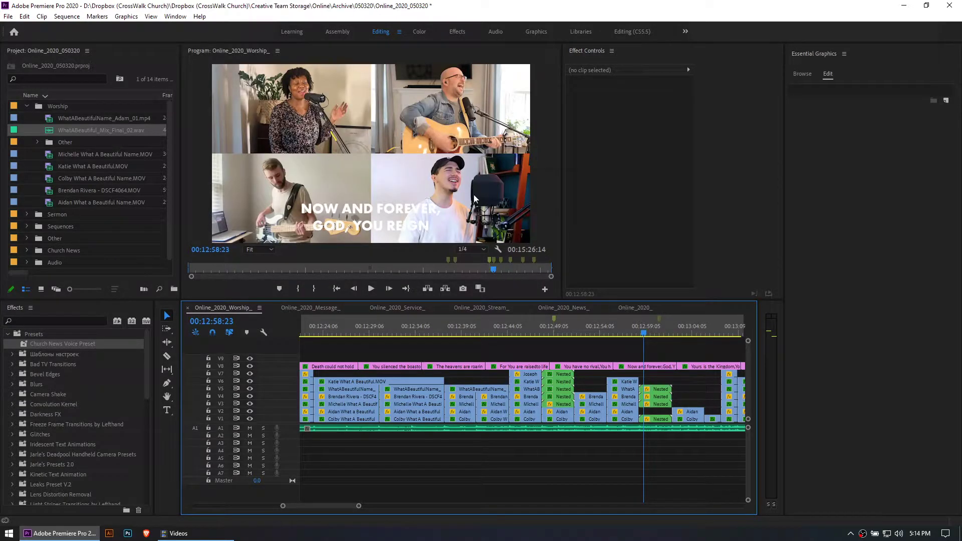
{"action": "key", "text": "minus"}
{"action": "key", "text": "minus"}
{"action": "key", "text": "minus"}
{"action": "key", "text": "minus"}
{"action": "key", "text": "minus"}
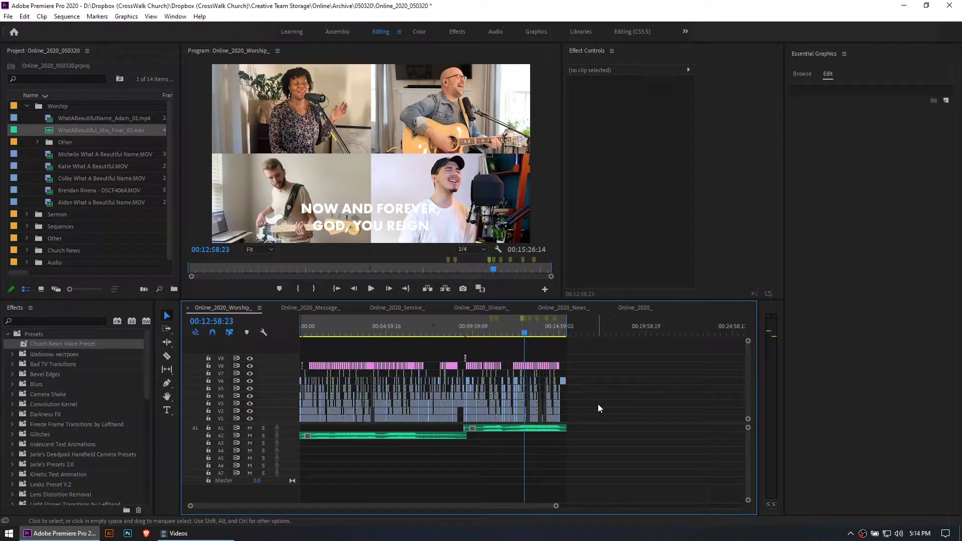
Place the six worship videos and WhatABeautiful_Mix_Final_02.wav from the Worship bin into the empty timeline area after the finished edit
{"action": "key", "text": "equal"}
{"action": "key", "text": "minus"}
{"action": "left_click", "coordinate": [592, 333]}
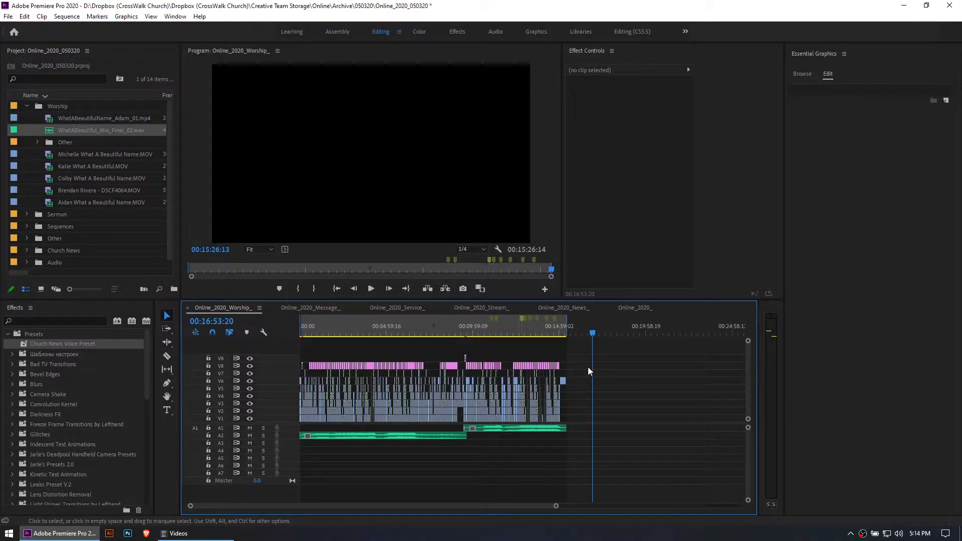
{"action": "key", "text": "equal"}
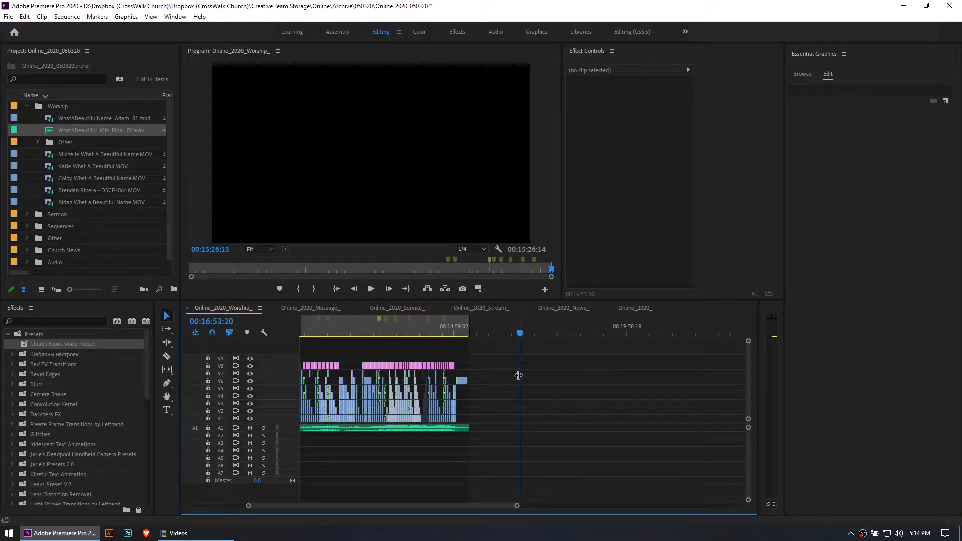
{"action": "left_click", "coordinate": [113, 199]}
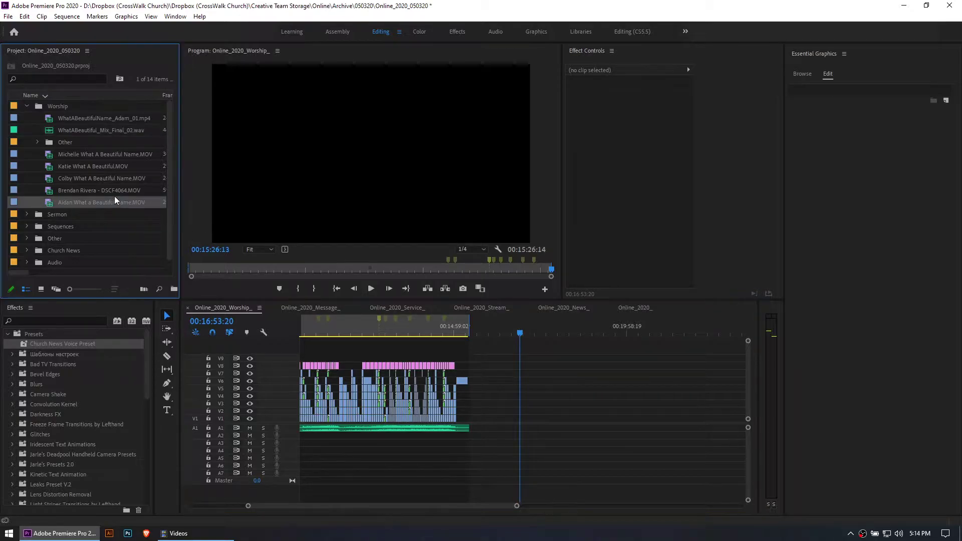
{"action": "left_click", "coordinate": [114, 119], "text": "shift"}
{"action": "left_click", "coordinate": [73, 142], "text": "ctrl"}
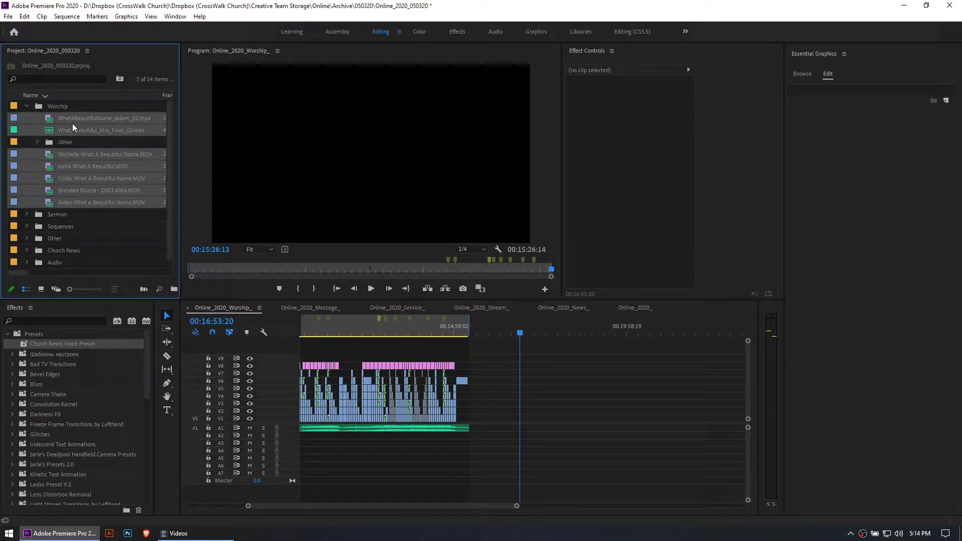
{"action": "left_click", "coordinate": [499, 384]}
{"action": "key", "text": "minus"}
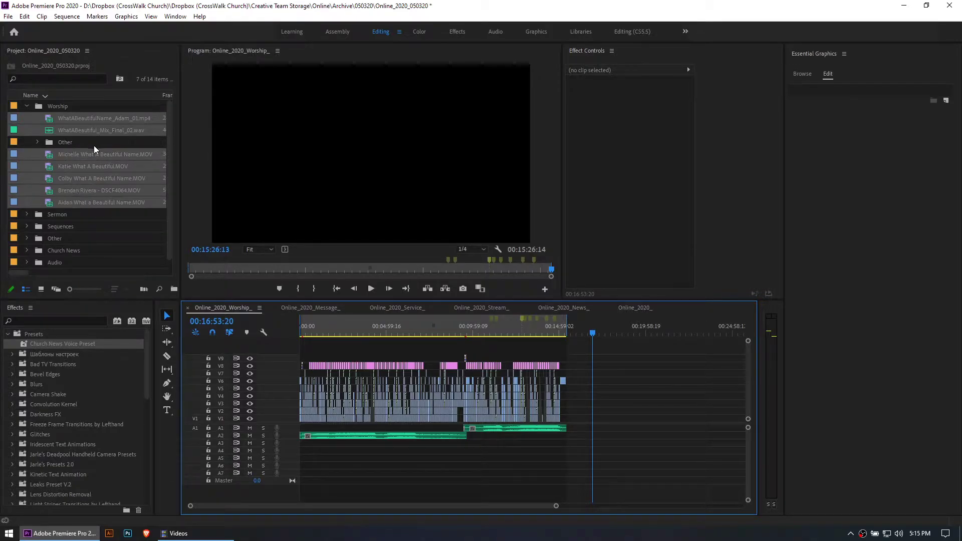
{"action": "left_click", "coordinate": [59, 119]}
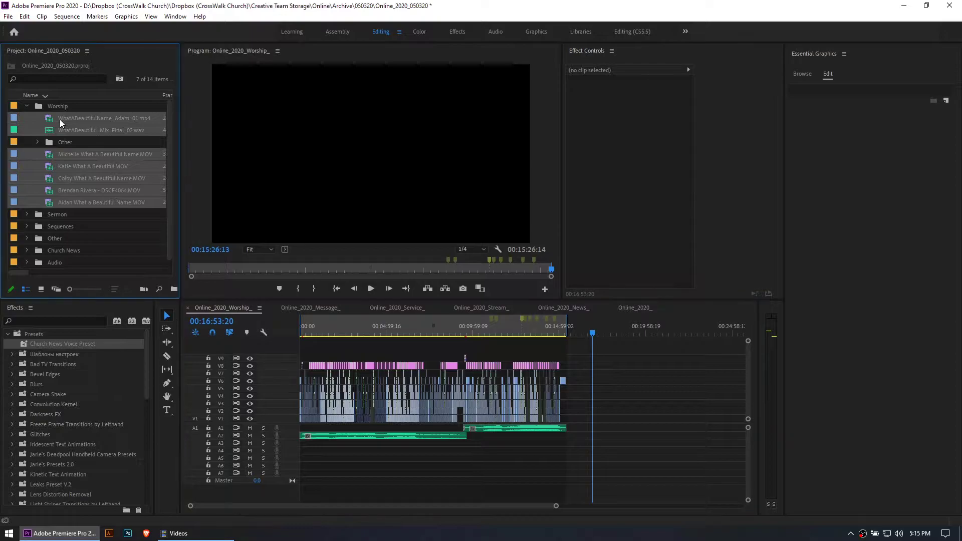
{"action": "left_click_drag", "start_coordinate": [80, 133], "coordinate": [641, 402]}
{"action": "key", "text": "minus"}
{"action": "key", "text": "minus"}
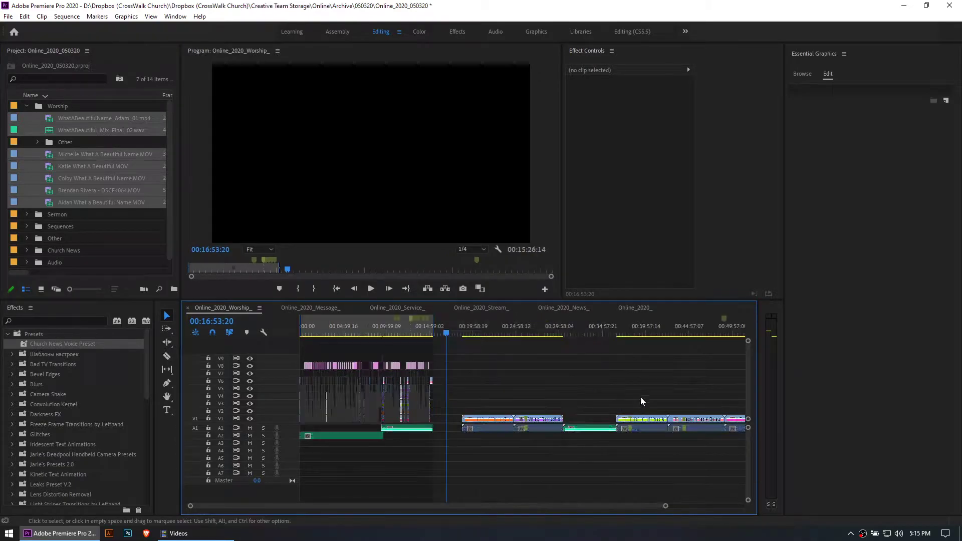
Stack the newly placed videos on separate tracks V2 to V7 so they run alongside the audio mix on A1
{"action": "key", "text": "equal"}
{"action": "key", "text": "equal"}
{"action": "key", "text": "equal"}
{"action": "key", "text": "equal"}
{"action": "scroll", "coordinate": [383, 443], "scroll_direction": "up", "scroll_amount": 10}
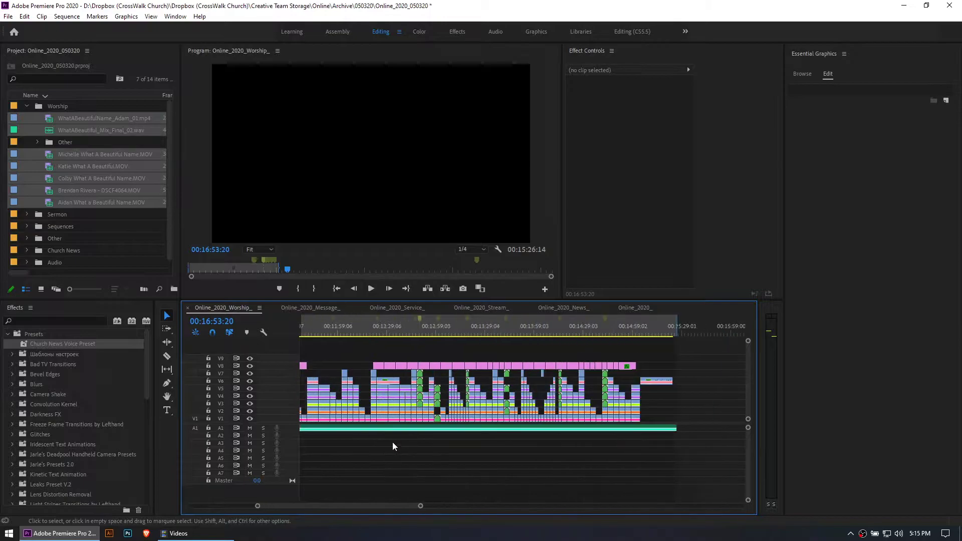
{"action": "key", "text": "minus"}
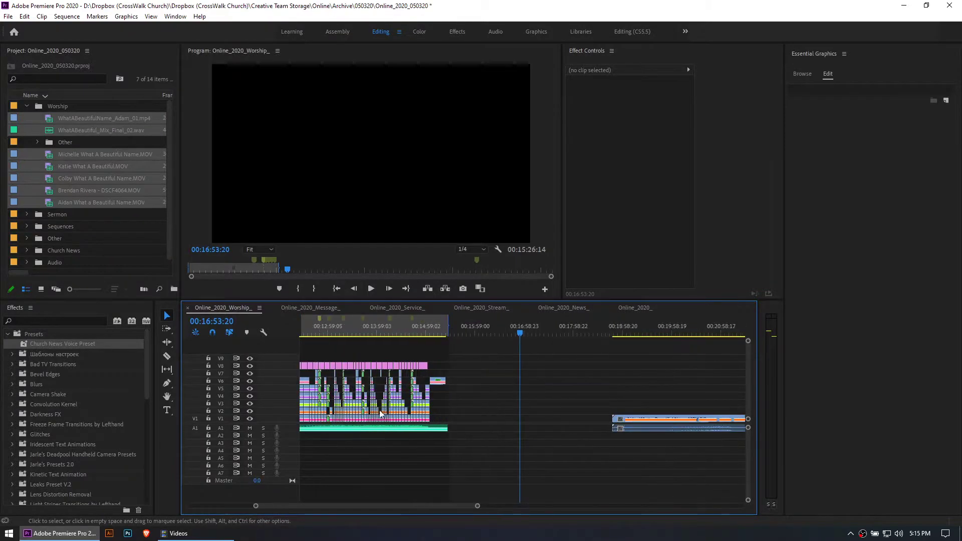
{"action": "key", "text": "backslash"}
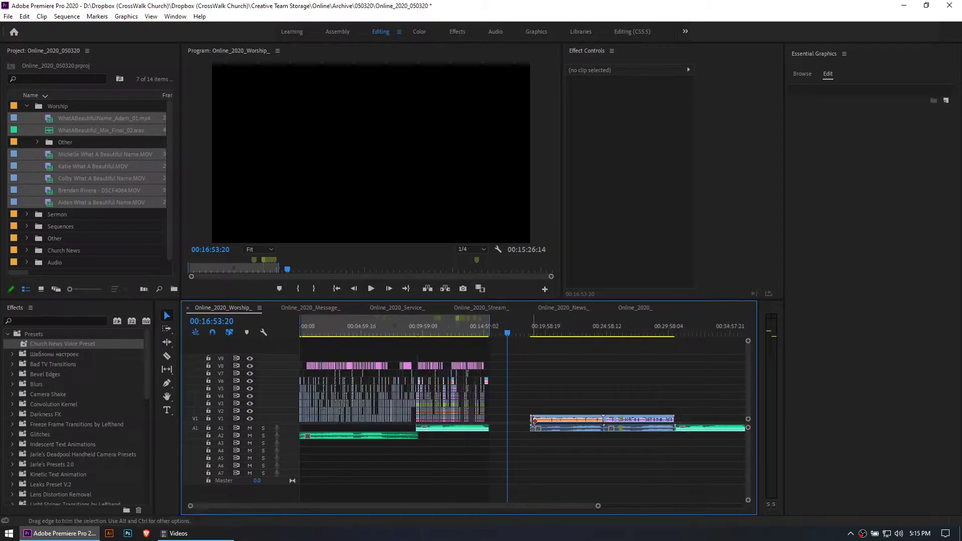
{"action": "left_click", "coordinate": [511, 429]}
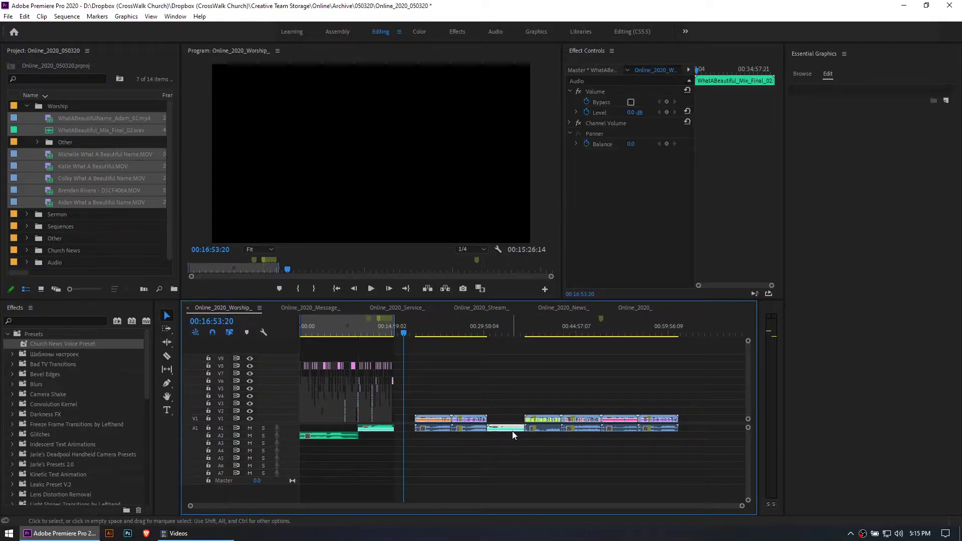
{"action": "left_click", "coordinate": [506, 333]}
{"action": "left_click_drag", "start_coordinate": [536, 421], "coordinate": [506, 437]}
{"action": "left_click_drag", "start_coordinate": [584, 422], "coordinate": [510, 441]}
{"action": "left_click_drag", "start_coordinate": [624, 421], "coordinate": [510, 459]}
{"action": "left_click_drag", "start_coordinate": [471, 419], "coordinate": [505, 468]}
{"action": "left_click_drag", "start_coordinate": [433, 420], "coordinate": [509, 473]}
Examine the start of the stacked clips and their audio waveforms between 00:30:18:22 and 00:30:47:19
{"action": "left_click", "coordinate": [486, 334]}
{"action": "key", "text": "equal"}
{"action": "key", "text": "equal"}
{"action": "key", "text": "equal"}
{"action": "left_click", "coordinate": [541, 351]}
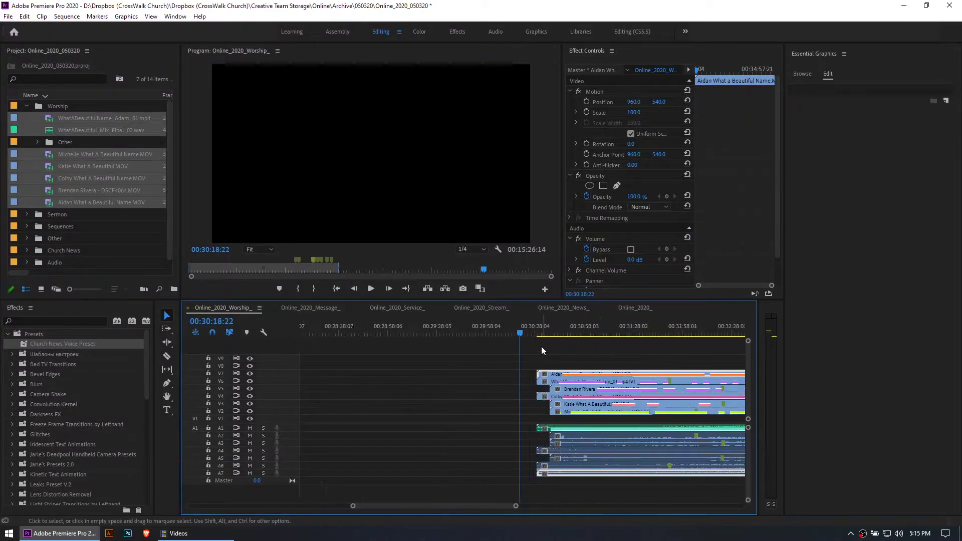
{"action": "scroll", "coordinate": [536, 371], "scroll_direction": "up", "scroll_amount": 2}
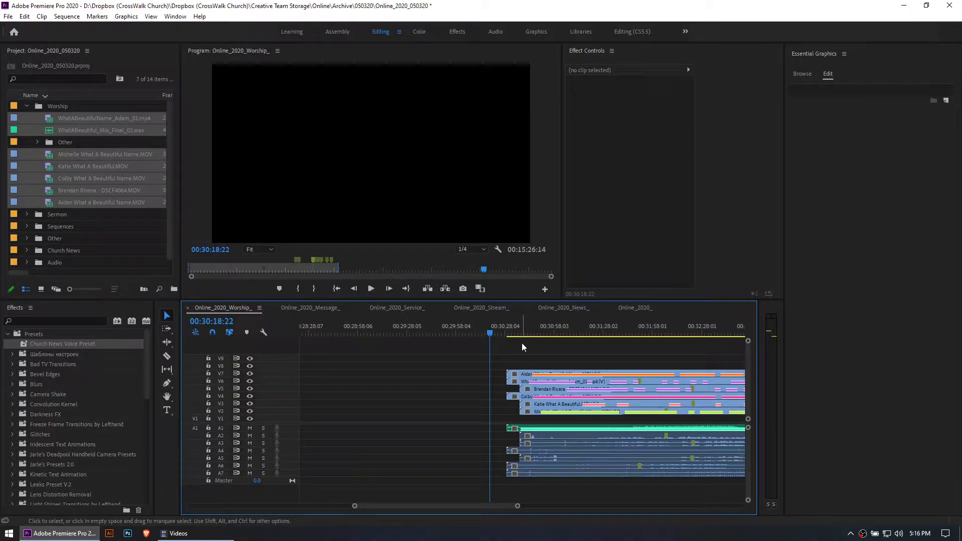
{"action": "left_click", "coordinate": [531, 473]}
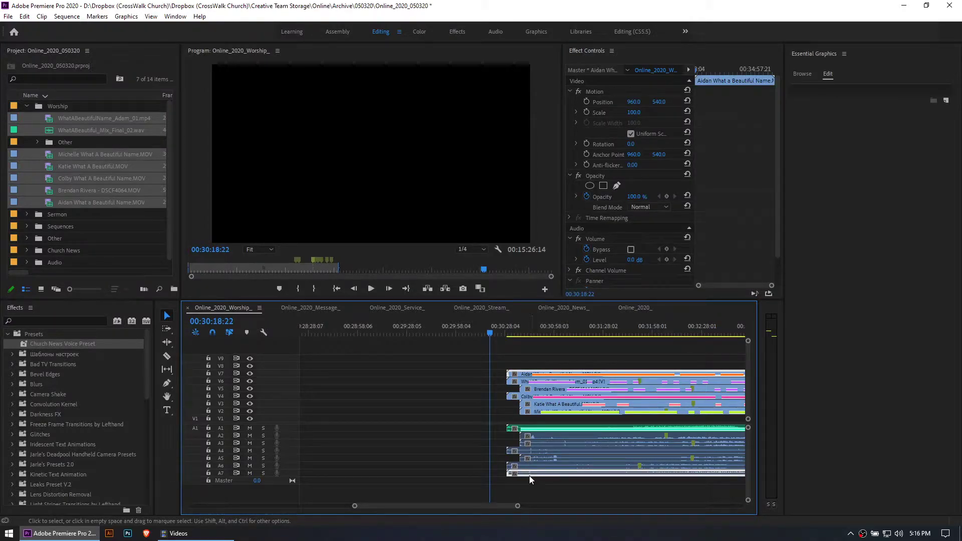
{"action": "left_click", "coordinate": [538, 325]}
{"action": "key", "text": "equal"}
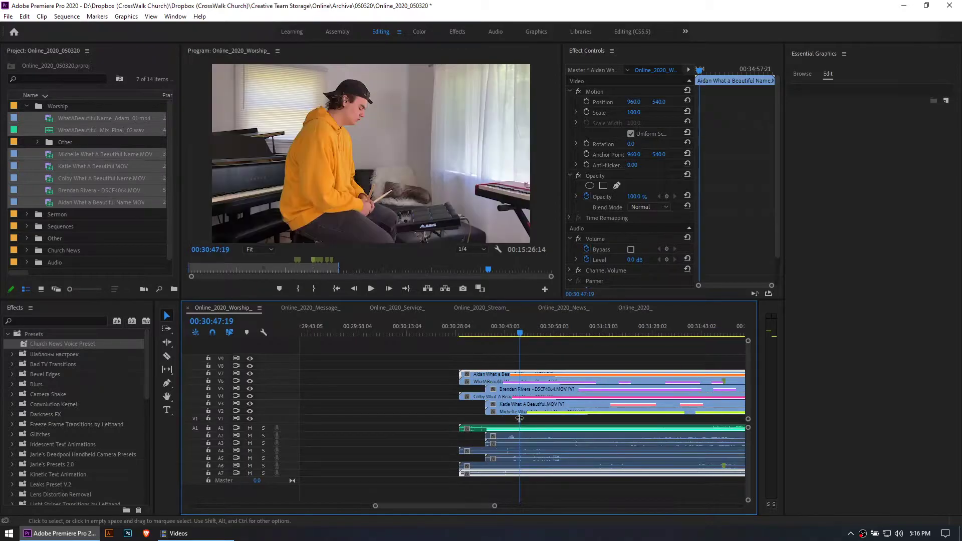
Shift the clips on A3 and A7 so their first waveform spikes roughly match the one on A4 near 00:30:44
{"action": "left_click", "coordinate": [562, 497]}
{"action": "left_click_drag", "start_coordinate": [575, 441], "coordinate": [505, 441]}
{"action": "left_click", "coordinate": [510, 333]}
{"action": "left_click_drag", "start_coordinate": [511, 332], "coordinate": [510, 333]}
{"action": "key", "text": "equal"}
{"action": "key", "text": "equal"}
{"action": "key", "text": "equal"}
{"action": "key", "text": "equal"}
{"action": "left_click_drag", "start_coordinate": [452, 472], "coordinate": [494, 473]}
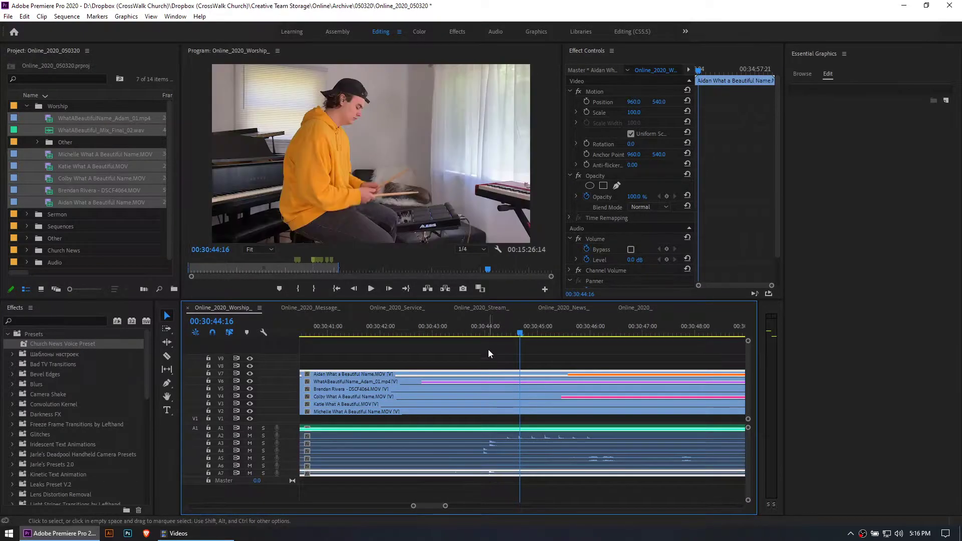
Fine-tune the A3 and A7 clips at closer zoom so their opening spikes line up with the A4 clip
{"action": "left_click", "coordinate": [491, 323]}
{"action": "key", "text": "equal"}
{"action": "key", "text": "equal"}
{"action": "key", "text": "equal"}
{"action": "left_click_drag", "start_coordinate": [502, 446], "coordinate": [470, 445]}
{"action": "left_click_drag", "start_coordinate": [503, 472], "coordinate": [469, 473]}
{"action": "left_click", "coordinate": [495, 489]}
Move the A2 clip earlier so its first waveform spike lines up with the spikes on A3, A4 and A7
{"action": "key", "text": "minus"}
{"action": "key", "text": "minus"}
{"action": "key", "text": "minus"}
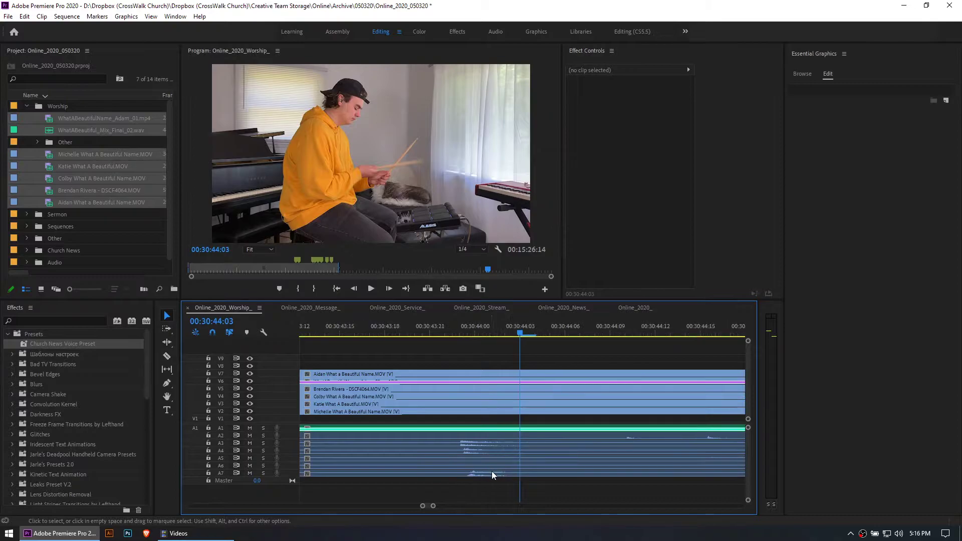
{"action": "key", "text": "equal"}
{"action": "key", "text": "equal"}
{"action": "key", "text": "equal"}
{"action": "left_click_drag", "start_coordinate": [572, 436], "coordinate": [495, 437]}
{"action": "left_click", "coordinate": [501, 351]}
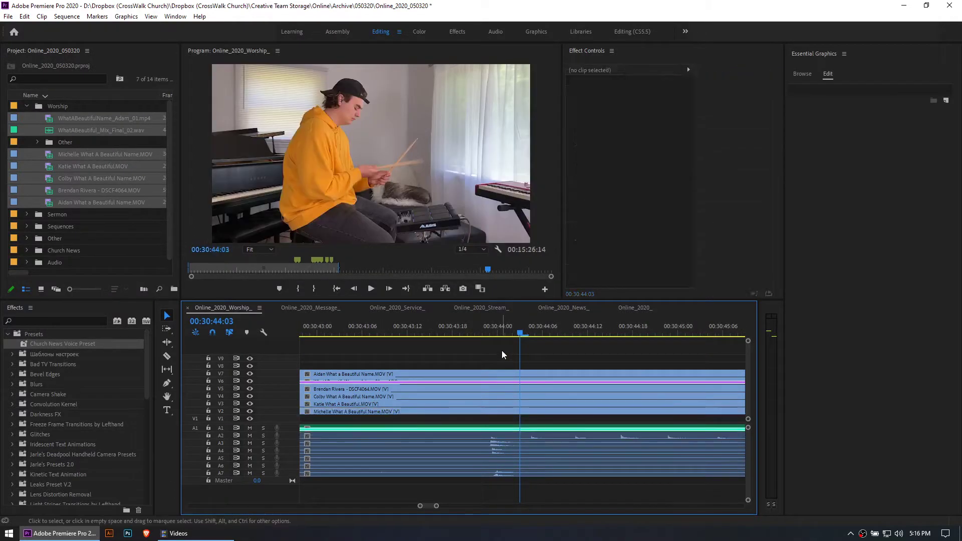
Delete the video clip on V5 and A5 from the stacked group
{"action": "key", "text": "minus"}
{"action": "key", "text": "minus"}
{"action": "key", "text": "minus"}
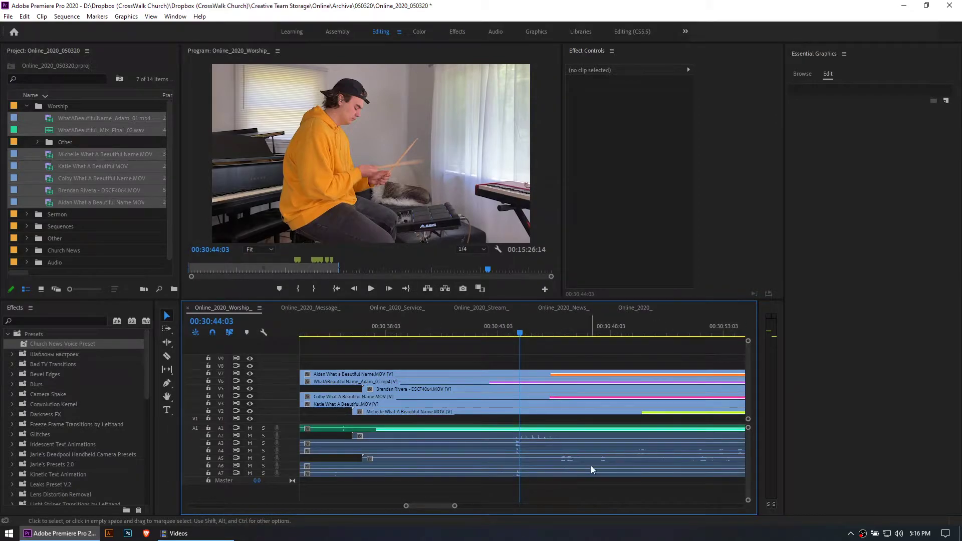
{"action": "key", "text": "minus"}
{"action": "left_click", "coordinate": [516, 458]}
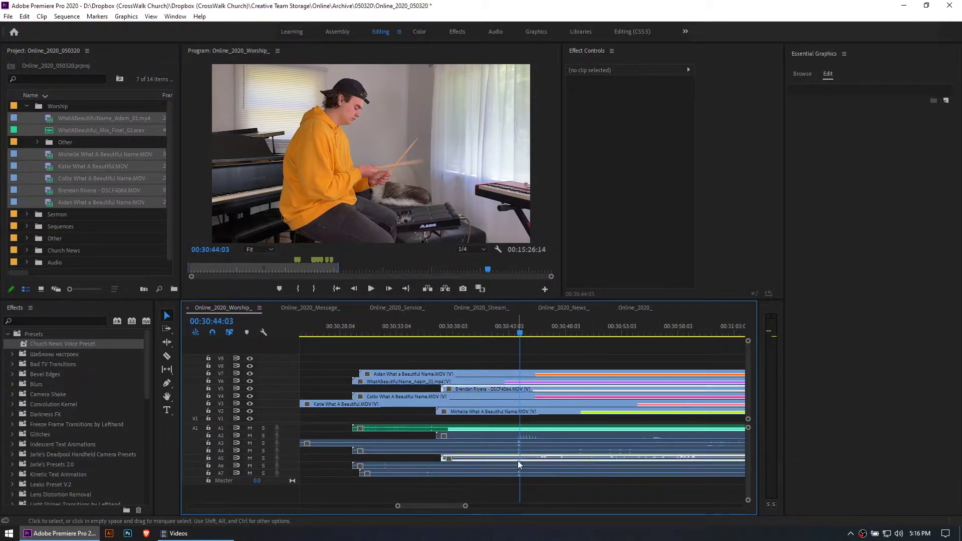
{"action": "left_click", "coordinate": [559, 498]}
{"action": "left_click", "coordinate": [482, 458]}
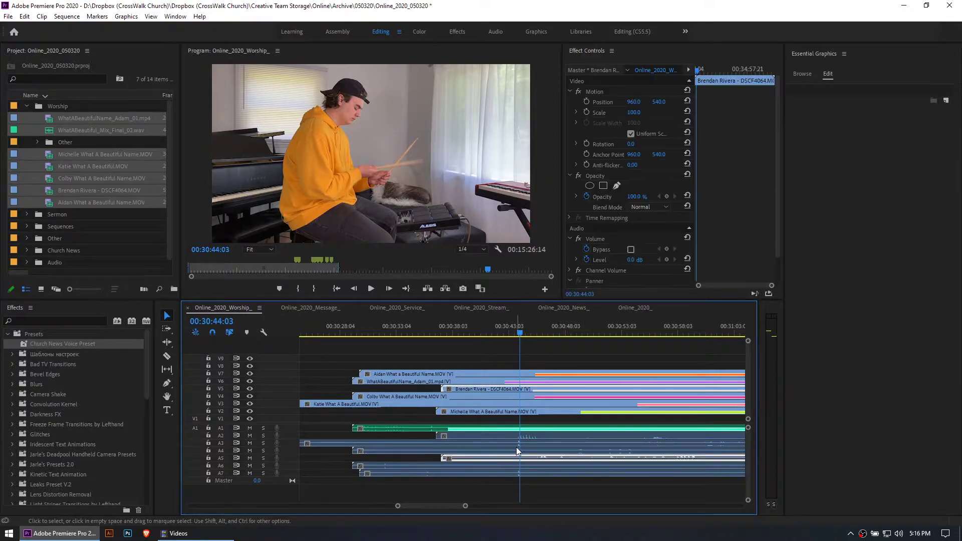
{"action": "key", "text": "Delete"}
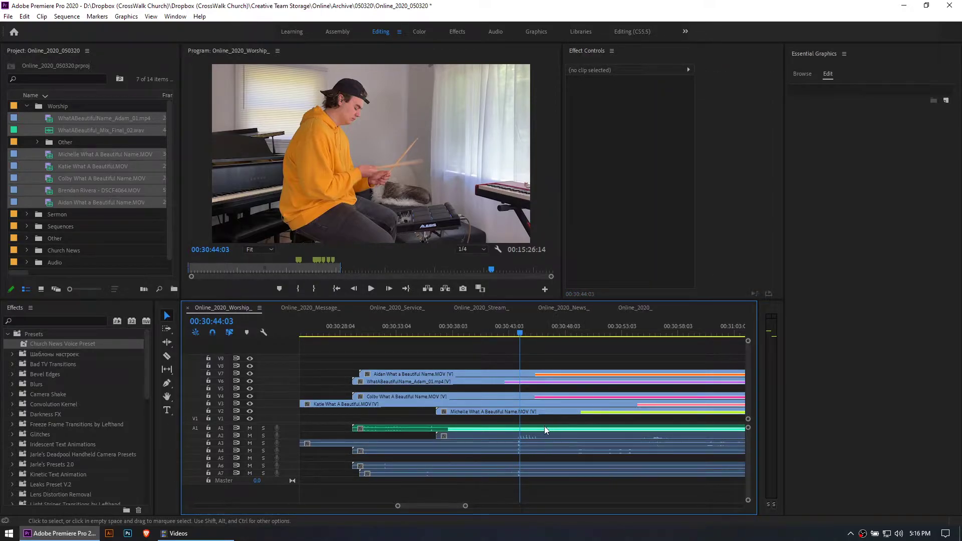
Move the audio mix on A1 later so its opening spike lines up with the video clips' spikes
{"action": "left_click_drag", "start_coordinate": [433, 429], "coordinate": [526, 432]}
{"action": "key", "text": "equal"}
{"action": "key", "text": "equal"}
{"action": "key", "text": "equal"}
{"action": "key", "text": "equal"}
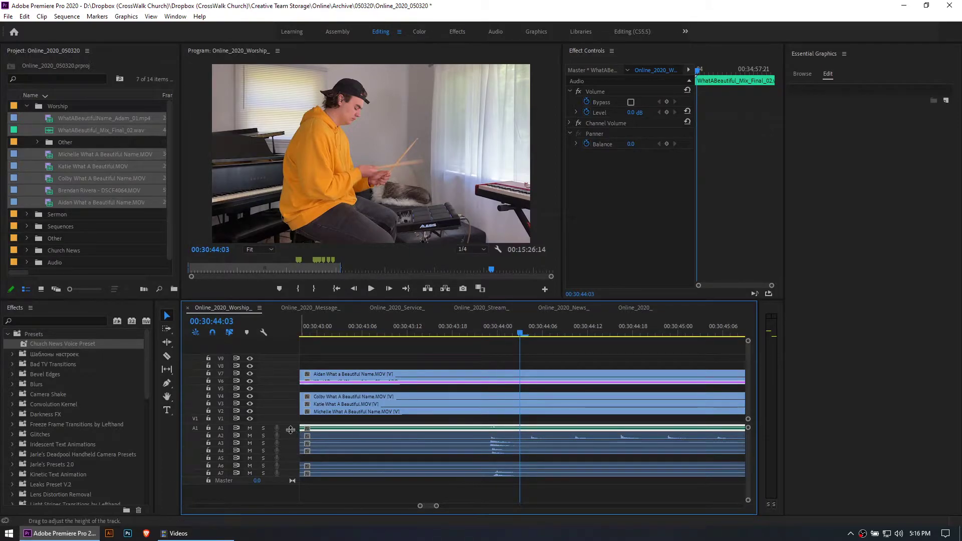
Enlarge the A1 track to show the mix's waveform and set the playhead to 00:30:44:00 at the spike
{"action": "left_click_drag", "start_coordinate": [289, 431], "coordinate": [290, 451]}
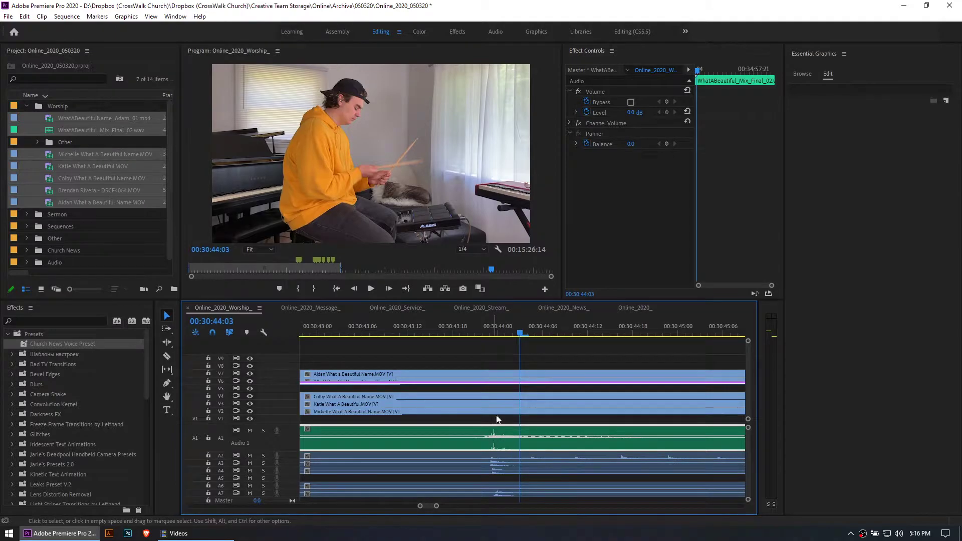
{"action": "left_click", "coordinate": [500, 329]}
{"action": "key", "text": "="}
{"action": "key", "text": "-"}
{"action": "key", "text": "-"}
{"action": "key", "text": "-"}
{"action": "key", "text": "-"}
{"action": "key", "text": "-"}
{"action": "key", "text": "-"}
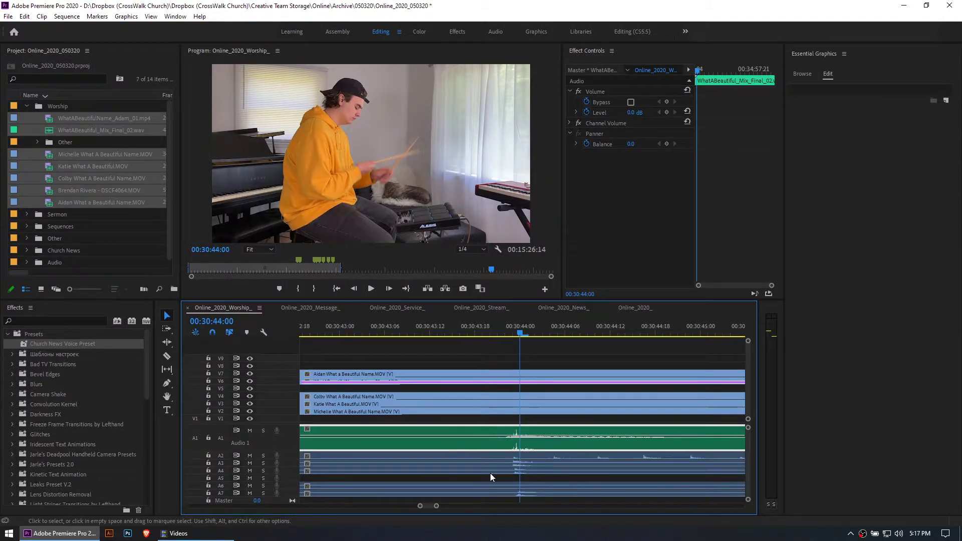
Align the A6 clip's opening spike with the other tracks, and select the A7 clip
{"action": "left_click", "coordinate": [473, 487]}
{"action": "left_click_drag", "start_coordinate": [453, 488], "coordinate": [513, 485]}
{"action": "key", "text": "="}
{"action": "key", "text": "="}
{"action": "key", "text": "="}
{"action": "key", "text": "="}
{"action": "key", "text": "="}
{"action": "key", "text": "="}
{"action": "left_click", "coordinate": [524, 472]}
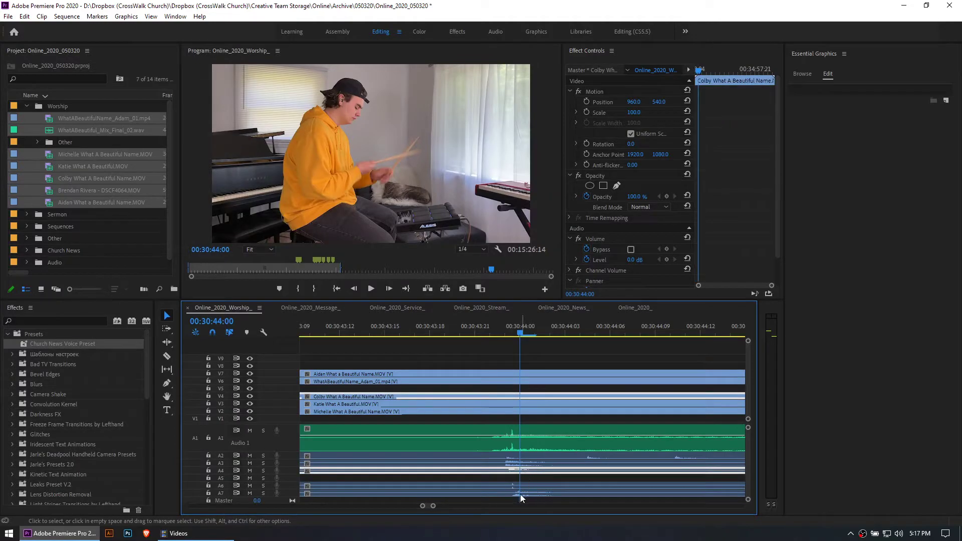
{"action": "left_click", "coordinate": [516, 494]}
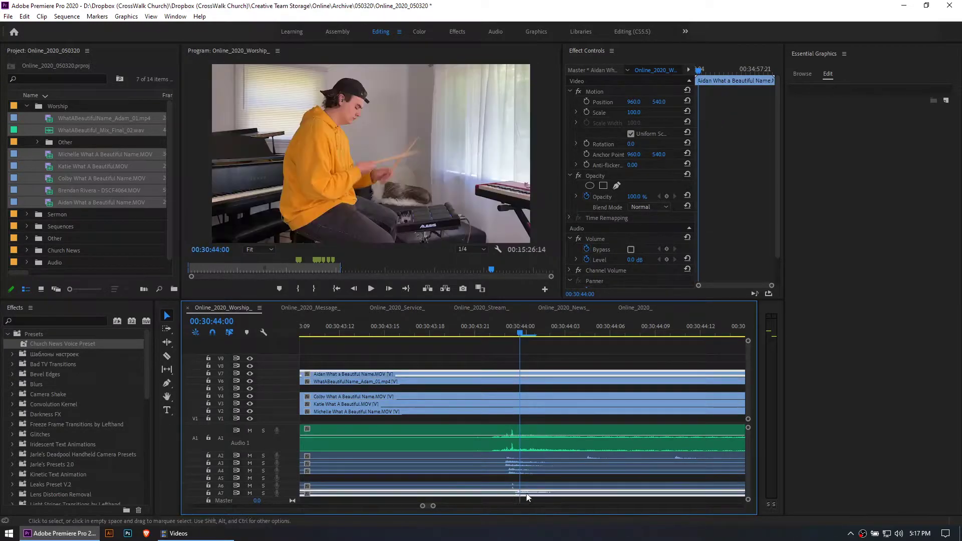
Clear the clip selection and examine how the opening waveform spikes line up around 00:30:44:00 at different timeline scales
{"action": "key", "text": "minus"}
{"action": "key", "text": "minus"}
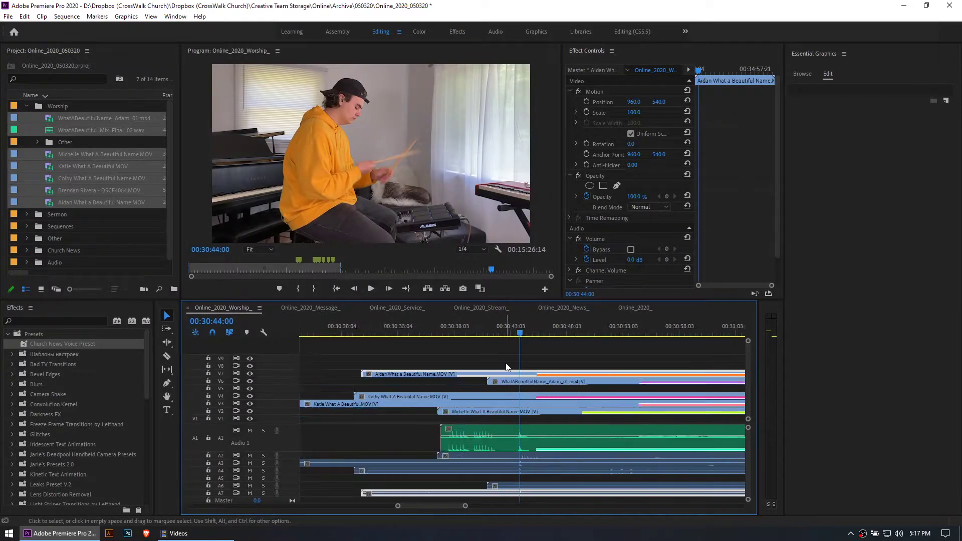
{"action": "left_click", "coordinate": [495, 356]}
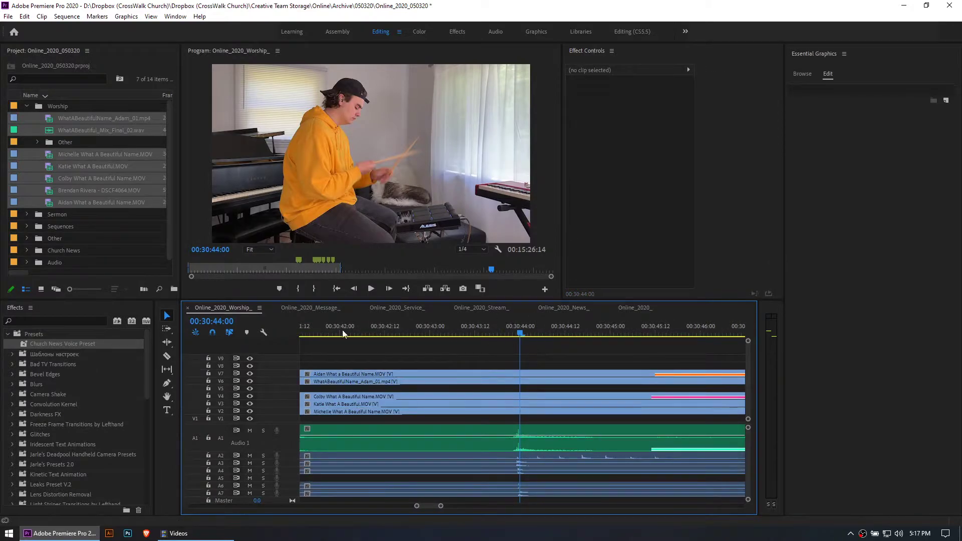
{"action": "key", "text": "minus"}
{"action": "key", "text": "minus"}
{"action": "key", "text": "equal"}
{"action": "key", "text": "equal"}
{"action": "key", "text": "equal"}
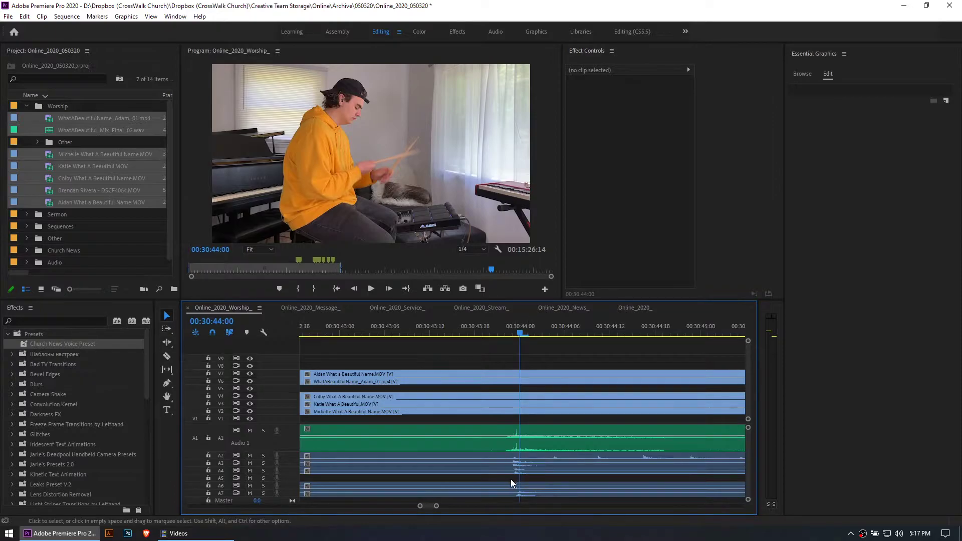
{"action": "key", "text": "minus"}
{"action": "key", "text": "minus"}
{"action": "key", "text": "minus"}
{"action": "key", "text": "minus"}
{"action": "key", "text": "minus"}
{"action": "key", "text": "="}
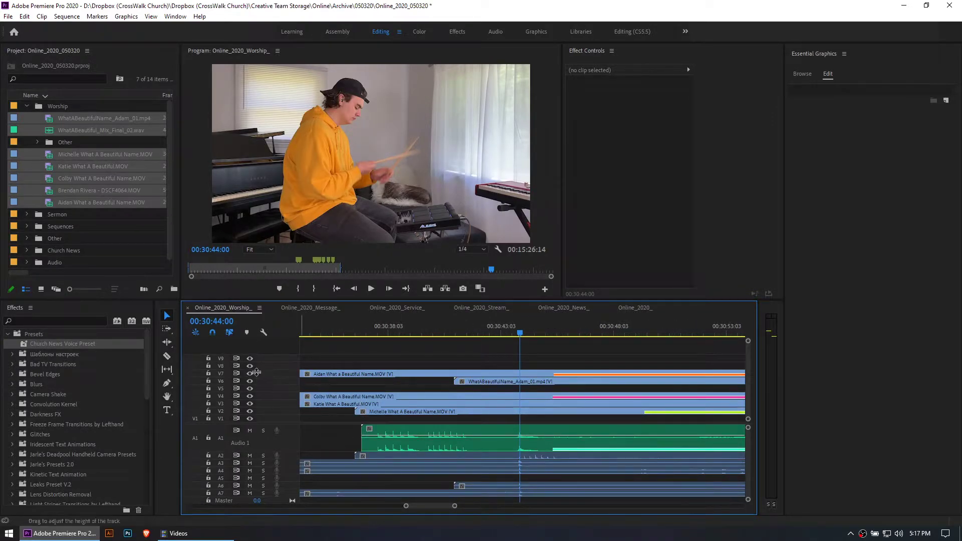
{"action": "key", "text": "minus"}
{"action": "key", "text": "minus"}
{"action": "key", "text": "minus"}
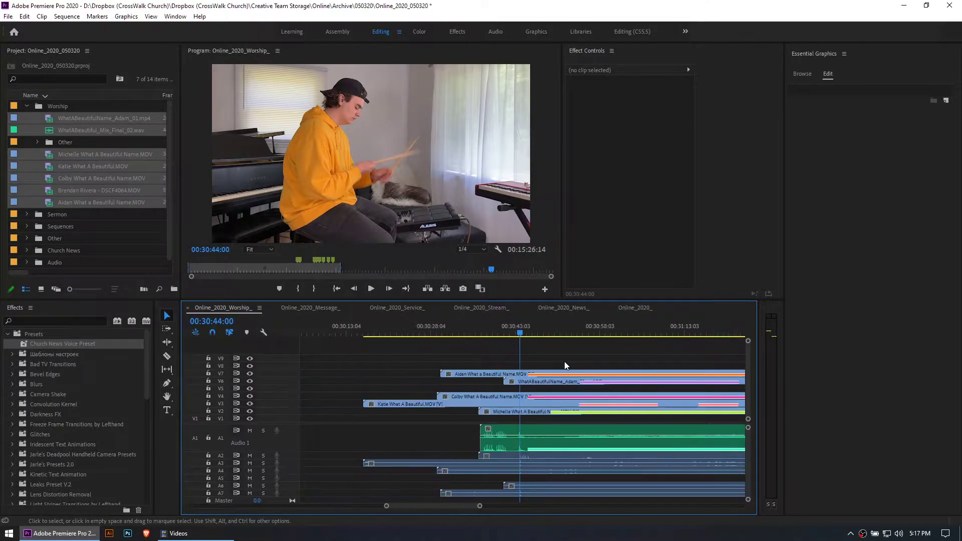
Play the drummer's clip from about 00:32:10:05 to check its sync, setting the desktop audio level in OBS to -3.3 dB
{"action": "left_click", "coordinate": [580, 325]}
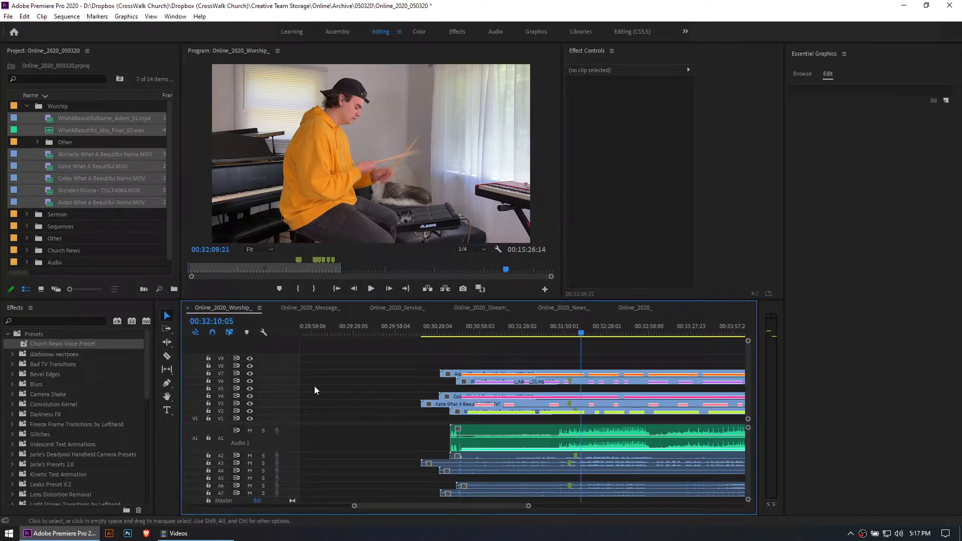
{"action": "key", "text": "space"}
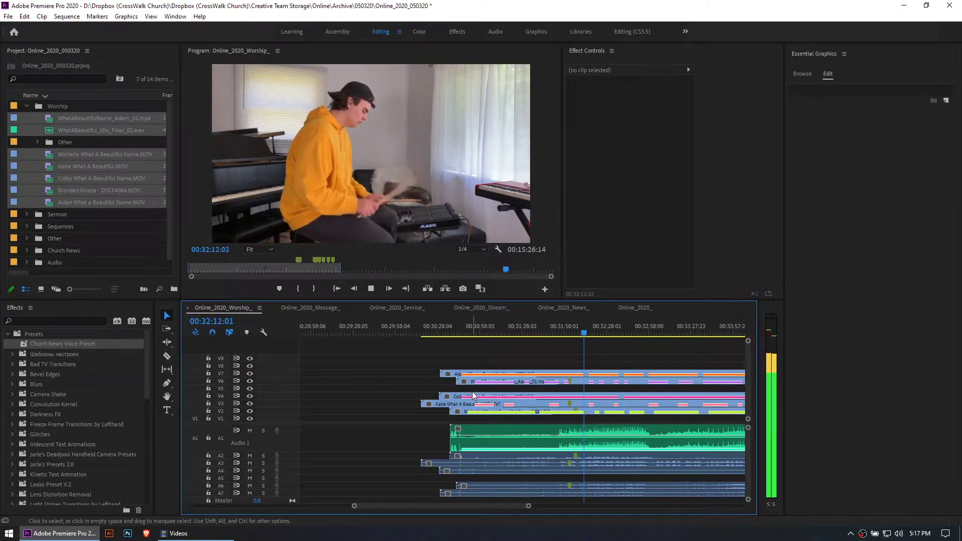
{"action": "key", "text": "space"}
{"action": "left_click", "coordinate": [862, 533]}
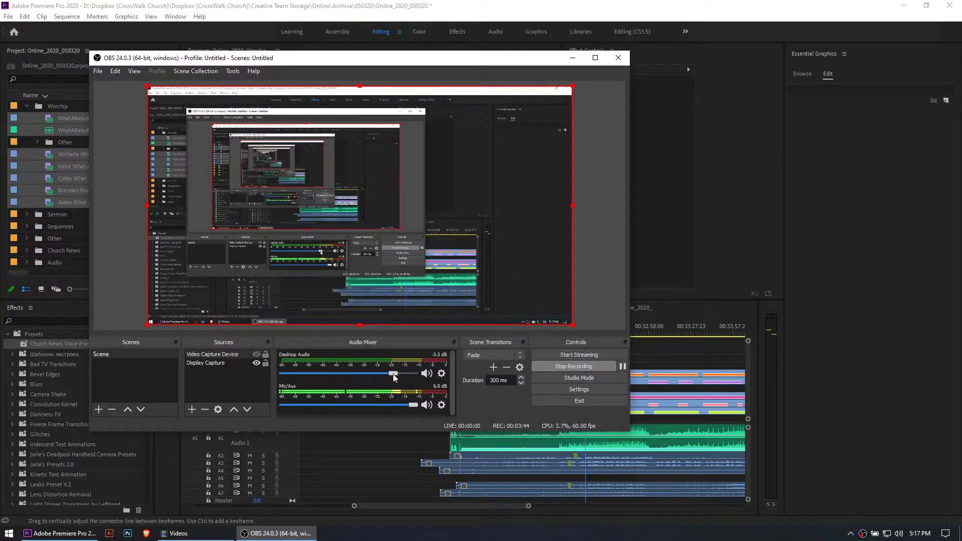
{"action": "left_click", "coordinate": [668, 351]}
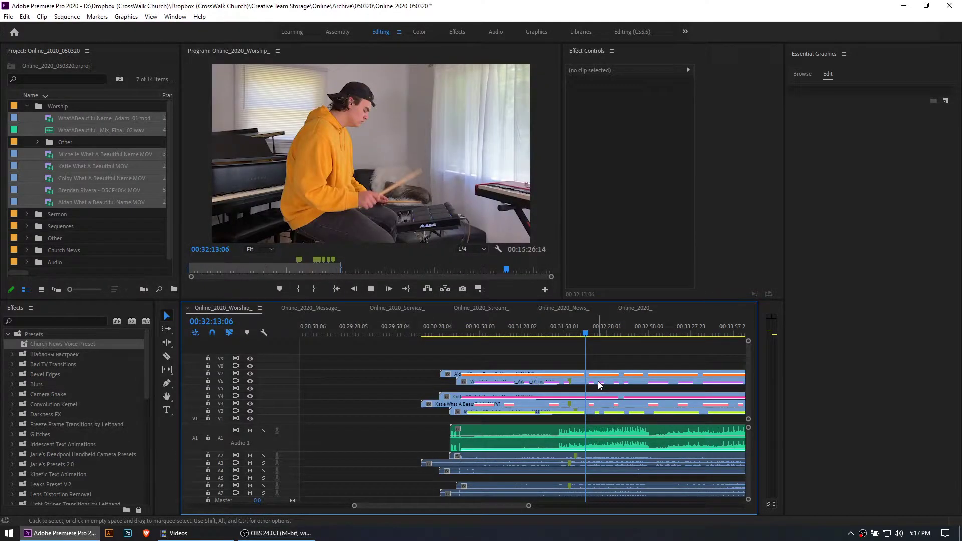
{"action": "key", "text": "space"}
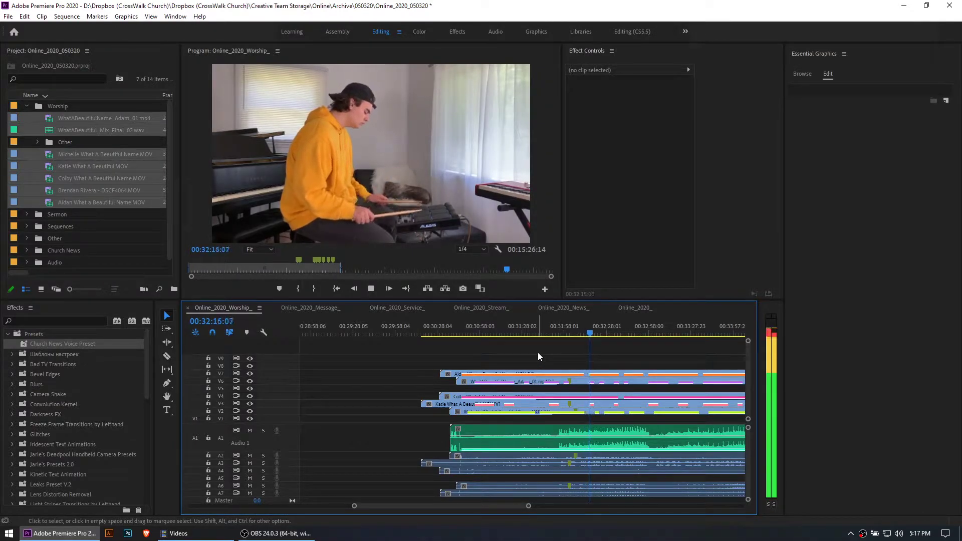
{"action": "key", "text": "space"}
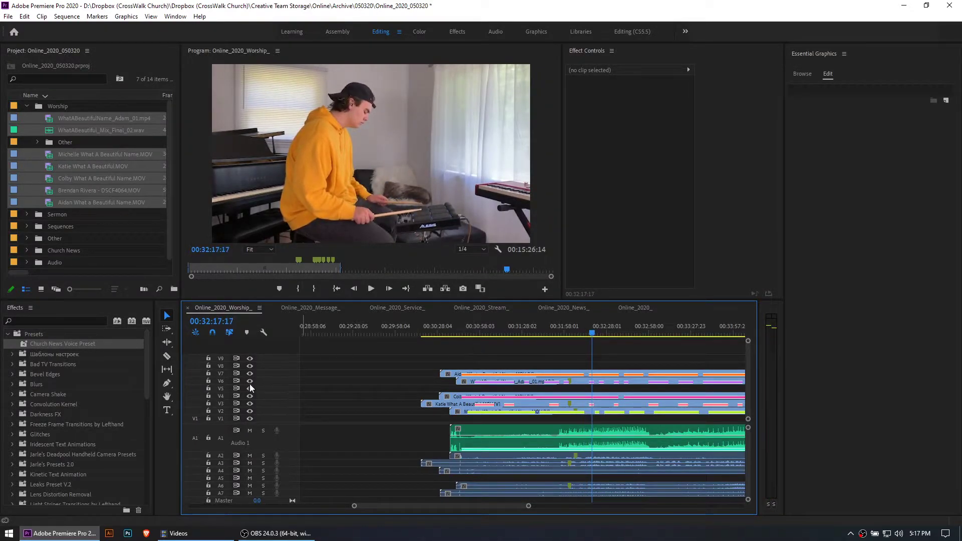
Hide the V7 video track and scale the acoustic guitarist's clip on V6 to the frame size
{"action": "left_click", "coordinate": [250, 380]}
{"action": "left_click", "coordinate": [537, 380]}
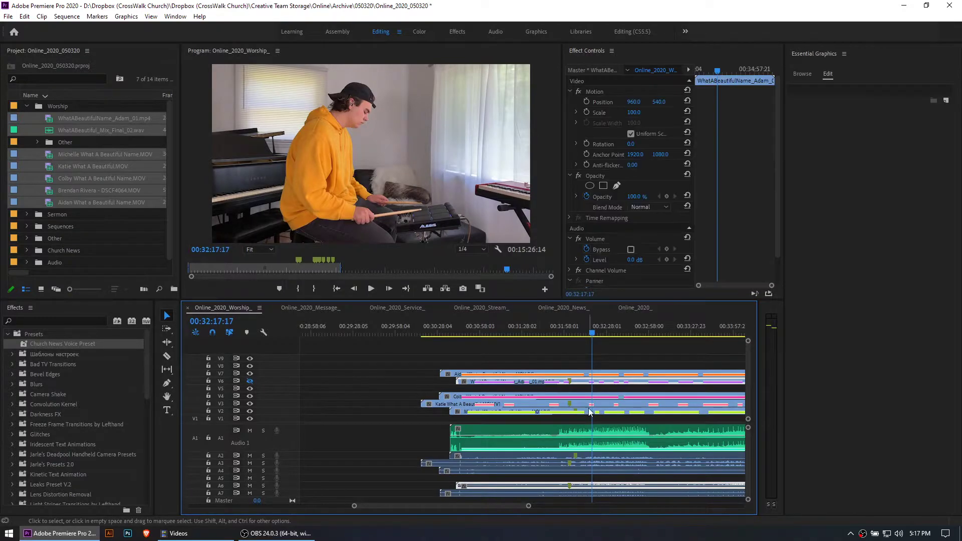
{"action": "scroll", "coordinate": [519, 398], "scroll_direction": "down", "scroll_amount": 3}
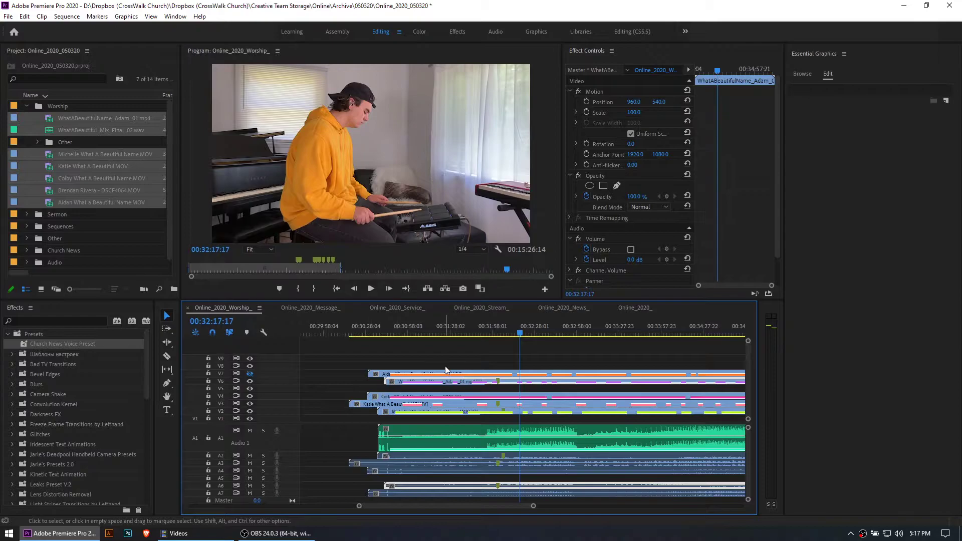
{"action": "key", "text": "space"}
Play the acoustic guitarist's clip while soloing A6 and A1 to compare it with the mix, and turn the solos off
{"action": "key", "text": "space"}
{"action": "right_click", "coordinate": [545, 383]}
{"action": "left_click", "coordinate": [566, 400]}
{"action": "key", "text": "space"}
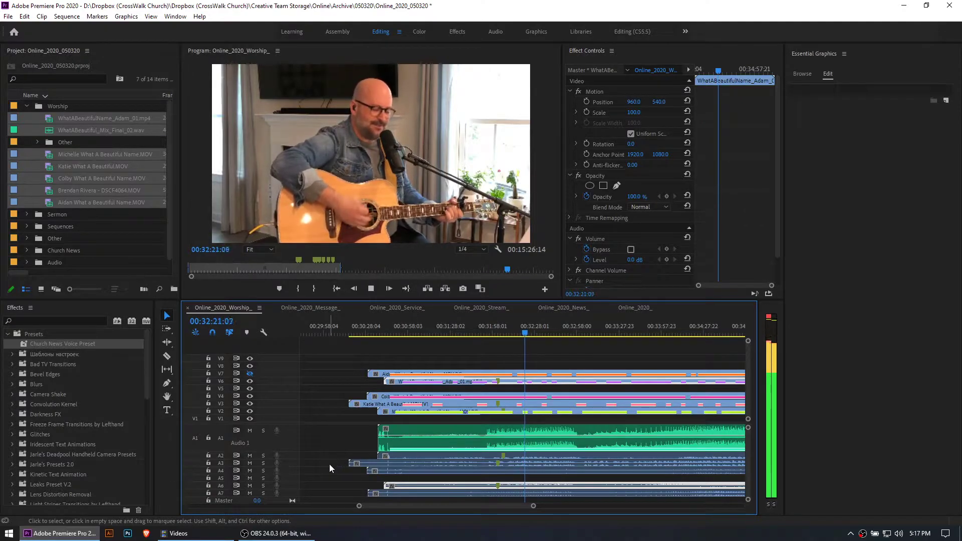
{"action": "scroll", "coordinate": [305, 476], "scroll_direction": "down", "scroll_amount": 2}
{"action": "left_click", "coordinate": [263, 475]}
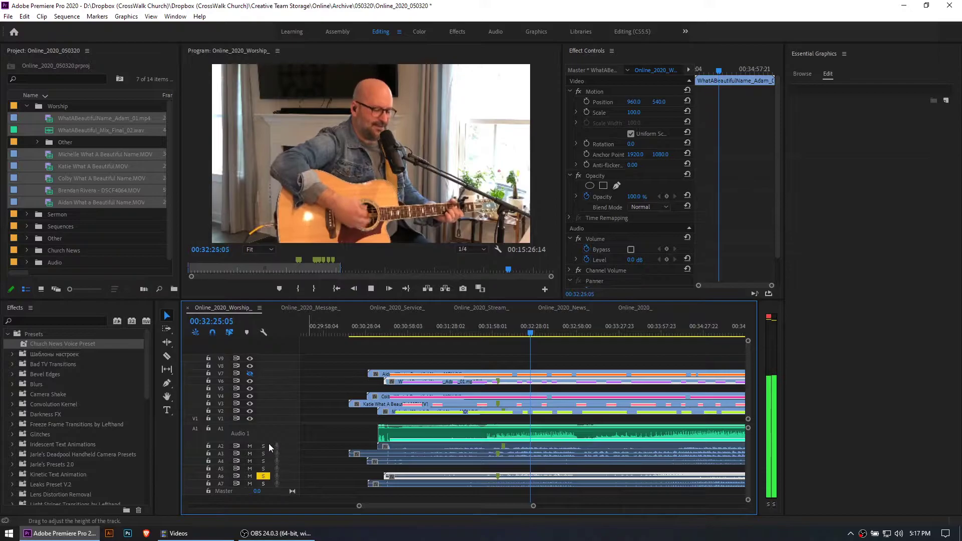
{"action": "double_click", "coordinate": [262, 436]}
{"action": "left_click", "coordinate": [262, 430]}
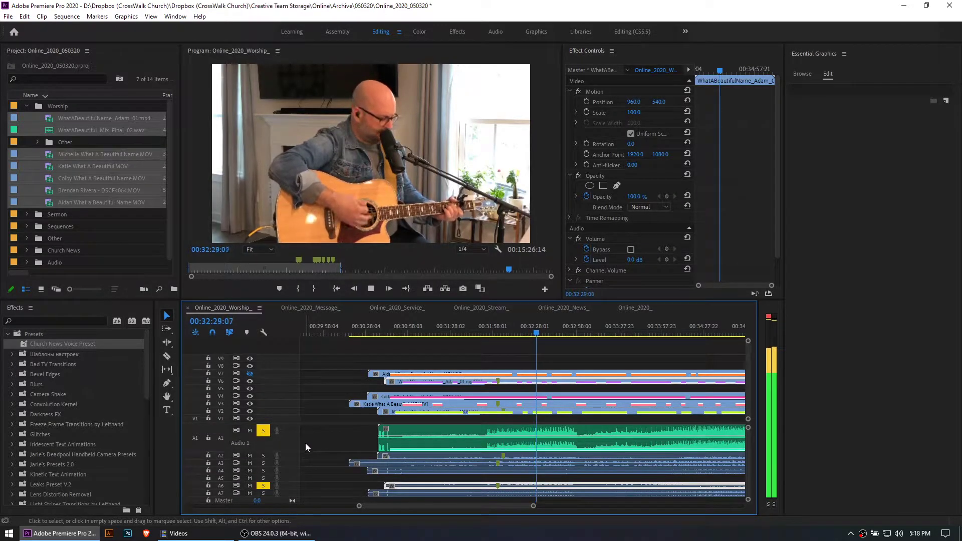
{"action": "key", "text": "space"}
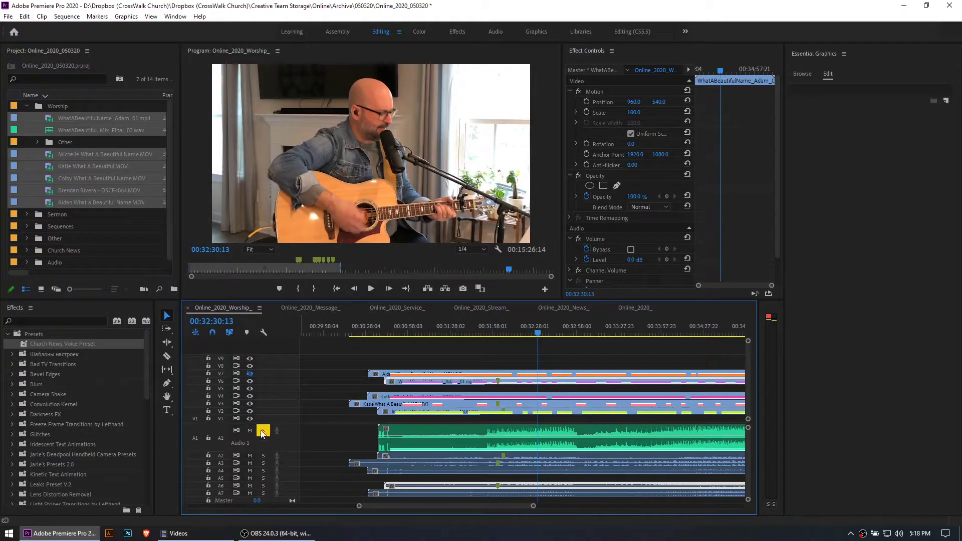
{"action": "left_click", "coordinate": [262, 431]}
Hide the V6 video track and scale the bass player's clip on V4 to the frame size
{"action": "key", "text": "space"}
{"action": "left_click", "coordinate": [250, 380]}
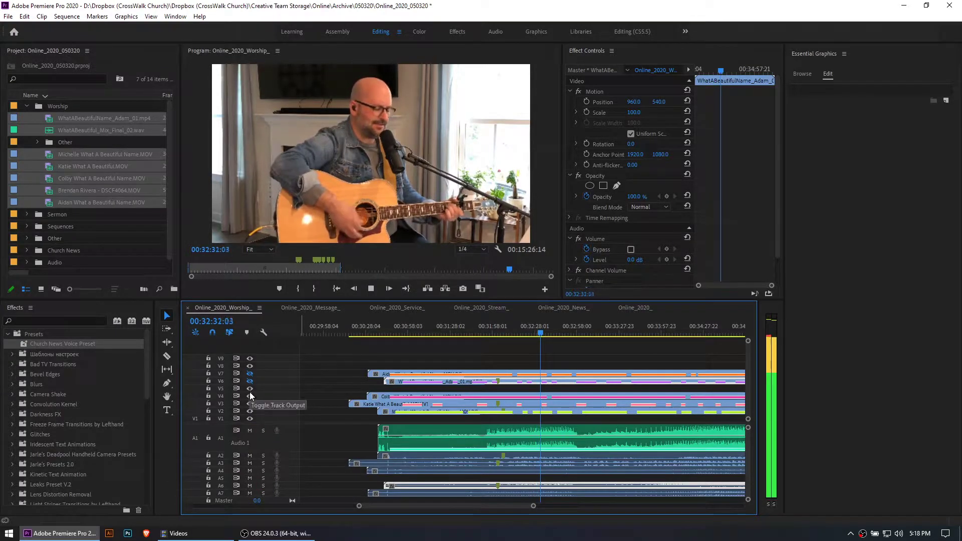
{"action": "key", "text": "space"}
{"action": "left_click", "coordinate": [419, 397]}
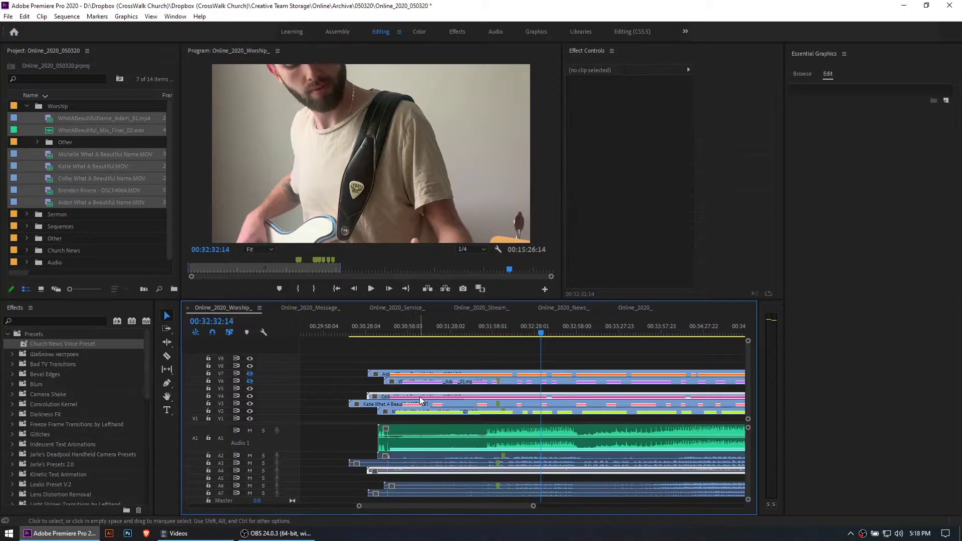
{"action": "right_click", "coordinate": [420, 399]}
{"action": "left_click", "coordinate": [474, 395]}
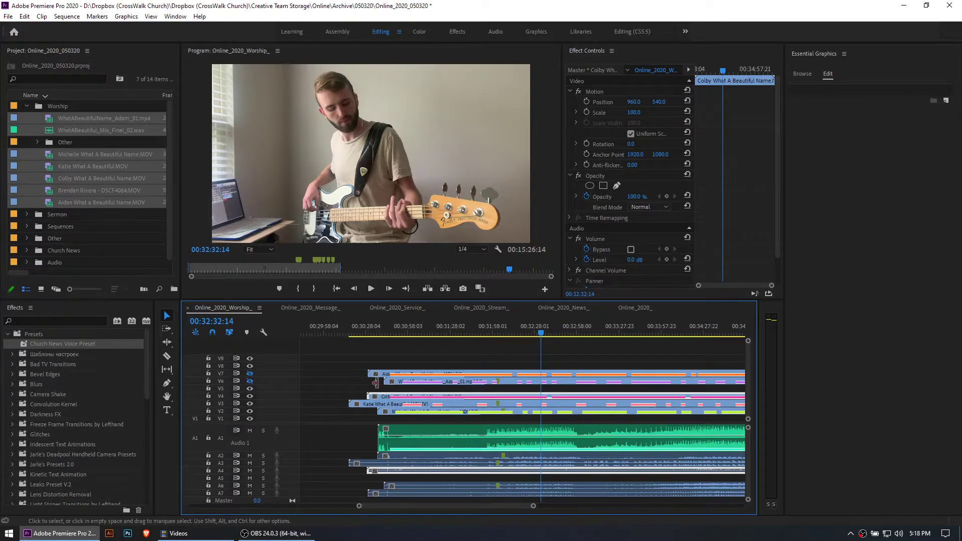
Play the bass player's clip on V4 to check its sync with the mix, and hide the V4 video track
{"action": "key", "text": "space"}
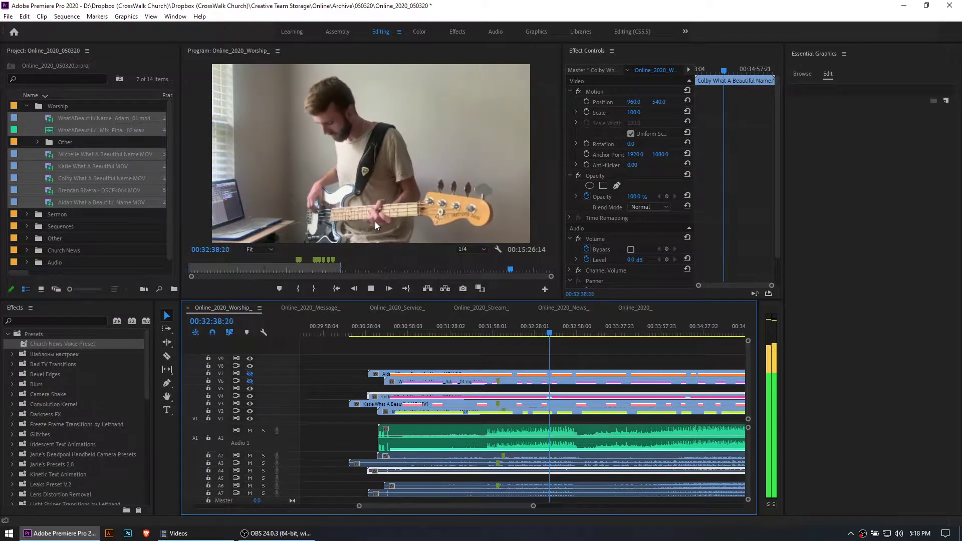
{"action": "key", "text": "space"}
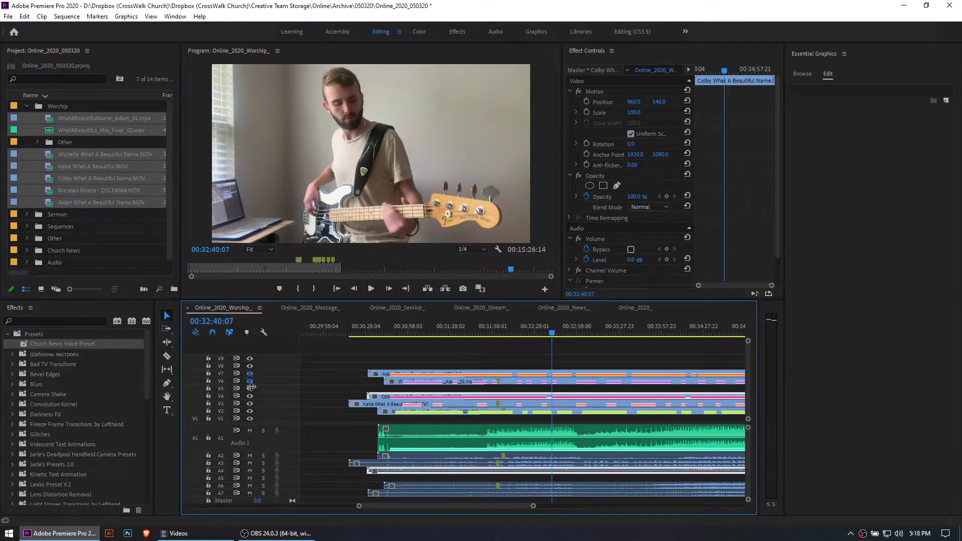
{"action": "left_click", "coordinate": [250, 396]}
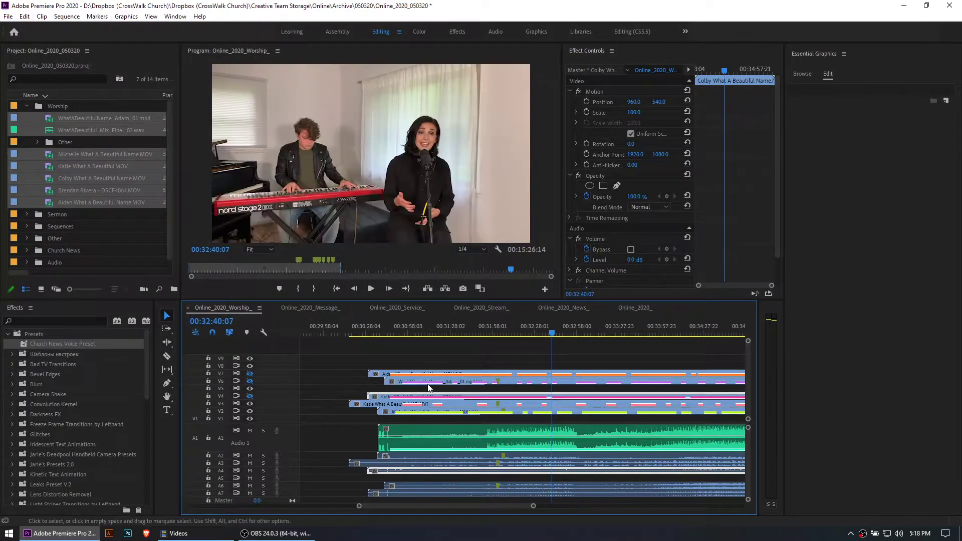
Play the singer and keyboardist clip on V3 to check its sync, and hide the V3 video track
{"action": "key", "text": "equal"}
{"action": "key", "text": "equal"}
{"action": "key", "text": "equal"}
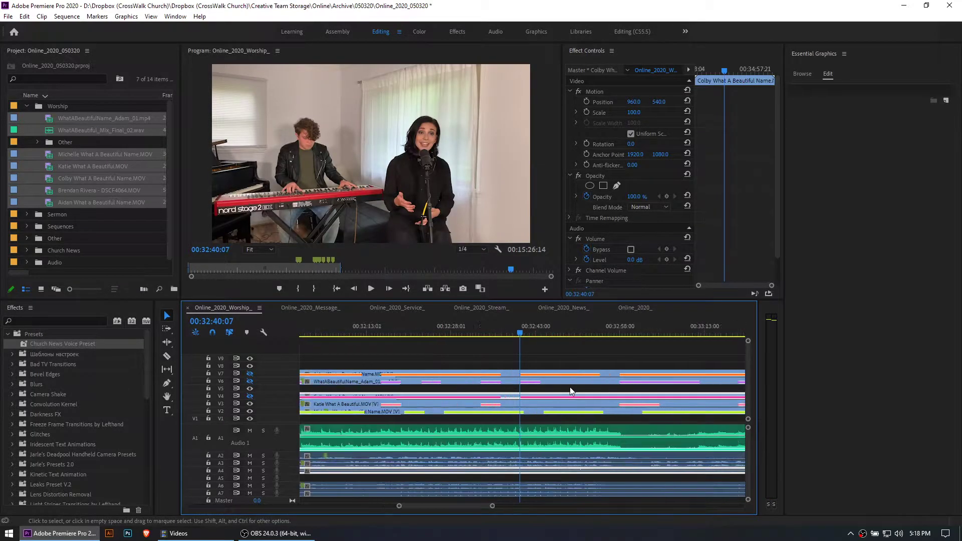
{"action": "key", "text": "minus"}
{"action": "key", "text": "minus"}
{"action": "key", "text": "space"}
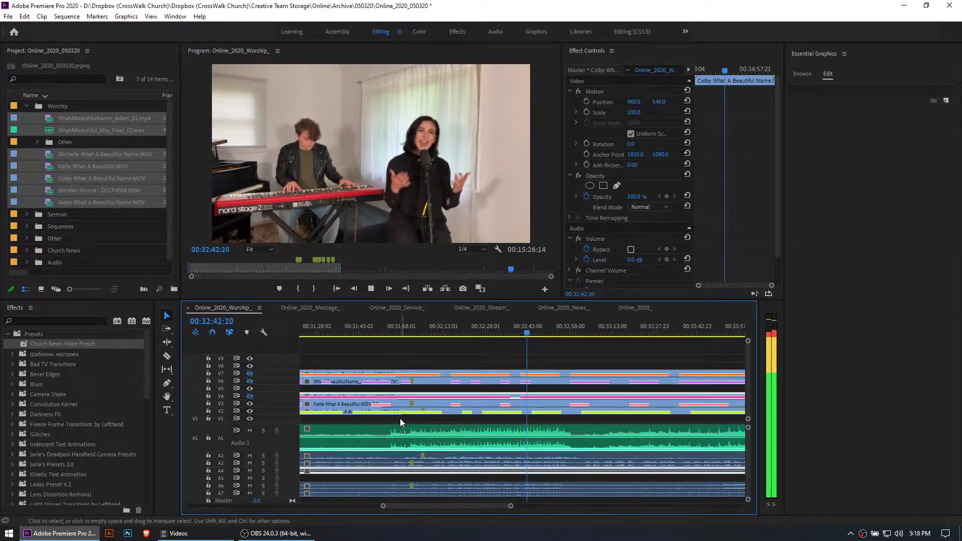
{"action": "key", "text": "space"}
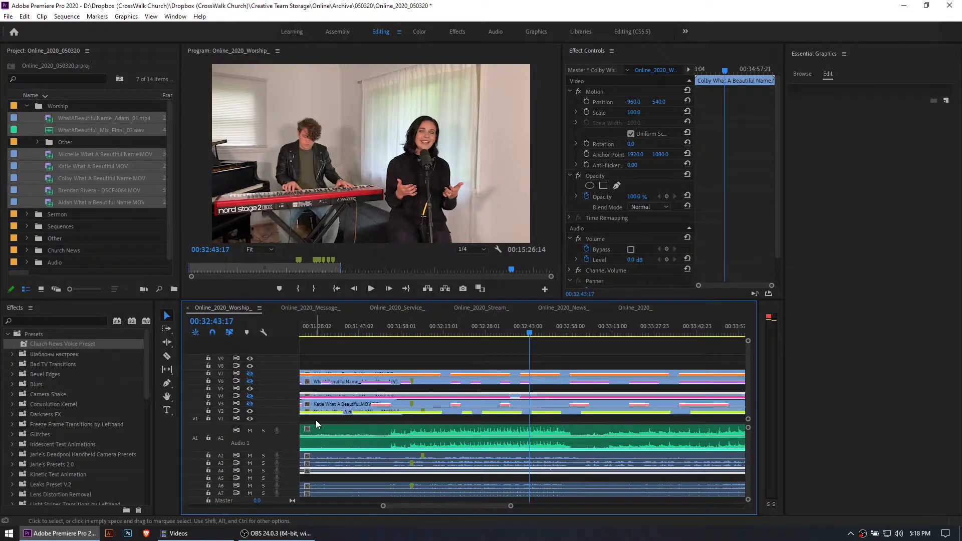
Play the singer's clip on V2 and scale it to the frame size
{"action": "key", "text": "space"}
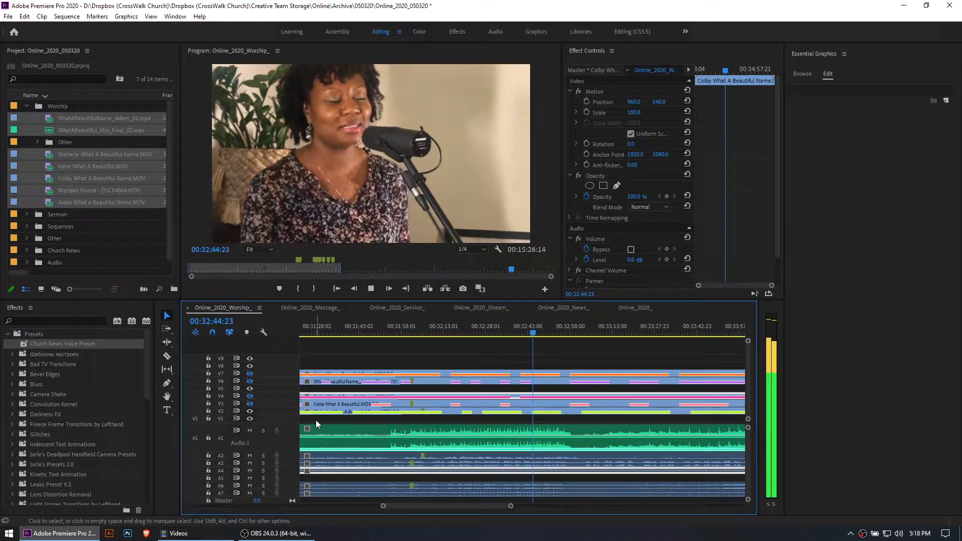
{"action": "left_click", "coordinate": [491, 413]}
{"action": "right_click", "coordinate": [492, 412]}
{"action": "left_click", "coordinate": [518, 397]}
{"action": "left_click", "coordinate": [434, 352]}
Select the singer's clip on V2 and A2, and enlarge the A2 track to show its waveform
{"action": "key", "text": "minus"}
{"action": "key", "text": "minus"}
{"action": "key", "text": "minus"}
{"action": "key", "text": "equal"}
{"action": "key", "text": "equal"}
{"action": "key", "text": "equal"}
{"action": "scroll", "coordinate": [429, 420], "scroll_direction": "up", "scroll_amount": 12}
{"action": "scroll", "coordinate": [443, 474], "scroll_direction": "down", "scroll_amount": 2}
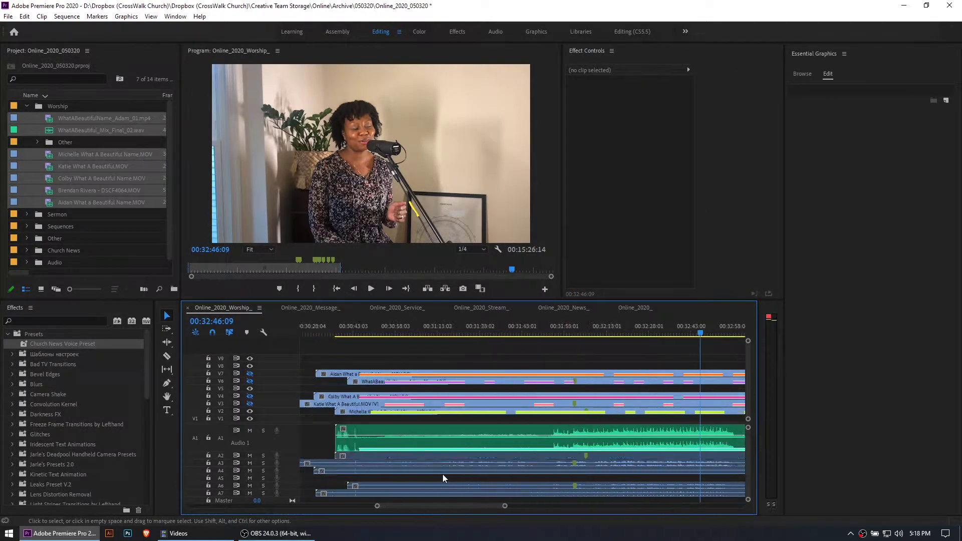
{"action": "key", "text": "minus"}
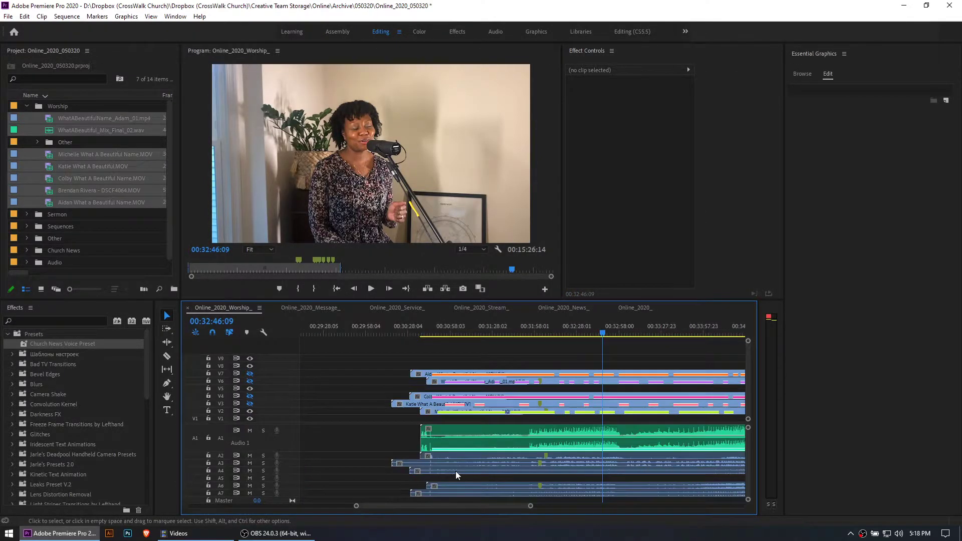
{"action": "left_click", "coordinate": [582, 468]}
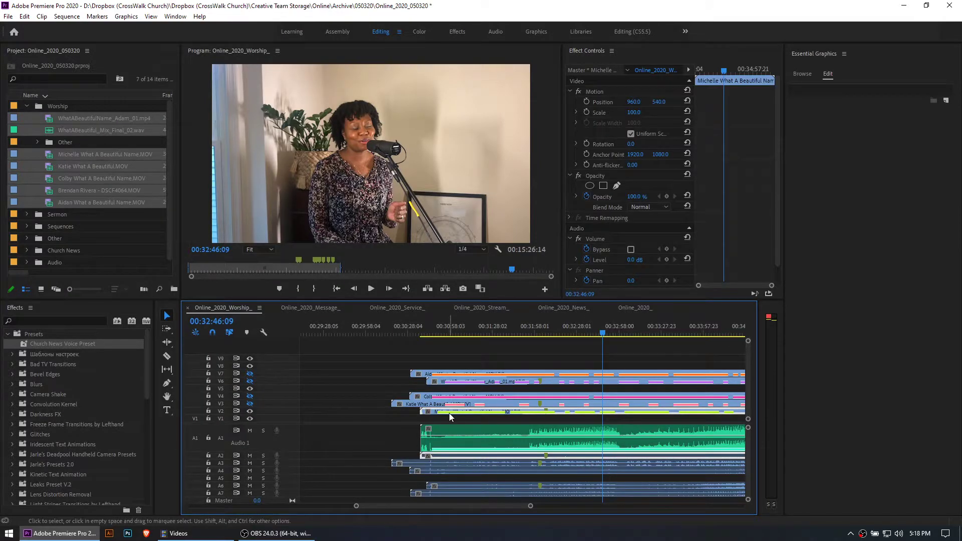
{"action": "left_click_drag", "start_coordinate": [296, 459], "coordinate": [299, 477]}
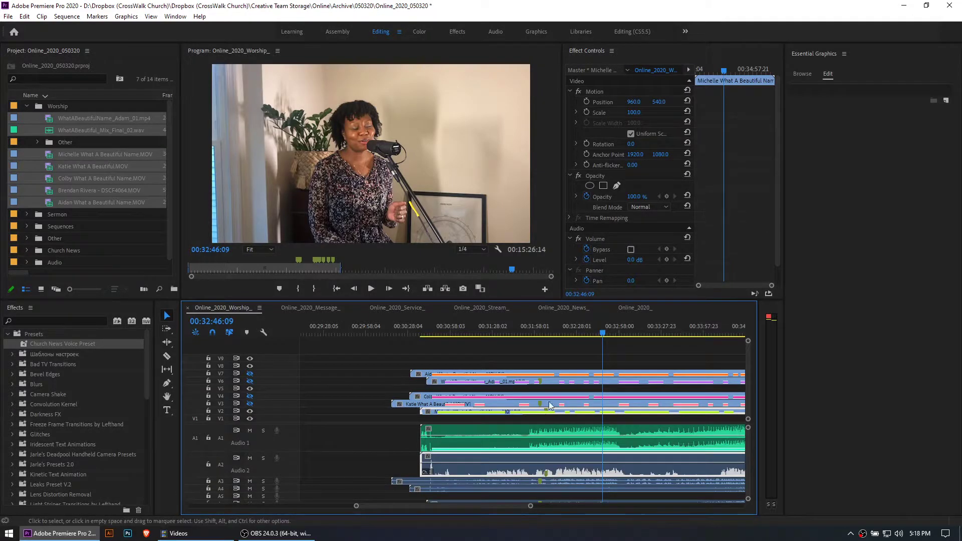
Save the project and move the V2 and A2 clip earlier so its marker lines up with those on the other tracks
{"action": "left_click", "coordinate": [546, 330]}
{"action": "key", "text": "equal"}
{"action": "key", "text": "equal"}
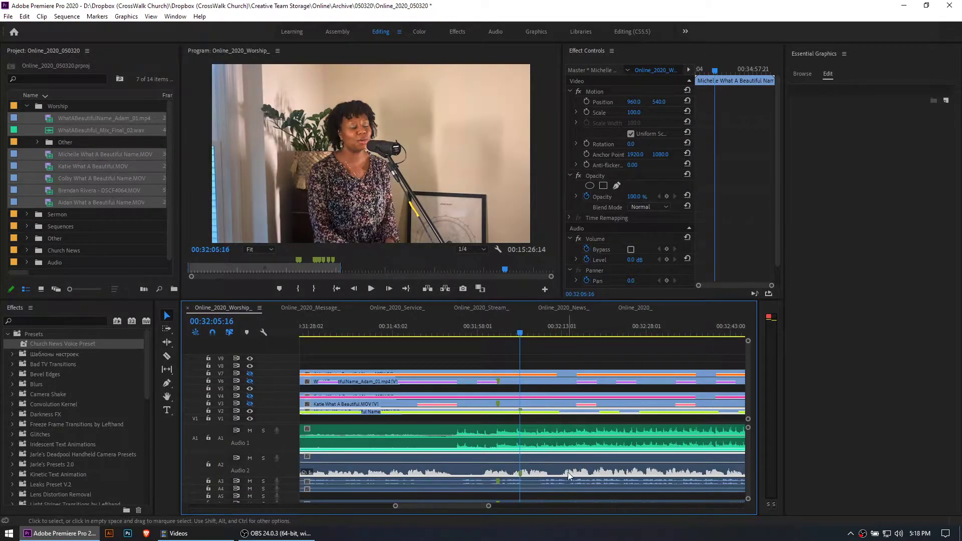
{"action": "key", "text": "equal"}
{"action": "key", "text": "ctrl+s"}
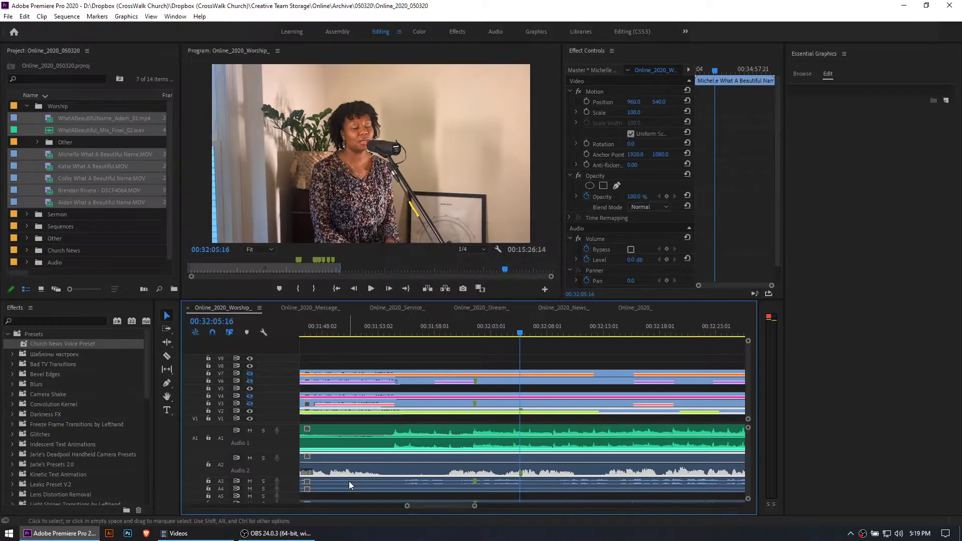
{"action": "key", "text": "minus"}
{"action": "left_click_drag", "start_coordinate": [542, 473], "coordinate": [518, 474]}
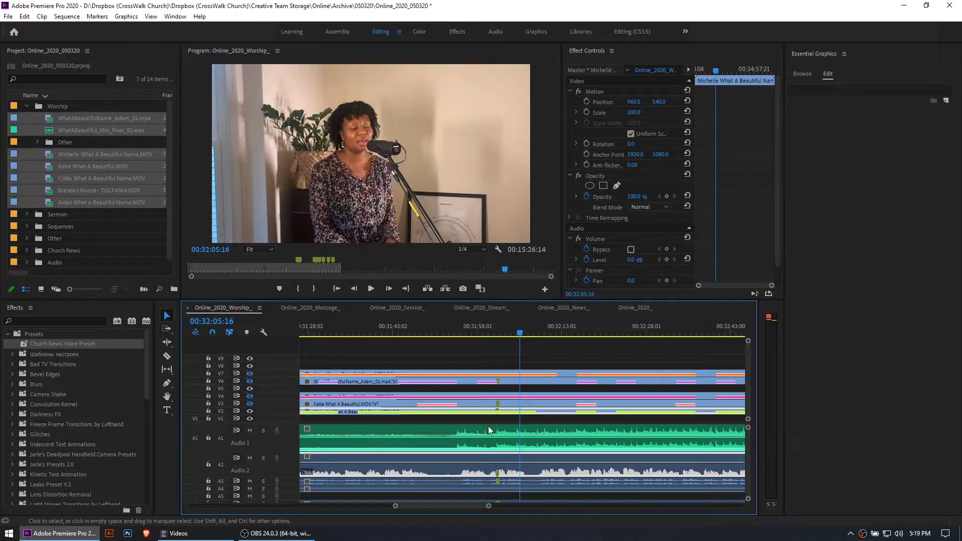
Set the playhead where the mix's waveform gets louder and move the V2 and A2 clip slightly later to refine its sync
{"action": "left_click", "coordinate": [459, 330]}
{"action": "key", "text": "equal"}
{"action": "key", "text": "equal"}
{"action": "key", "text": "equal"}
{"action": "key", "text": "minus"}
{"action": "key", "text": "minus"}
{"action": "key", "text": "equal"}
{"action": "key", "text": "equal"}
{"action": "key", "text": "equal"}
{"action": "mouse_move", "coordinate": [523, 473]}
{"action": "left_mouse_down"}
{"action": "mouse_move", "coordinate": [536, 482]}
{"action": "mouse_move", "coordinate": [536, 473]}
{"action": "left_mouse_up"}
Play the section around 00:31:56 and solo A1 and A2 to compare the mix with the singer's own audio
{"action": "key", "text": "minus"}
{"action": "key", "text": "minus"}
{"action": "key", "text": "minus"}
{"action": "key", "text": "space"}
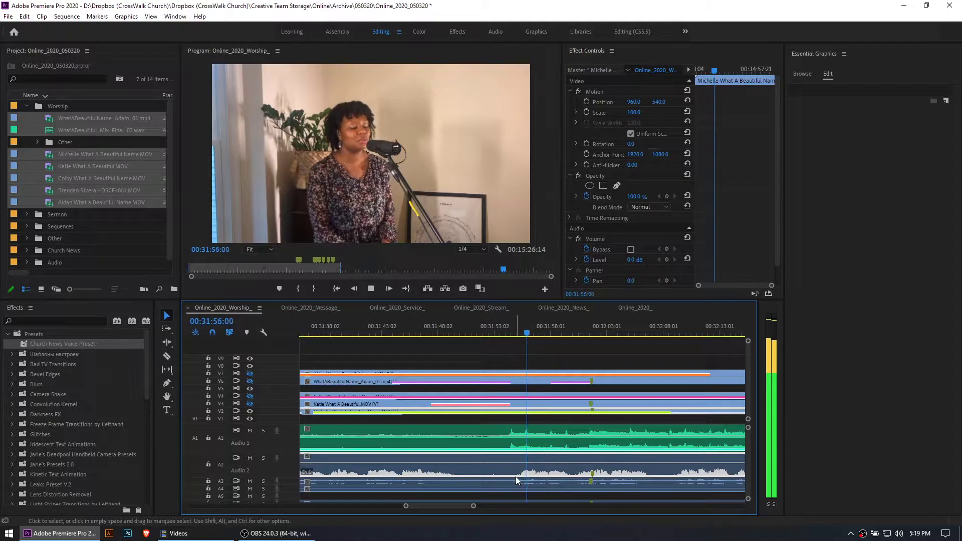
{"action": "left_click", "coordinate": [263, 458]}
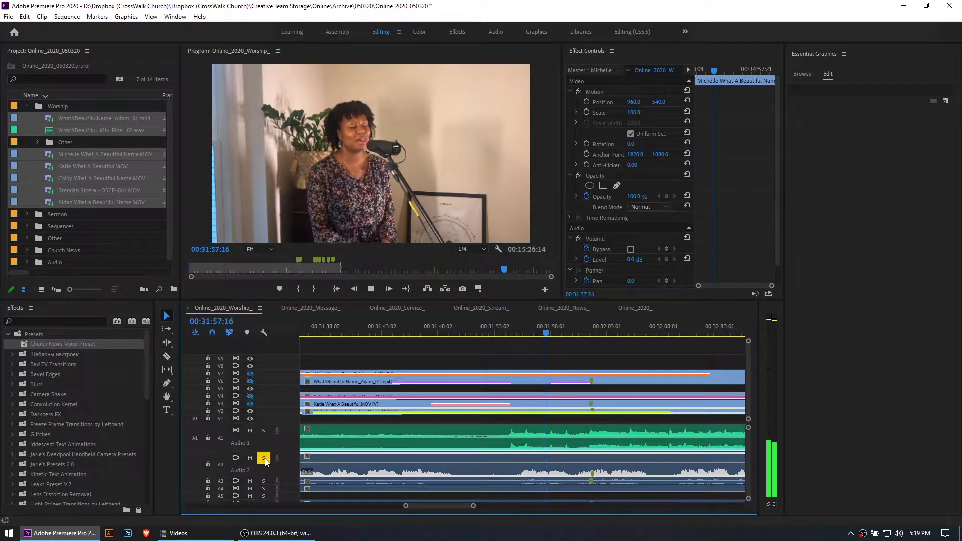
{"action": "left_click", "coordinate": [263, 430]}
{"action": "key", "text": "equal"}
{"action": "key", "text": "equal"}
{"action": "key", "text": "equal"}
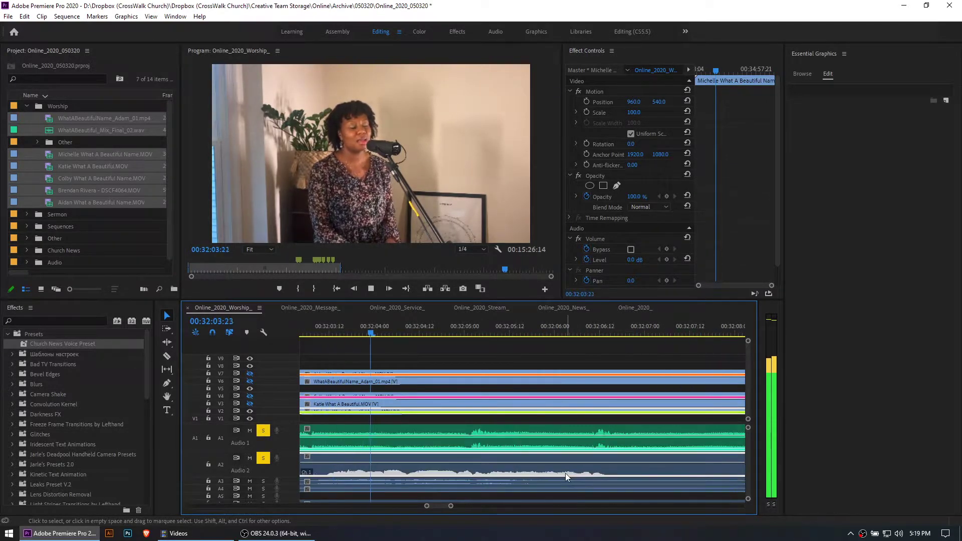
{"action": "key", "text": "space"}
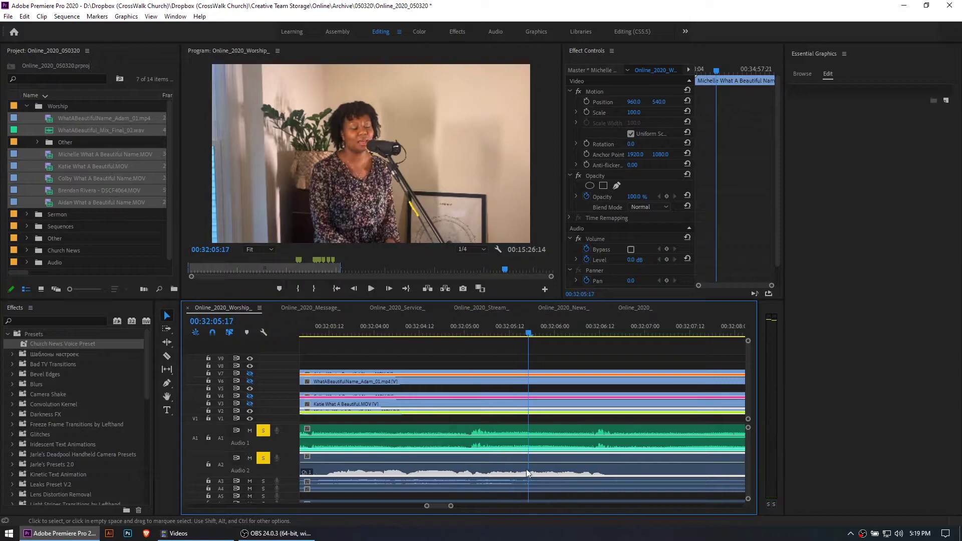
Move the V2 and A2 clip slightly earlier and play it against the mix to check its sync
{"action": "key", "text": "equal"}
{"action": "key", "text": "equal"}
{"action": "left_click_drag", "start_coordinate": [526, 457], "coordinate": [496, 456]}
{"action": "key", "text": "space"}
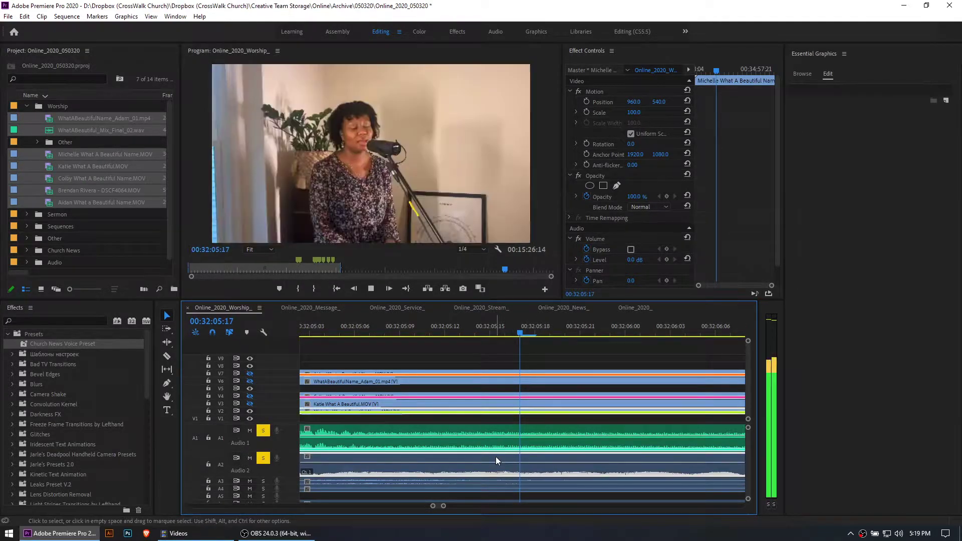
{"action": "key", "text": "minus"}
{"action": "key", "text": "minus"}
{"action": "key", "text": "minus"}
{"action": "key", "text": "minus"}
{"action": "key", "text": "minus"}
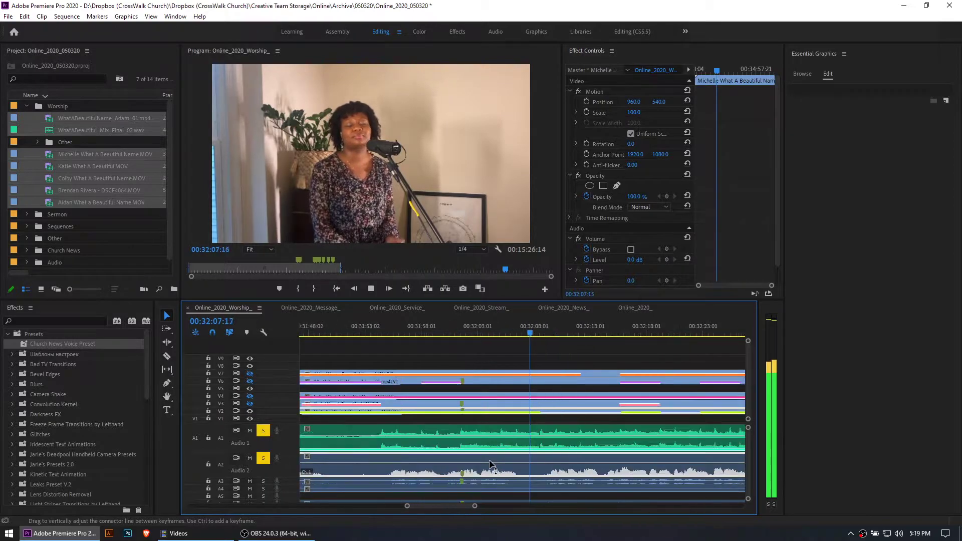
{"action": "key", "text": "equal"}
{"action": "key", "text": "equal"}
{"action": "key", "text": "equal"}
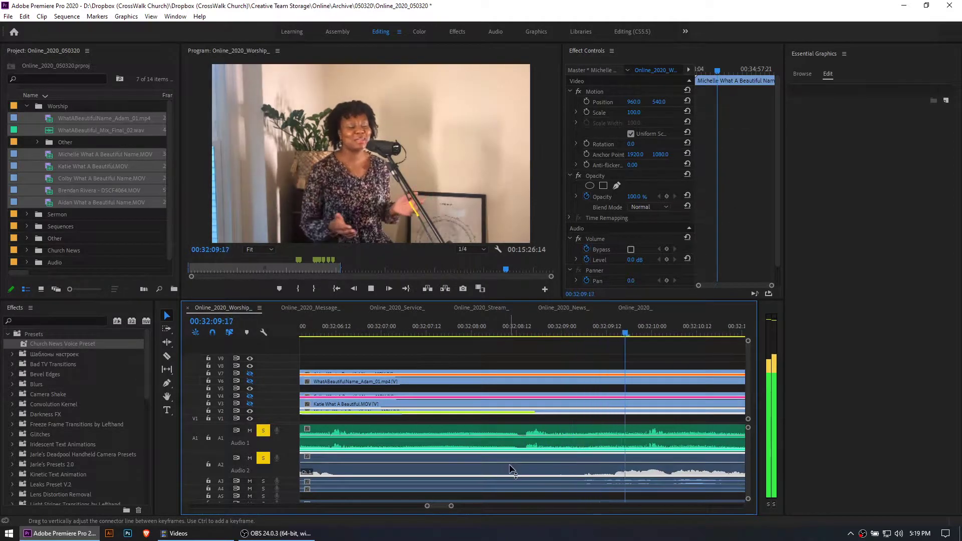
{"action": "key", "text": "space"}
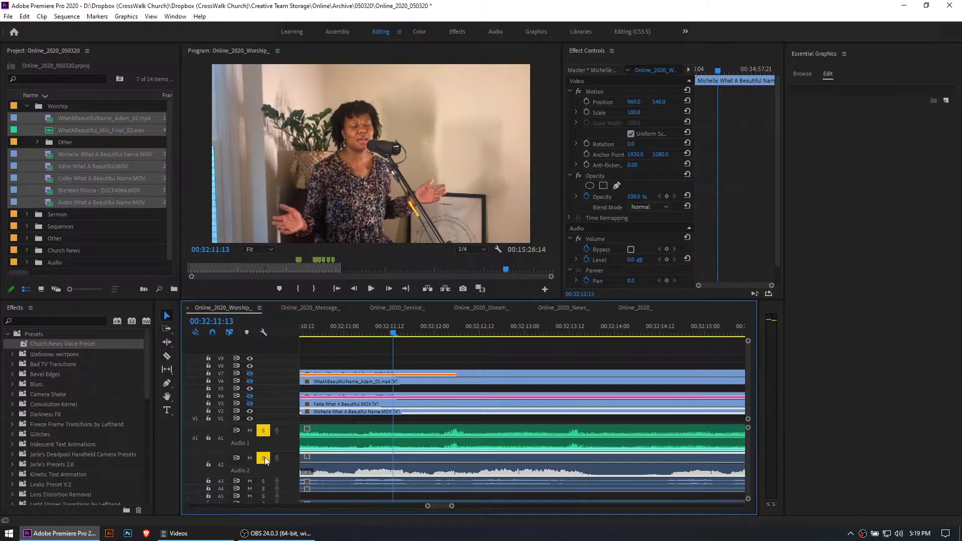
Turn off solo on A1 and A2, deselect the clip and collapse the audio tracks to minimum height
{"action": "key", "text": "minus"}
{"action": "key", "text": "minus"}
{"action": "key", "text": "minus"}
{"action": "key", "text": "minus"}
{"action": "key", "text": "minus"}
{"action": "key", "text": "minus"}
{"action": "key", "text": "minus"}
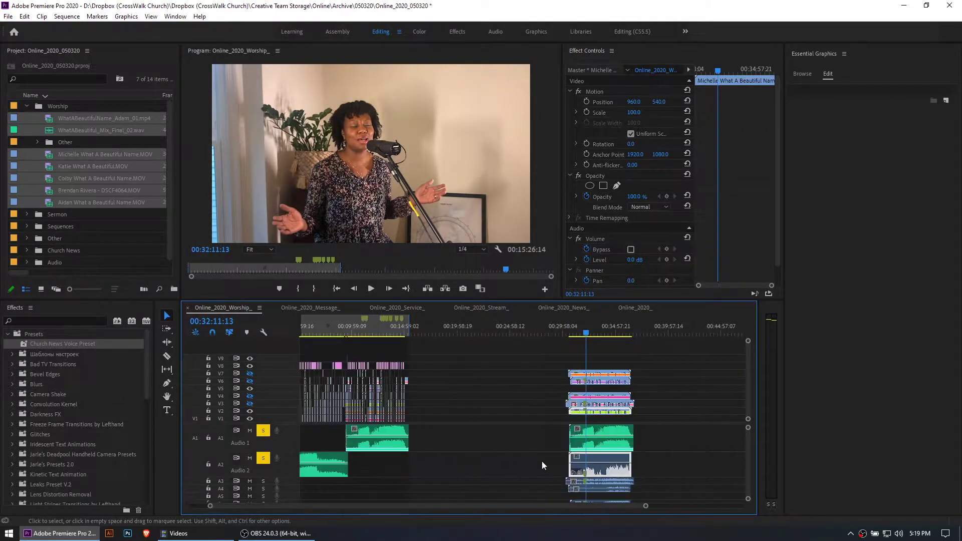
{"action": "left_click", "coordinate": [540, 465]}
{"action": "key", "text": "shift+minus"}
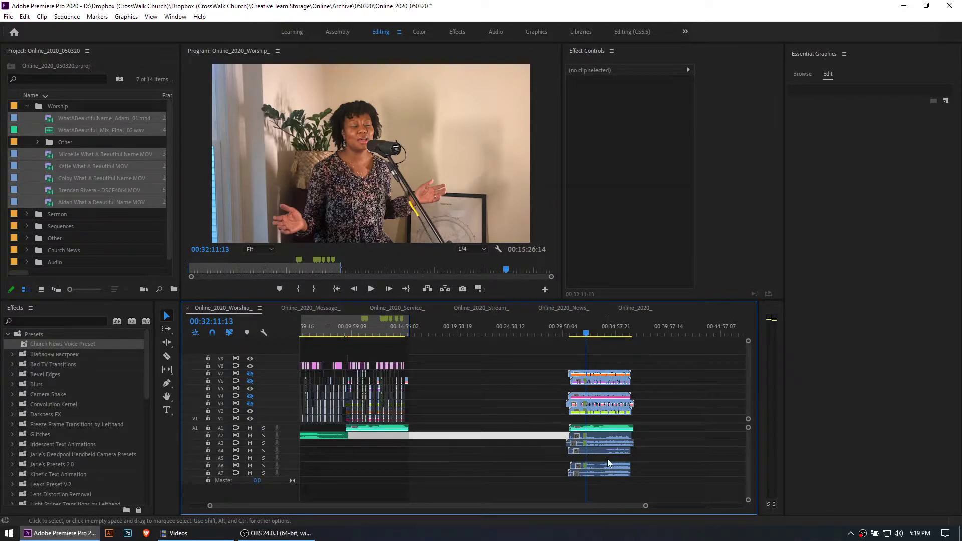
{"action": "left_click", "coordinate": [659, 447]}
{"action": "key", "text": "equal"}
{"action": "key", "text": "equal"}
{"action": "key", "text": "equal"}
{"action": "key", "text": "equal"}
{"action": "key", "text": "minus"}
{"action": "key", "text": "minus"}
{"action": "key", "text": "minus"}
{"action": "key", "text": "equal"}
{"action": "key", "text": "equal"}
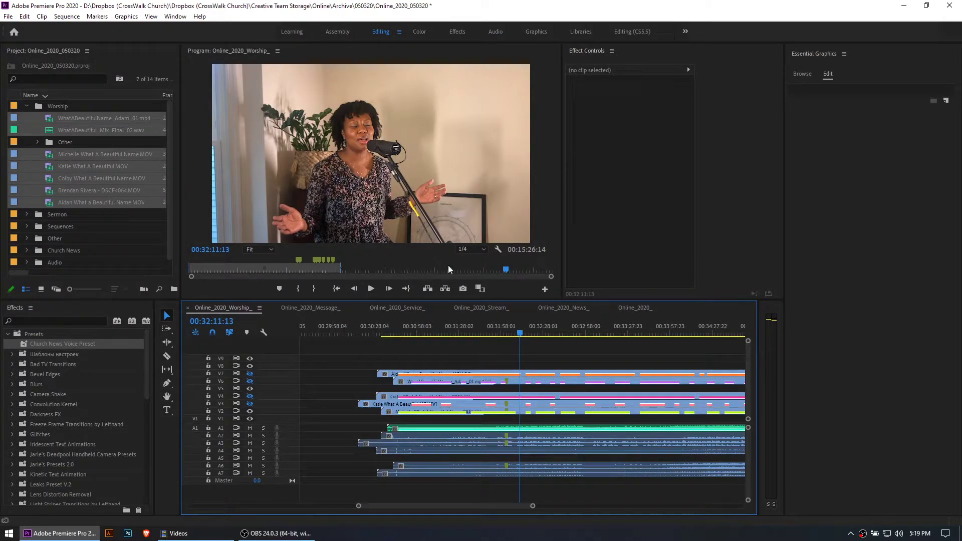
{"action": "key", "text": "equal"}
{"action": "key", "text": "equal"}
{"action": "key", "text": "equal"}
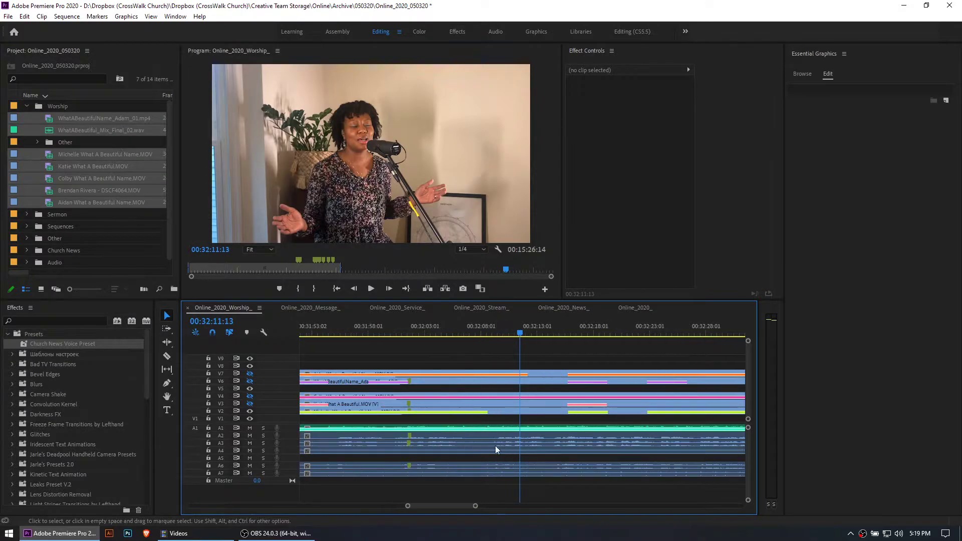
{"action": "key", "text": "minus"}
{"action": "key", "text": "minus"}
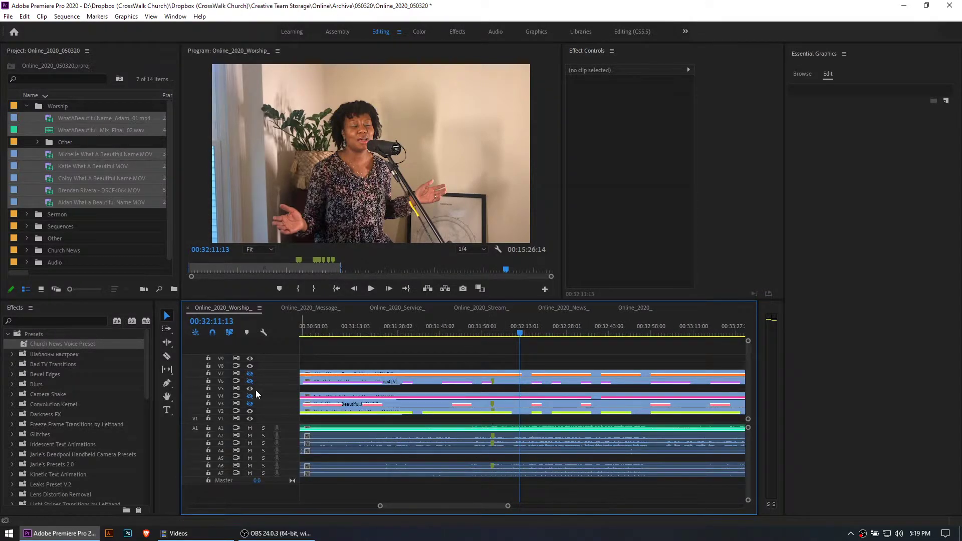
{"action": "key", "text": "minus"}
{"action": "key", "text": "minus"}
{"action": "key", "text": "equal"}
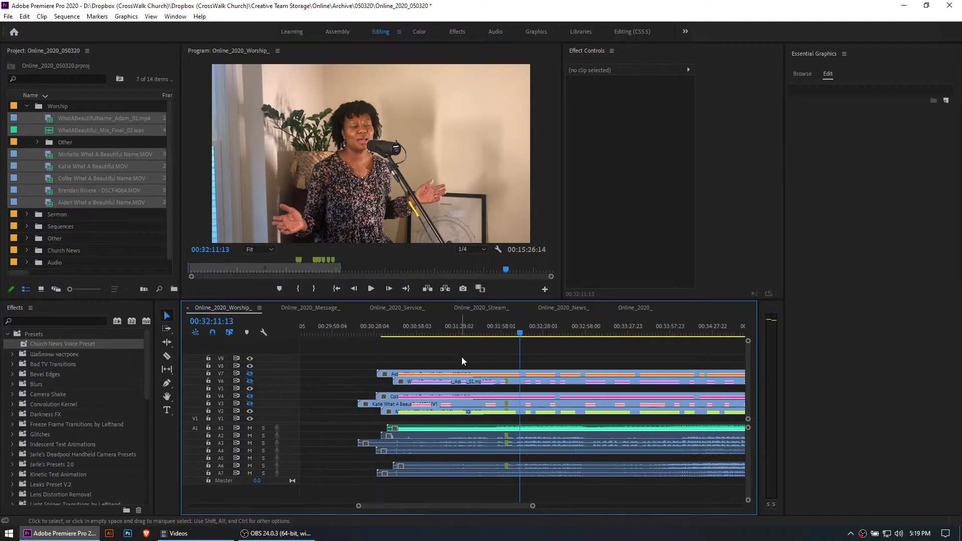
Cut all the synced video and audio clips at 00:30:47:22 and delete the portions before the cut
{"action": "left_click", "coordinate": [428, 328]}
{"action": "key", "text": "equal"}
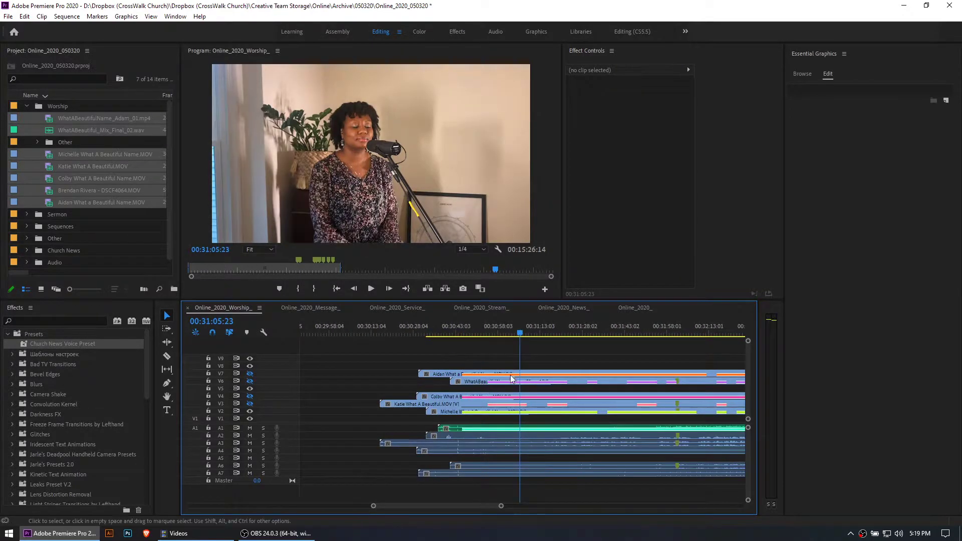
{"action": "left_click", "coordinate": [470, 324]}
{"action": "left_click_drag", "start_coordinate": [471, 324], "coordinate": [400, 482]}
{"action": "key", "text": "c"}
{"action": "left_click", "coordinate": [471, 375], "text": "shift"}
{"action": "key", "text": "v"}
{"action": "key", "text": "Delete"}
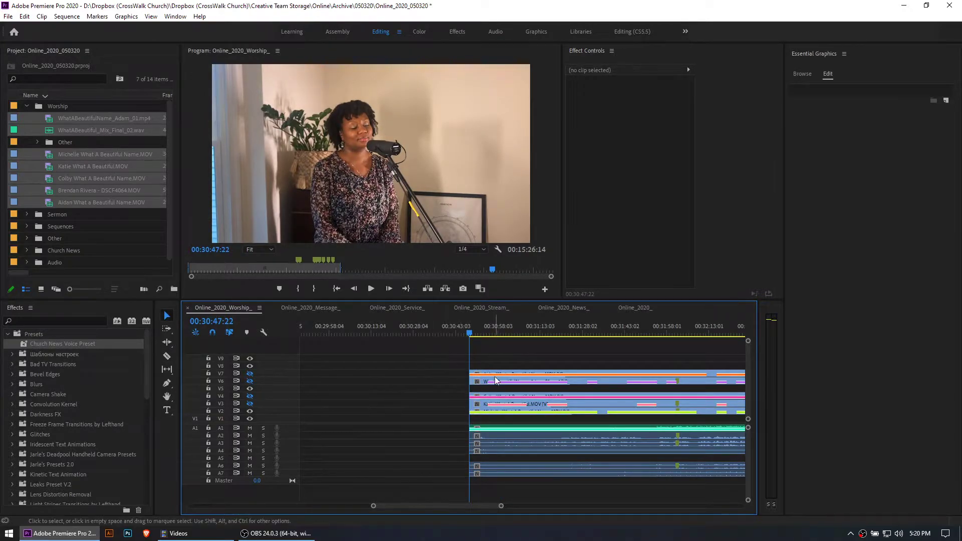
Select the singers' video clips and move them down to fill tracks V1 to V5 without an empty track between them
{"action": "scroll", "coordinate": [493, 396], "scroll_direction": "down", "scroll_amount": 2}
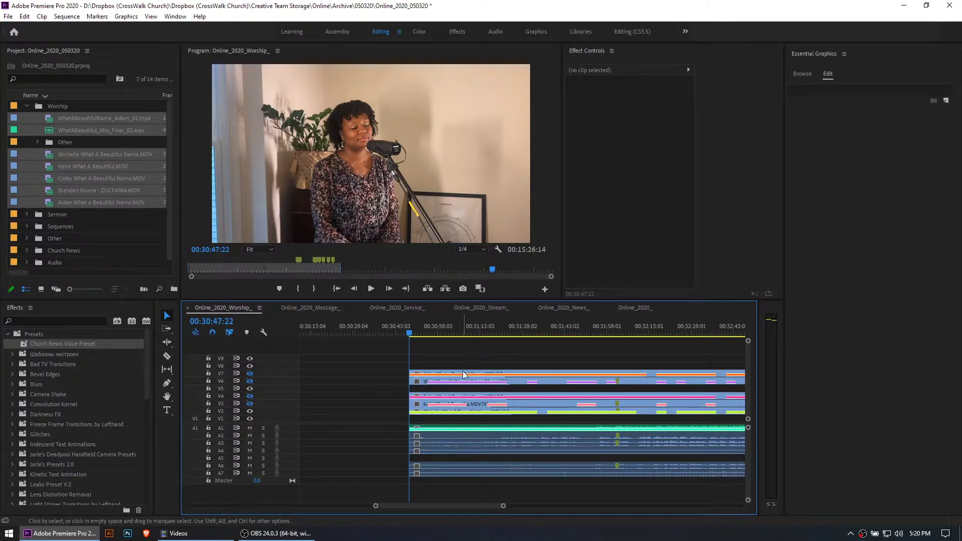
{"action": "left_click_drag", "start_coordinate": [457, 366], "coordinate": [477, 419]}
{"action": "key", "text": "minus"}
{"action": "key", "text": "minus"}
{"action": "key", "text": "minus"}
{"action": "key", "text": "minus"}
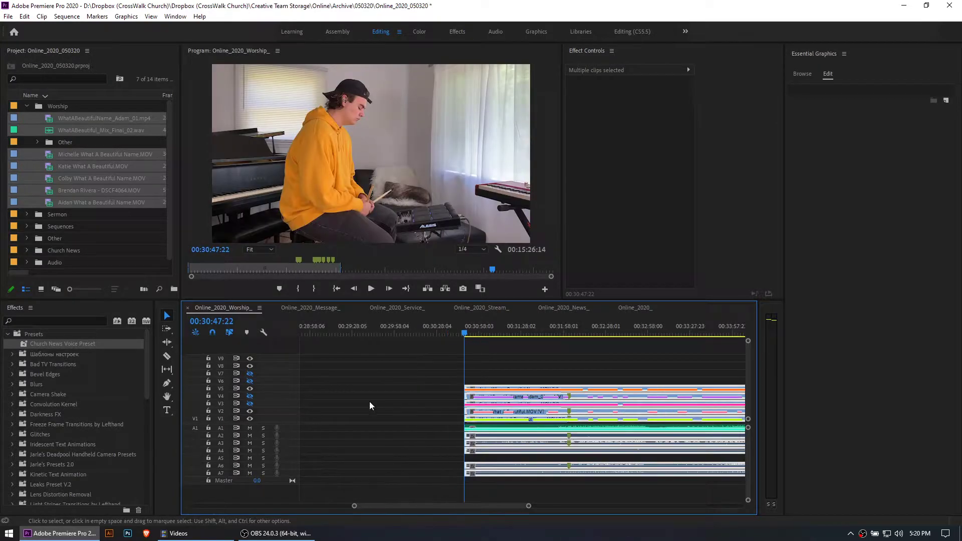
{"action": "key", "text": "minus"}
{"action": "left_click", "coordinate": [562, 407]}
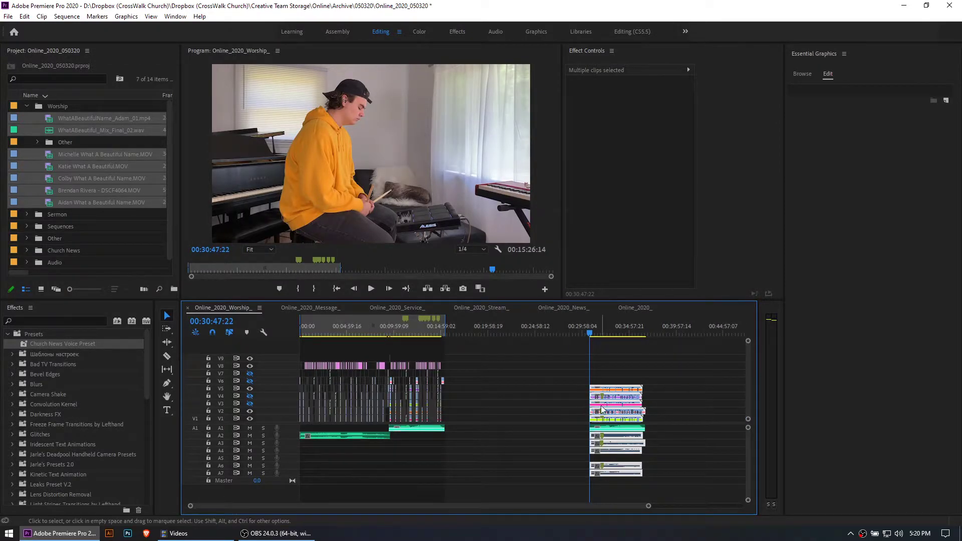
{"action": "key", "text": "equal"}
{"action": "key", "text": "equal"}
{"action": "key", "text": "equal"}
{"action": "key", "text": "equal"}
{"action": "key", "text": "equal"}
{"action": "key", "text": "equal"}
{"action": "key", "text": "equal"}
{"action": "key", "text": "equal"}
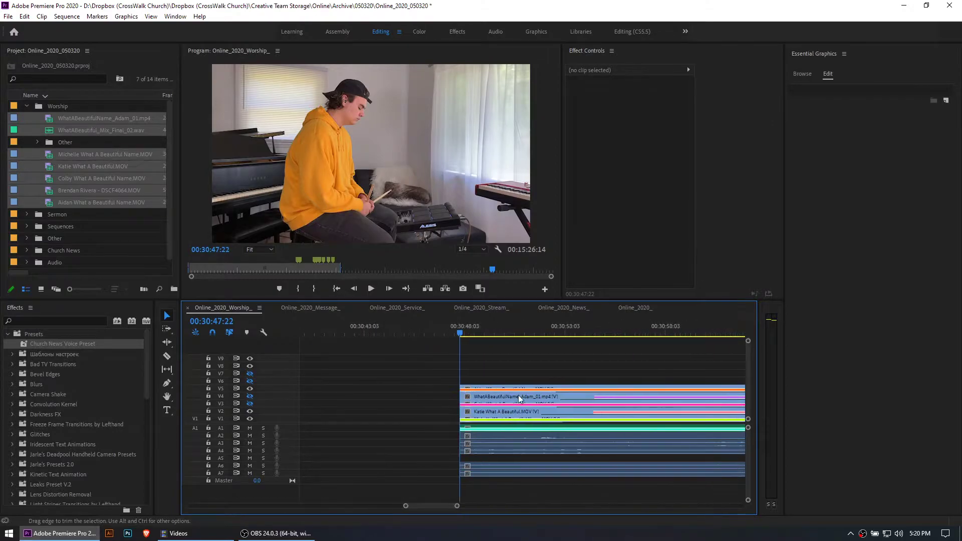
{"action": "scroll", "coordinate": [521, 378], "scroll_direction": "down", "scroll_amount": 3}
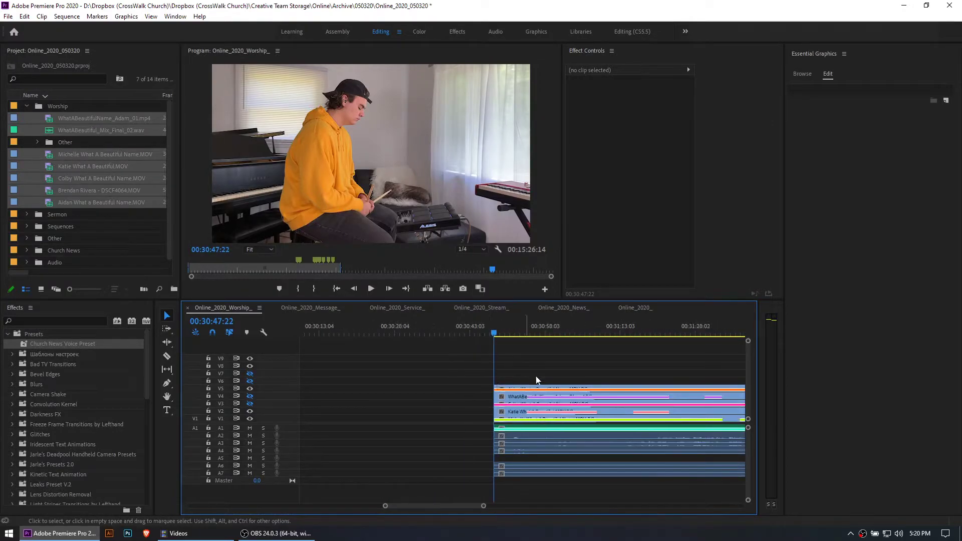
{"action": "scroll", "coordinate": [556, 371], "scroll_direction": "up", "scroll_amount": 2}
{"action": "scroll", "coordinate": [554, 373], "scroll_direction": "down", "scroll_amount": 2}
{"action": "scroll", "coordinate": [540, 373], "scroll_direction": "down", "scroll_amount": 5}
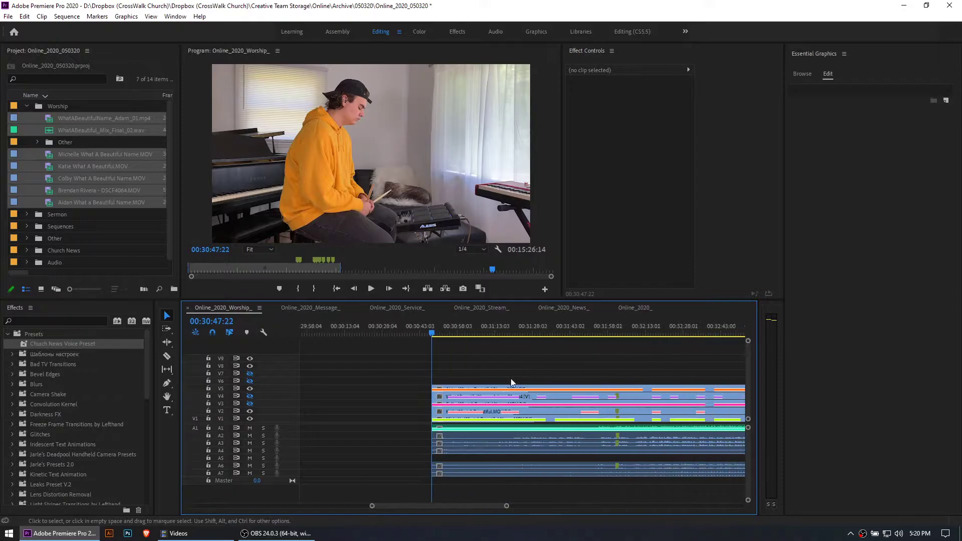
{"action": "key", "text": "minus"}
{"action": "key", "text": "minus"}
{"action": "key", "text": "equal"}
{"action": "scroll", "coordinate": [492, 380], "scroll_direction": "up", "scroll_amount": 1}
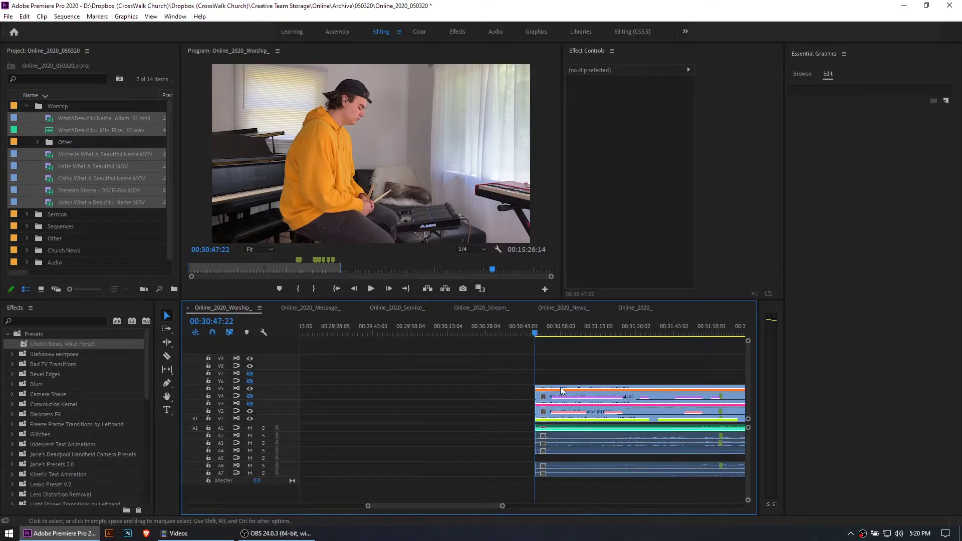
Turn the track output of V3, V4, V6 and V7 back on
{"action": "scroll", "coordinate": [492, 379], "scroll_direction": "down", "scroll_amount": 3}
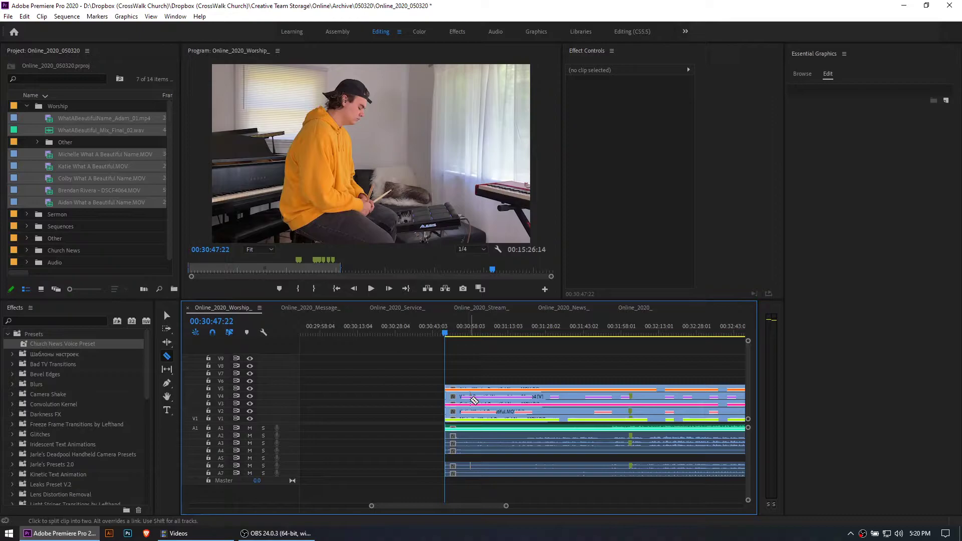
{"action": "key", "text": "v"}
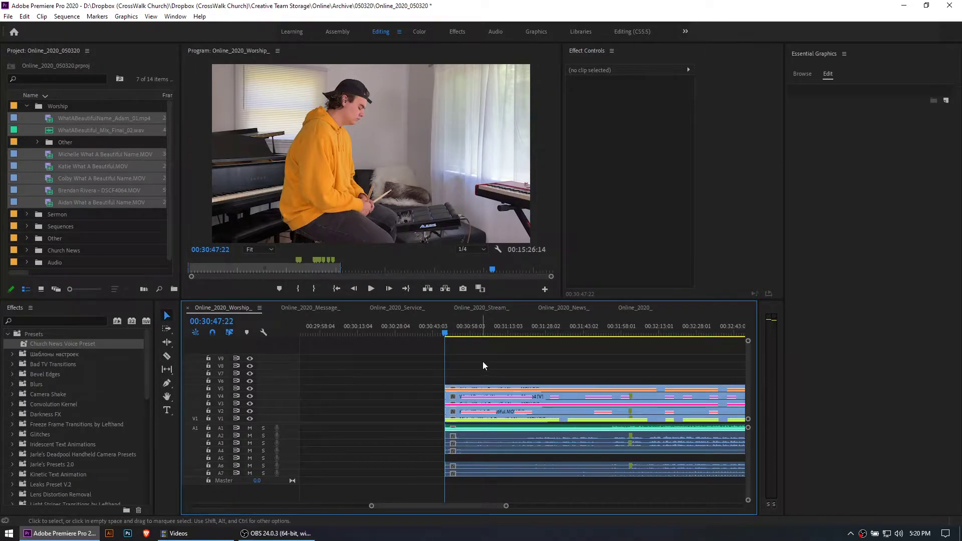
{"action": "scroll", "coordinate": [481, 363], "scroll_direction": "down", "scroll_amount": 5}
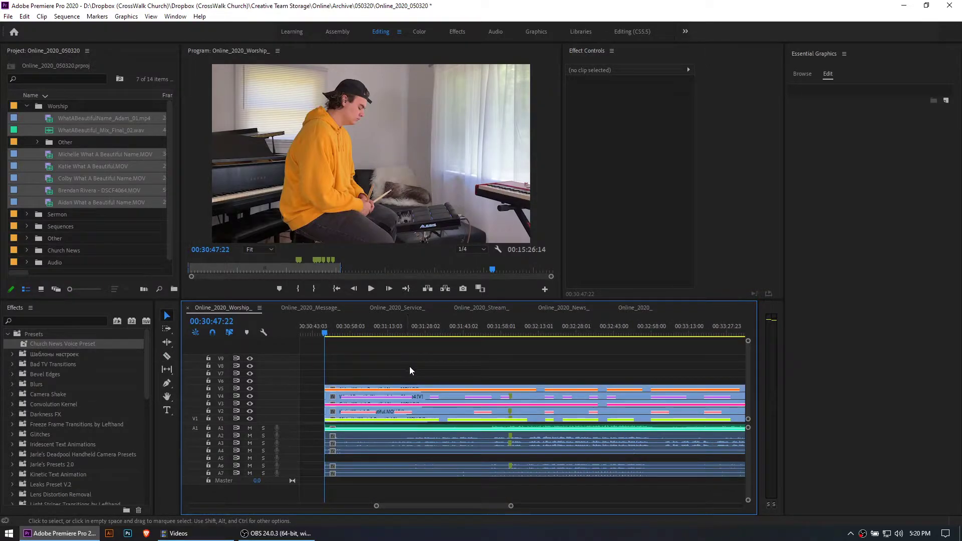
Delete the singers' individual audio clips on A2 to A7, keeping only the final mix on A1
{"action": "key", "text": "equal"}
{"action": "key", "text": "equal"}
{"action": "key", "text": "equal"}
{"action": "key", "text": "equal"}
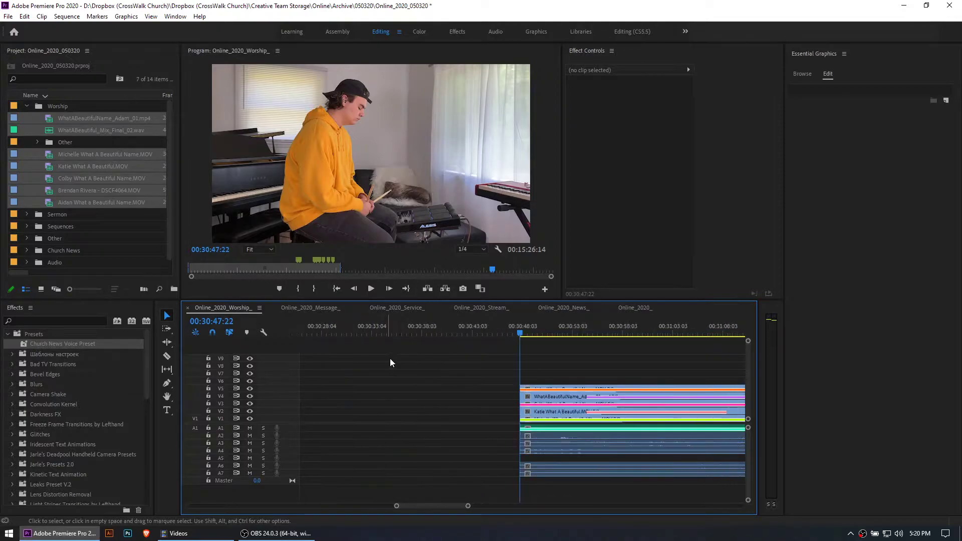
{"action": "scroll", "coordinate": [567, 367], "scroll_direction": "down", "scroll_amount": 1}
{"action": "key", "text": "minus"}
{"action": "scroll", "coordinate": [552, 368], "scroll_direction": "down", "scroll_amount": 3}
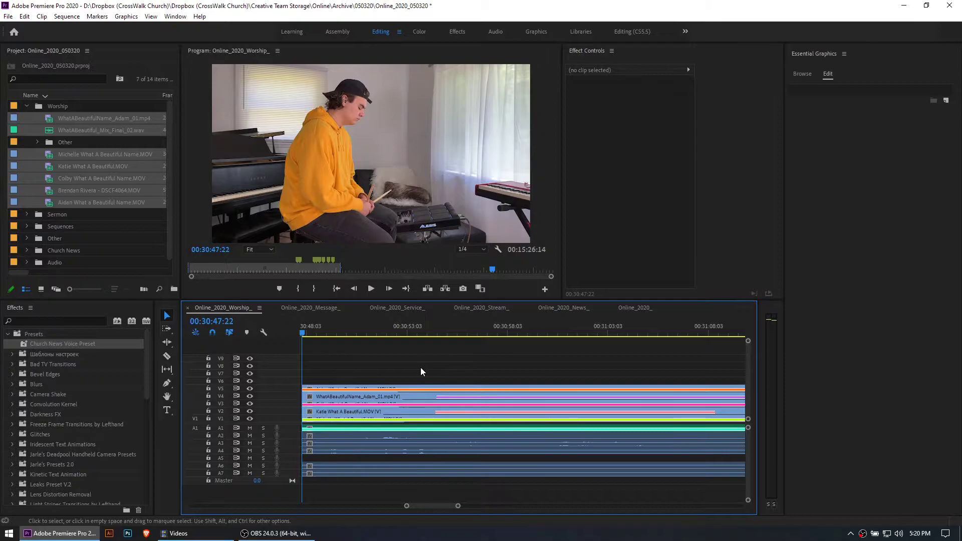
{"action": "scroll", "coordinate": [526, 341], "scroll_direction": "down", "scroll_amount": 3}
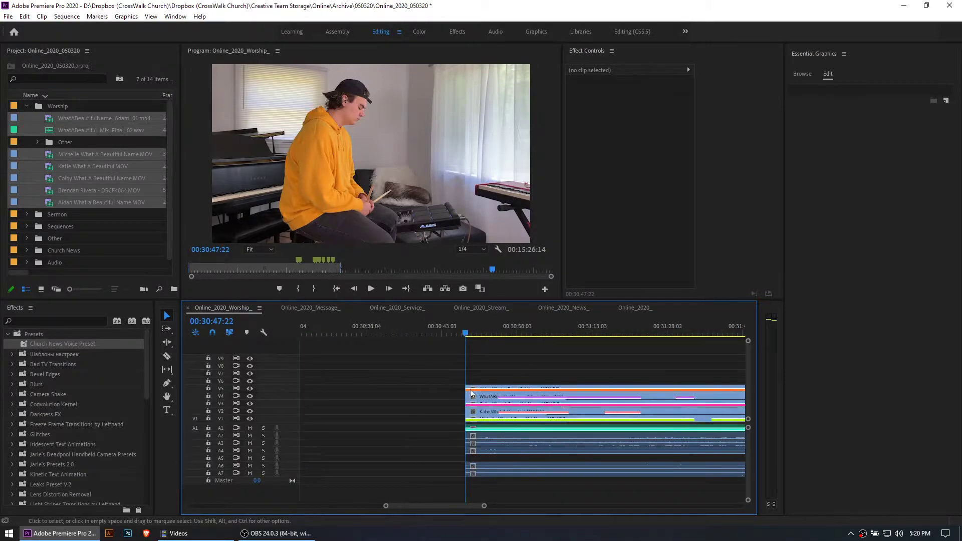
{"action": "scroll", "coordinate": [481, 453], "scroll_direction": "down", "scroll_amount": 5}
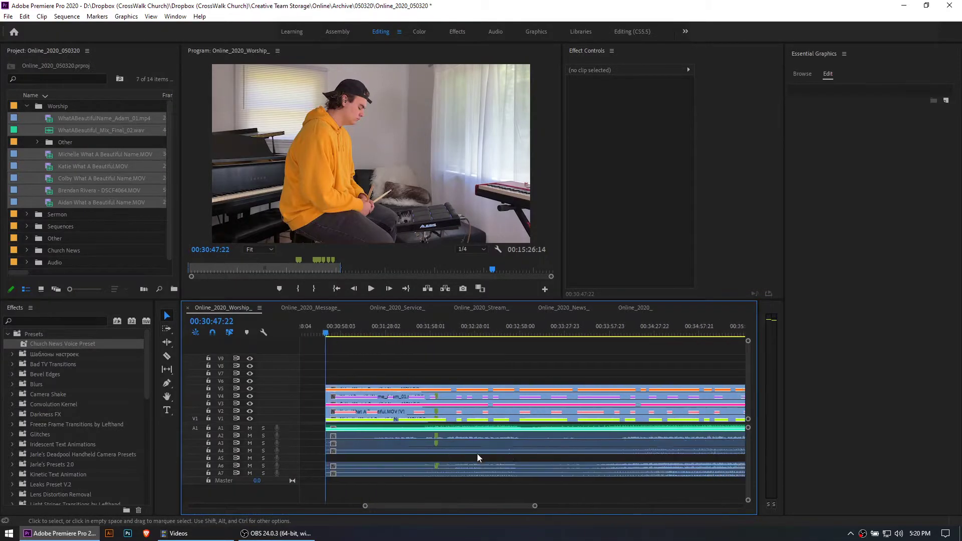
{"action": "left_click_drag", "start_coordinate": [637, 435], "coordinate": [476, 477]}
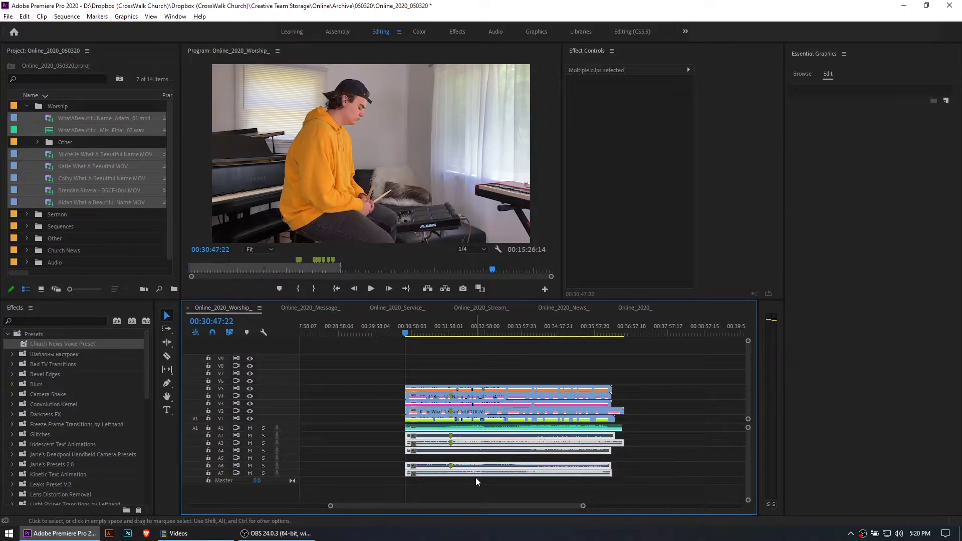
{"action": "key", "text": "Delete"}
Enlarge the A1 track to show the final mix's waveform and deselect the clips
{"action": "scroll", "coordinate": [467, 443], "scroll_direction": "up", "scroll_amount": 2}
{"action": "scroll", "coordinate": [466, 443], "scroll_direction": "up", "scroll_amount": 3}
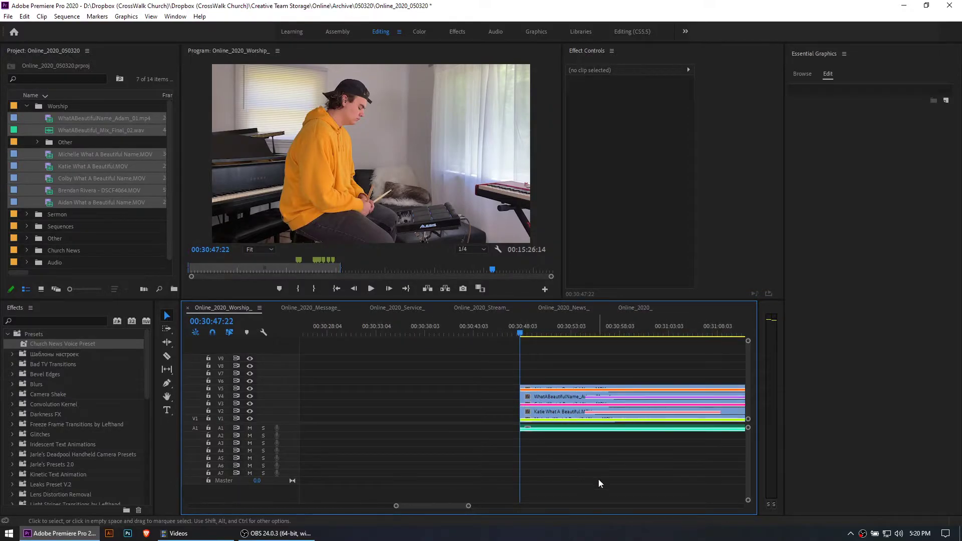
{"action": "left_click", "coordinate": [540, 428]}
{"action": "left_click_drag", "start_coordinate": [286, 431], "coordinate": [287, 452]}
{"action": "left_click", "coordinate": [466, 381]}
Play the trimmed worship clips with the final mix from shortly after their start
{"action": "scroll", "coordinate": [545, 378], "scroll_direction": "down", "scroll_amount": 3}
{"action": "scroll", "coordinate": [546, 378], "scroll_direction": "down", "scroll_amount": 1}
{"action": "scroll", "coordinate": [546, 378], "scroll_direction": "down", "scroll_amount": 1}
{"action": "left_click", "coordinate": [532, 329]}
{"action": "key", "text": "space"}
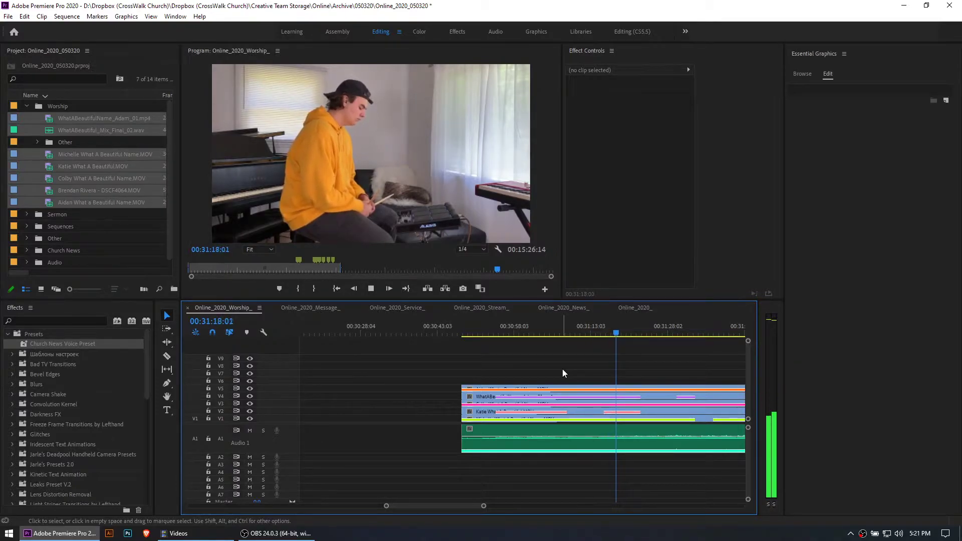
{"action": "key", "text": "space"}
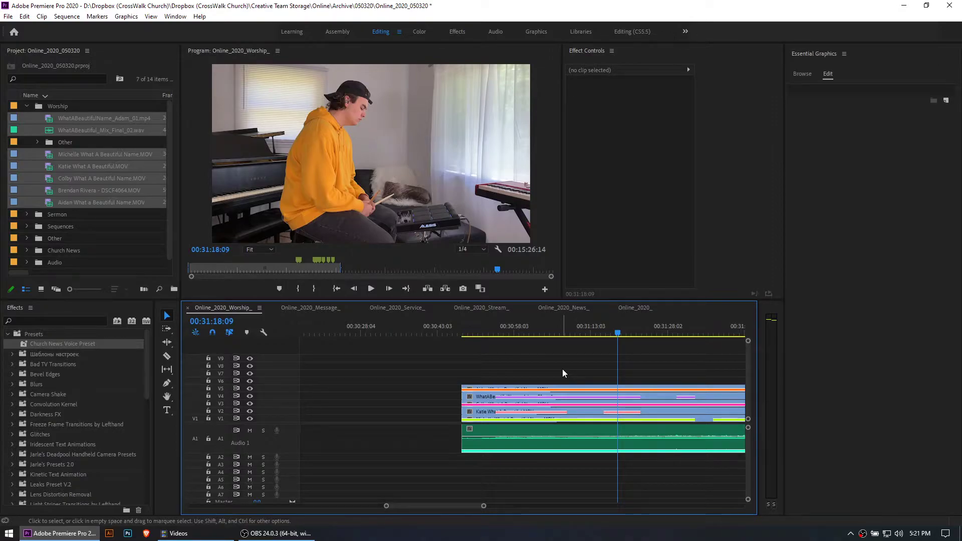
{"action": "key", "text": "space"}
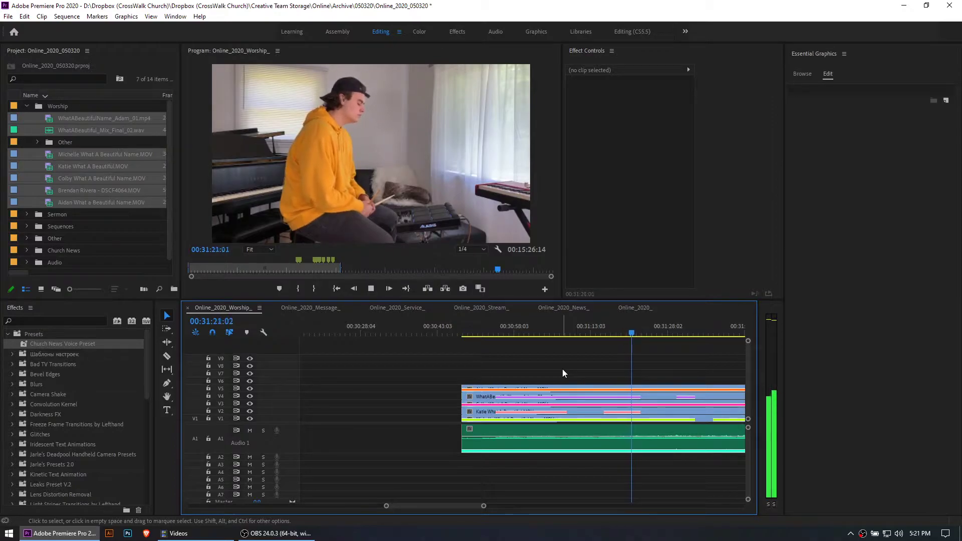
While the sequence plays, add four markers in time with the music at about 00:31:23, 00:31:26, 00:31:30 and 00:31:33
{"action": "key", "text": "m"}
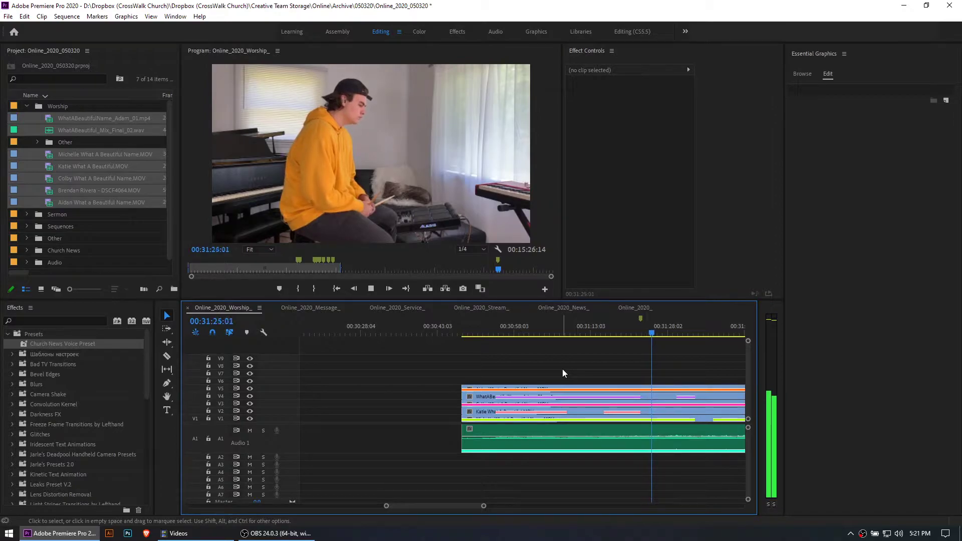
{"action": "key", "text": "m"}
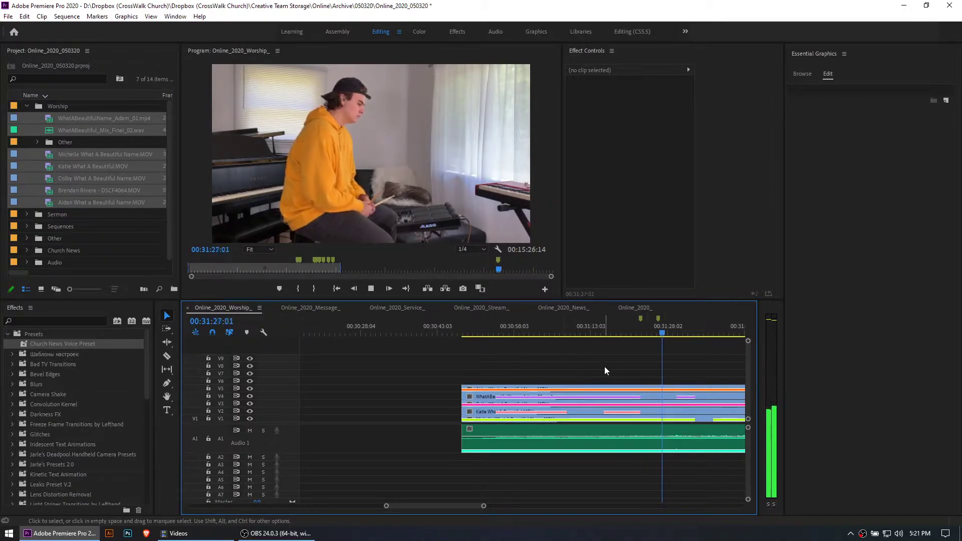
{"action": "scroll", "coordinate": [601, 371], "scroll_direction": "down", "scroll_amount": 4}
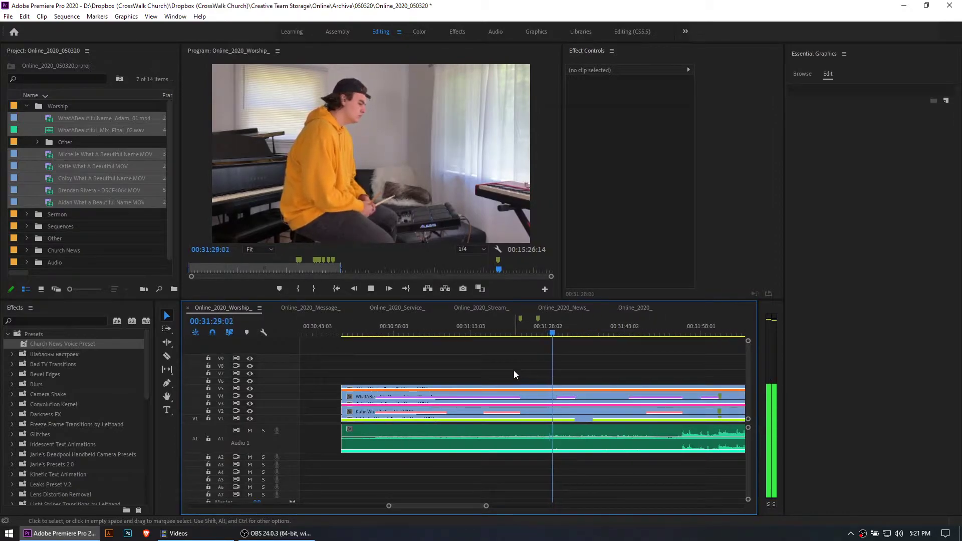
{"action": "key", "text": "m"}
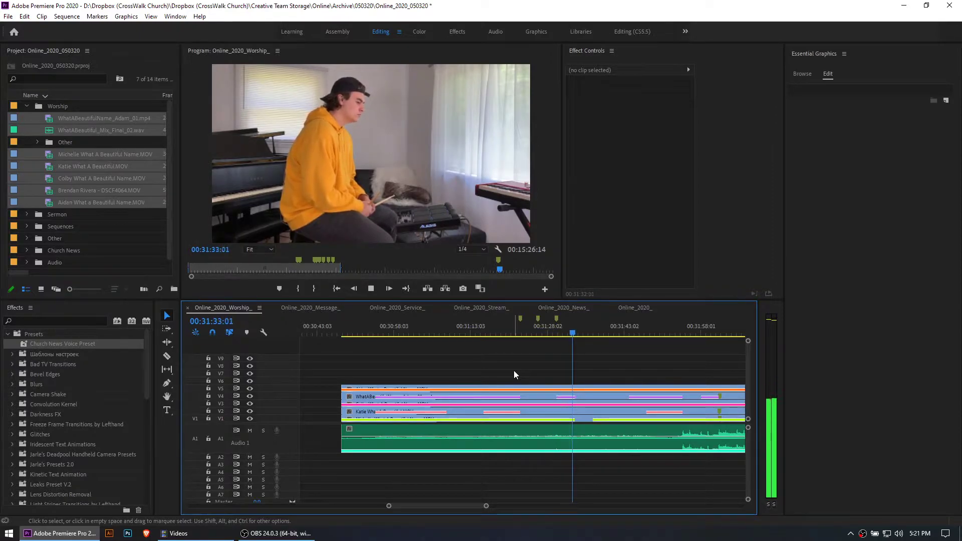
{"action": "key", "text": "m"}
{"action": "key", "text": "space"}
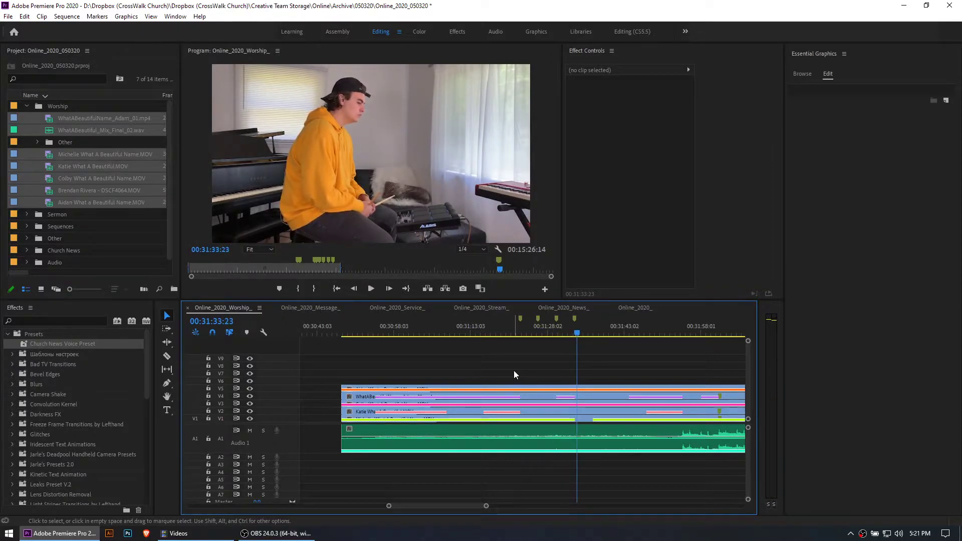
Go through the four new markers on the time ruler one by one to examine their spacing
{"action": "left_click", "coordinate": [520, 332]}
{"action": "left_click", "coordinate": [539, 319]}
{"action": "left_click", "coordinate": [556, 319]}
{"action": "left_click", "coordinate": [575, 319]}
{"action": "left_click", "coordinate": [521, 318]}
{"action": "left_click", "coordinate": [537, 319]}
{"action": "left_click", "coordinate": [556, 318]}
{"action": "left_click", "coordinate": [574, 320]}
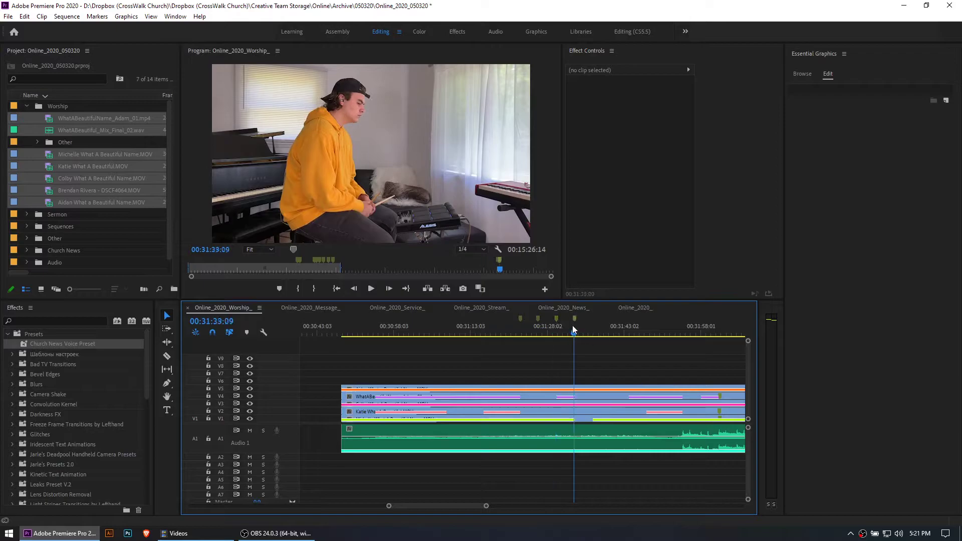
Play on from the fourth marker and add markers at about 00:31:37, 00:31:40, 00:31:42 and 00:31:44
{"action": "scroll", "coordinate": [552, 386], "scroll_direction": "down", "scroll_amount": 2}
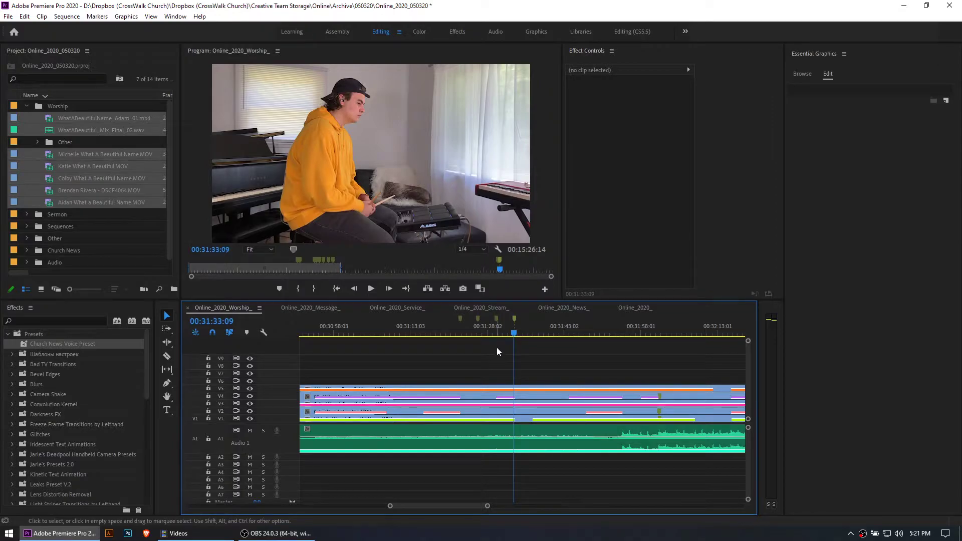
{"action": "key", "text": "space"}
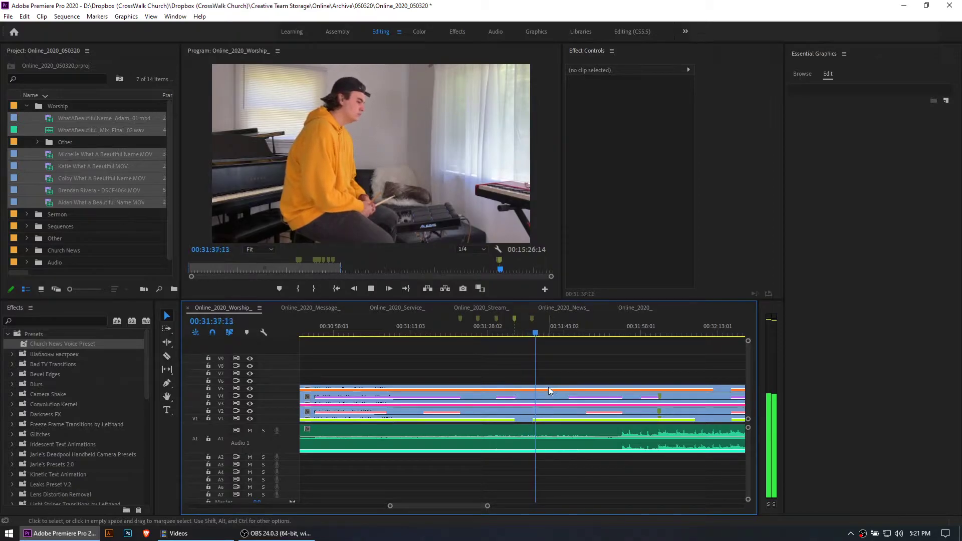
{"action": "key", "text": "space"}
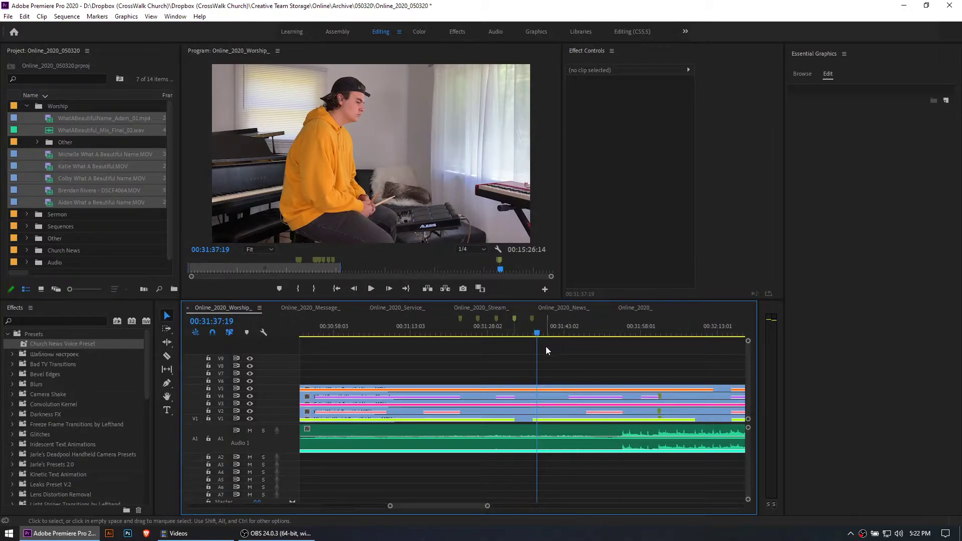
{"action": "key", "text": "space"}
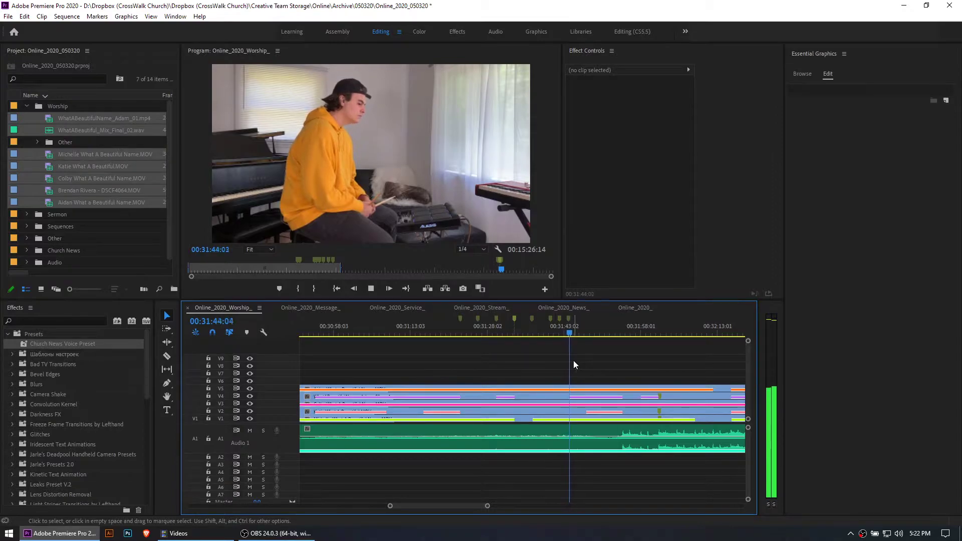
{"action": "key", "text": "space"}
Play on from 00:31:44:20 and add three markers at about 00:32:02, 00:32:05 and 00:32:09
{"action": "key", "text": "minus"}
{"action": "key", "text": "minus"}
{"action": "key", "text": "minus"}
{"action": "scroll", "coordinate": [496, 358], "scroll_direction": "down", "scroll_amount": 2}
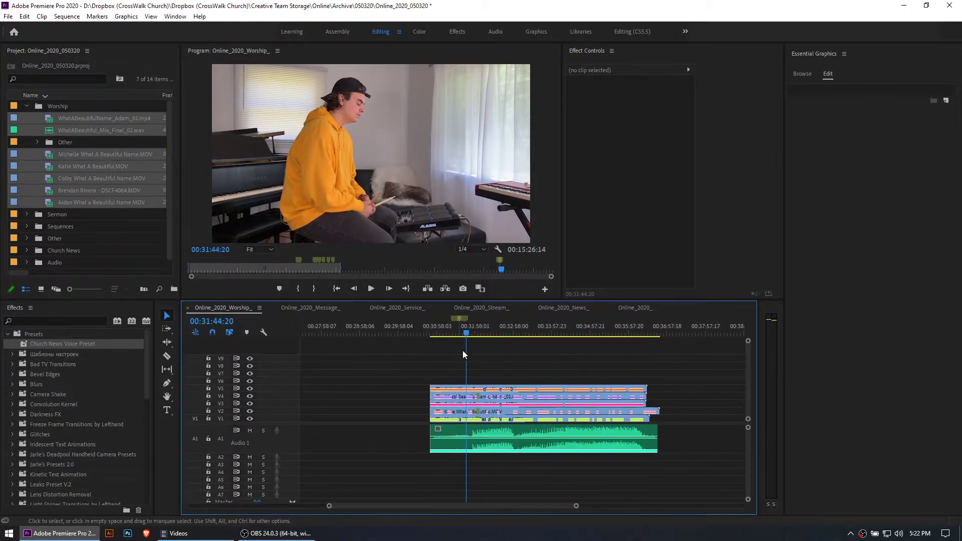
{"action": "key", "text": "equal"}
{"action": "key", "text": "equal"}
{"action": "key", "text": "equal"}
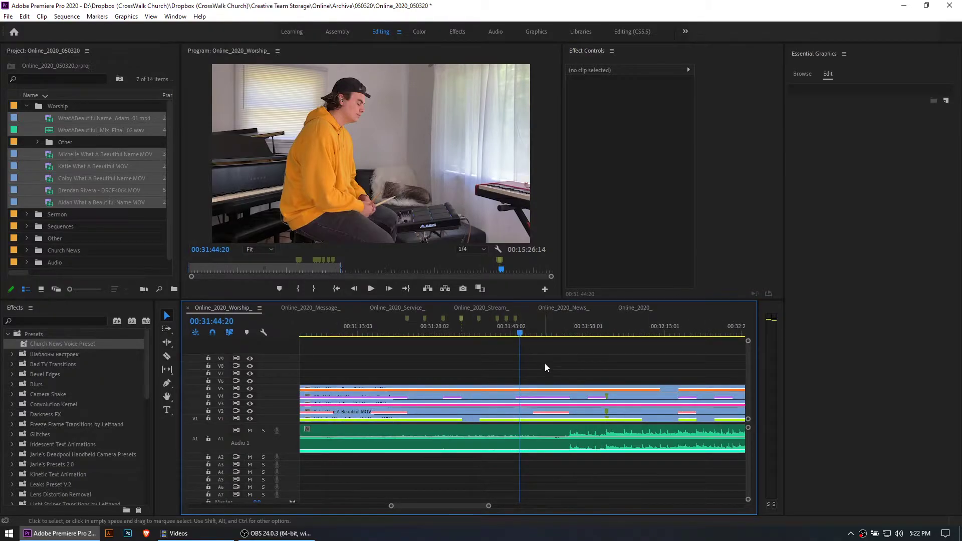
{"action": "key", "text": "space"}
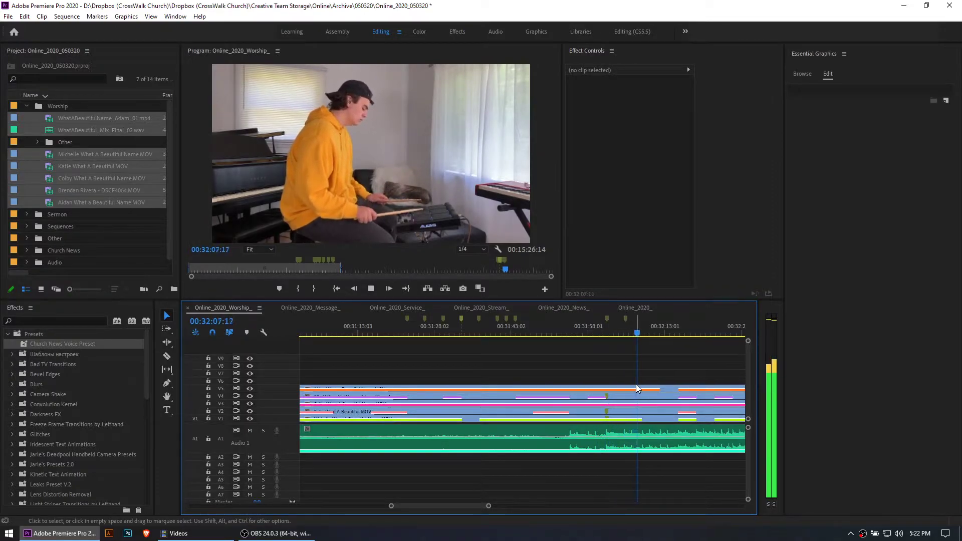
{"action": "key", "text": "space"}
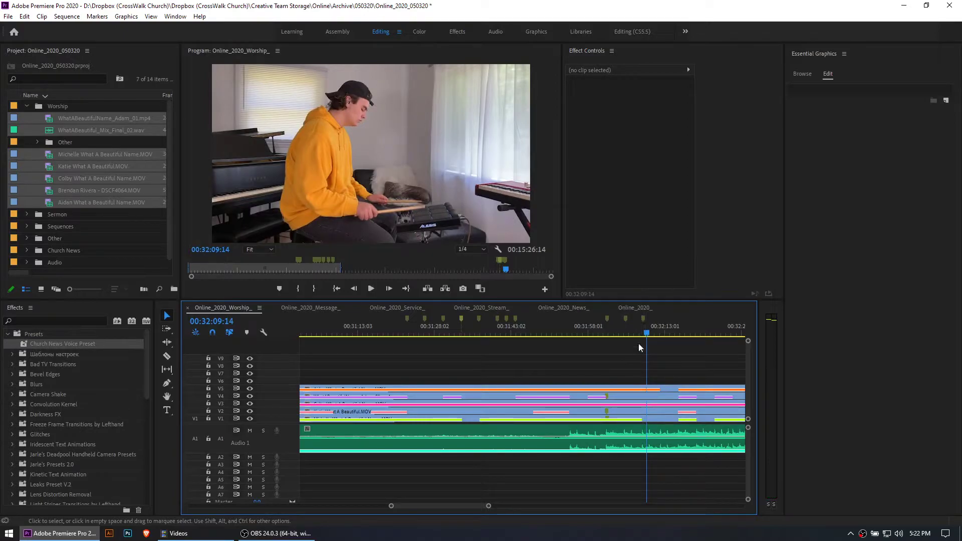
Clear the last two markers near 00:32:05 and 00:32:09, keeping the one at about 00:32:02
{"action": "key", "text": "equal"}
{"action": "key", "text": "equal"}
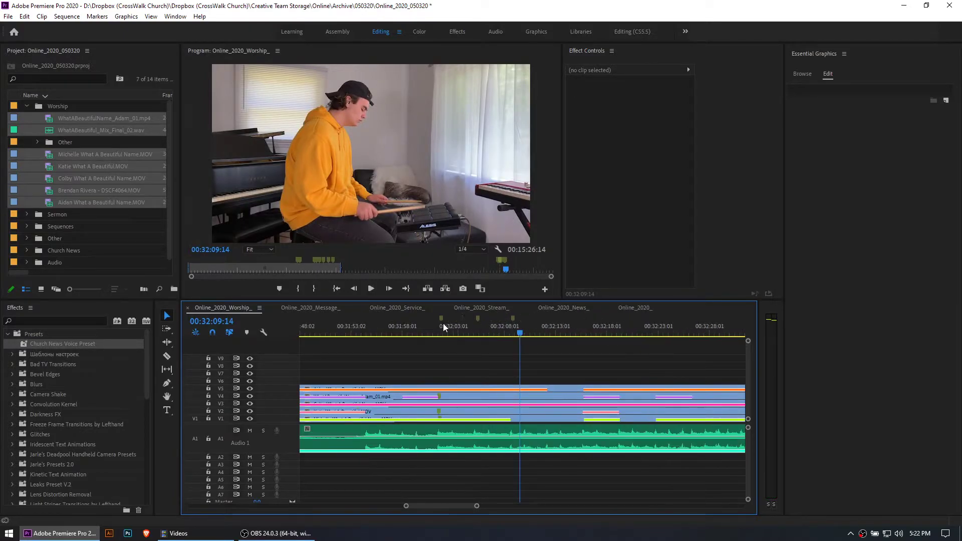
{"action": "right_click", "coordinate": [361, 319]}
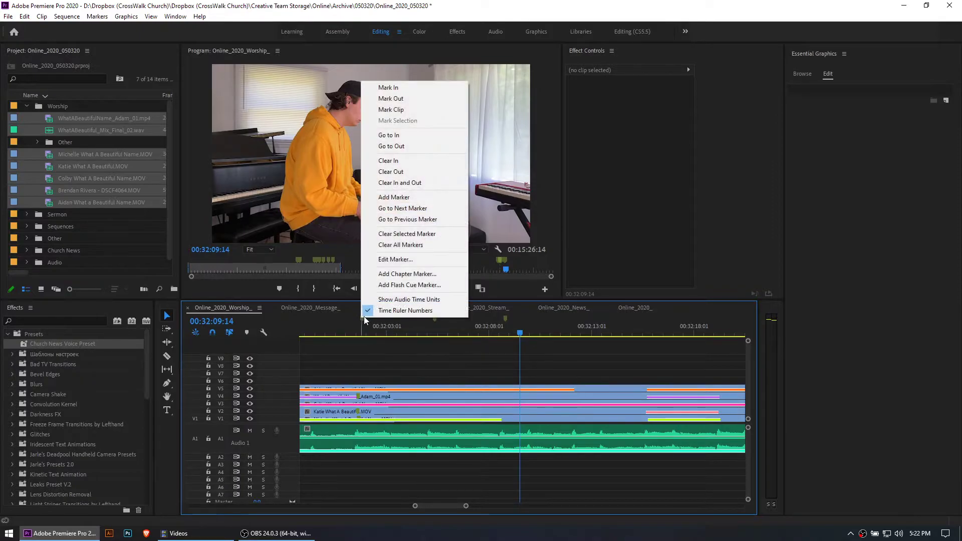
{"action": "left_click", "coordinate": [407, 233]}
{"action": "right_click", "coordinate": [437, 317]}
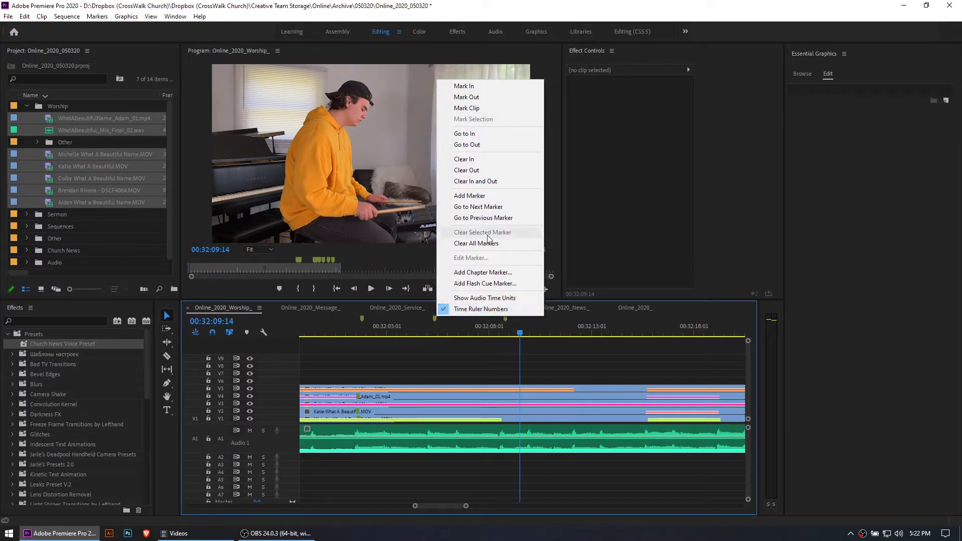
{"action": "left_click", "coordinate": [431, 320]}
{"action": "left_click", "coordinate": [433, 319]}
{"action": "right_click", "coordinate": [433, 319]}
{"action": "left_click", "coordinate": [478, 235]}
{"action": "left_click", "coordinate": [506, 319]}
{"action": "right_click", "coordinate": [507, 317]}
{"action": "left_click", "coordinate": [549, 237]}
Lock the A1 track that holds the final mix and switch to the Razor tool
{"action": "key", "text": "minus"}
{"action": "key", "text": "minus"}
{"action": "key", "text": "minus"}
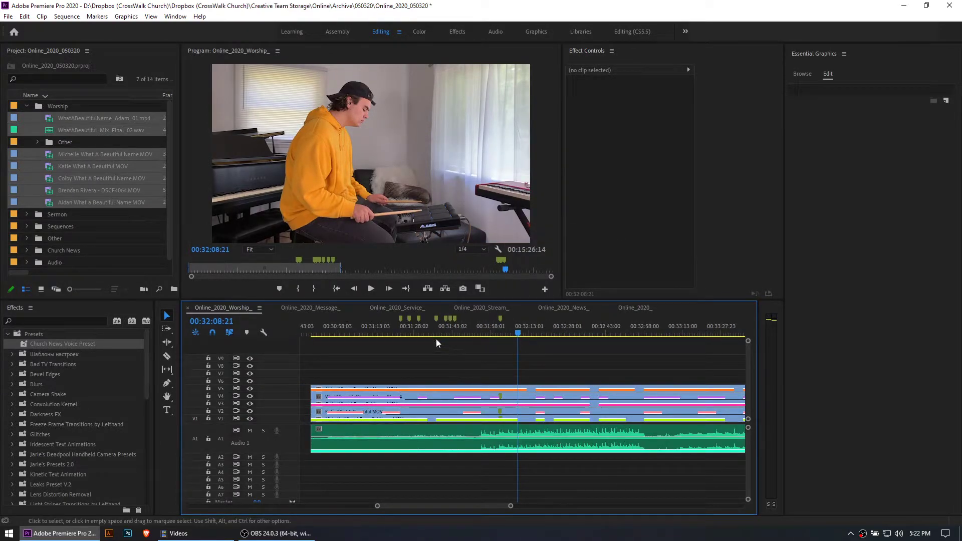
{"action": "key", "text": "minus"}
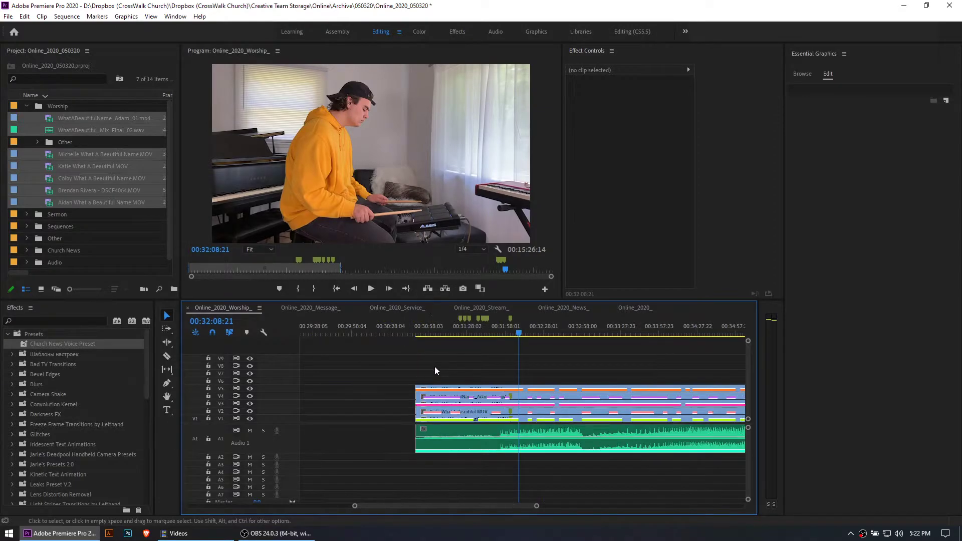
{"action": "key", "text": "equal"}
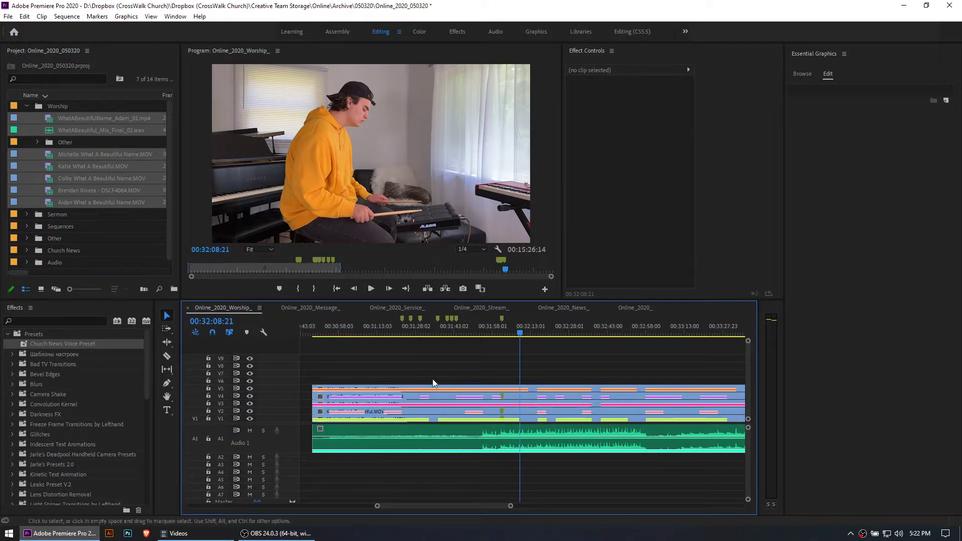
{"action": "key", "text": "c"}
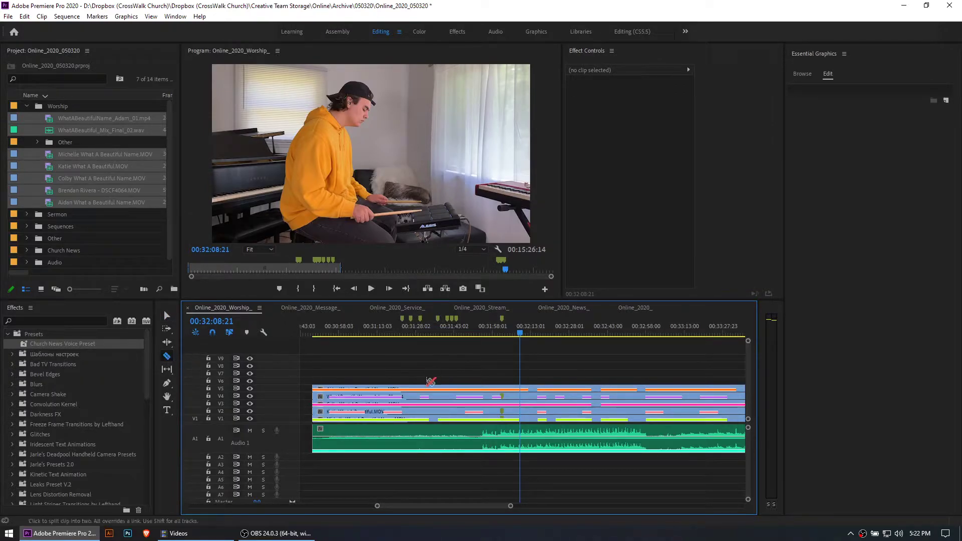
{"action": "left_click", "coordinate": [208, 443]}
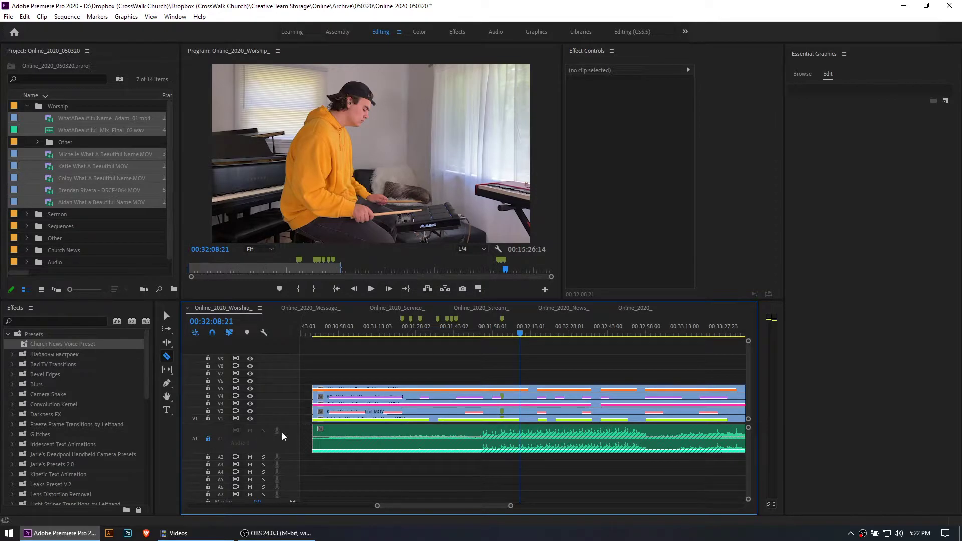
{"action": "key", "text": "v"}
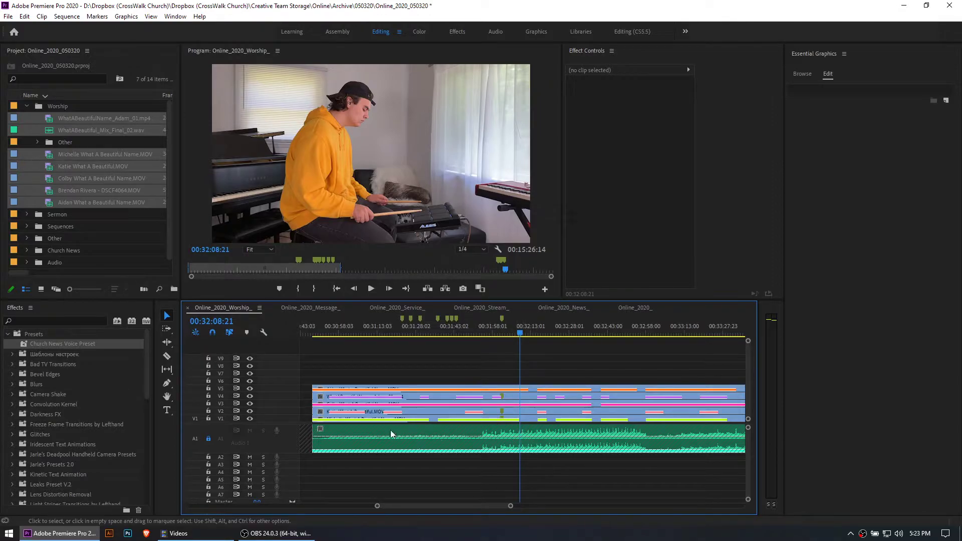
{"action": "key", "text": "c"}
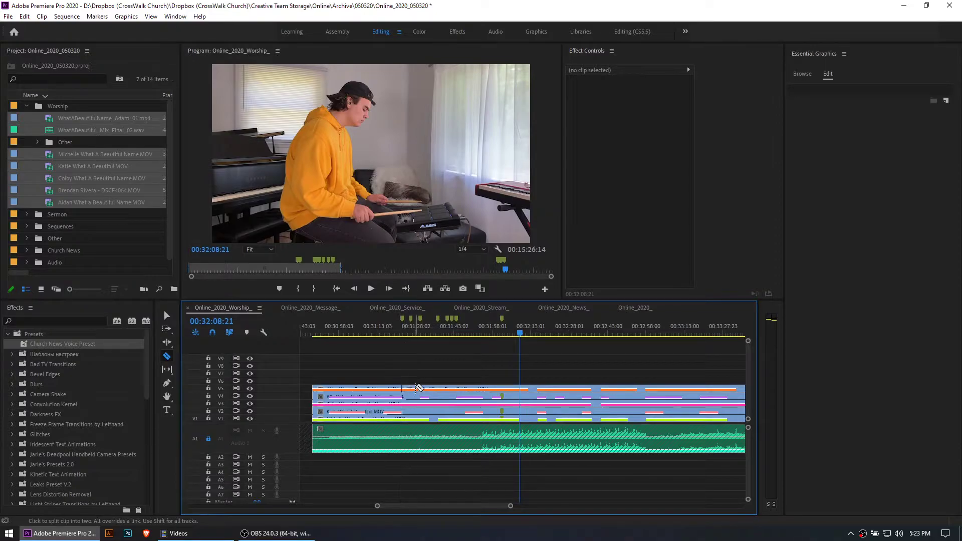
Try to split only the clip on V5 at the first markers
{"action": "key", "text": "ctrl+z"}
{"action": "left_click", "coordinate": [410, 388]}
{"action": "left_click", "coordinate": [420, 389]}
{"action": "left_click", "coordinate": [438, 389]}
{"action": "left_click", "coordinate": [447, 389]}
{"action": "left_click", "coordinate": [456, 389]}
{"action": "key", "text": "ctrl+z"}
{"action": "key", "text": "ctrl+z"}
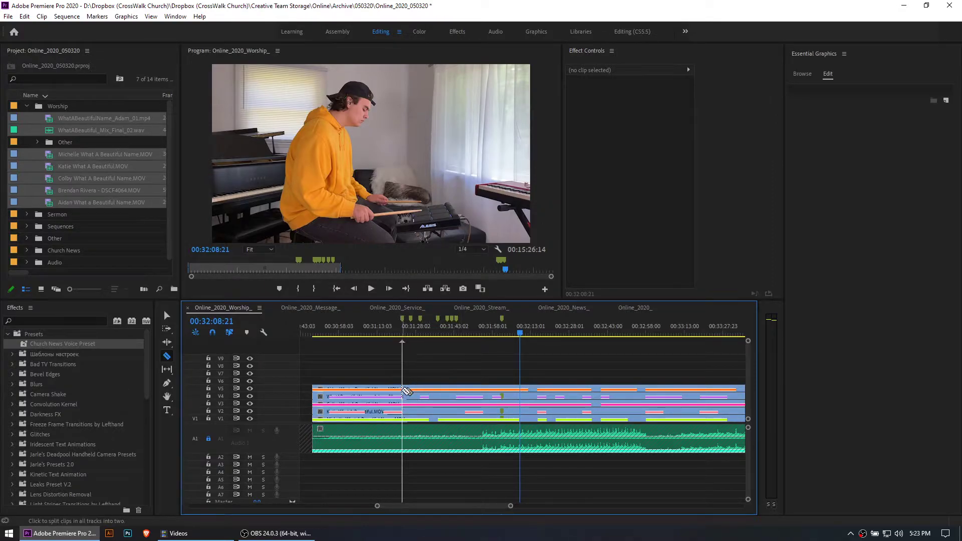
Split the stacked video clips across all unlocked tracks at every marker from about 00:31:23 to 00:32:02
{"action": "left_click", "coordinate": [402, 389], "text": "shift"}
{"action": "left_click", "coordinate": [410, 389], "text": "shift"}
{"action": "left_click", "coordinate": [425, 387], "text": "shift"}
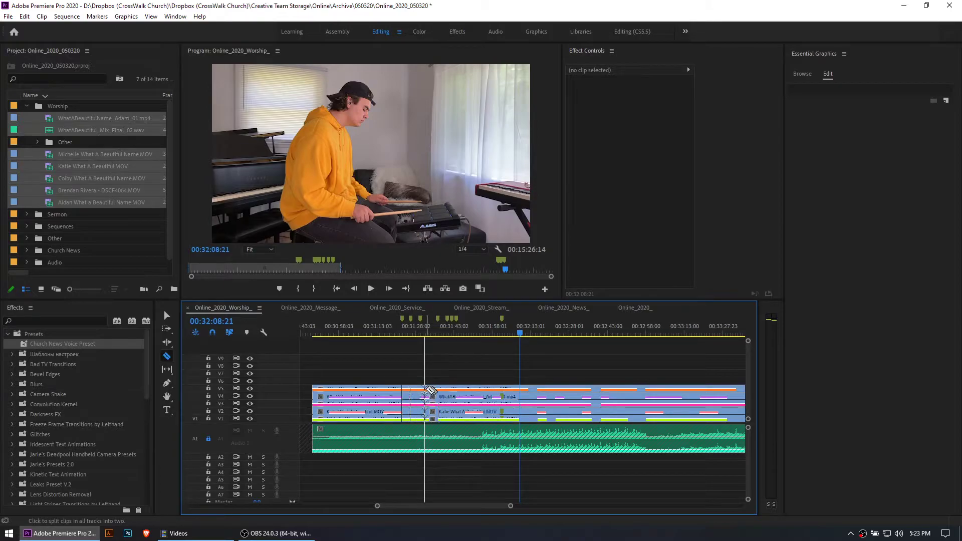
{"action": "scroll", "coordinate": [434, 383], "scroll_direction": "up", "scroll_amount": 3}
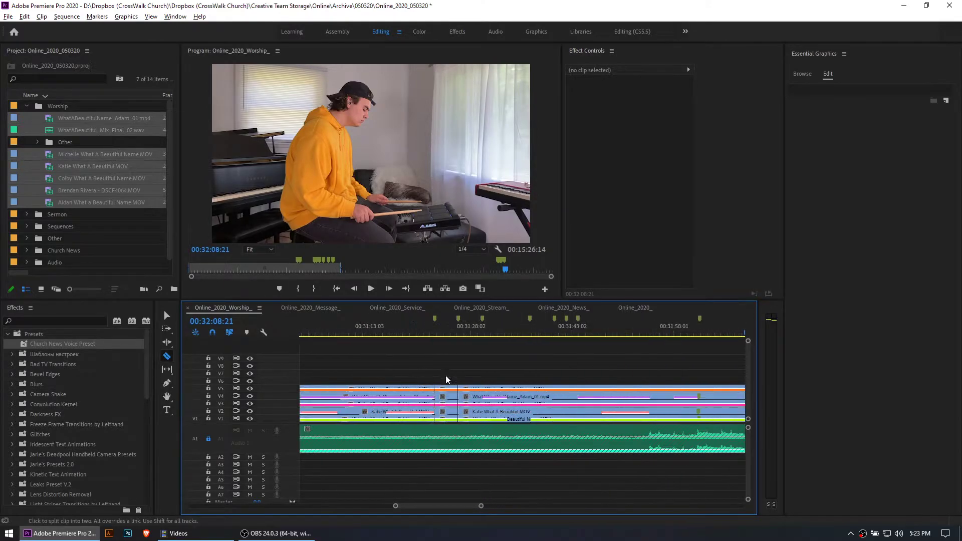
{"action": "left_click", "coordinate": [482, 388], "text": "shift"}
{"action": "left_click", "coordinate": [530, 388], "text": "shift"}
{"action": "left_click", "coordinate": [554, 388], "text": "shift"}
{"action": "left_click", "coordinate": [566, 388], "text": "shift"}
{"action": "left_click", "coordinate": [577, 388], "text": "shift"}
{"action": "left_click", "coordinate": [706, 379], "text": "shift"}
Play from 00:31:29:00, add a marker at about 00:31:33, and split all the video clips there
{"action": "left_click", "coordinate": [476, 333]}
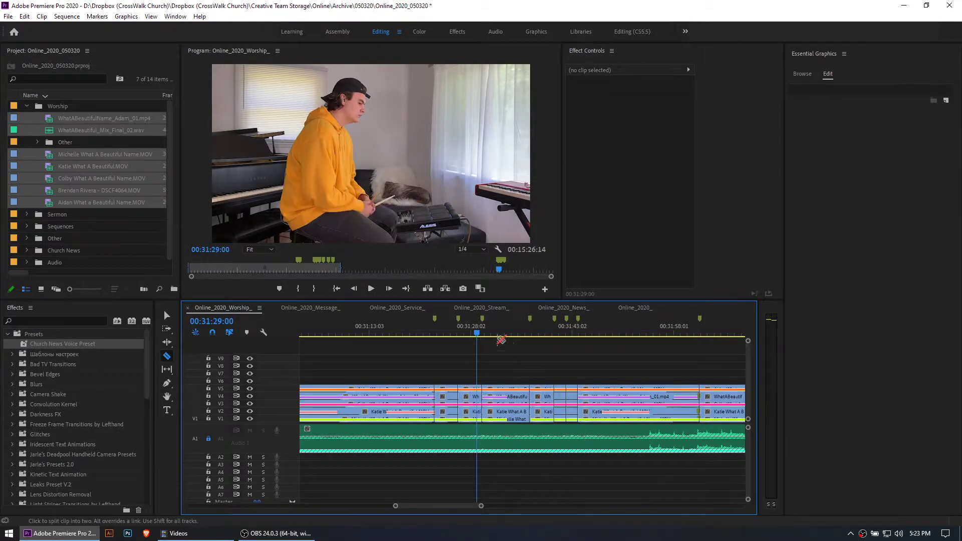
{"action": "key", "text": "space"}
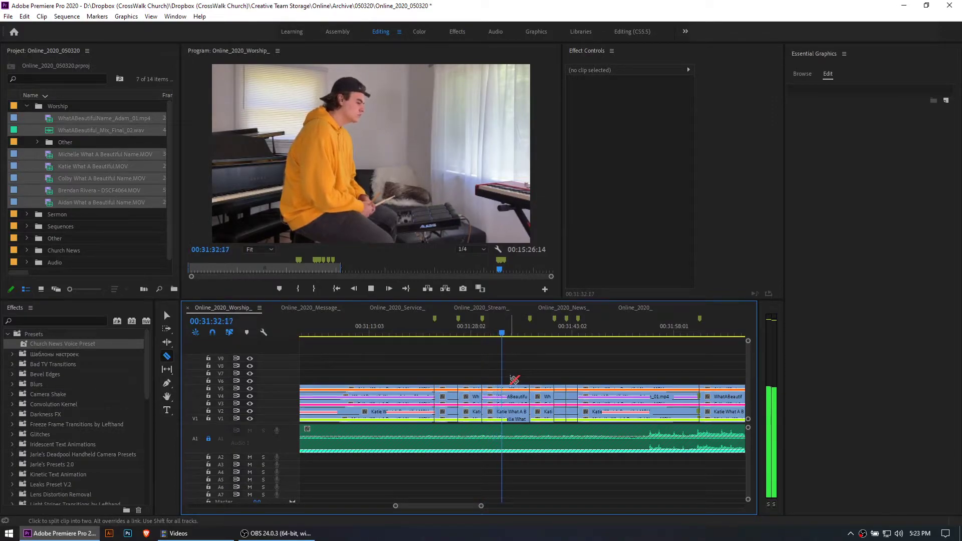
{"action": "key", "text": "space"}
{"action": "left_click", "coordinate": [507, 391], "text": "shift"}
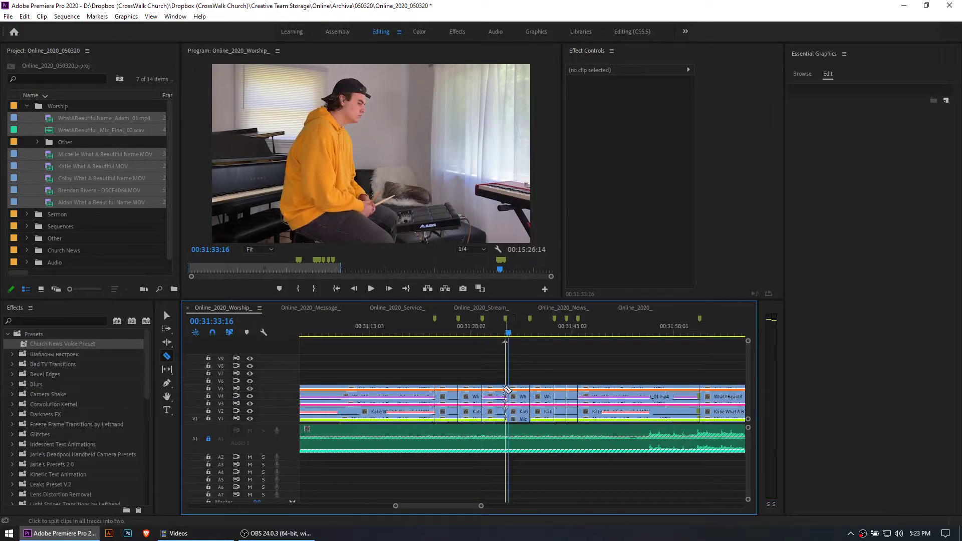
Split all the video clips at about 00:31:19, 00:31:16 and 00:31:12, and return to the Selection tool
{"action": "left_click", "coordinate": [411, 390], "text": "shift"}
{"action": "left_click", "coordinate": [388, 390], "text": "shift"}
{"action": "left_click", "coordinate": [362, 390], "text": "shift"}
{"action": "key", "text": "v"}
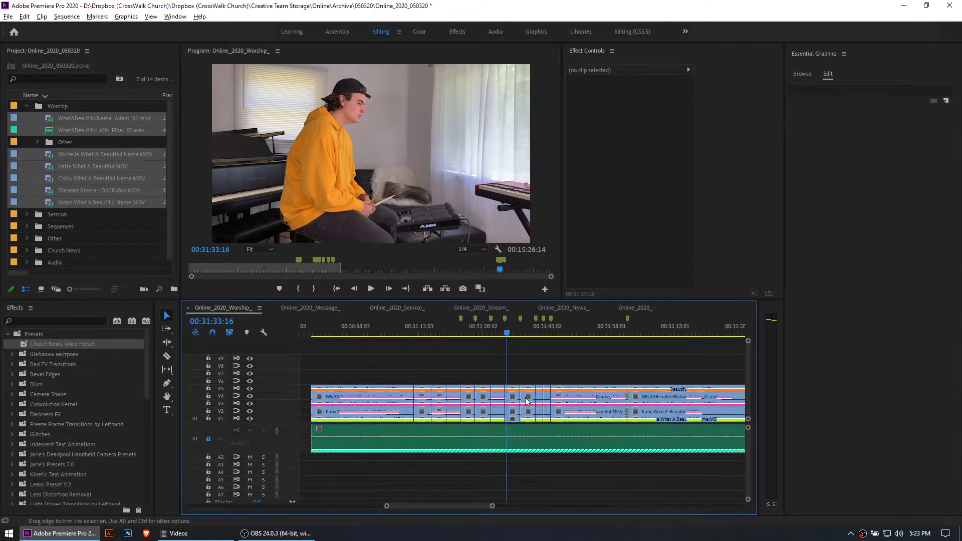
Examine the finished multi-singer edit earlier in the sequence and return to the newly split clips
{"action": "scroll", "coordinate": [645, 398], "scroll_direction": "down", "scroll_amount": 10}
{"action": "scroll", "coordinate": [656, 397], "scroll_direction": "up", "scroll_amount": 10}
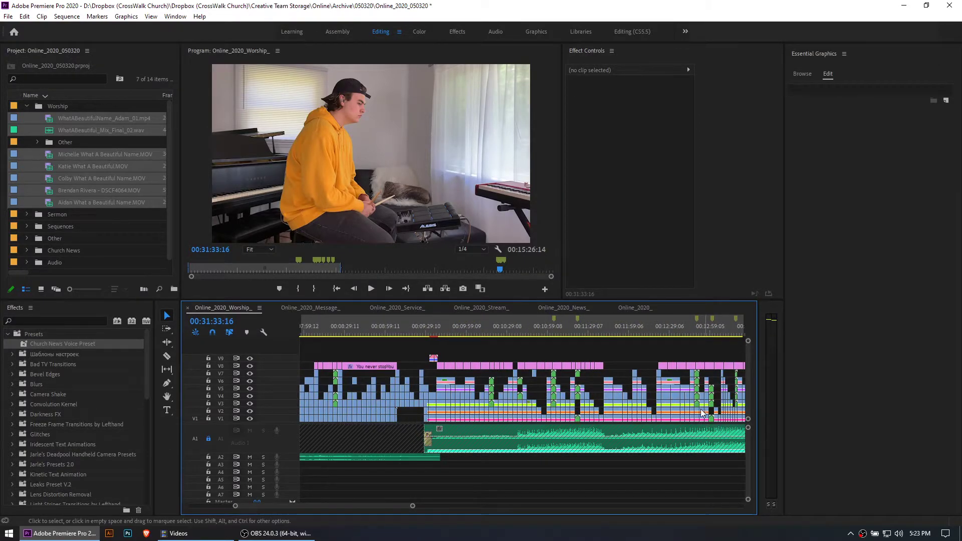
{"action": "scroll", "coordinate": [490, 413], "scroll_direction": "down", "scroll_amount": 3}
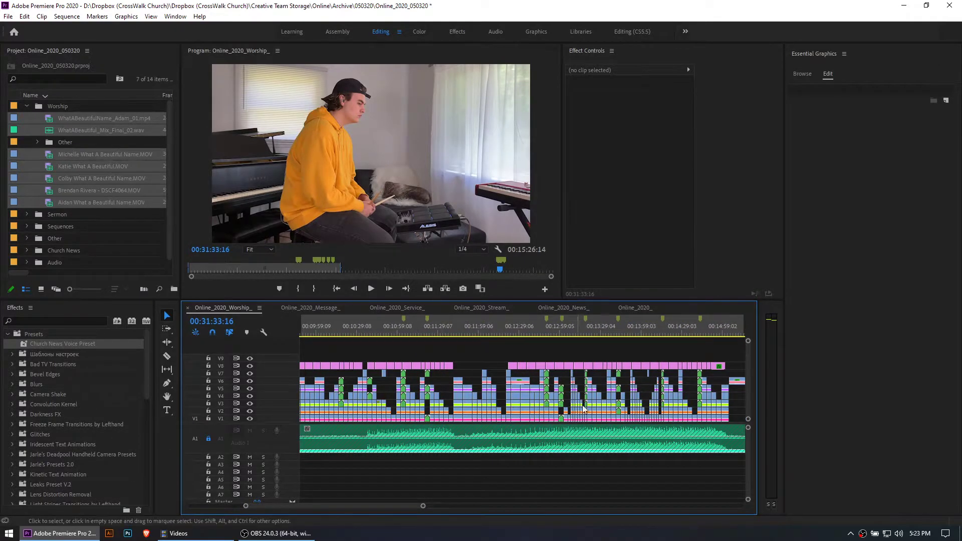
{"action": "scroll", "coordinate": [659, 411], "scroll_direction": "down", "scroll_amount": 2}
{"action": "scroll", "coordinate": [661, 410], "scroll_direction": "down", "scroll_amount": 15}
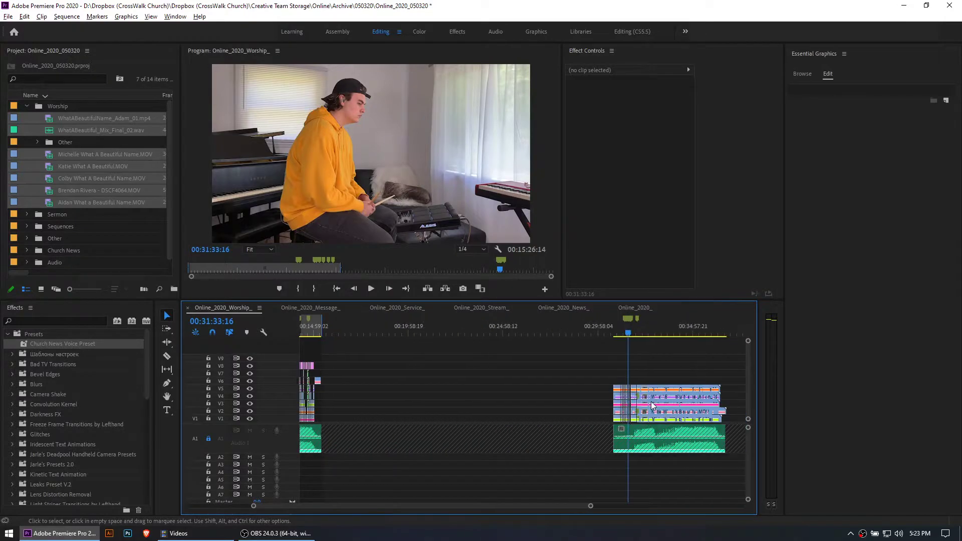
{"action": "scroll", "coordinate": [596, 390], "scroll_direction": "up", "scroll_amount": 8}
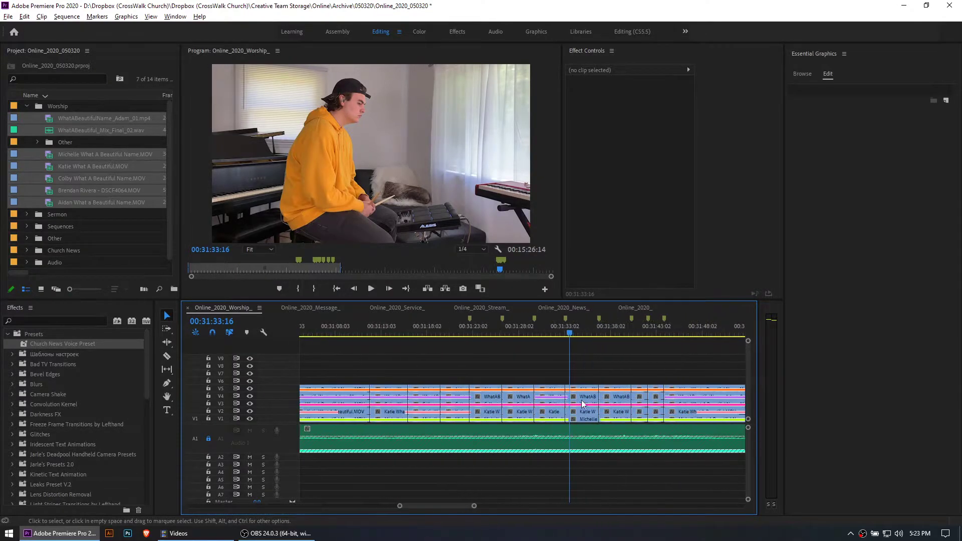
Delete the V5 clip piece in the segment starting at about 00:31:23, exposing the acoustic guitarist's shot beneath it
{"action": "left_click", "coordinate": [480, 332]}
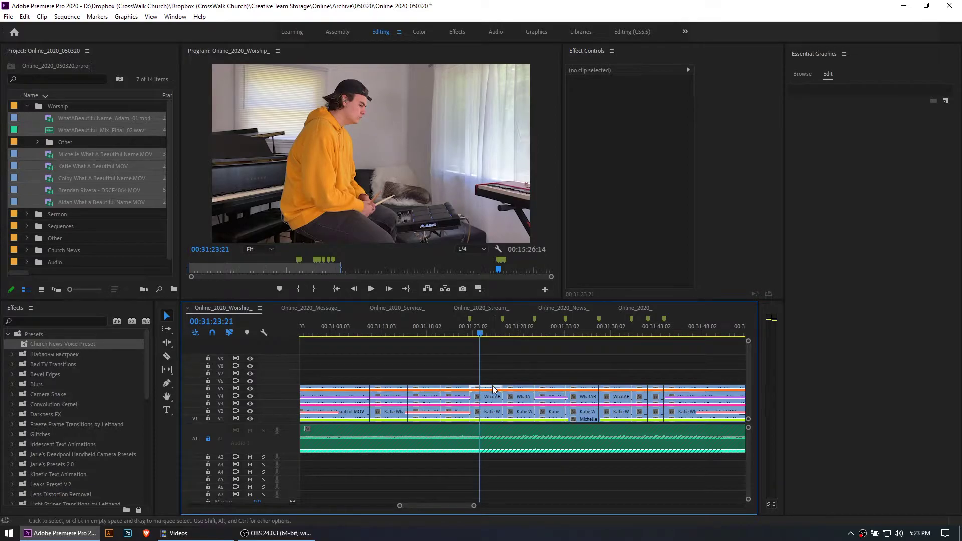
{"action": "left_click", "coordinate": [493, 389]}
{"action": "key", "text": "Delete"}
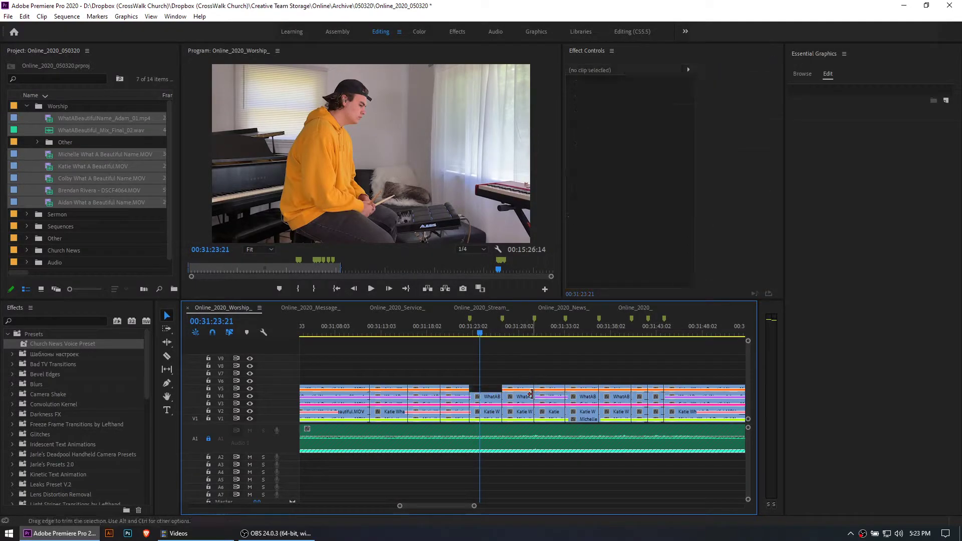
{"action": "key", "text": "ctrl+z"}
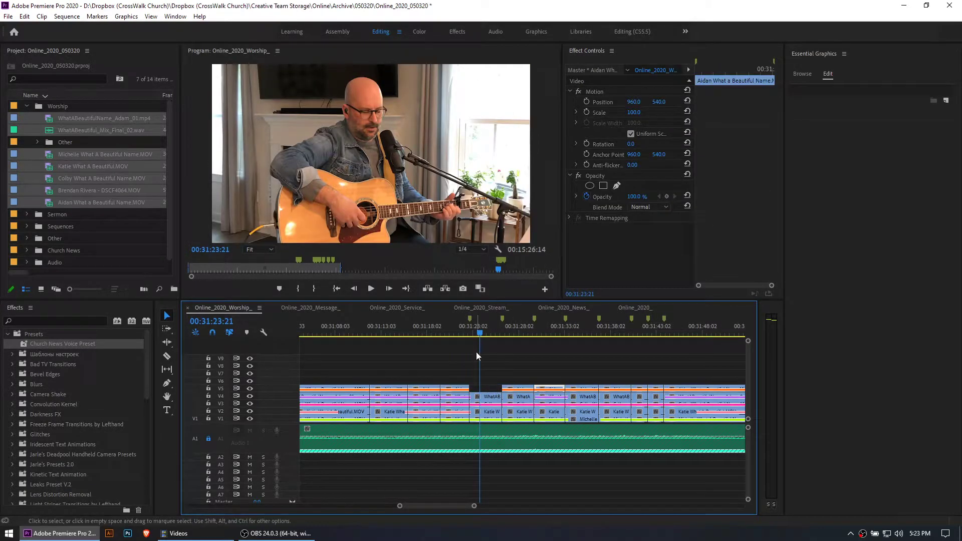
{"action": "left_click", "coordinate": [493, 389]}
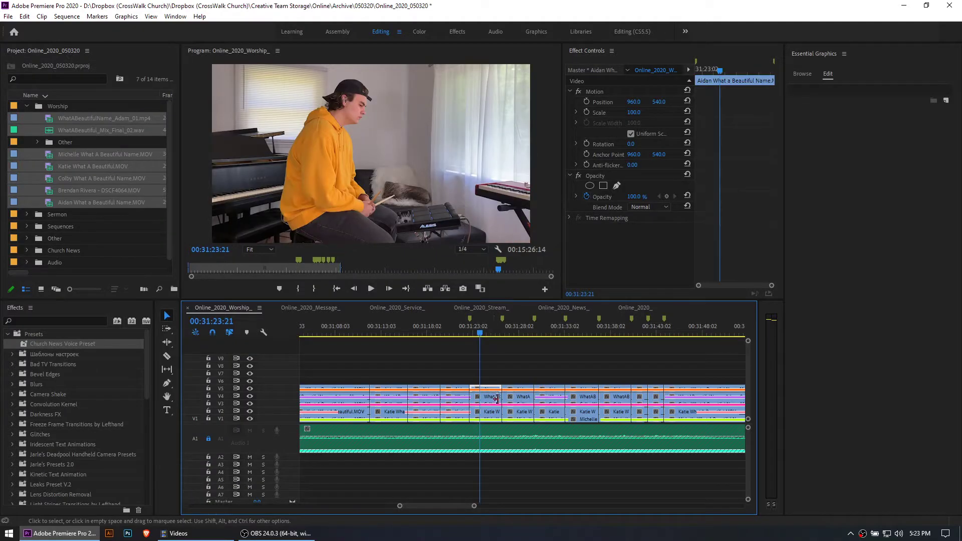
{"action": "key", "text": "Delete"}
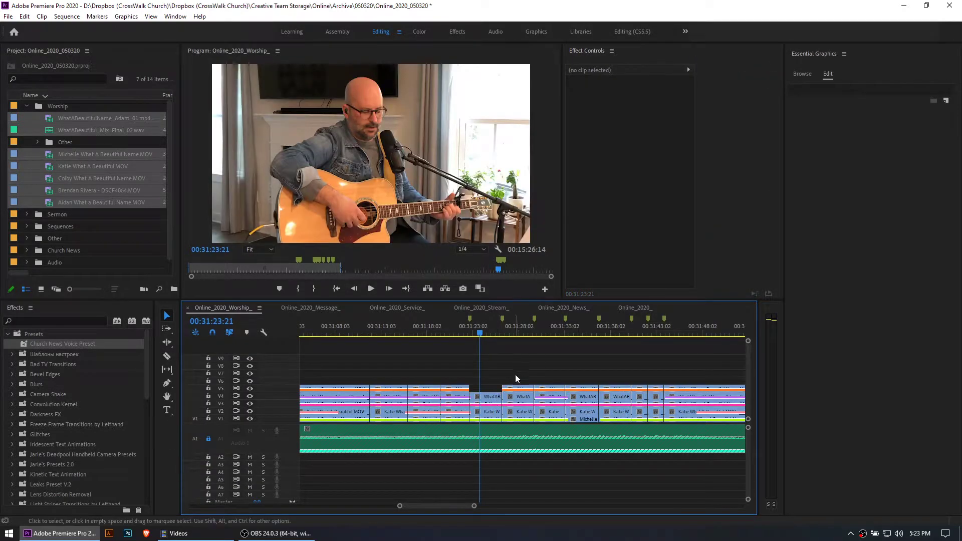
Delete the V5 and V4 clip pieces in the segment around 00:31:31 so that the bass player's shot is on top
{"action": "left_click", "coordinate": [513, 331]}
{"action": "left_click", "coordinate": [559, 394]}
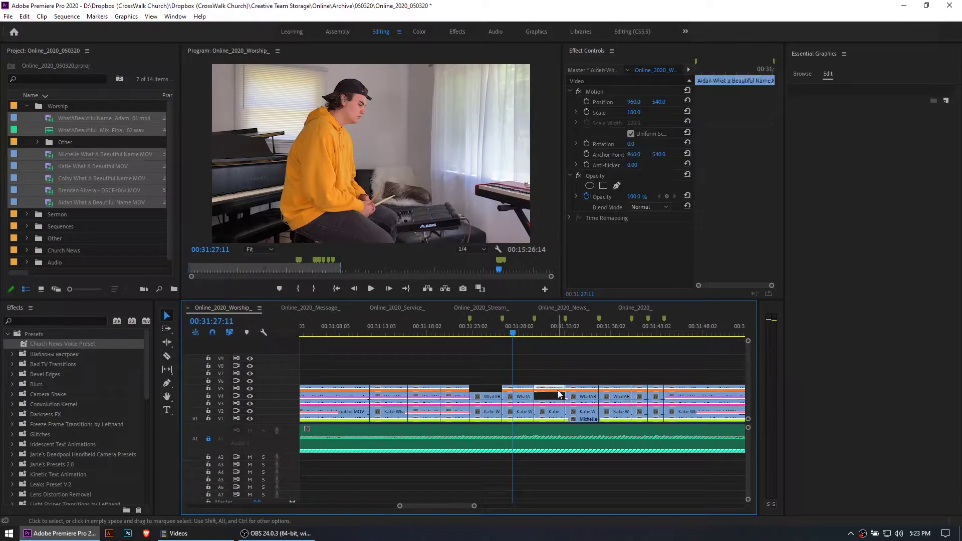
{"action": "key", "text": "Delete"}
{"action": "left_click", "coordinate": [551, 331]}
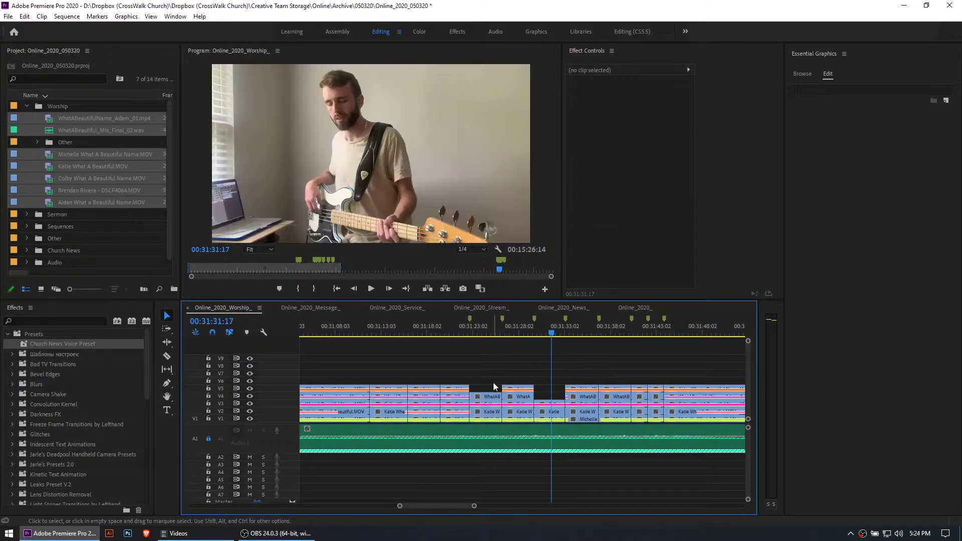
Delete all clip pieces above V1 in the segment starting at about 00:31:33, and those above V2 in the segment right after it
{"action": "left_click_drag", "start_coordinate": [583, 377], "coordinate": [592, 413]}
{"action": "key", "text": "Delete"}
{"action": "left_click", "coordinate": [580, 322]}
{"action": "left_click_drag", "start_coordinate": [614, 374], "coordinate": [628, 406]}
{"action": "key", "text": "Delete"}
{"action": "left_click", "coordinate": [610, 333]}
{"action": "left_click_drag", "start_coordinate": [609, 334], "coordinate": [482, 333]}
Switch to the Razor tool and save the project
{"action": "scroll", "coordinate": [542, 372], "scroll_direction": "down", "scroll_amount": 2}
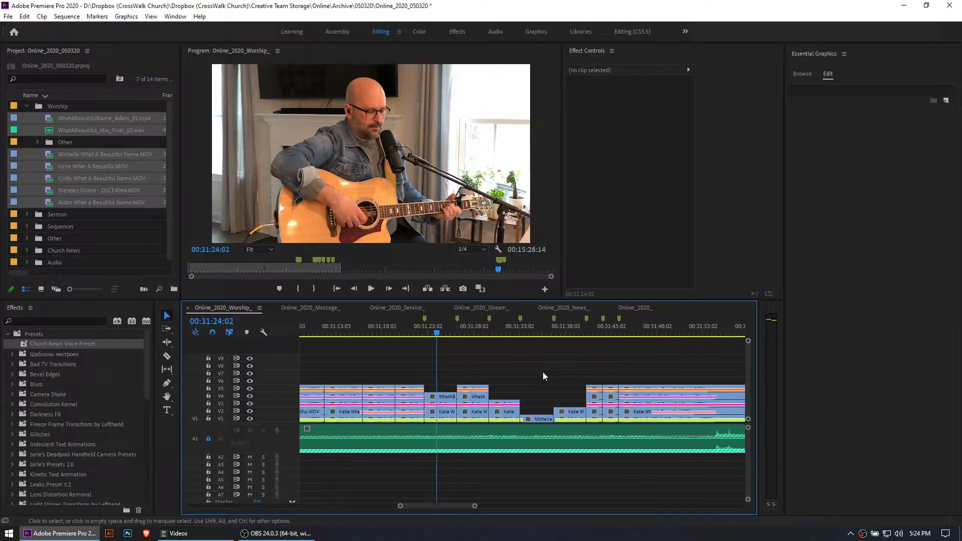
{"action": "key", "text": "minus"}
{"action": "key", "text": "minus"}
{"action": "key", "text": "minus"}
{"action": "key", "text": "equal"}
{"action": "key", "text": "equal"}
{"action": "key", "text": "equal"}
{"action": "scroll", "coordinate": [537, 388], "scroll_direction": "down", "scroll_amount": 5}
{"action": "key", "text": "c"}
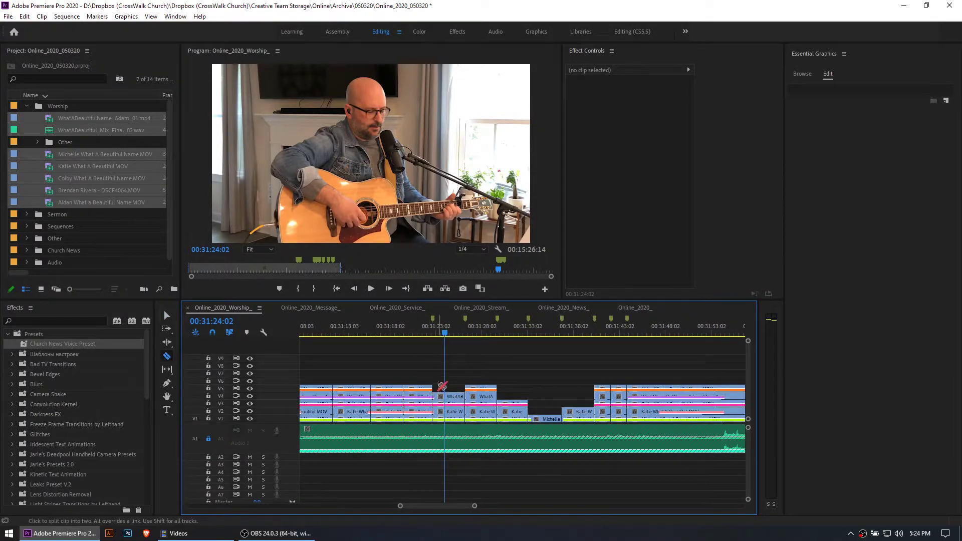
{"action": "key", "text": "ctrl+s"}
Play briefly from 00:31:24 and check the thinned-out segments up to about 00:31:31
{"action": "key", "text": "minus"}
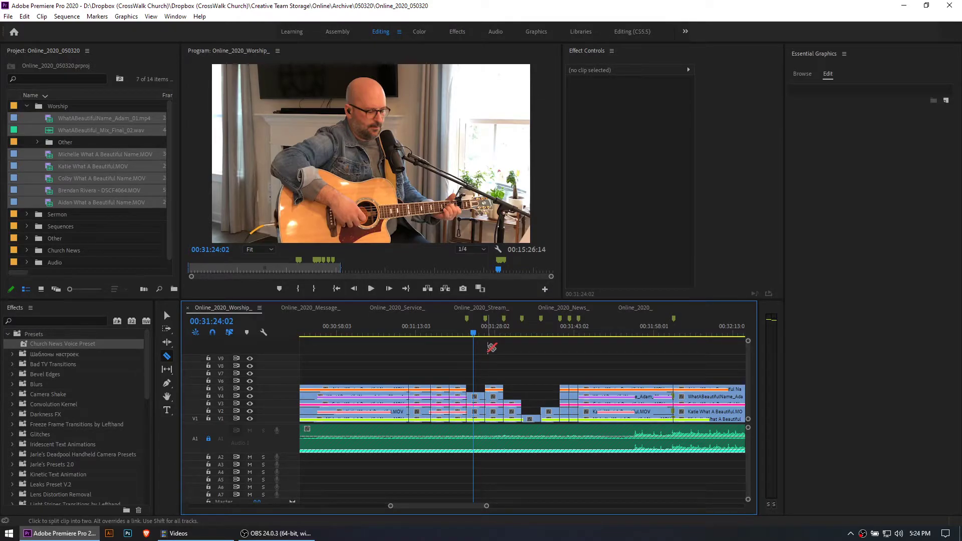
{"action": "key", "text": "space"}
{"action": "key", "text": "space"}
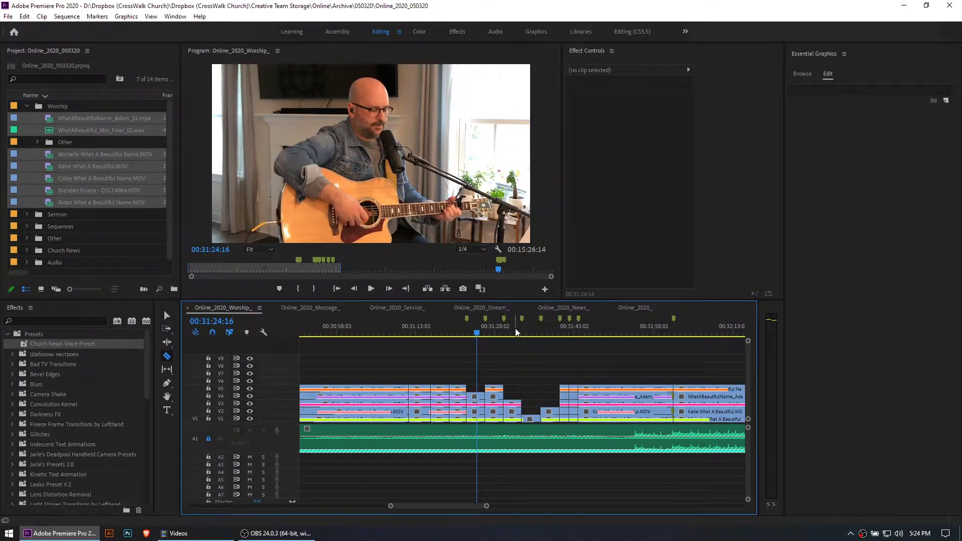
{"action": "key", "text": "minus"}
{"action": "key", "text": "minus"}
{"action": "key", "text": "equal"}
{"action": "key", "text": "equal"}
{"action": "key", "text": "equal"}
{"action": "key", "text": "equal"}
{"action": "left_click_drag", "start_coordinate": [527, 332], "coordinate": [576, 333]}
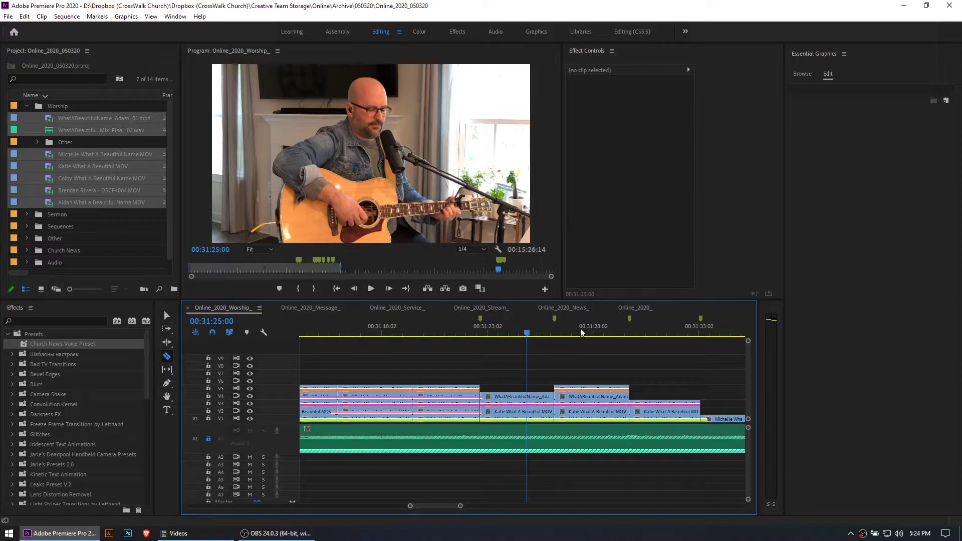
{"action": "left_click", "coordinate": [667, 333]}
Go to the finished worship edit at about 00:10:00 and examine how its video clips are layered
{"action": "key", "text": "minus"}
{"action": "key", "text": "minus"}
{"action": "key", "text": "minus"}
{"action": "key", "text": "minus"}
{"action": "key", "text": "minus"}
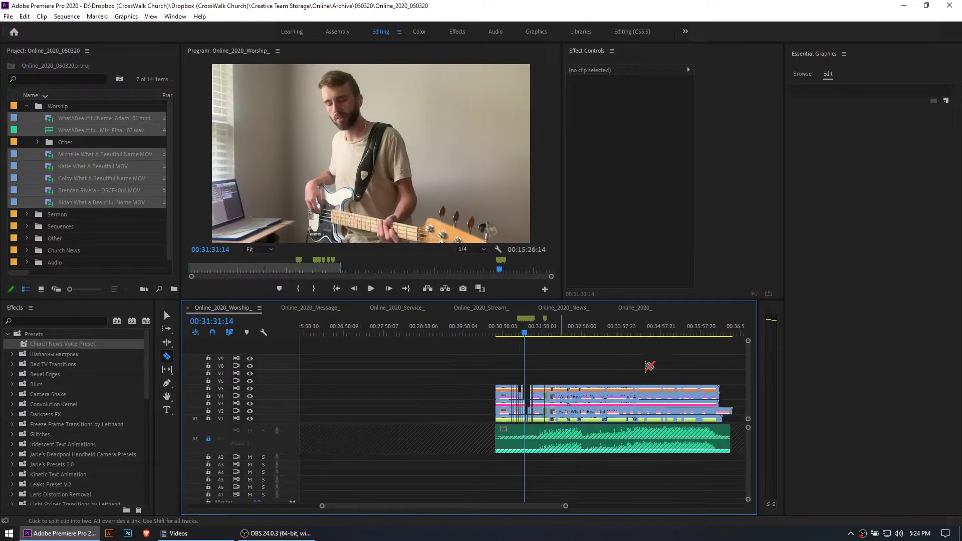
{"action": "key", "text": "minus"}
{"action": "key", "text": "minus"}
{"action": "key", "text": "minus"}
{"action": "key", "text": "minus"}
{"action": "left_click", "coordinate": [395, 333]}
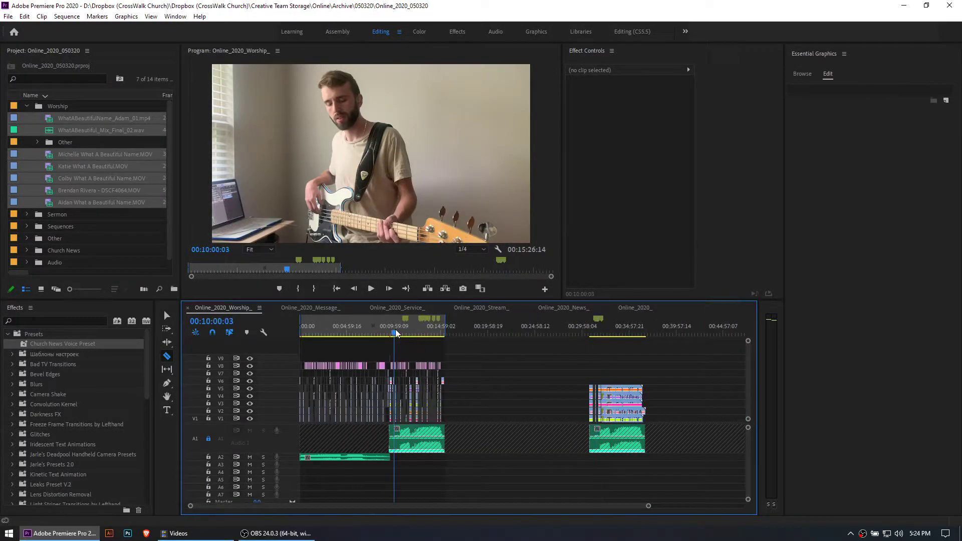
{"action": "key", "text": "equal"}
{"action": "key", "text": "equal"}
{"action": "key", "text": "equal"}
{"action": "key", "text": "equal"}
{"action": "key", "text": "equal"}
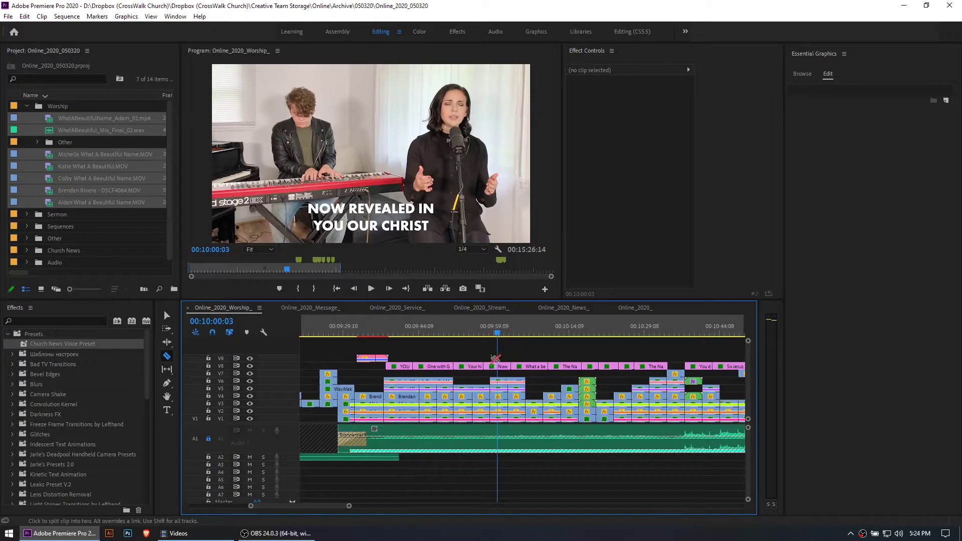
Return to the Selection tool and inspect the long V6 clip around 00:09:41 in the finished edit
{"action": "left_click", "coordinate": [406, 333]}
{"action": "key", "text": "equal"}
{"action": "key", "text": "equal"}
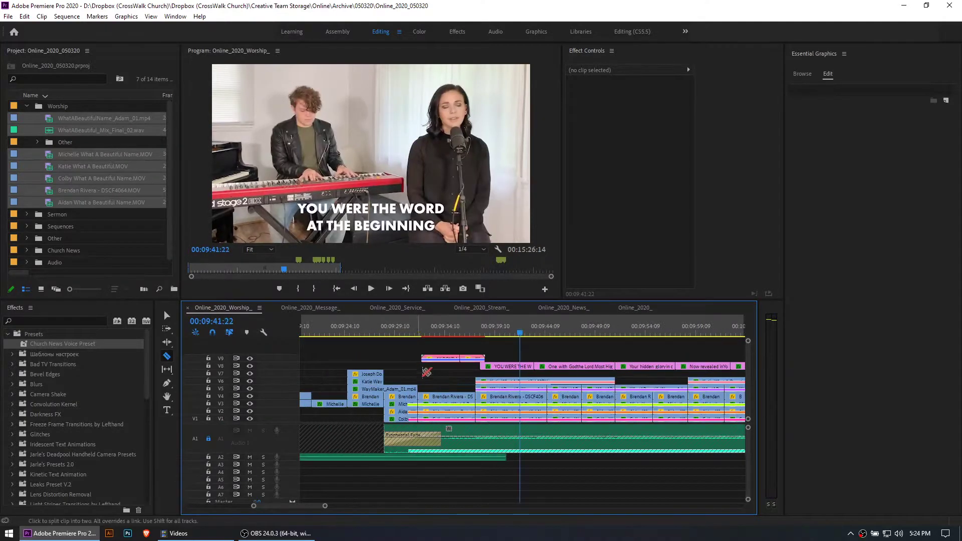
{"action": "key", "text": "v"}
{"action": "left_click", "coordinate": [543, 381]}
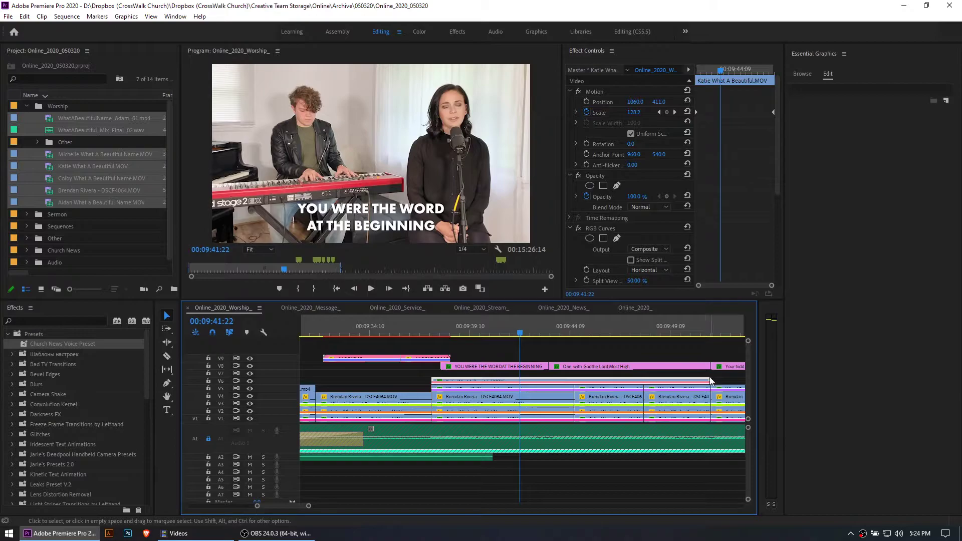
{"action": "left_click", "coordinate": [707, 381]}
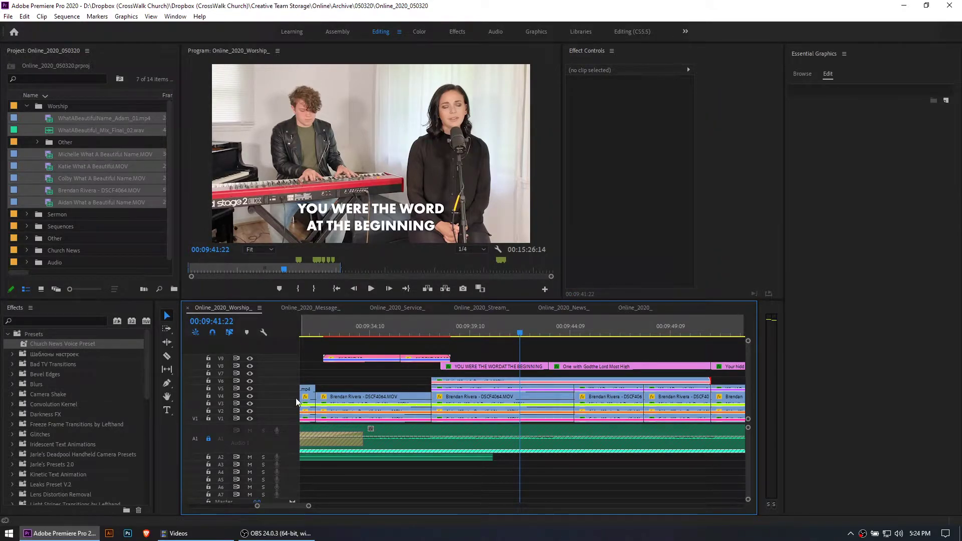
{"action": "scroll", "coordinate": [496, 383], "scroll_direction": "down", "scroll_amount": 3}
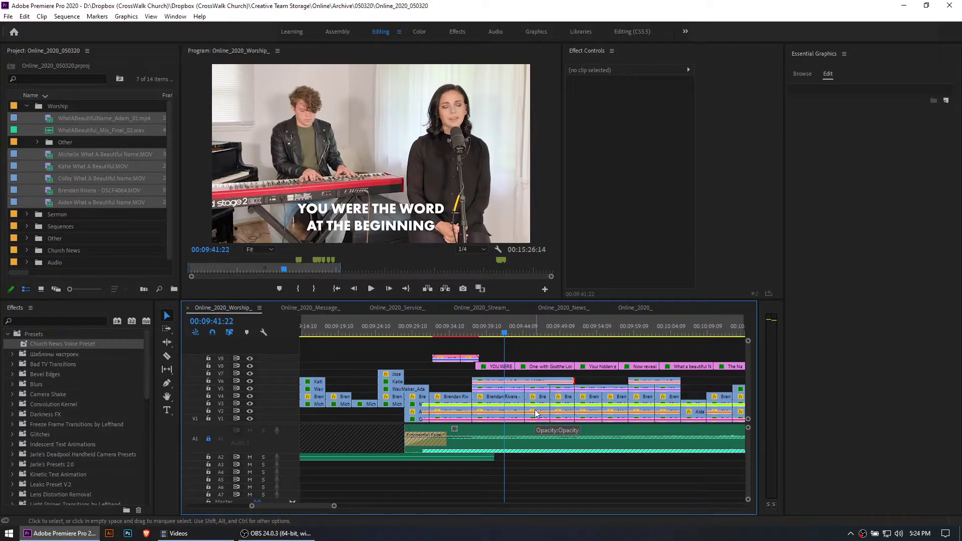
Play the finished edit from 00:09:41 and again from about 00:09:52, checking the switch to the guitarist's shot
{"action": "key", "text": "space"}
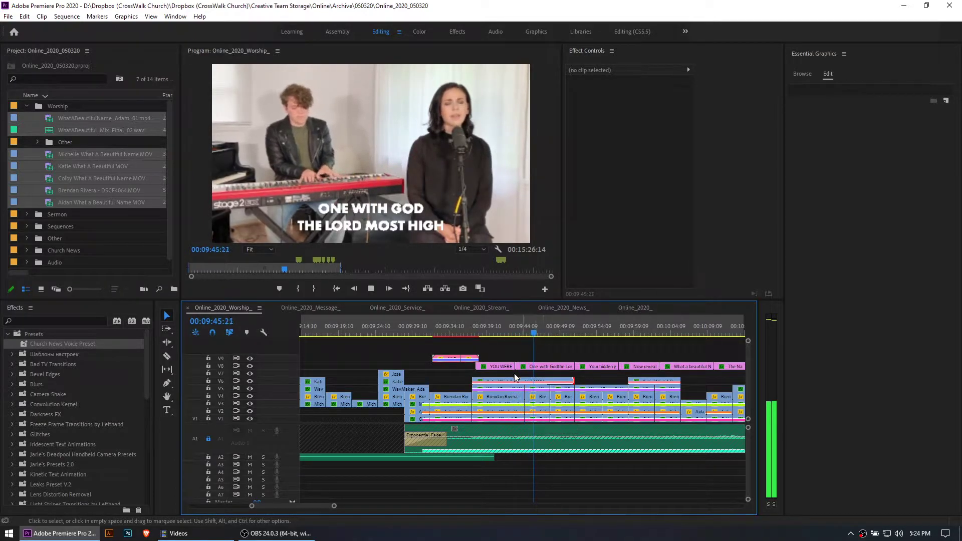
{"action": "key", "text": "space"}
{"action": "left_click", "coordinate": [580, 328]}
{"action": "scroll", "coordinate": [527, 397], "scroll_direction": "down", "scroll_amount": 1}
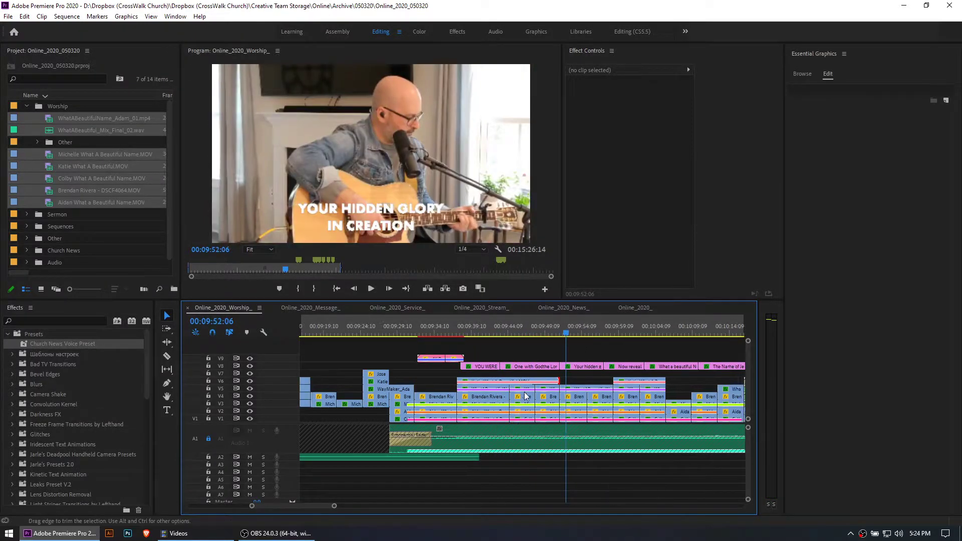
{"action": "scroll", "coordinate": [528, 396], "scroll_direction": "down", "scroll_amount": 1}
{"action": "key", "text": "space"}
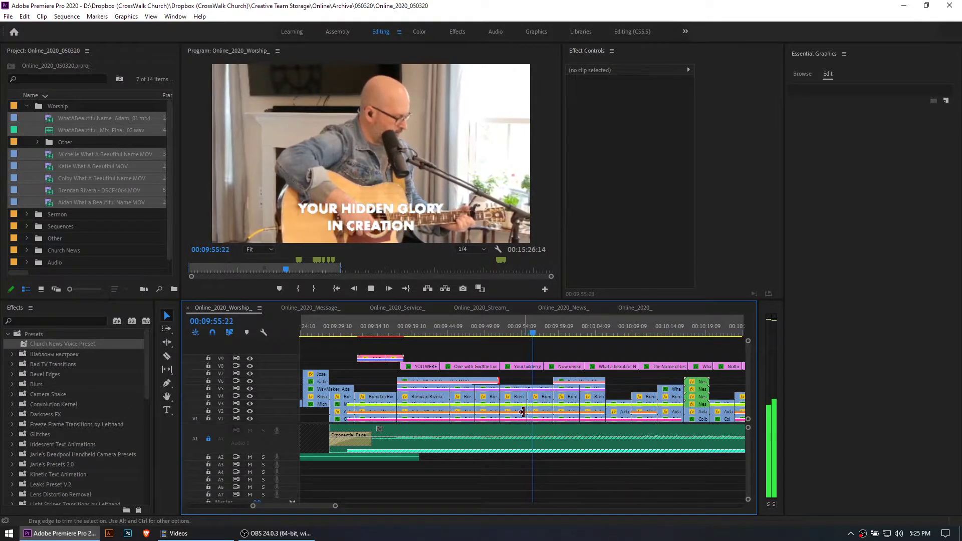
{"action": "key", "text": "space"}
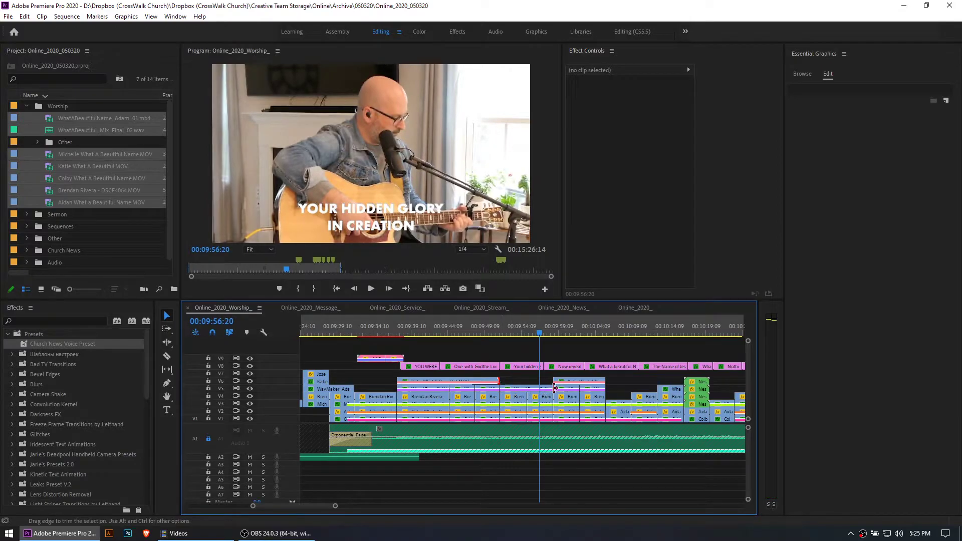
{"action": "scroll", "coordinate": [550, 388], "scroll_direction": "down", "scroll_amount": 3}
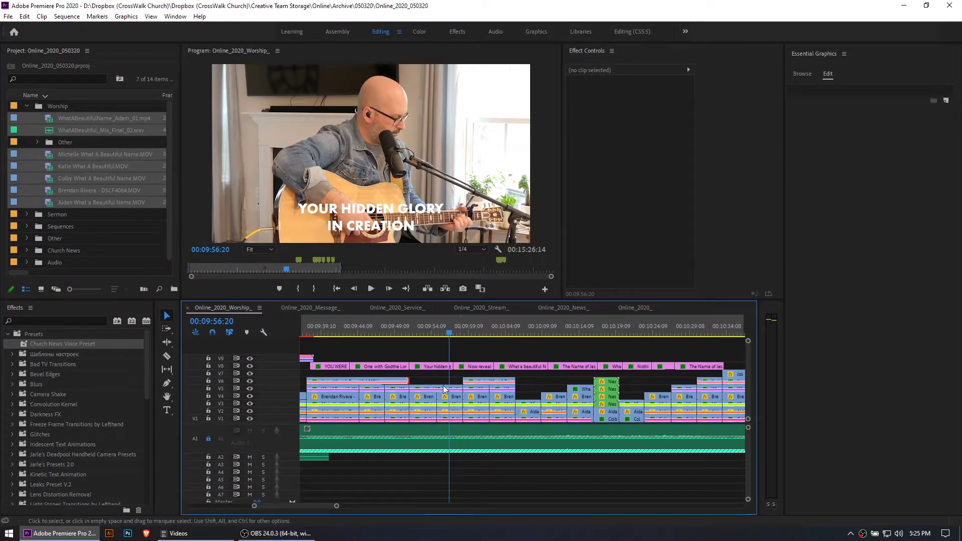
Play the finished edit from about 00:10:06 and review the cuts between singers up to about 00:10:25
{"action": "left_click_drag", "start_coordinate": [419, 333], "coordinate": [519, 332]}
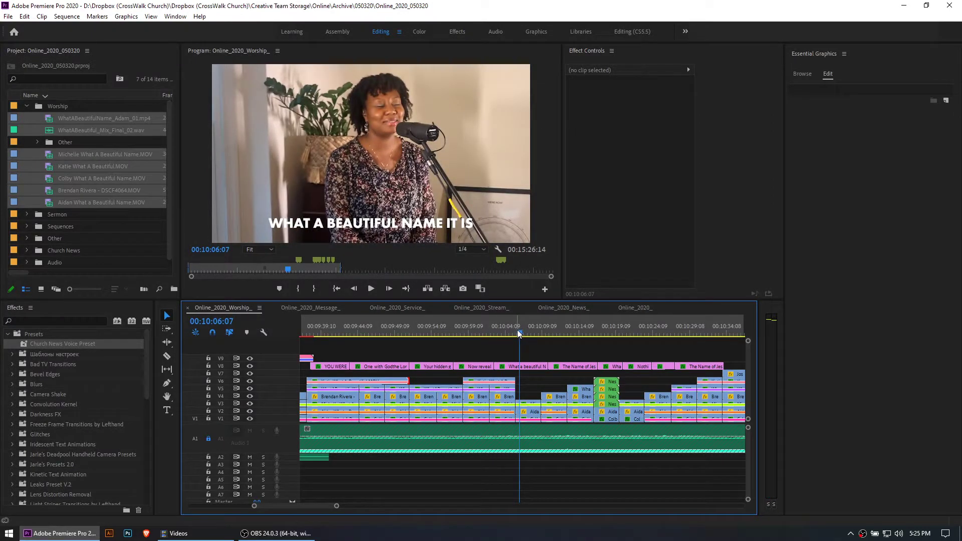
{"action": "key", "text": "space"}
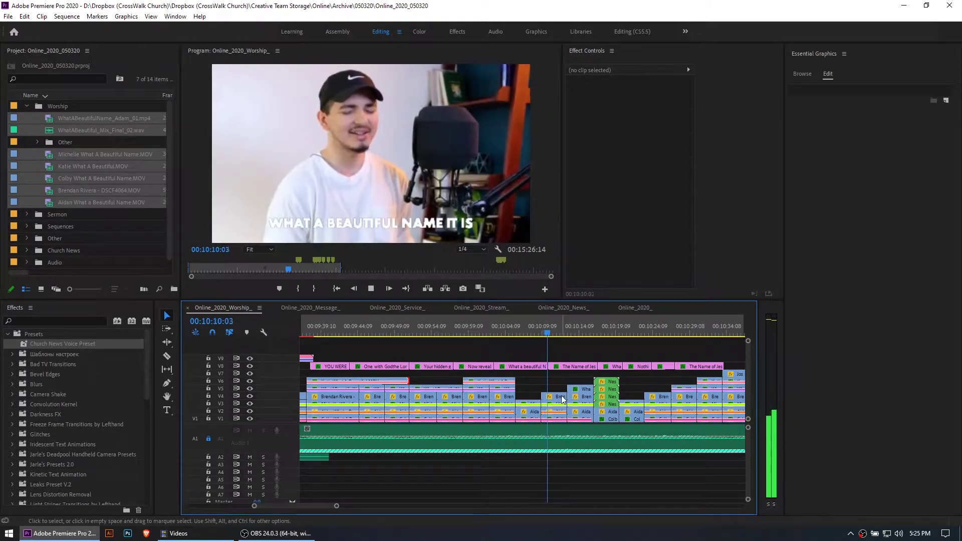
{"action": "left_click", "coordinate": [577, 331]}
{"action": "left_click_drag", "start_coordinate": [577, 330], "coordinate": [664, 331]}
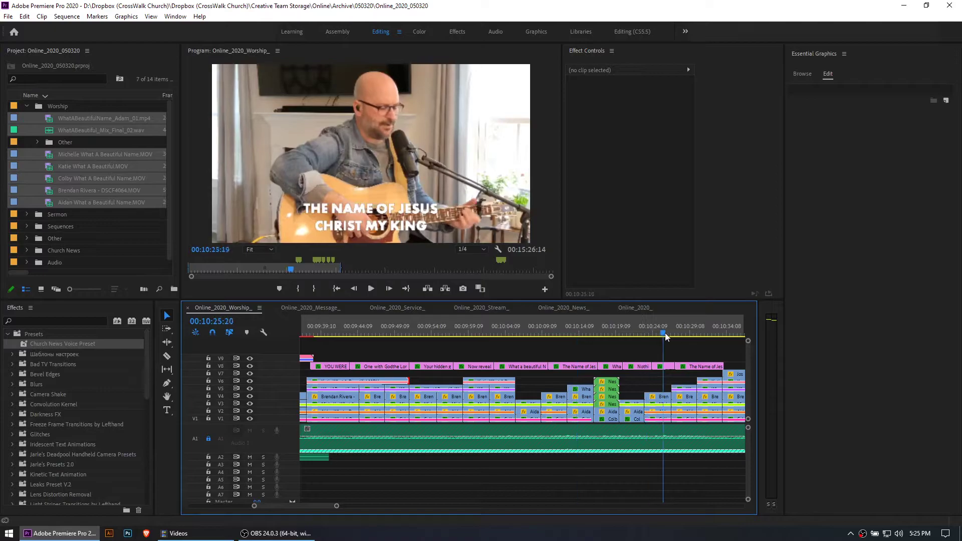
Examine the four-way split screen made of stacked nested clips at about 00:10:18
{"action": "scroll", "coordinate": [597, 409], "scroll_direction": "down", "scroll_amount": 3}
{"action": "scroll", "coordinate": [598, 410], "scroll_direction": "down", "scroll_amount": 2}
{"action": "left_click", "coordinate": [471, 330]}
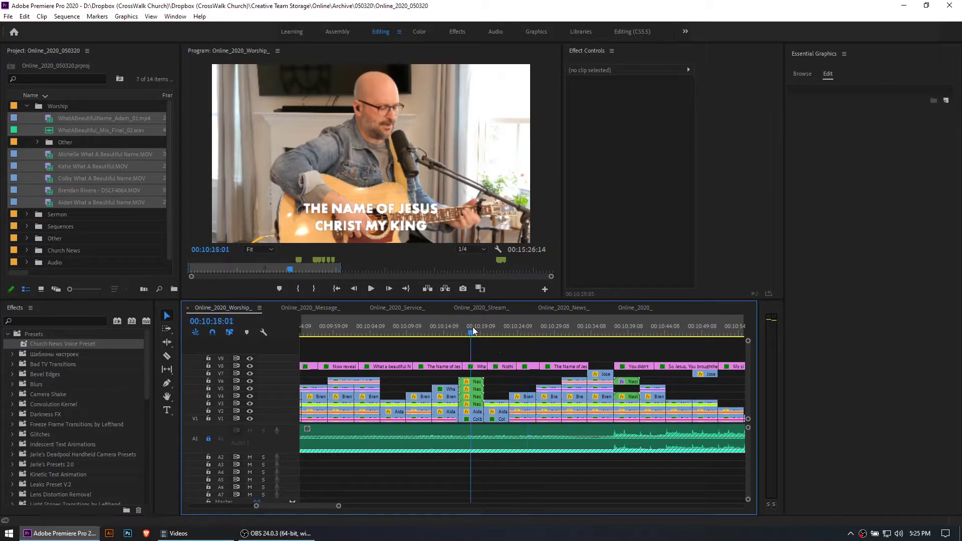
{"action": "left_click", "coordinate": [625, 324]}
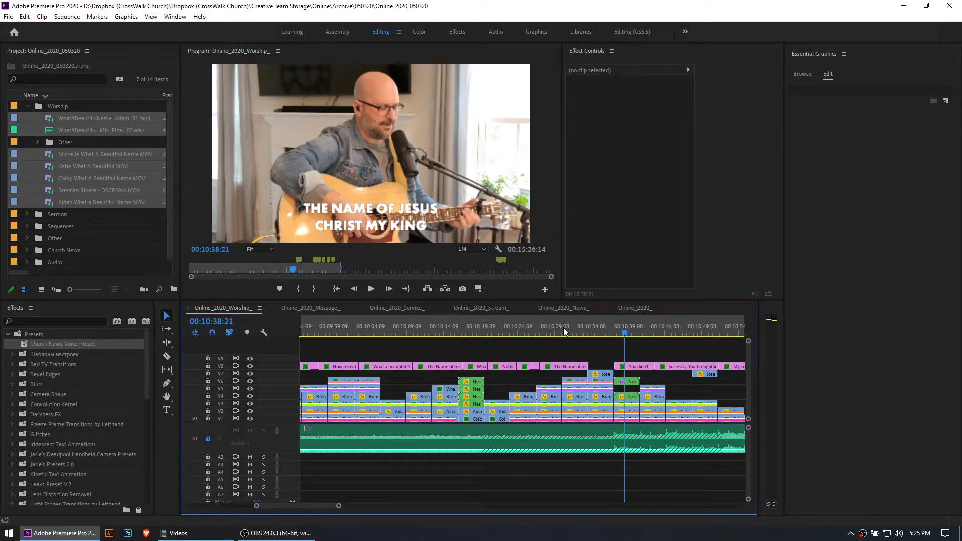
{"action": "left_click", "coordinate": [473, 326]}
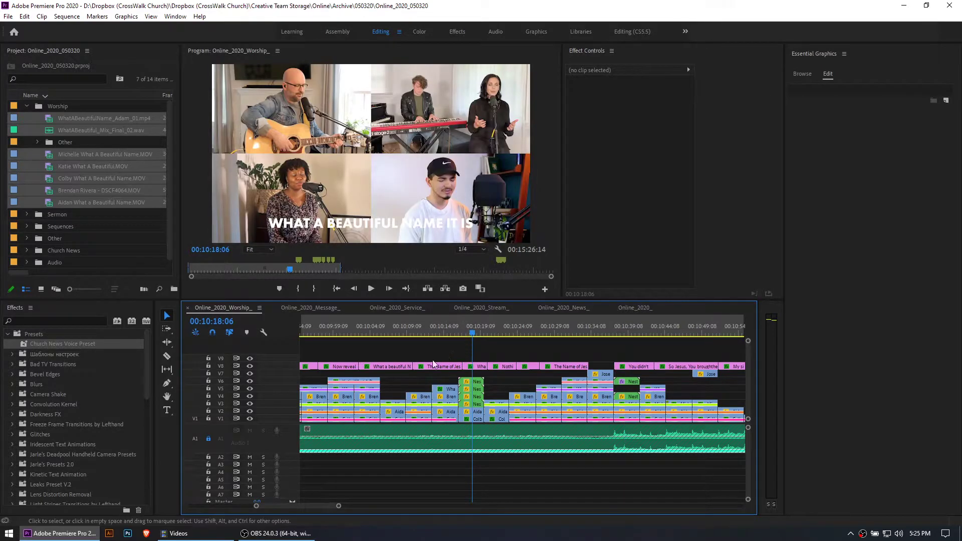
Replay the finished edit from 00:10:07 and from about 00:10:00, and examine the surrounding clip layout
{"action": "scroll", "coordinate": [407, 371], "scroll_direction": "up", "scroll_amount": 3}
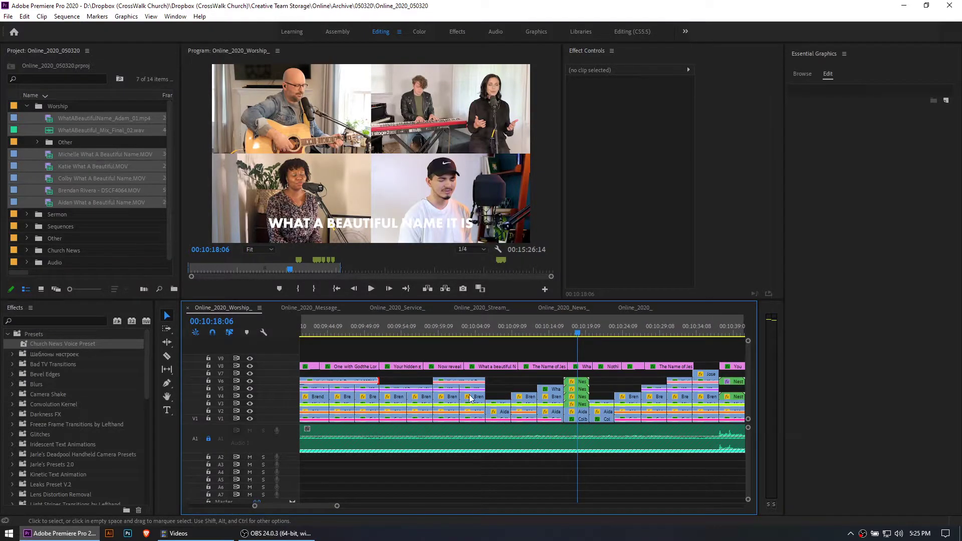
{"action": "left_click", "coordinate": [527, 331]}
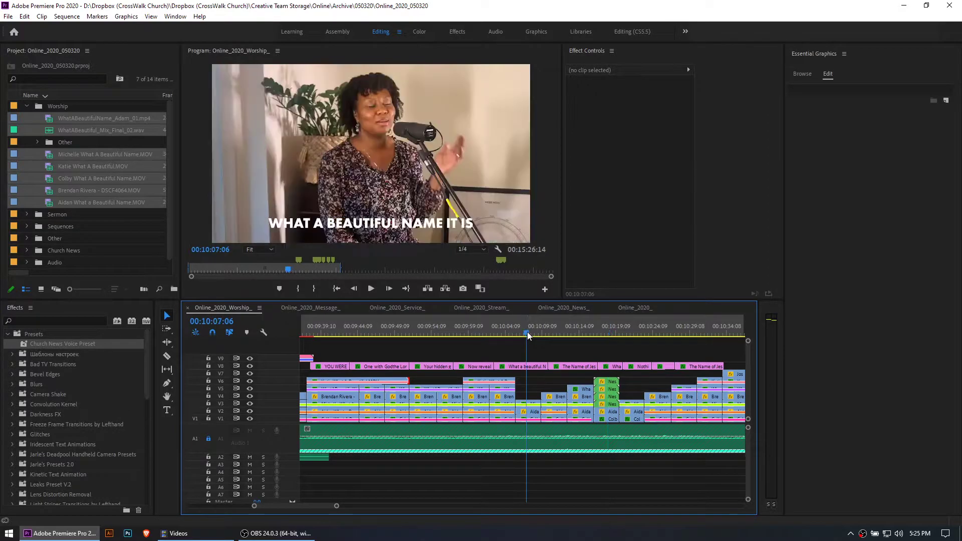
{"action": "key", "text": "space"}
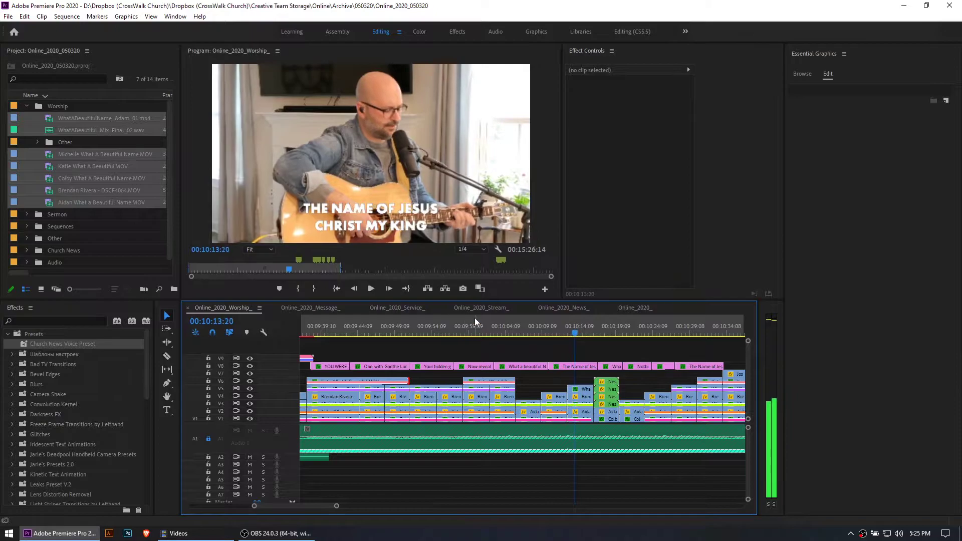
{"action": "left_click", "coordinate": [474, 330]}
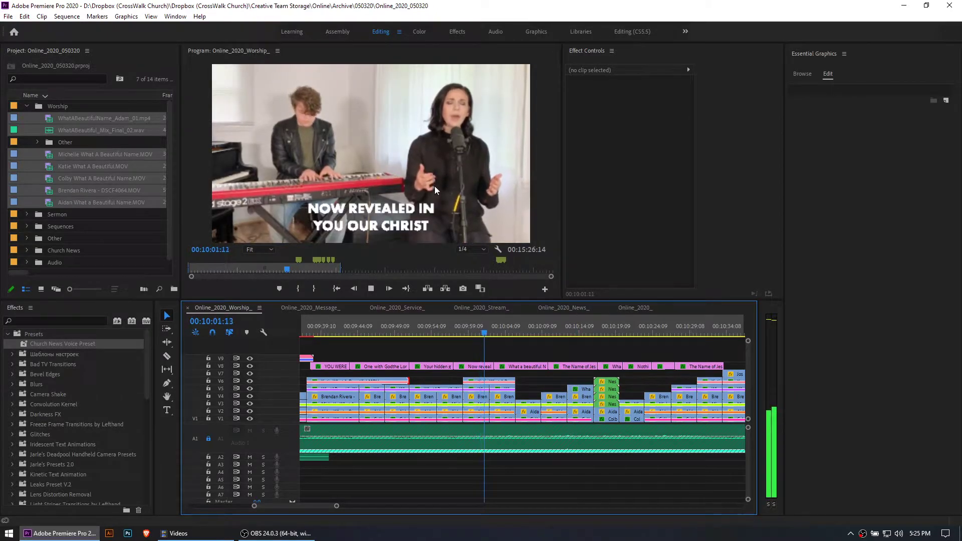
{"action": "key", "text": "space"}
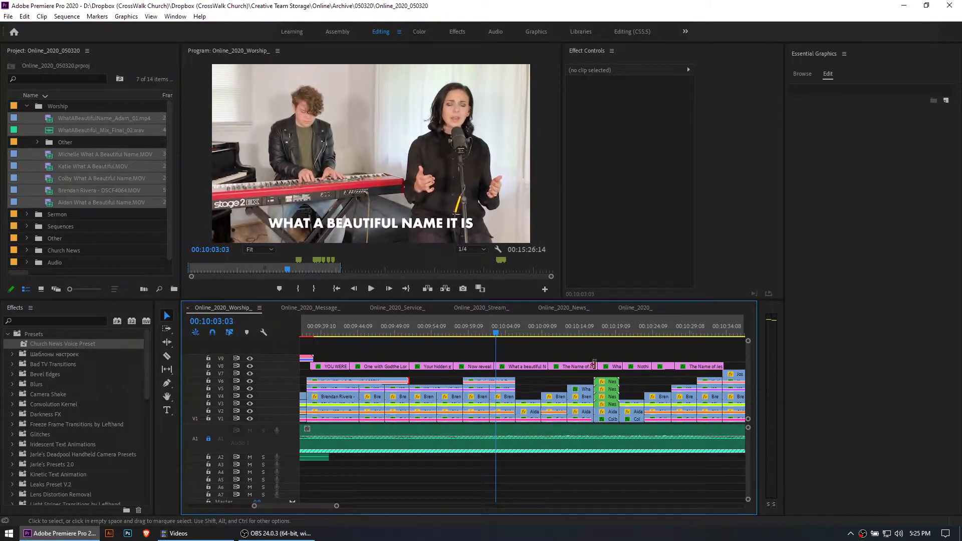
{"action": "scroll", "coordinate": [596, 378], "scroll_direction": "down", "scroll_amount": 2}
{"action": "scroll", "coordinate": [585, 385], "scroll_direction": "down", "scroll_amount": 5}
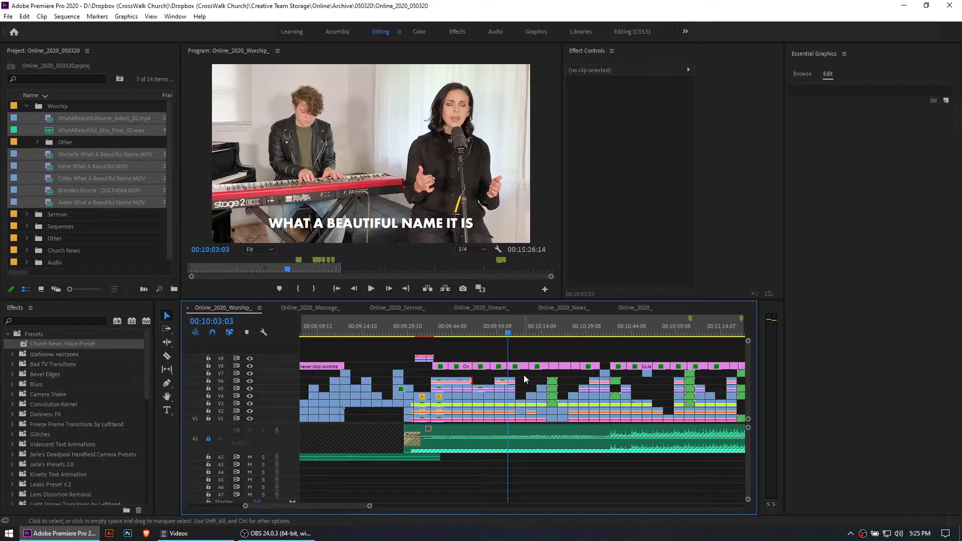
Play the edit from 00:10:03, sample the guitarist's shot around 00:10:57, and play the opening verse from about 00:09:40
{"action": "key", "text": "space"}
{"action": "left_click", "coordinate": [662, 328]}
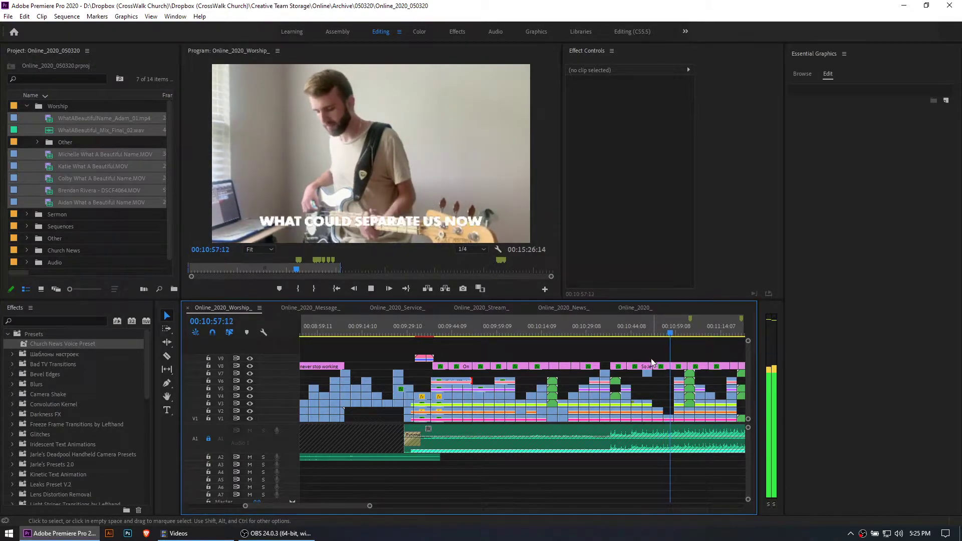
{"action": "key", "text": "space"}
{"action": "scroll", "coordinate": [480, 394], "scroll_direction": "up", "scroll_amount": 2}
{"action": "left_click_drag", "start_coordinate": [406, 332], "coordinate": [412, 334]}
{"action": "key", "text": "space"}
{"action": "scroll", "coordinate": [431, 356], "scroll_direction": "up", "scroll_amount": 3}
{"action": "key", "text": "space"}
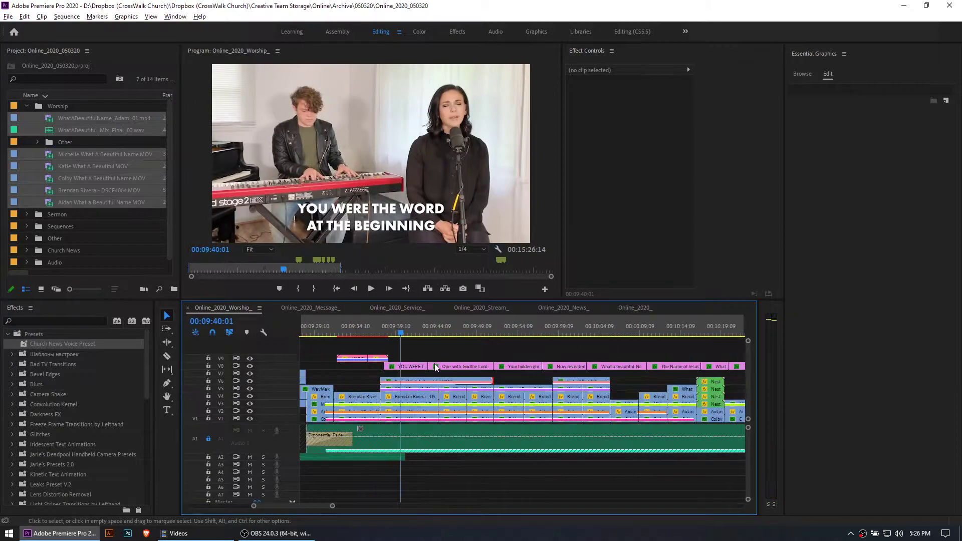
Try resetting Scale and Position on the keyboard duo's clip at 00:09:58:16, and try shifting its first Scale keyframe
{"action": "left_click_drag", "start_coordinate": [536, 333], "coordinate": [529, 332]}
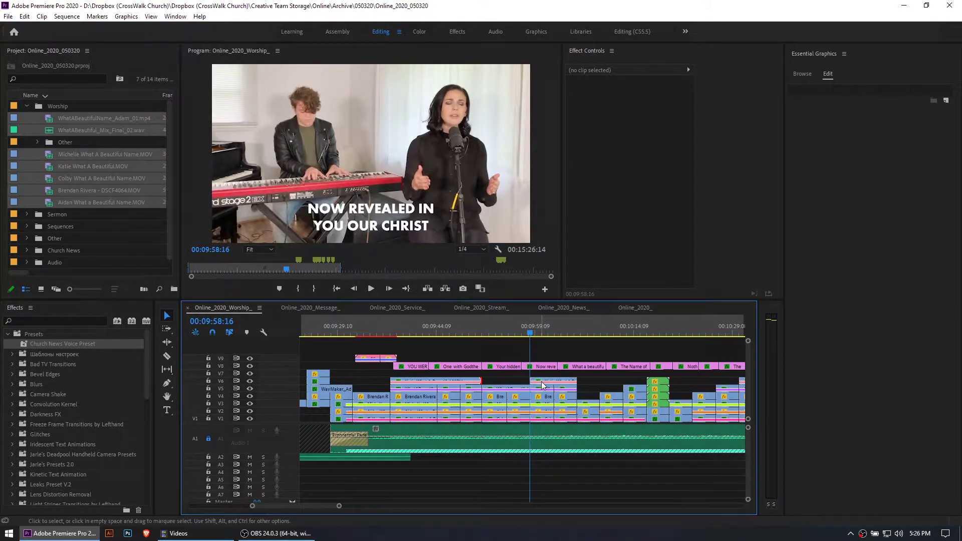
{"action": "left_click", "coordinate": [543, 382]}
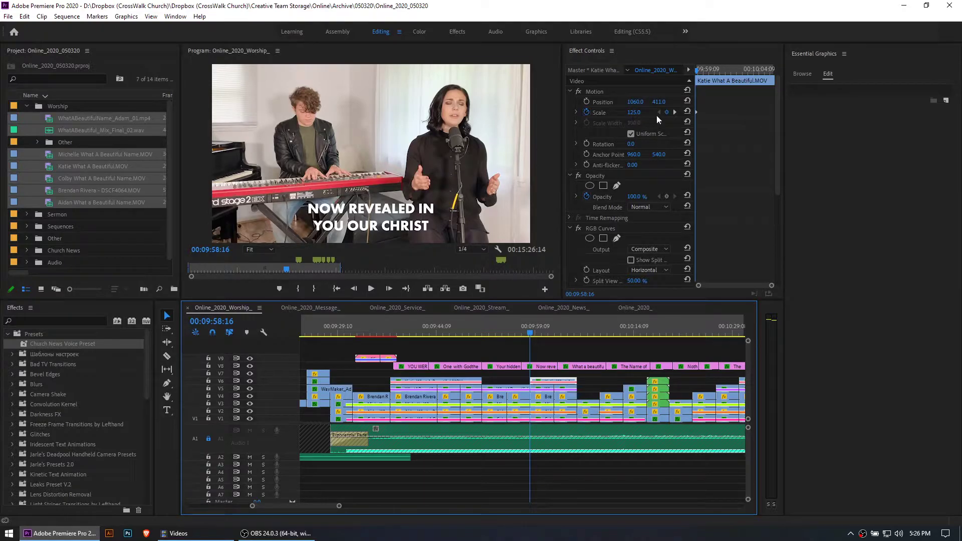
{"action": "left_click", "coordinate": [687, 114]}
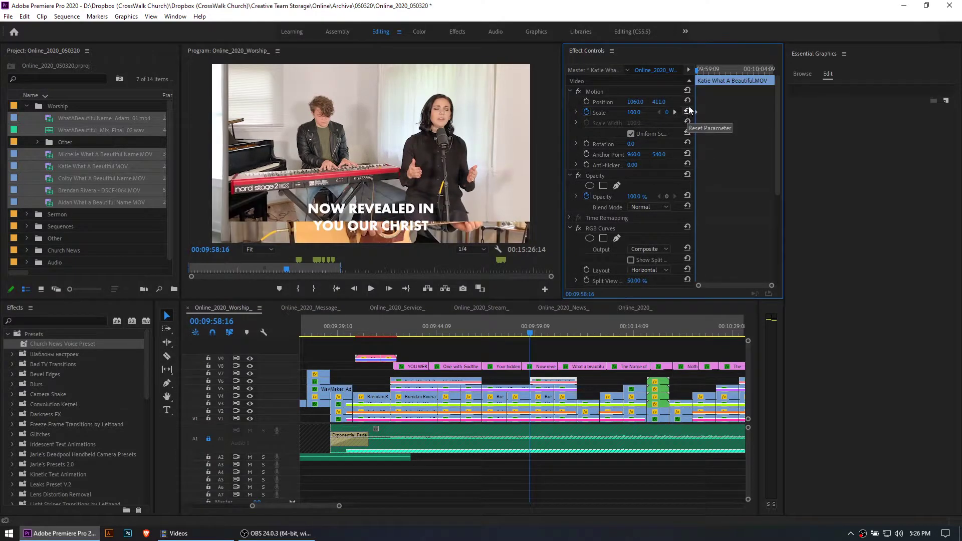
{"action": "left_click", "coordinate": [687, 101]}
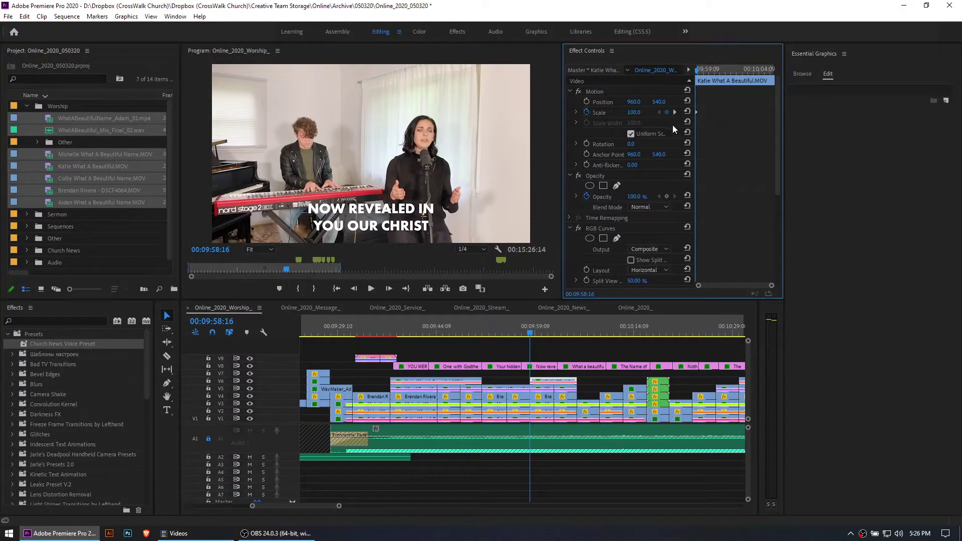
{"action": "key", "text": "ctrl+z"}
{"action": "key", "text": "ctrl+z"}
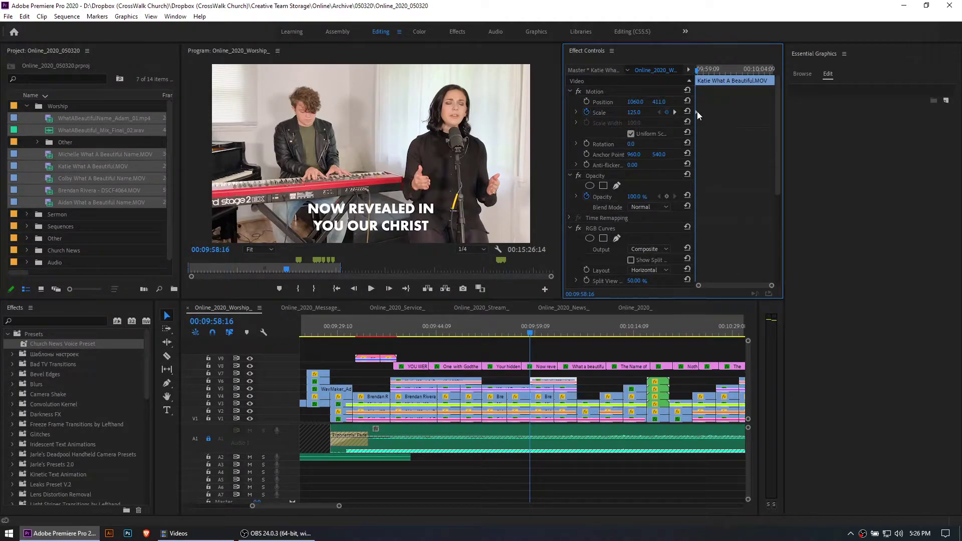
{"action": "left_click_drag", "start_coordinate": [707, 113], "coordinate": [718, 115]}
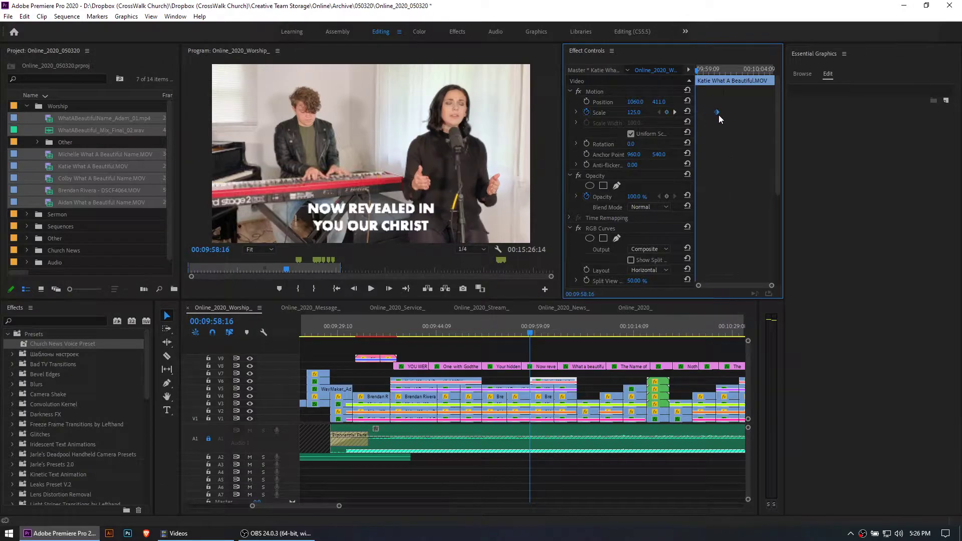
Compare the duo clip's first and last Scale keyframes and play its gradual zoom from 00:09:58:16
{"action": "left_click_drag", "start_coordinate": [564, 330], "coordinate": [581, 334]}
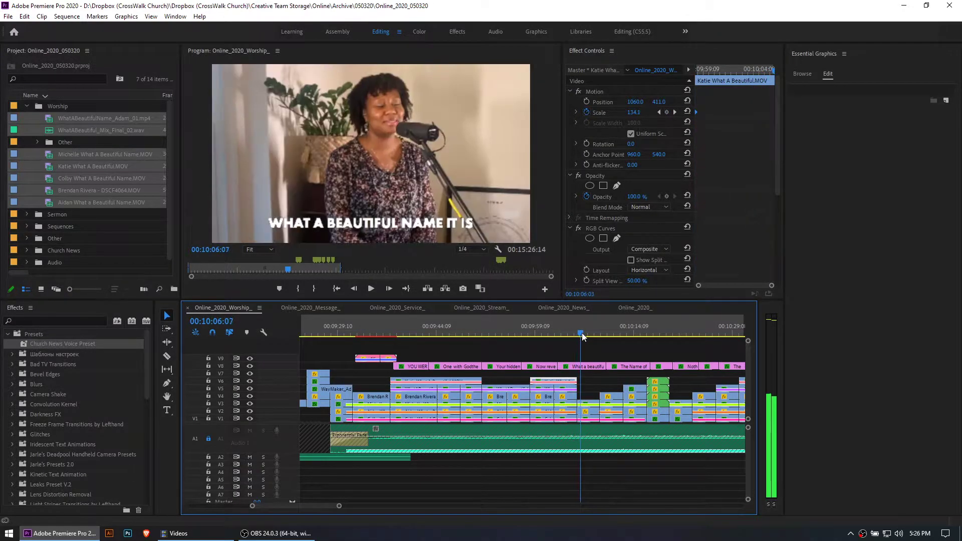
{"action": "left_click", "coordinate": [674, 113]}
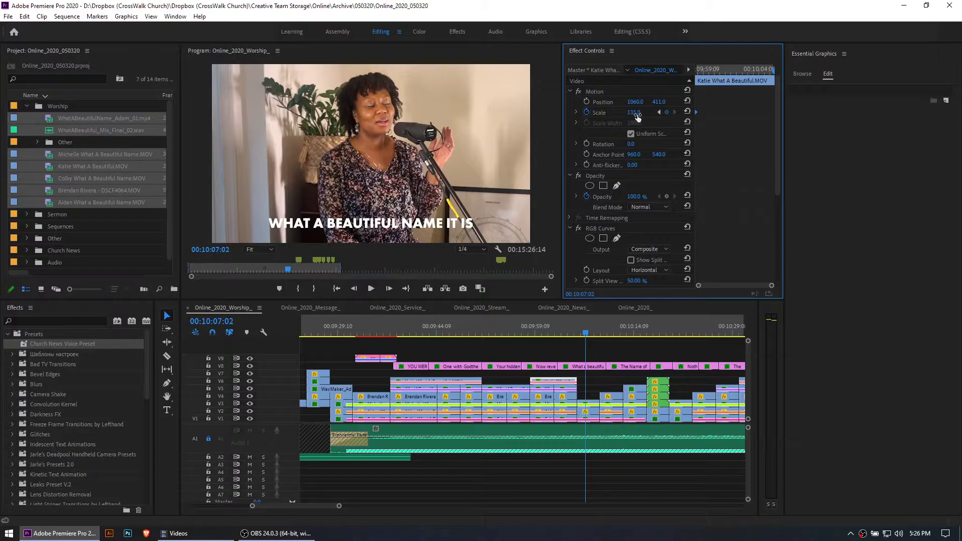
{"action": "left_click", "coordinate": [659, 112]}
{"action": "left_click", "coordinate": [674, 112]}
{"action": "left_click", "coordinate": [660, 113]}
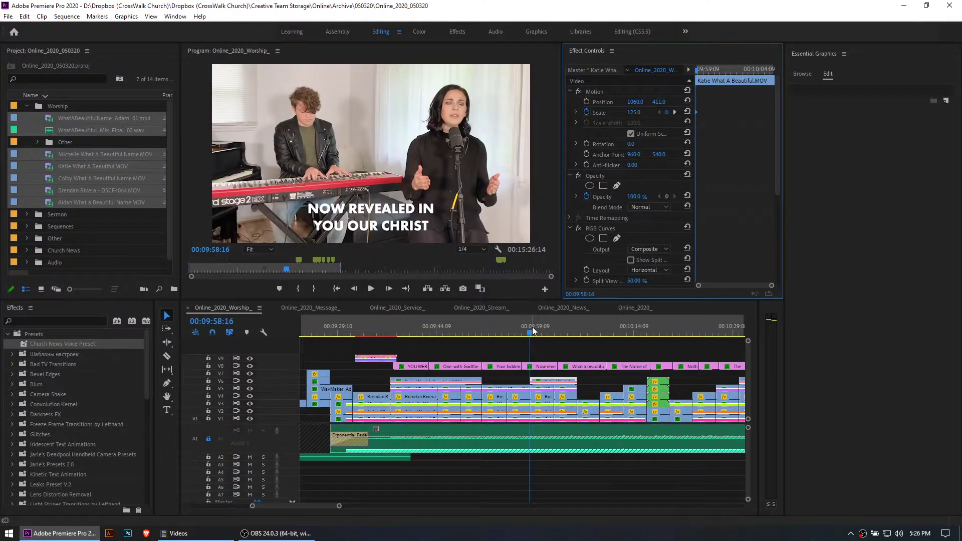
{"action": "key", "text": "space"}
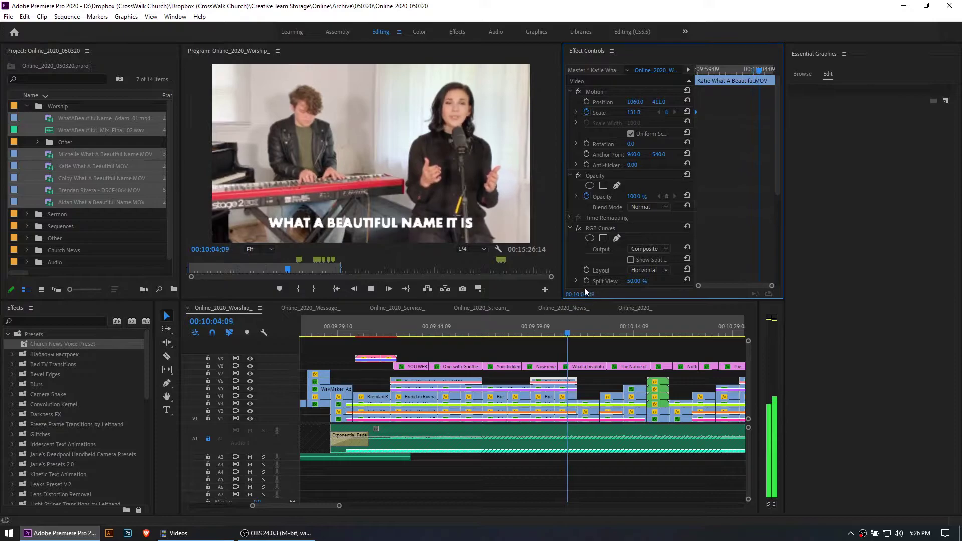
{"action": "key", "text": "space"}
Select the duo clip's Motion effect and check the options for copying it
{"action": "scroll", "coordinate": [559, 390], "scroll_direction": "down", "scroll_amount": 4}
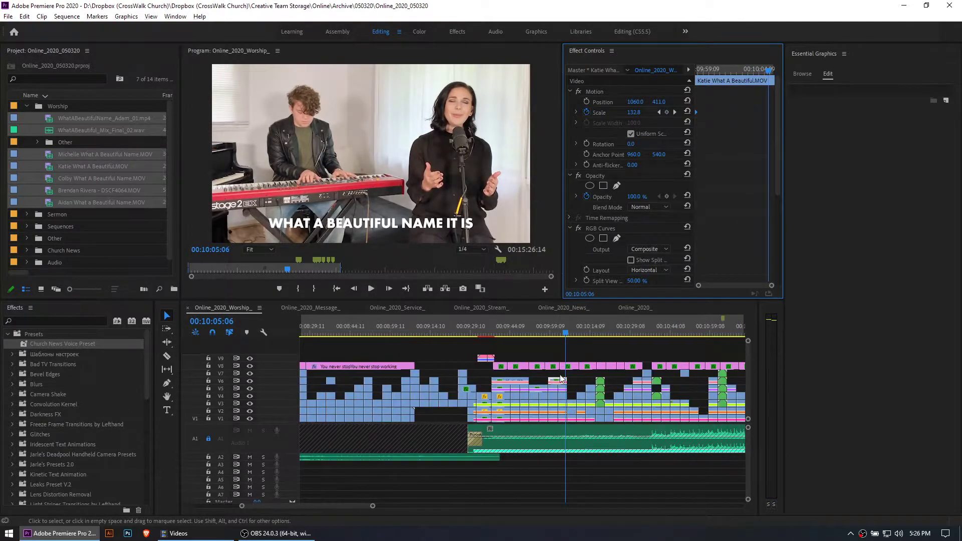
{"action": "left_click", "coordinate": [597, 94]}
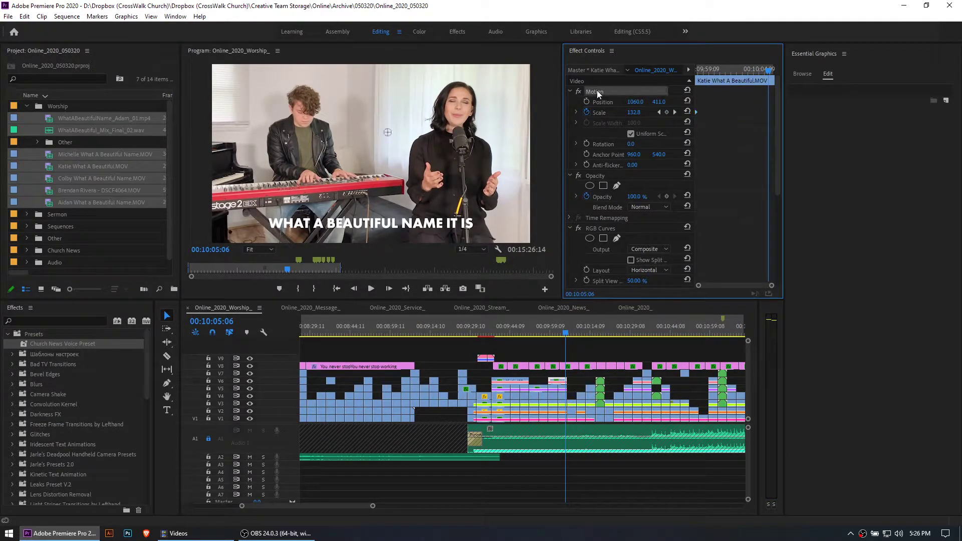
{"action": "right_click", "coordinate": [597, 93]}
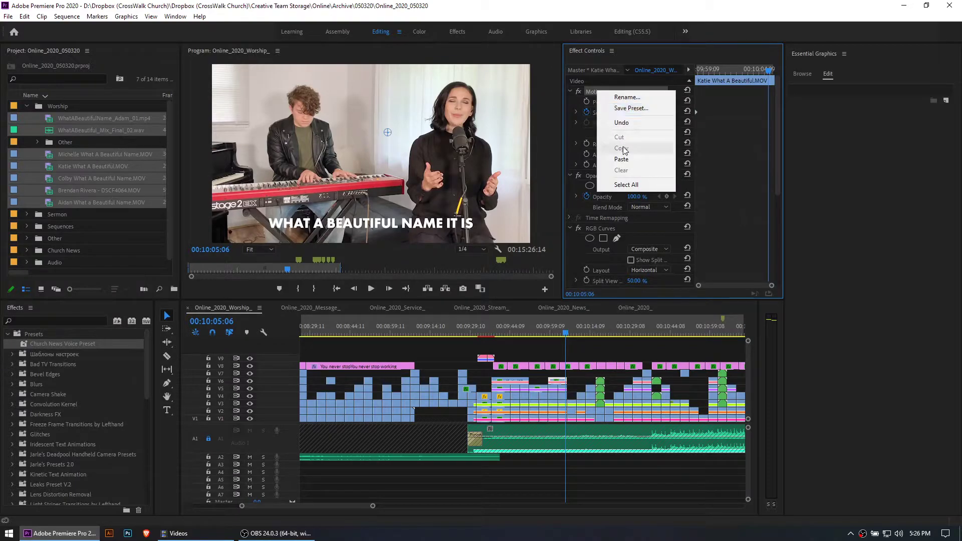
{"action": "left_click", "coordinate": [589, 89]}
{"action": "left_click", "coordinate": [590, 91]}
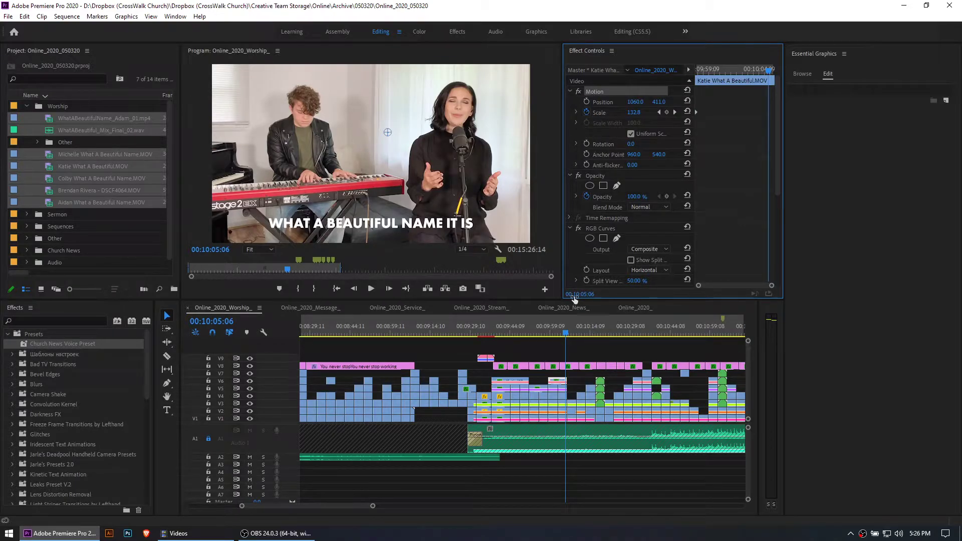
Select the V6 clips across the worship sequence, inspect the clip attribute options, and clear the selection
{"action": "scroll", "coordinate": [569, 396], "scroll_direction": "down", "scroll_amount": 10}
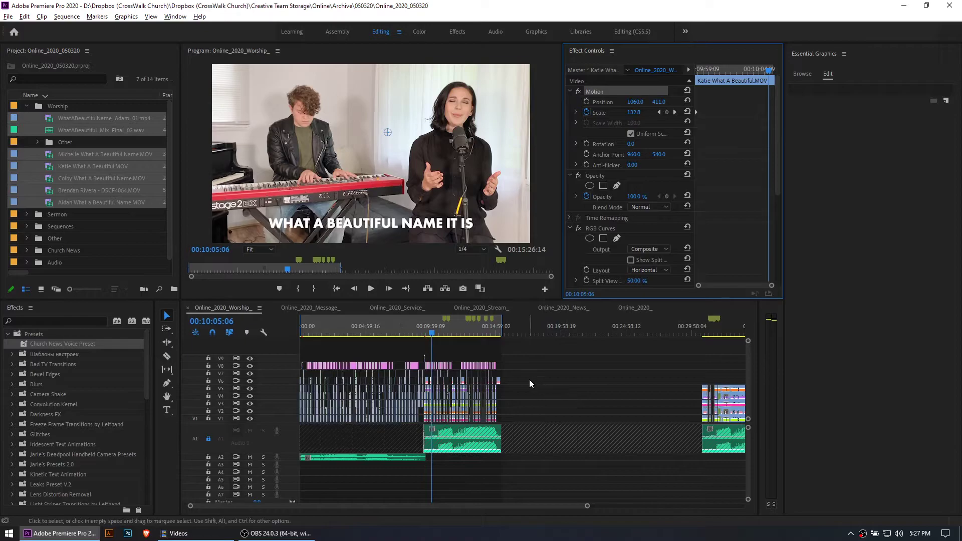
{"action": "left_click_drag", "start_coordinate": [518, 380], "coordinate": [294, 382]}
{"action": "scroll", "coordinate": [443, 384], "scroll_direction": "up", "scroll_amount": 6}
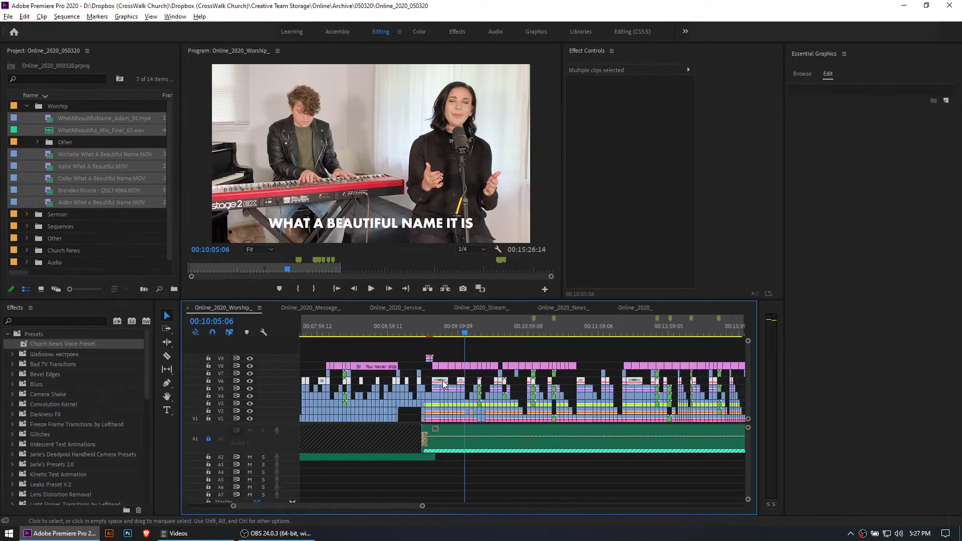
{"action": "scroll", "coordinate": [443, 384], "scroll_direction": "up", "scroll_amount": 4}
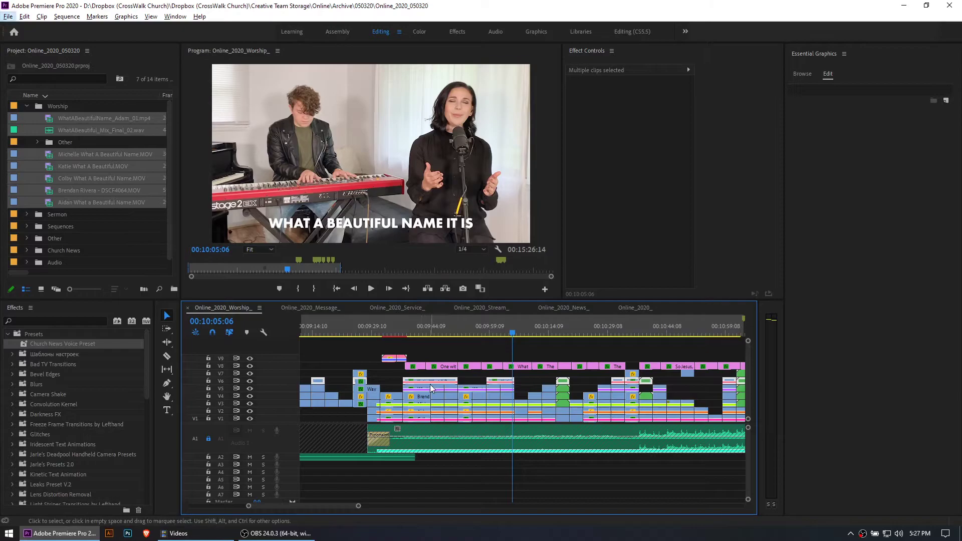
{"action": "right_click", "coordinate": [499, 382]}
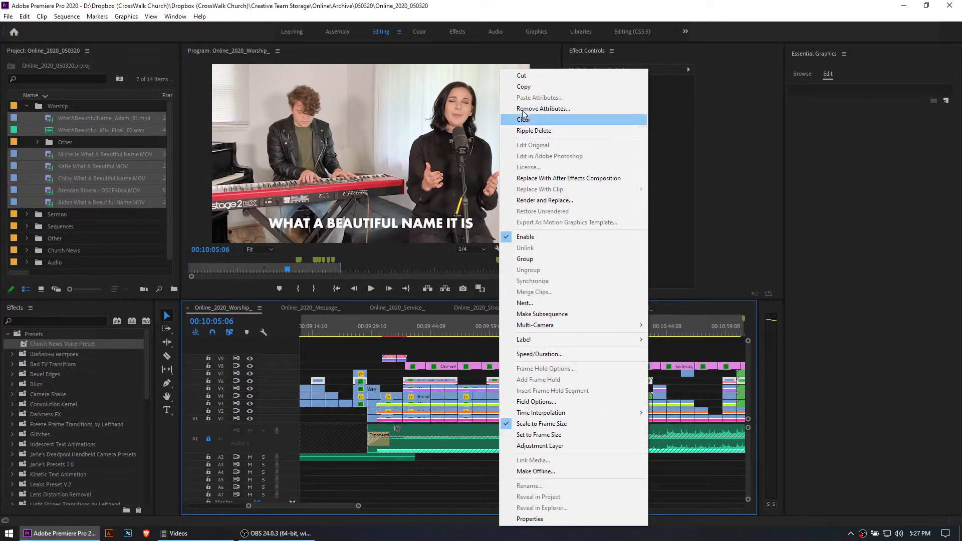
{"action": "left_click", "coordinate": [523, 14]}
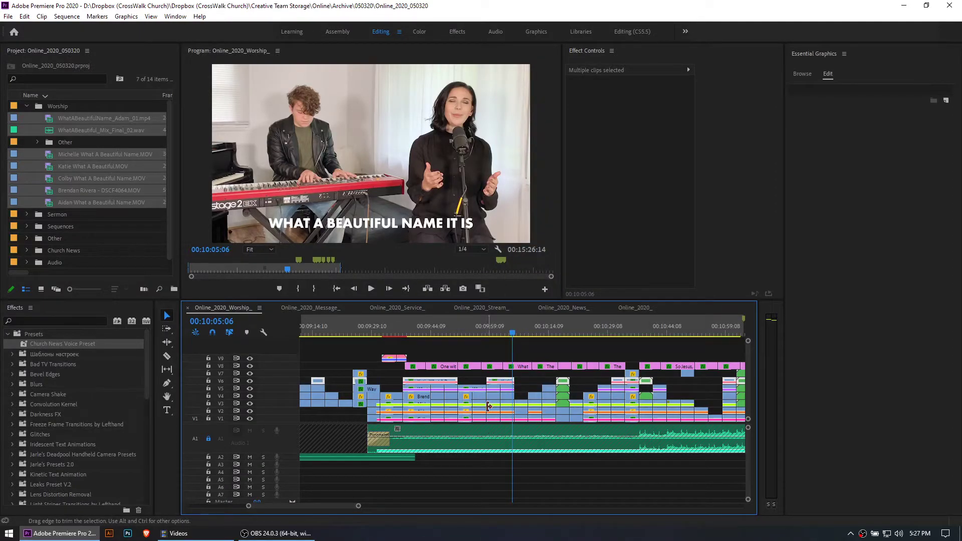
{"action": "key", "text": "minus"}
{"action": "left_click", "coordinate": [507, 376]}
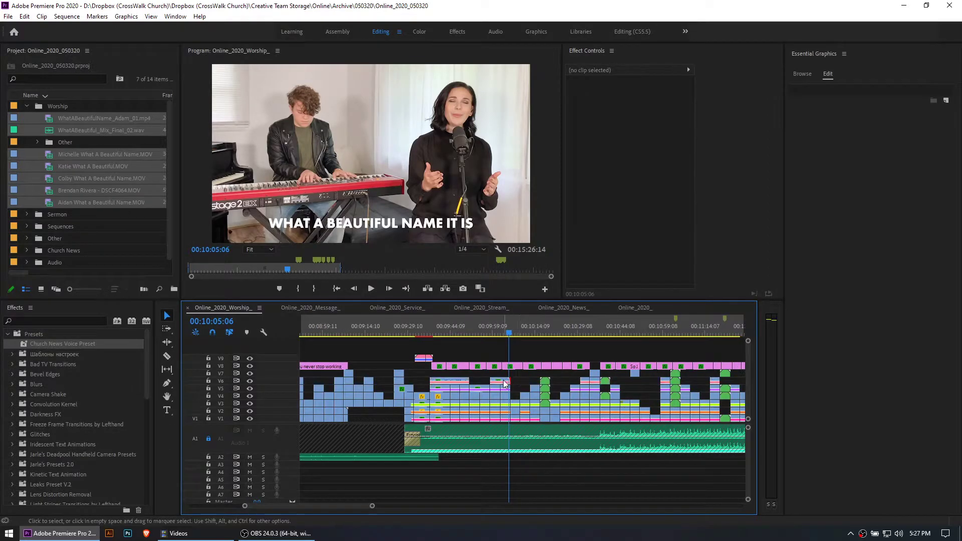
Compare the keyboard duo's framing in the shots around 00:10:30 and 00:11:17
{"action": "left_click_drag", "start_coordinate": [494, 333], "coordinate": [581, 332]}
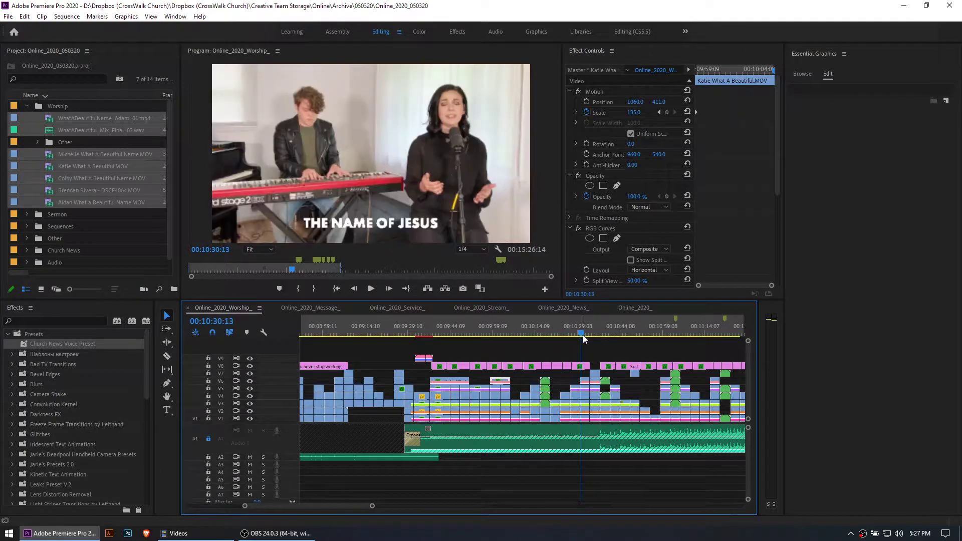
{"action": "key", "text": "space"}
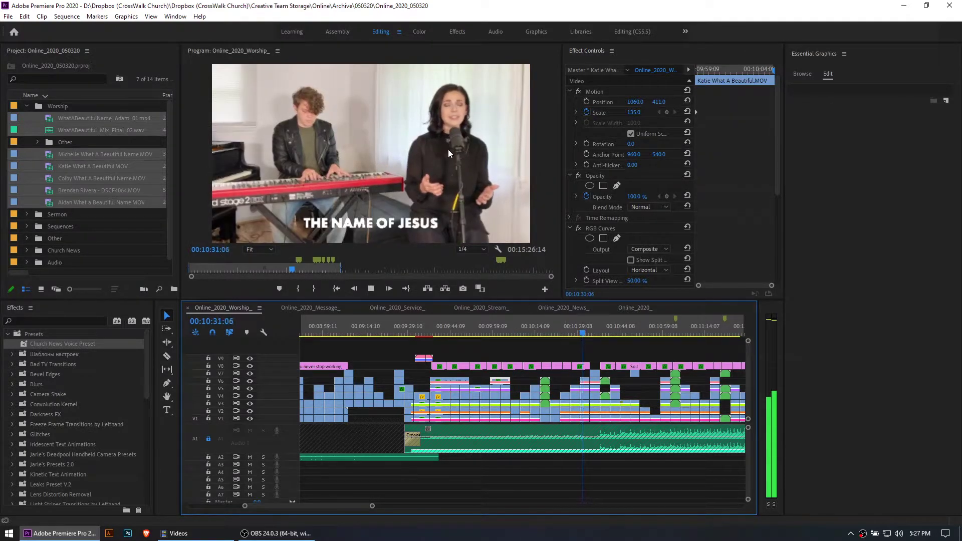
{"action": "left_click", "coordinate": [665, 327]}
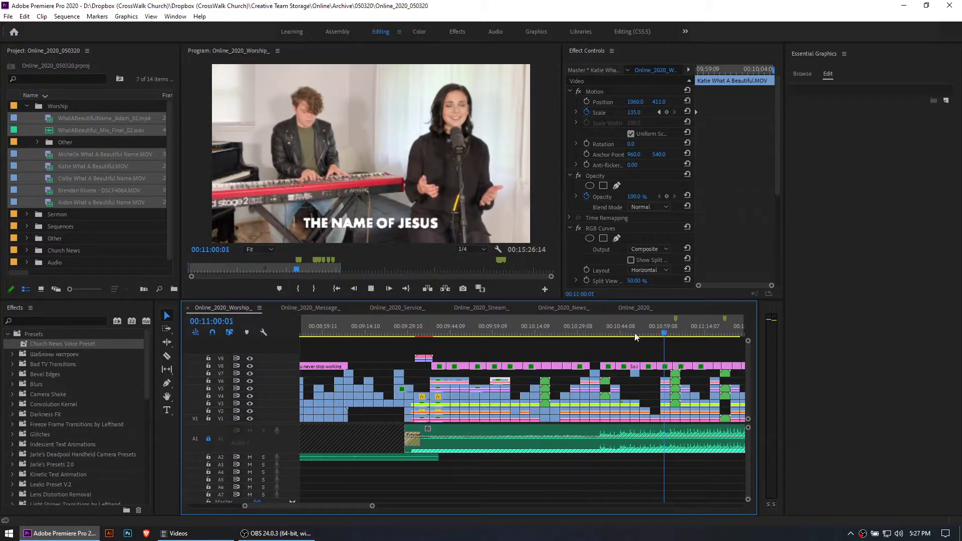
{"action": "left_click", "coordinate": [563, 333]}
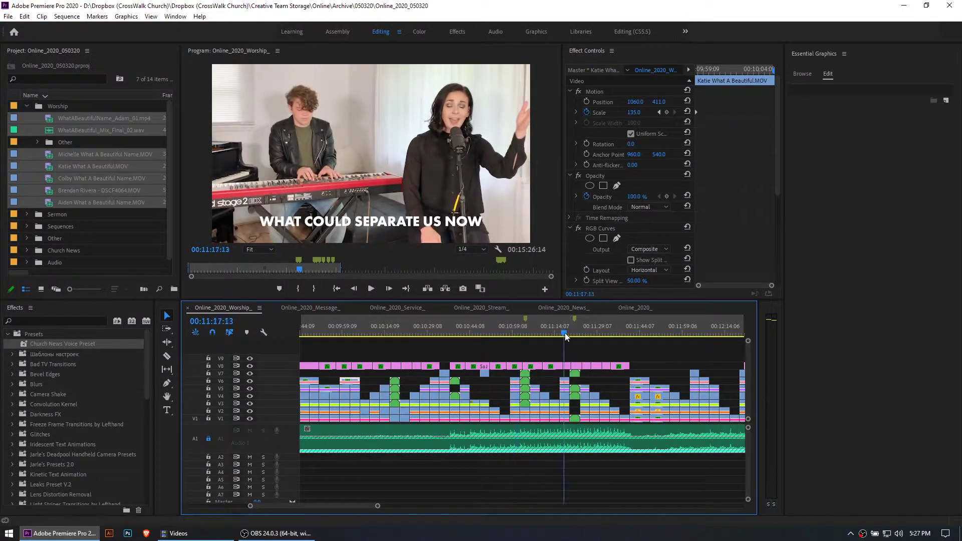
Select the acoustic guitarist's clip at about 00:11:07 and play its Position-keyframed sideways pan
{"action": "left_click_drag", "start_coordinate": [538, 325], "coordinate": [535, 328]}
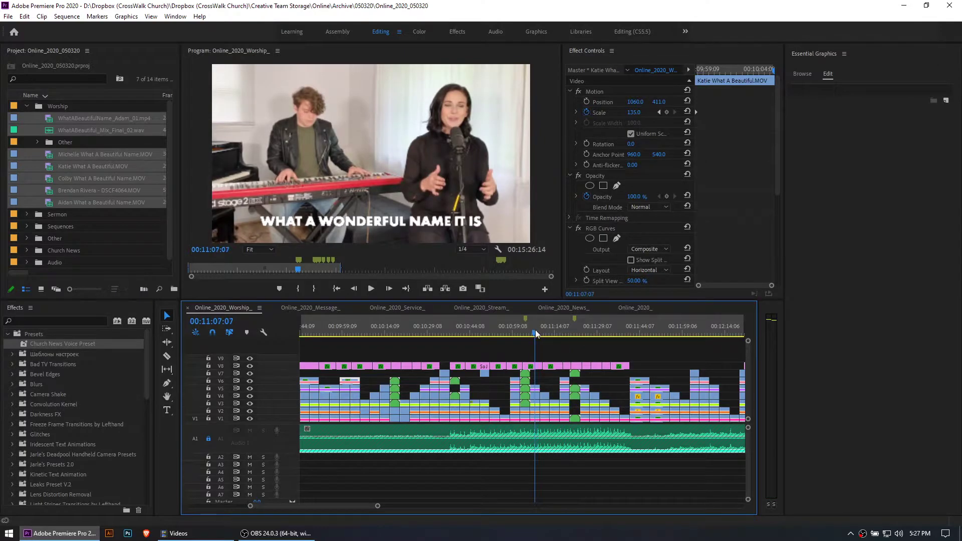
{"action": "left_click", "coordinate": [536, 393]}
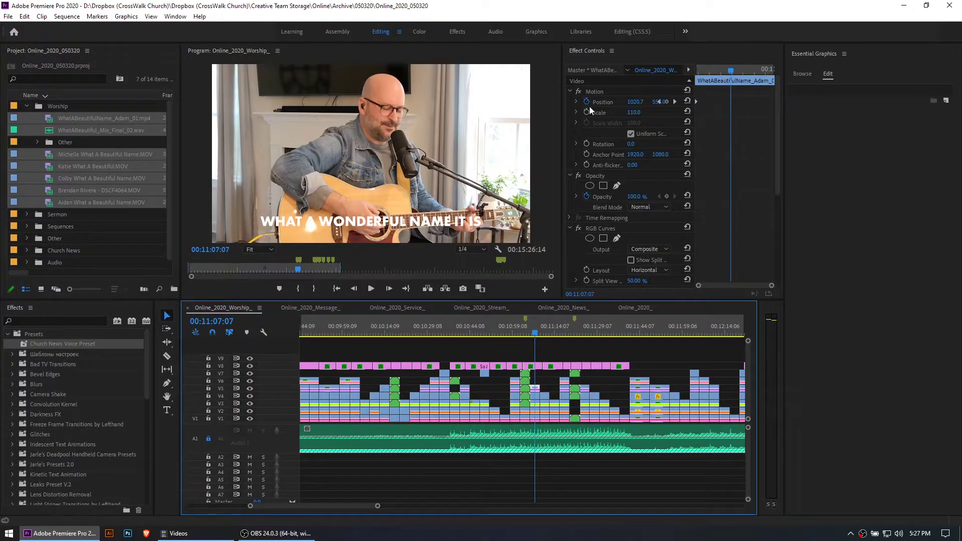
{"action": "left_click_drag", "start_coordinate": [530, 334], "coordinate": [532, 332]}
{"action": "key", "text": "space"}
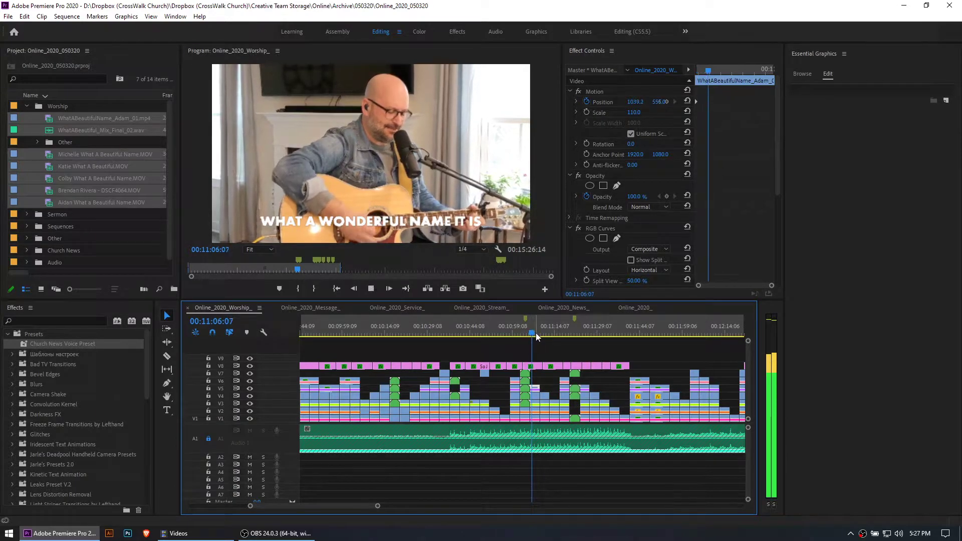
{"action": "key", "text": "space"}
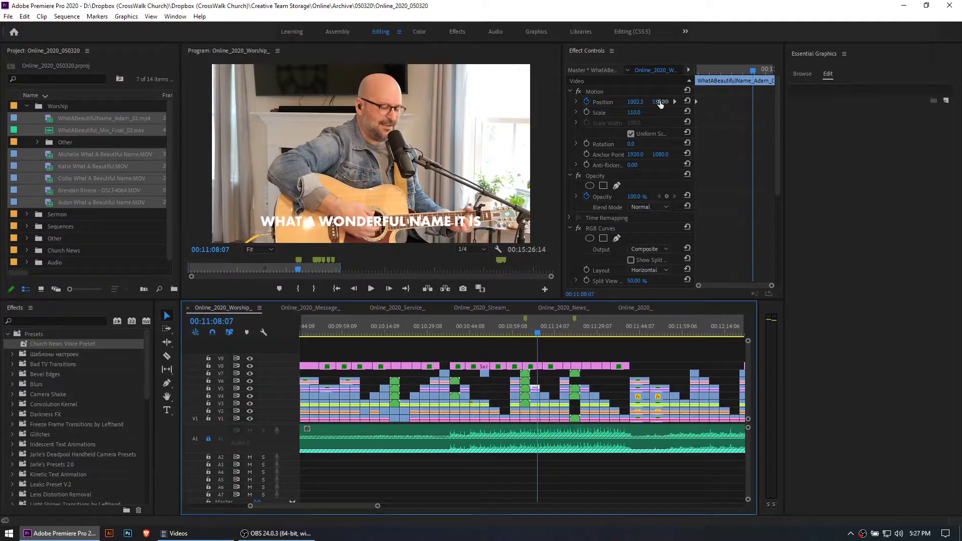
Widen the guitarist clip's effect settings area so that the Position values and keyframe controls have more room
{"action": "left_click_drag", "start_coordinate": [564, 110], "coordinate": [486, 117]}
{"action": "left_click", "coordinate": [605, 101]}
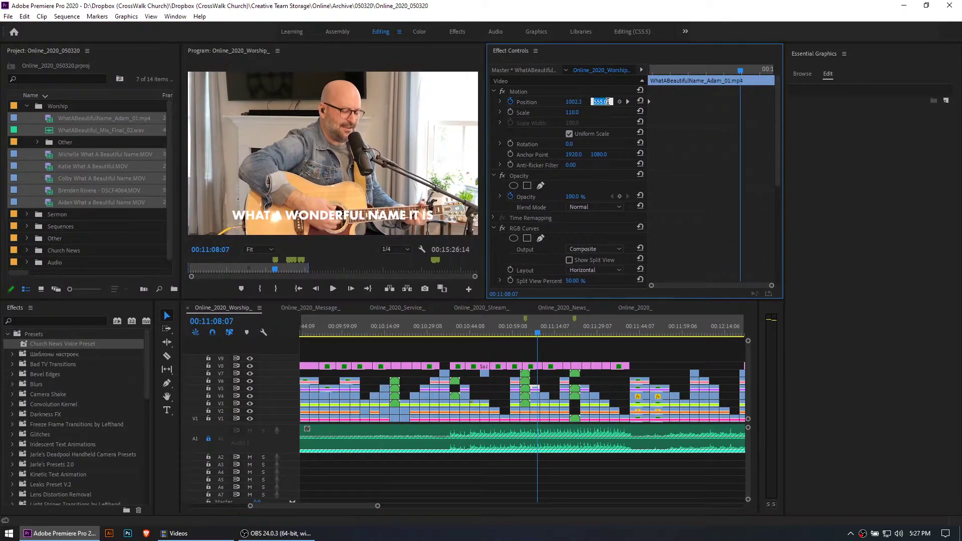
{"action": "left_click_drag", "start_coordinate": [486, 127], "coordinate": [467, 128]}
Try shifting the guitarist clip's horizontal Position to 899 at its first keyframe, 00:11:05:17
{"action": "left_click", "coordinate": [603, 102]}
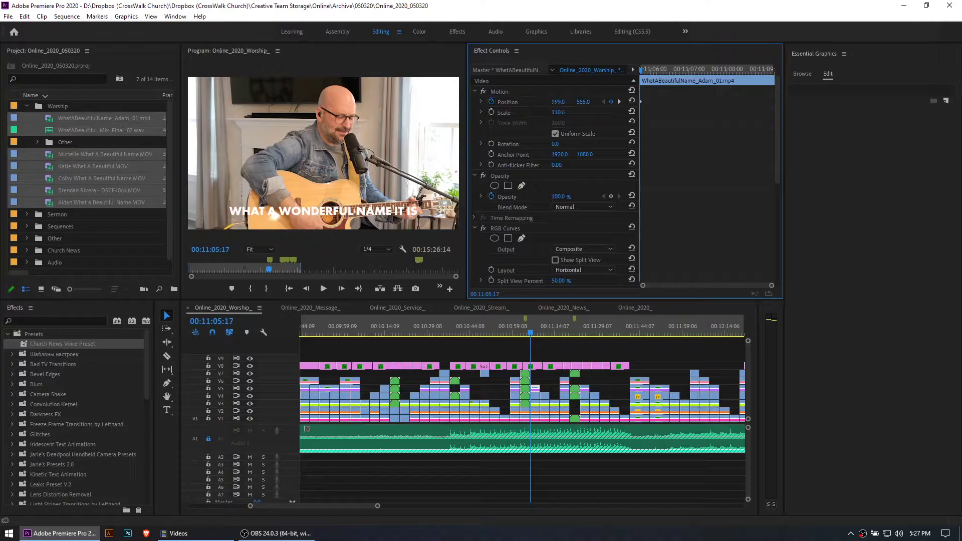
{"action": "mouse_move", "coordinate": [557, 102]}
{"action": "left_mouse_down"}
{"action": "mouse_move", "coordinate": [576, 102]}
{"action": "mouse_move", "coordinate": [531, 102]}
{"action": "mouse_move", "coordinate": [571, 102]}
{"action": "mouse_move", "coordinate": [561, 103]}
{"action": "left_mouse_up"}
Play the guitarist's pan up to 00:11:08:13 and add a Position keyframe there with a horizontal value of 906.6
{"action": "left_click", "coordinate": [534, 331]}
{"action": "key", "text": "space"}
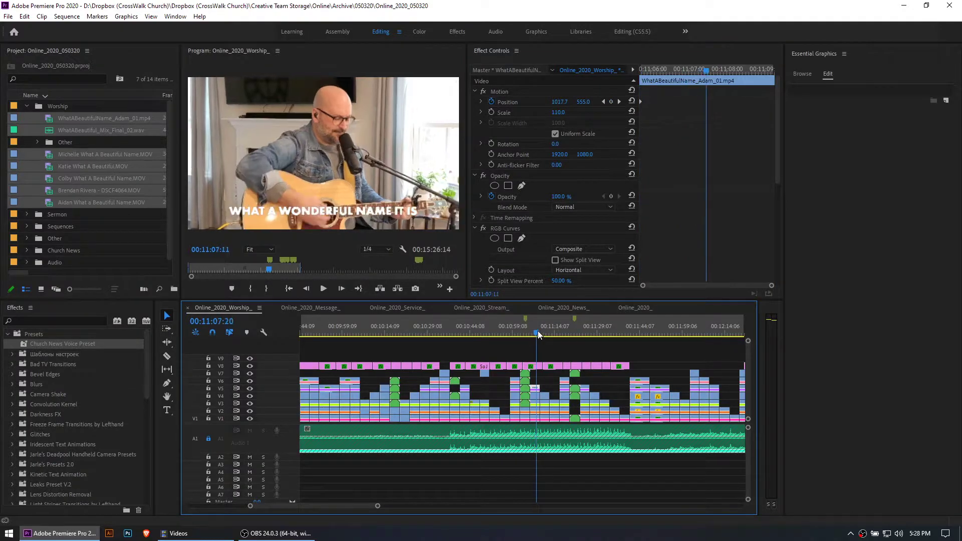
{"action": "key", "text": "space"}
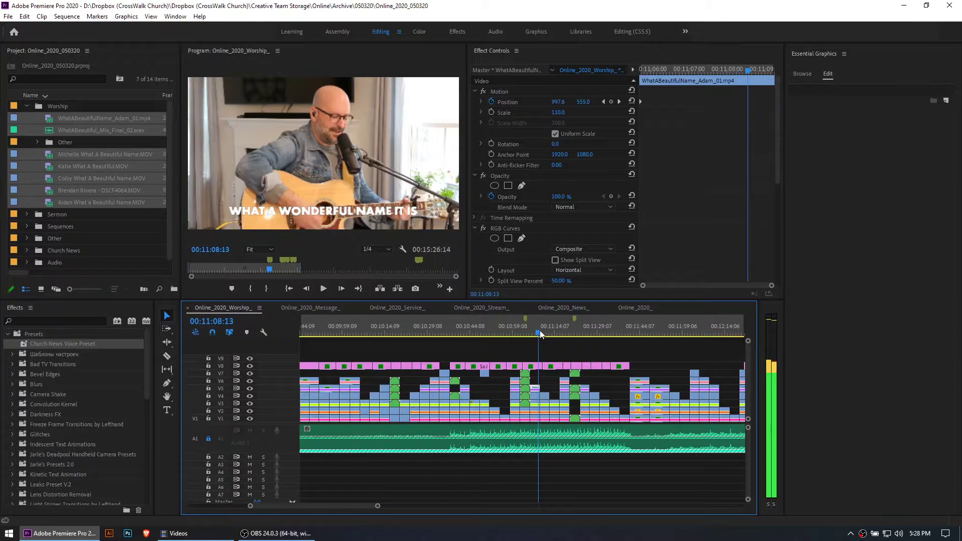
{"action": "mouse_move", "coordinate": [559, 102]}
{"action": "left_mouse_down"}
{"action": "mouse_move", "coordinate": [537, 102]}
{"action": "mouse_move", "coordinate": [559, 102]}
{"action": "left_mouse_up"}
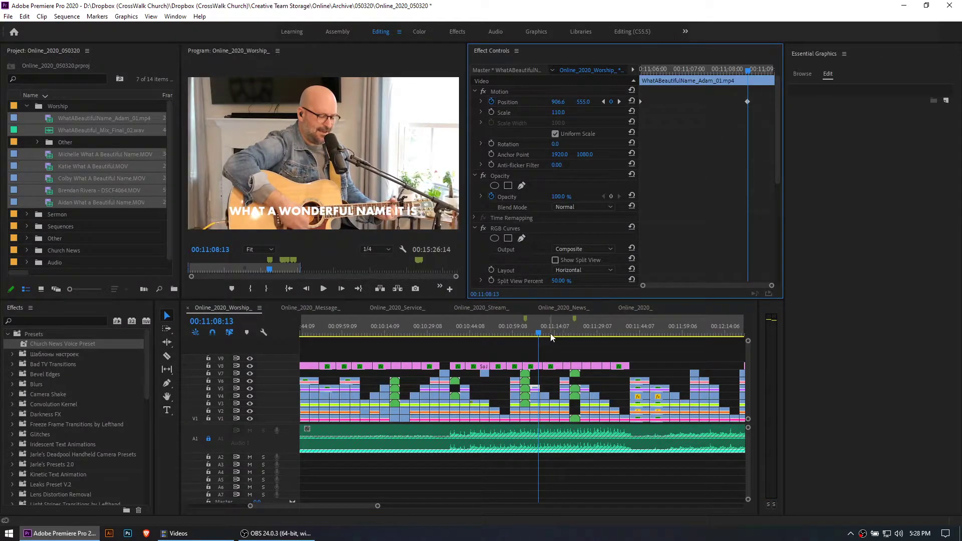
Delete the guitarist clip's Position keyframe at 00:11:08:13 and select the clip's Motion effect
{"action": "left_click", "coordinate": [747, 102]}
{"action": "key", "text": "Delete"}
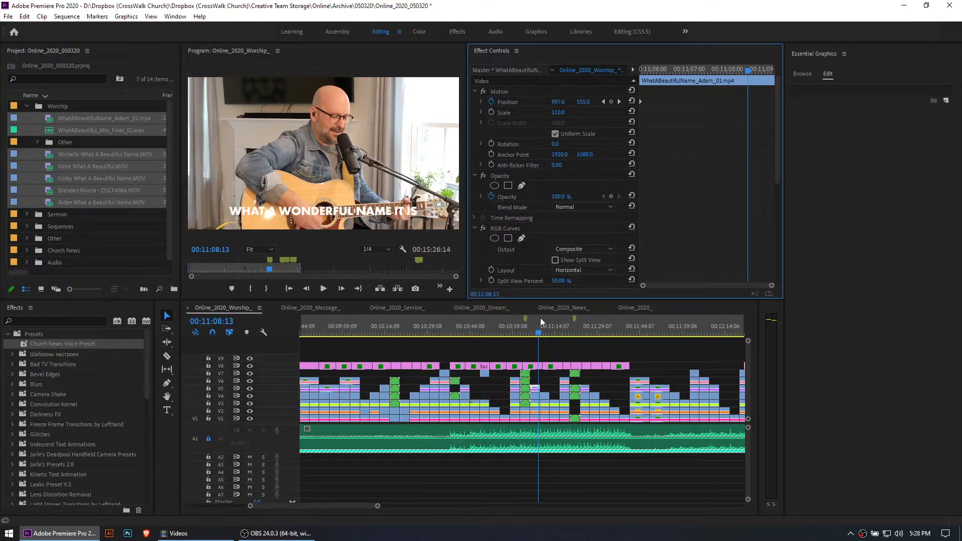
{"action": "left_click_drag", "start_coordinate": [546, 326], "coordinate": [552, 328]}
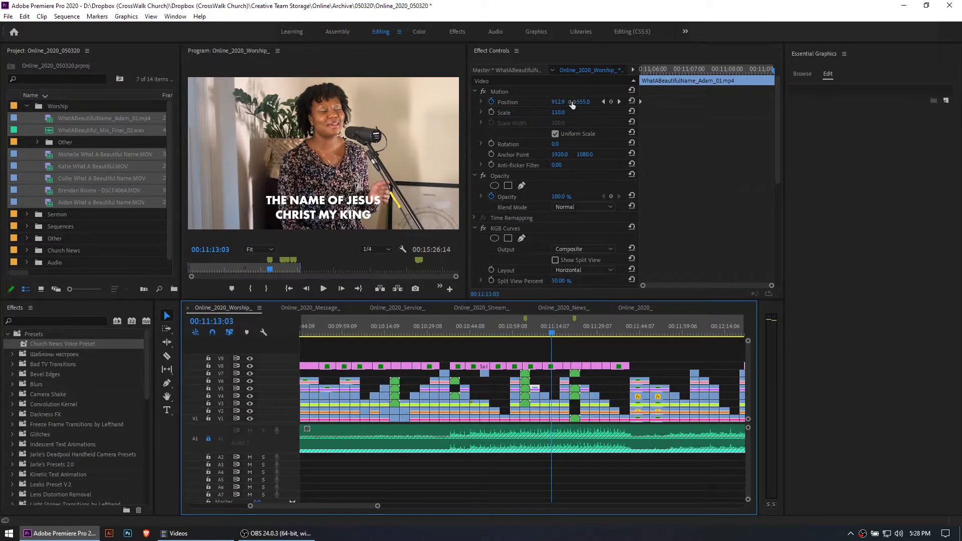
{"action": "left_click", "coordinate": [513, 104]}
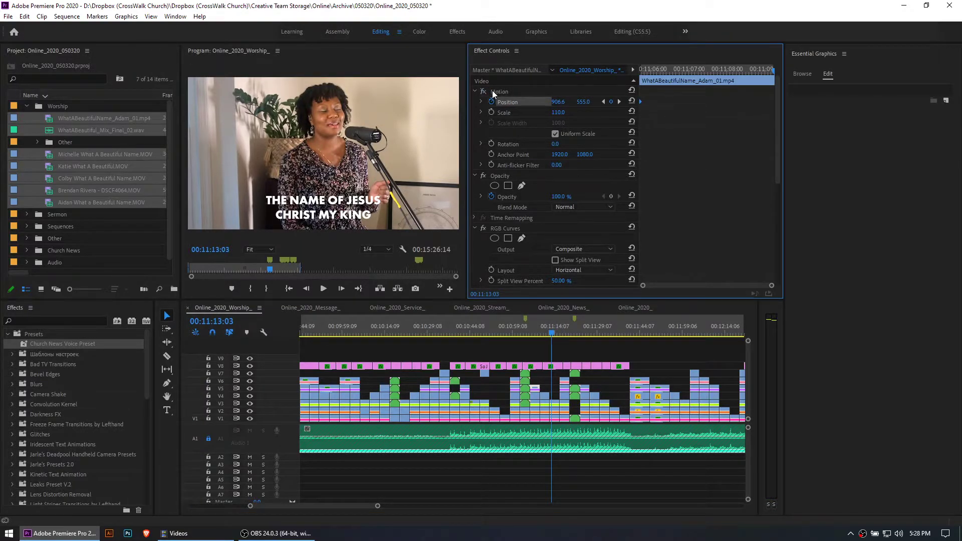
{"action": "left_click", "coordinate": [494, 91]}
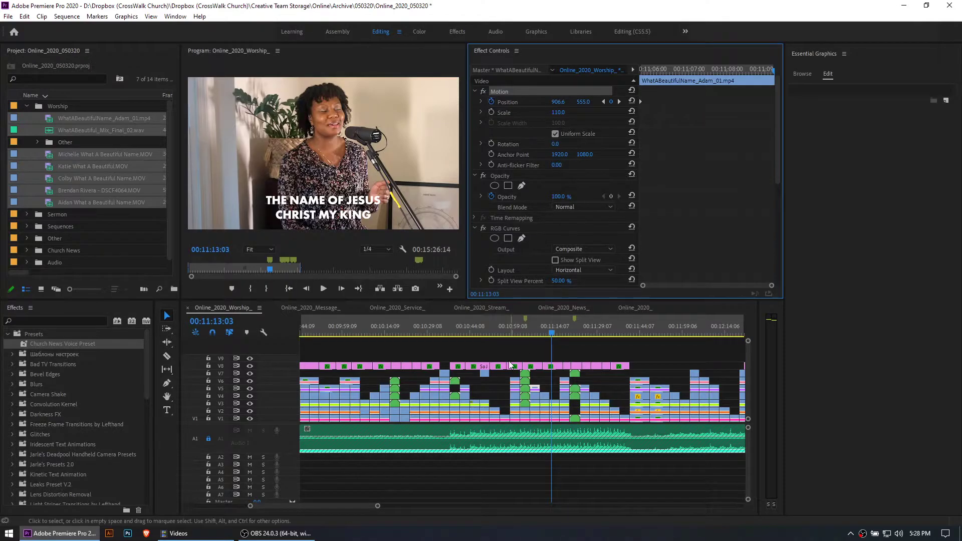
Play the guitarist's pan from about 00:11:08 up to the following singer's shot, and select the Motion effect again
{"action": "left_click", "coordinate": [536, 331]}
{"action": "key", "text": "space"}
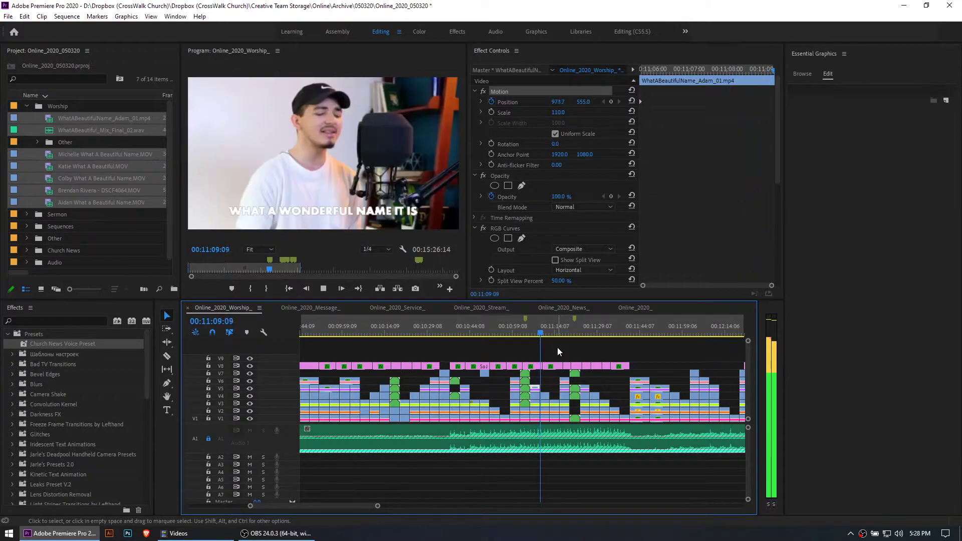
{"action": "key", "text": "space"}
{"action": "left_click_drag", "start_coordinate": [530, 332], "coordinate": [533, 332]}
{"action": "left_click", "coordinate": [542, 331]}
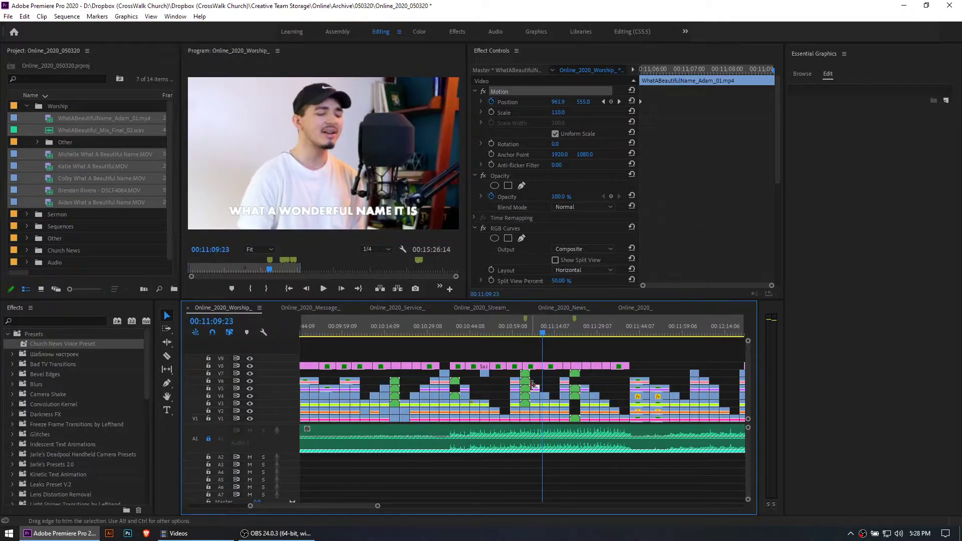
{"action": "left_click", "coordinate": [498, 93]}
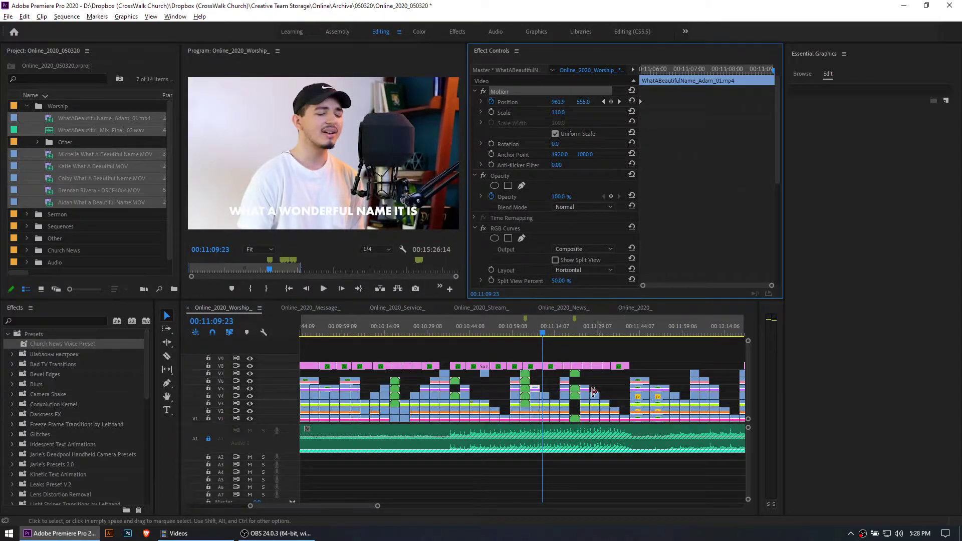
Select the run of guitarist clips on track V5 together
{"action": "scroll", "coordinate": [591, 393], "scroll_direction": "down", "scroll_amount": 5}
{"action": "scroll", "coordinate": [591, 393], "scroll_direction": "down", "scroll_amount": 2}
{"action": "left_click_drag", "start_coordinate": [601, 389], "coordinate": [286, 388]}
{"action": "scroll", "coordinate": [401, 426], "scroll_direction": "up", "scroll_amount": 6}
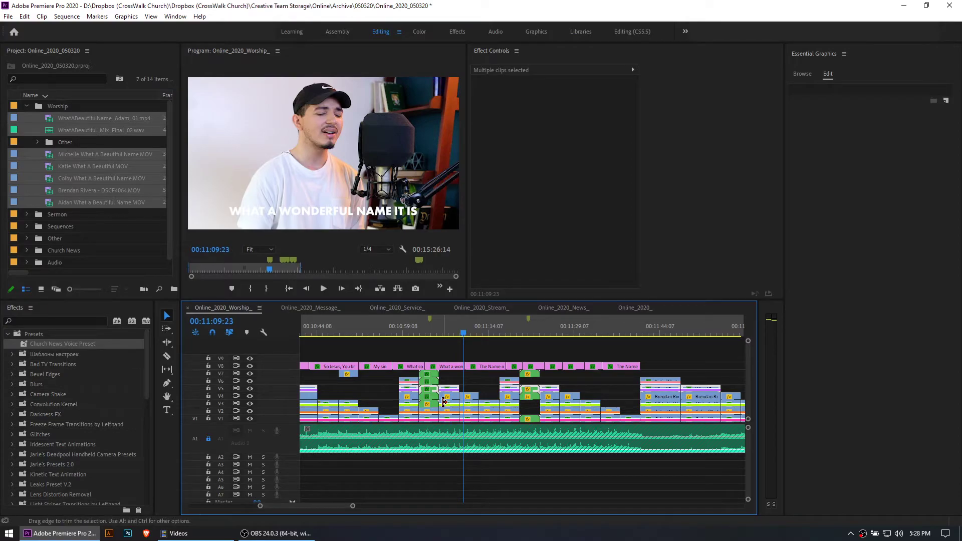
{"action": "scroll", "coordinate": [444, 401], "scroll_direction": "down", "scroll_amount": 3}
Preview the guitarist's shots from about 00:11:24 and 00:11:51, ending at 00:12:11:09 with the clips deselected
{"action": "left_click_drag", "start_coordinate": [440, 328], "coordinate": [495, 323]}
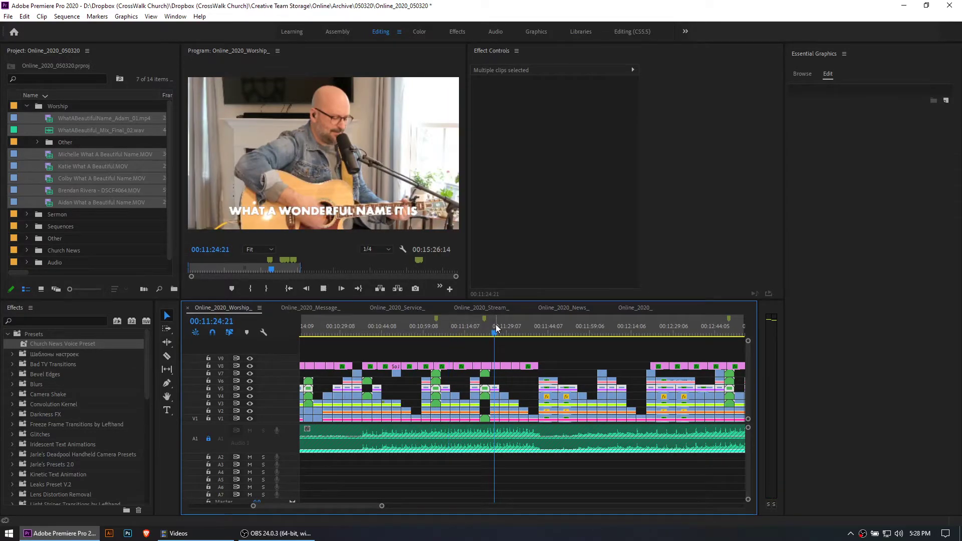
{"action": "key", "text": "space"}
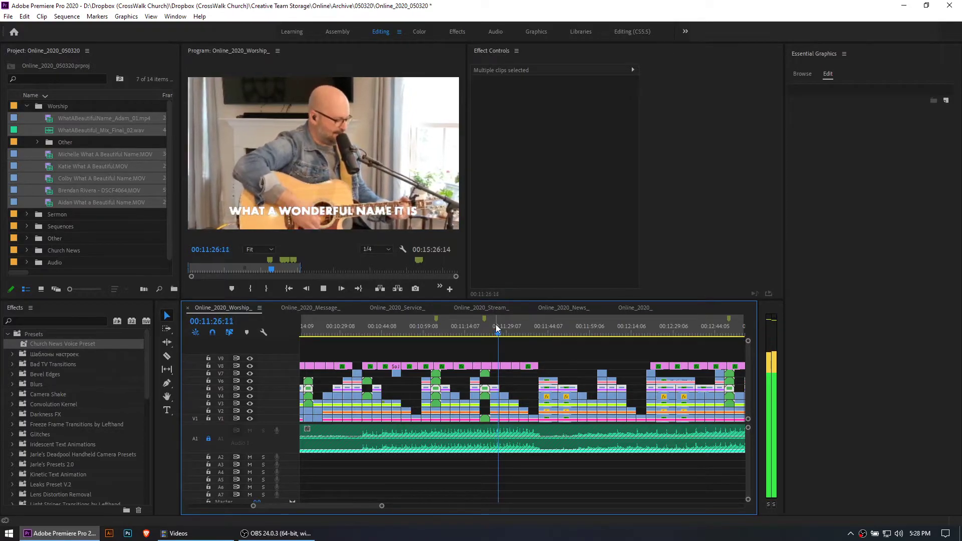
{"action": "left_click", "coordinate": [568, 326]}
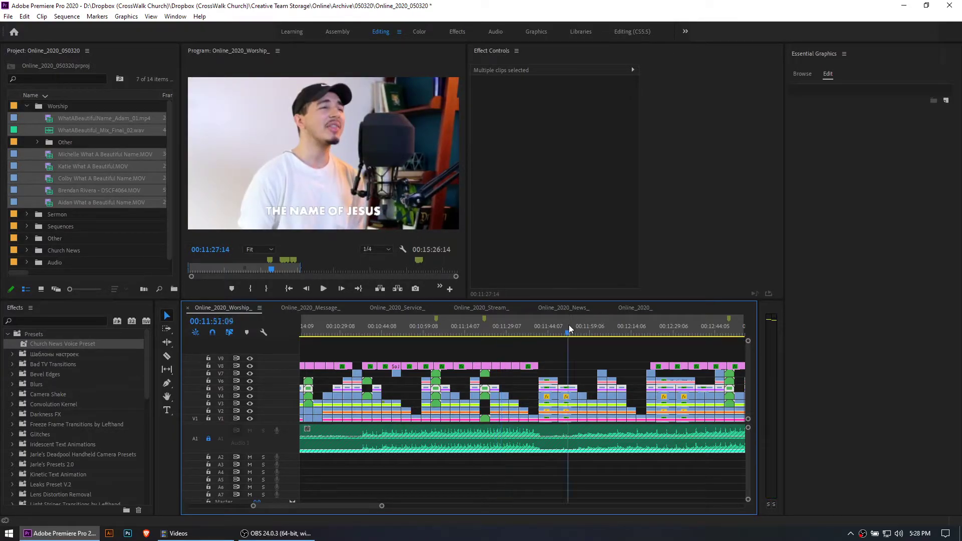
{"action": "left_click", "coordinate": [587, 373]}
{"action": "key", "text": "space"}
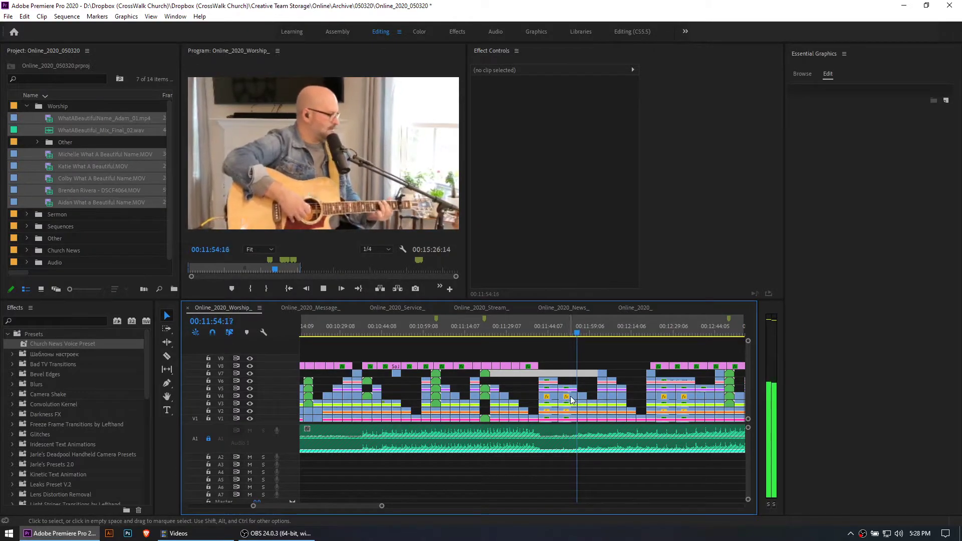
{"action": "left_click_drag", "start_coordinate": [586, 339], "coordinate": [624, 335]}
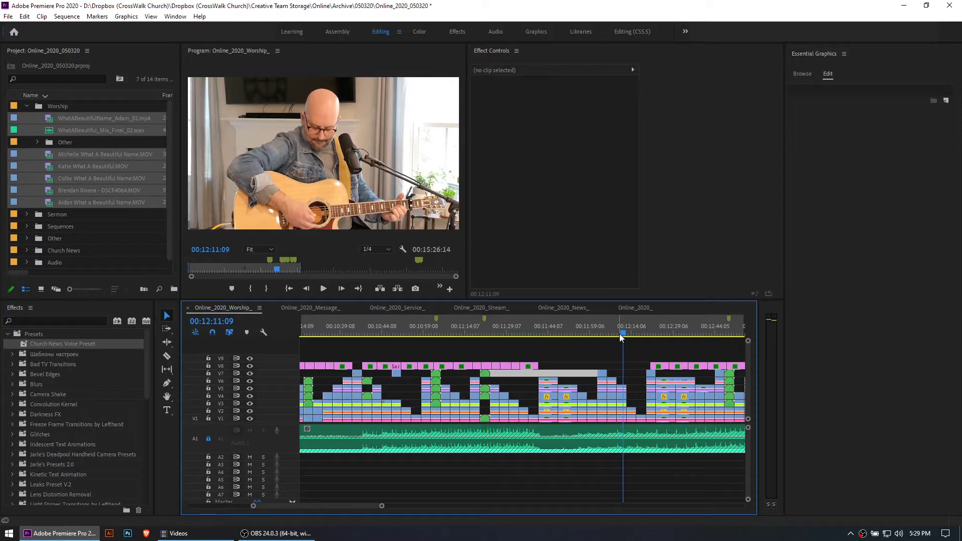
Survey the whole worship edit and scrub through the section between about 00:12:39 and 00:12:51
{"action": "left_click", "coordinate": [602, 357]}
{"action": "key", "text": "minus"}
{"action": "key", "text": "minus"}
{"action": "key", "text": "minus"}
{"action": "key", "text": "minus"}
{"action": "key", "text": "equal"}
{"action": "key", "text": "equal"}
{"action": "key", "text": "equal"}
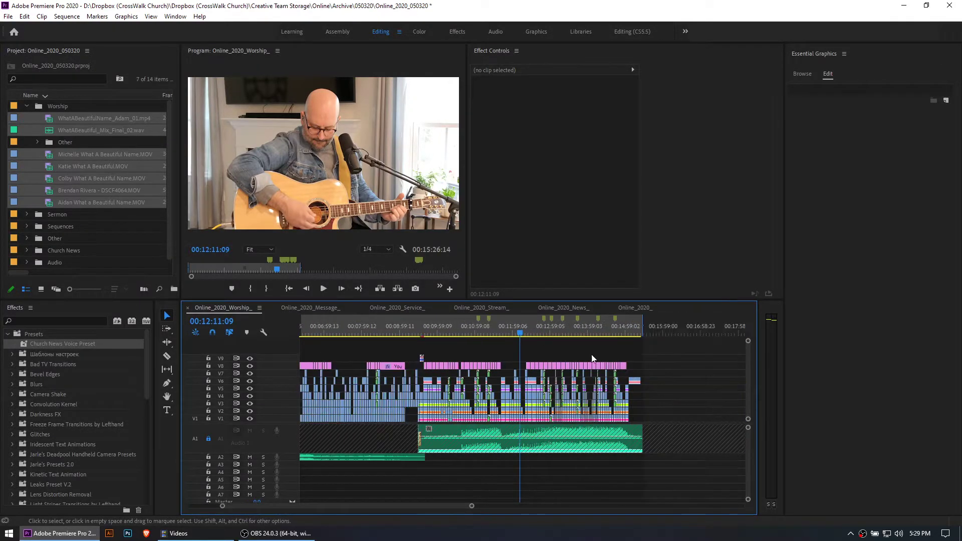
{"action": "key", "text": "equal"}
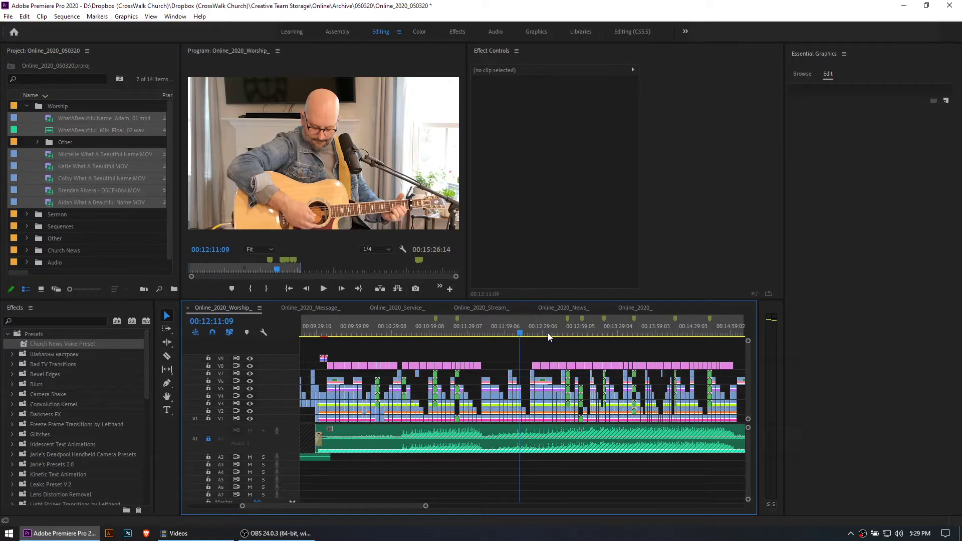
{"action": "left_click", "coordinate": [570, 326]}
{"action": "key", "text": "equal"}
{"action": "key", "text": "equal"}
{"action": "key", "text": "equal"}
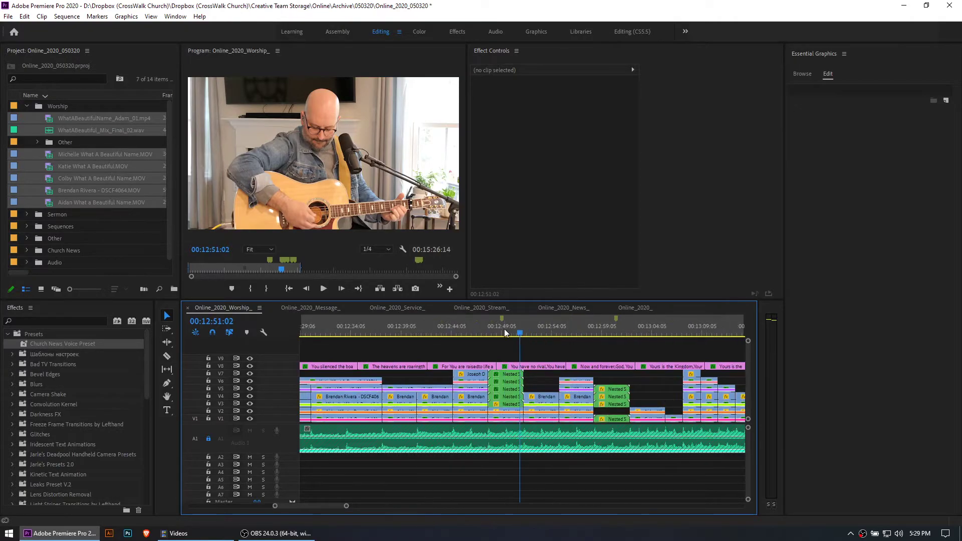
{"action": "left_click_drag", "start_coordinate": [472, 331], "coordinate": [405, 327]}
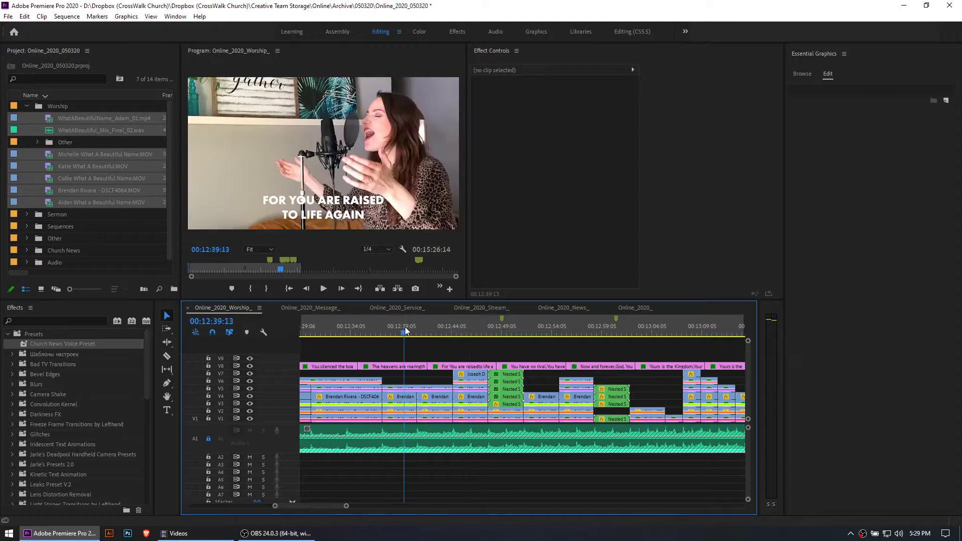
{"action": "left_click", "coordinate": [462, 326]}
Examine the stacked clips around 00:12:45:10 and the five-way split screen of nested sequences at 00:12:49:01
{"action": "key", "text": "minus"}
{"action": "key", "text": "minus"}
{"action": "key", "text": "minus"}
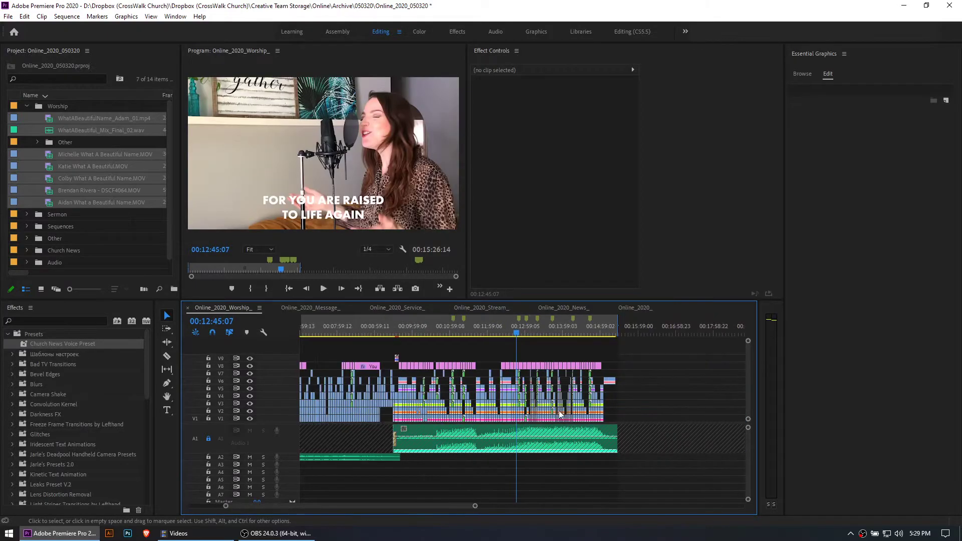
{"action": "key", "text": "equal"}
{"action": "key", "text": "equal"}
{"action": "key", "text": "equal"}
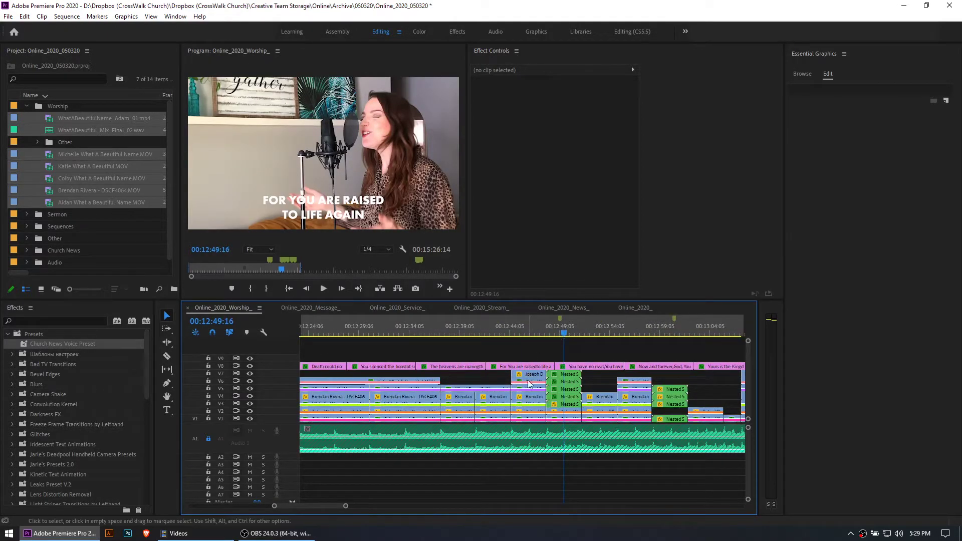
{"action": "left_click", "coordinate": [521, 332]}
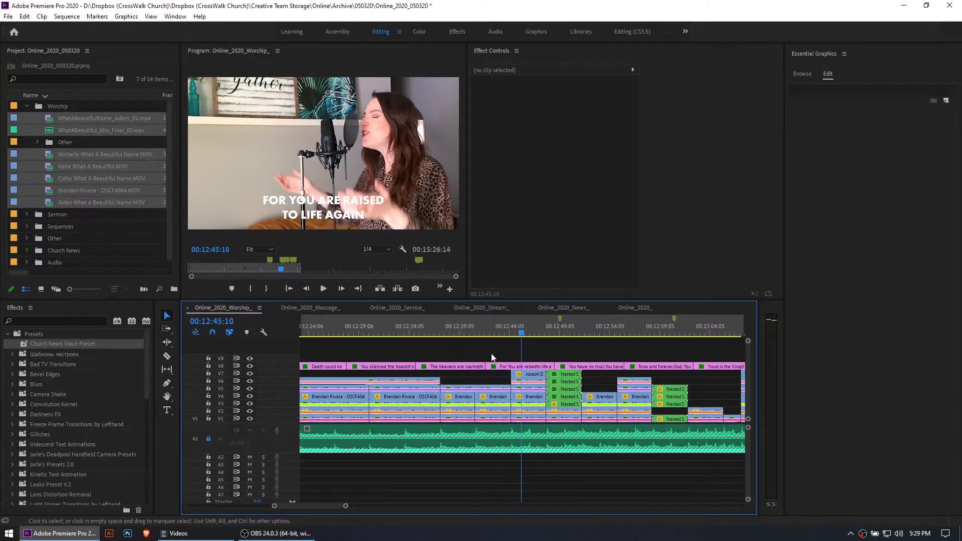
{"action": "key", "text": "minus"}
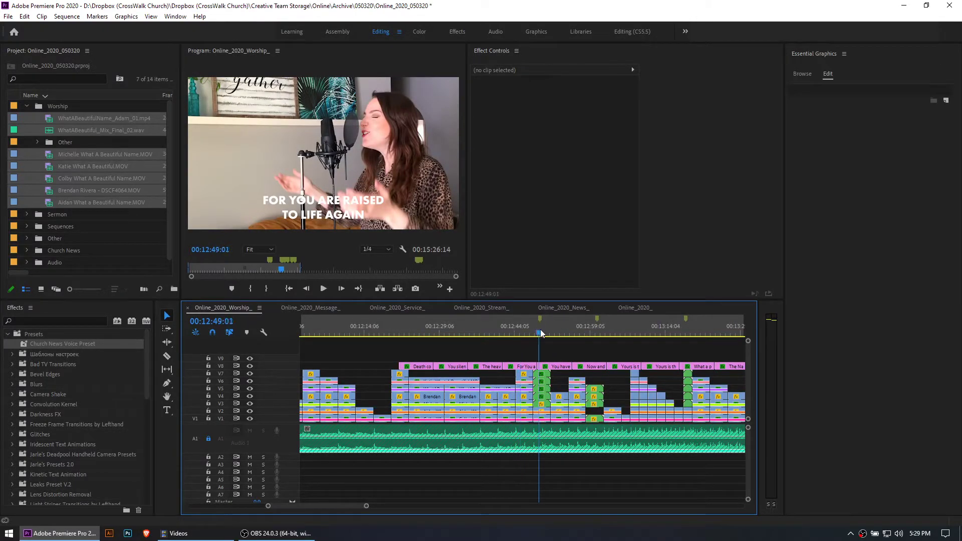
{"action": "left_click", "coordinate": [546, 377]}
Select the guitarist's Nested Sequence 190 clip on V5 in the four-way grid at 00:13:00:17
{"action": "left_click", "coordinate": [597, 397]}
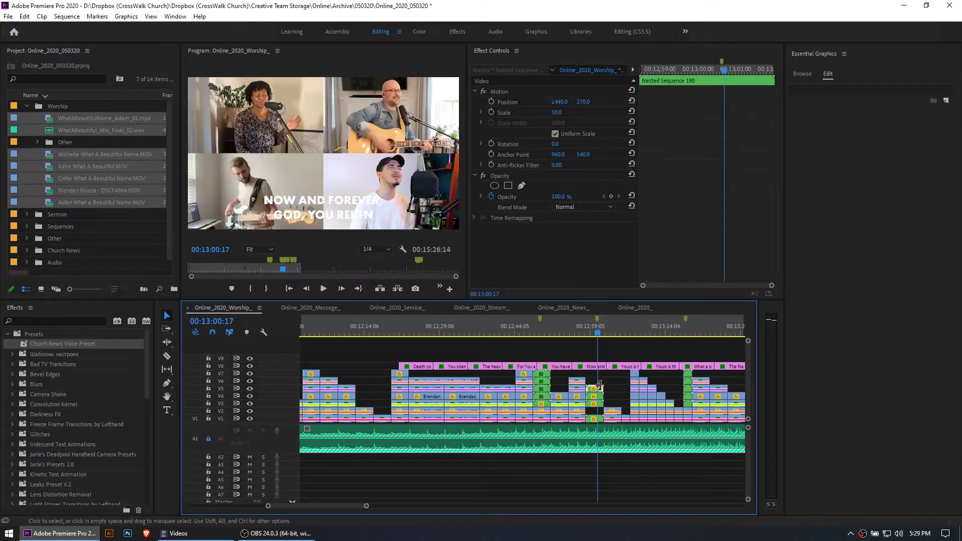
{"action": "key", "text": "equal"}
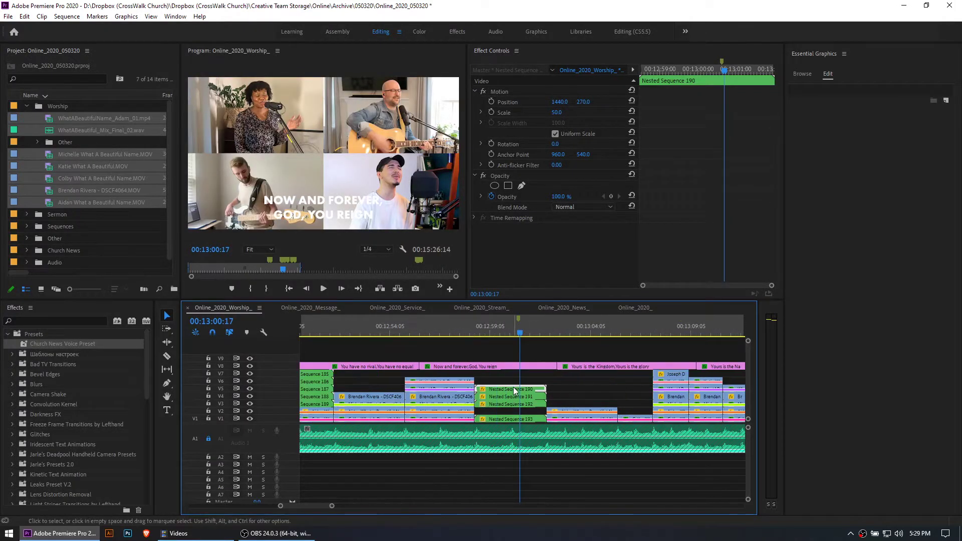
{"action": "right_click", "coordinate": [513, 387]}
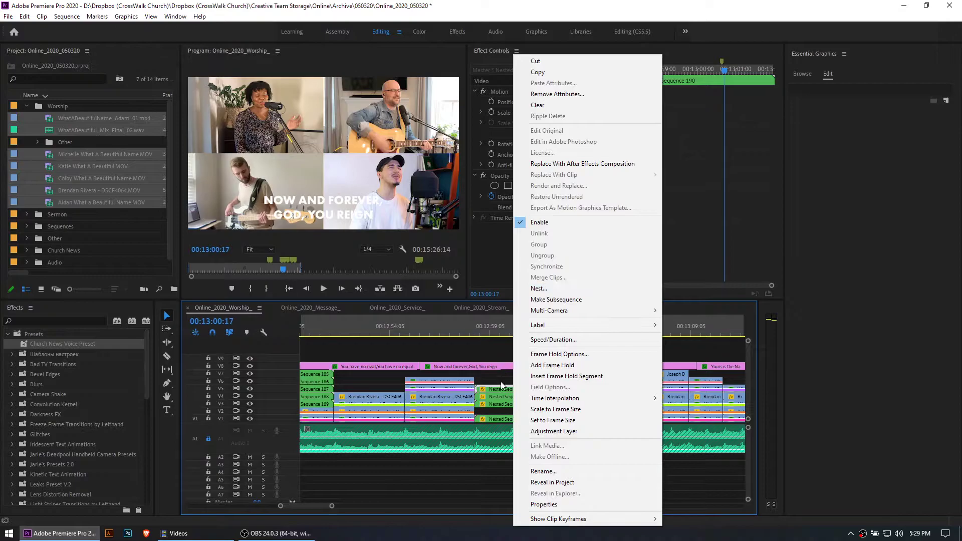
{"action": "left_click", "coordinate": [501, 383]}
{"action": "left_click", "coordinate": [528, 390]}
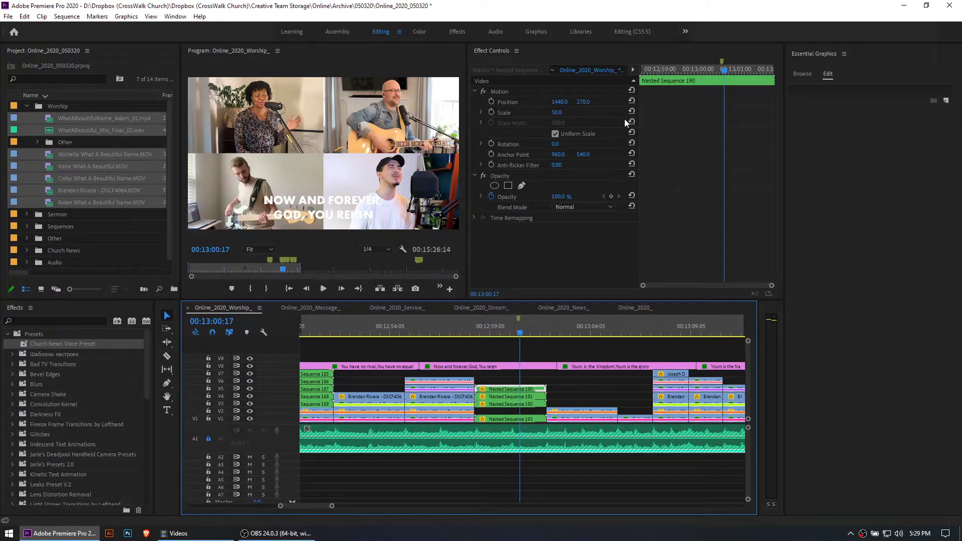
Open Nested Sequence 190, inspect the guitarist clip's effects inside it, and return to the main worship sequence
{"action": "double_click", "coordinate": [516, 389]}
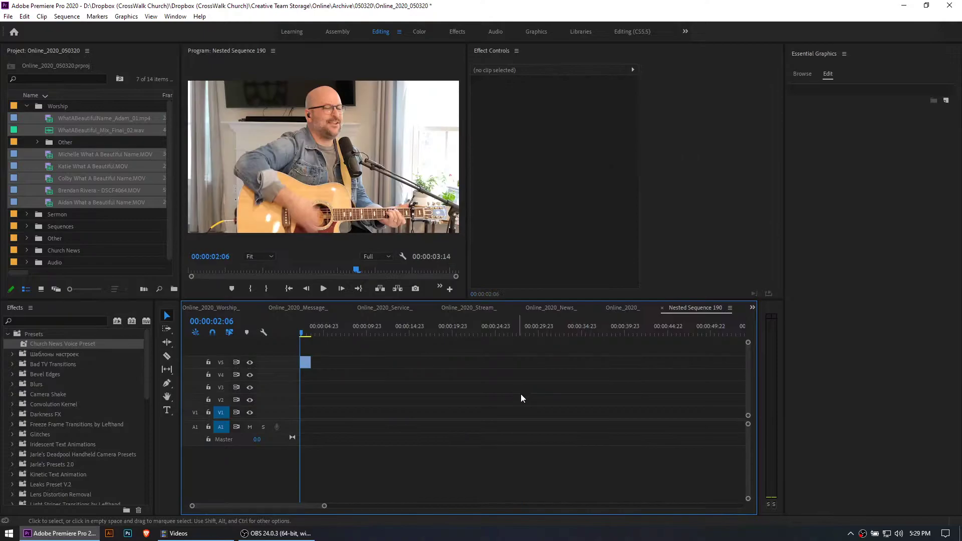
{"action": "left_click", "coordinate": [305, 363]}
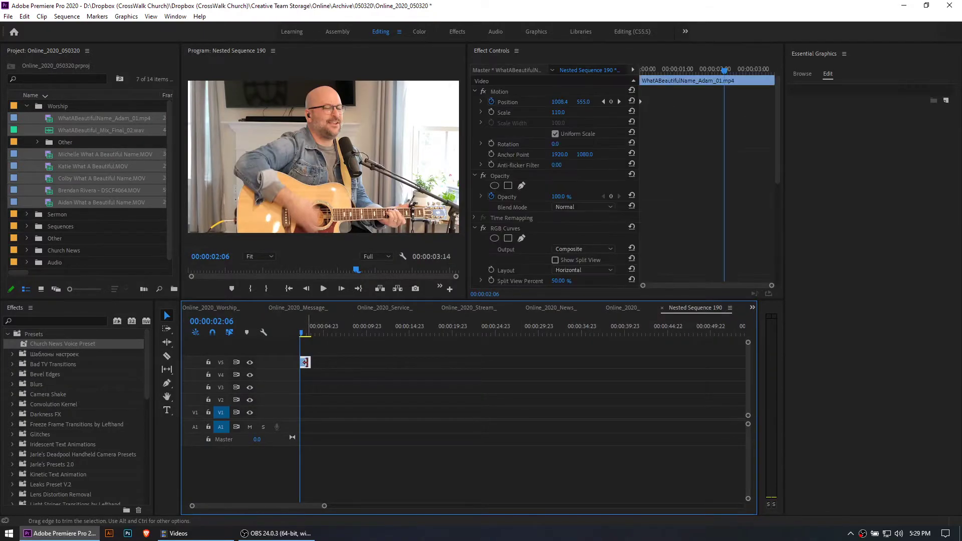
{"action": "left_click", "coordinate": [226, 309]}
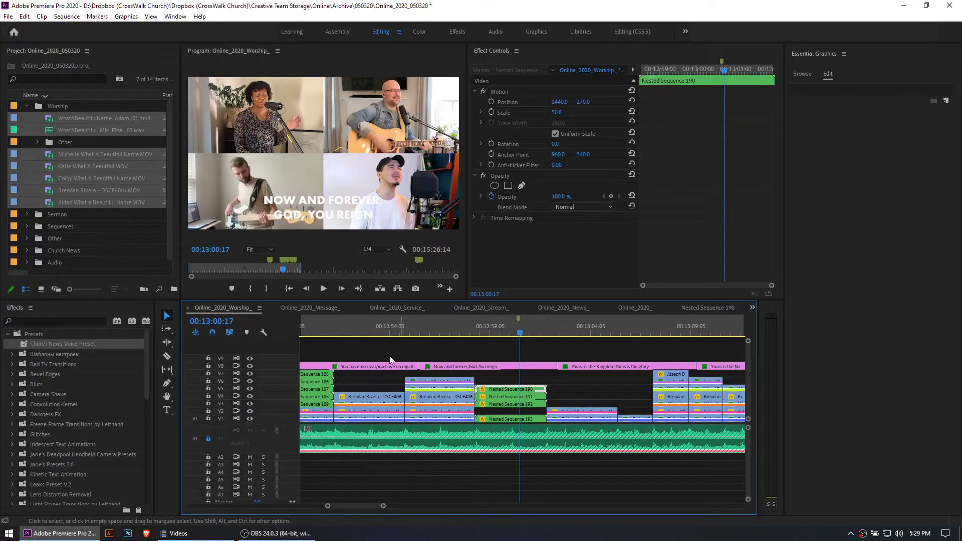
Reset the Position and Scale of Nested Sequence 190 and view the full-frame guitarist at 00:12:59:15
{"action": "right_click", "coordinate": [515, 387]}
{"action": "left_click", "coordinate": [502, 381]}
{"action": "left_click", "coordinate": [515, 389]}
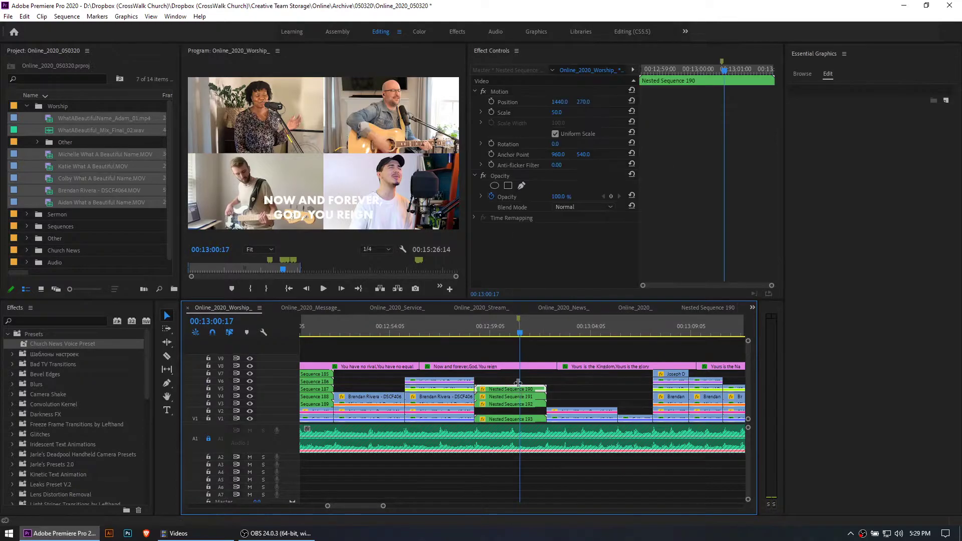
{"action": "left_click", "coordinate": [631, 100]}
{"action": "left_click", "coordinate": [631, 110]}
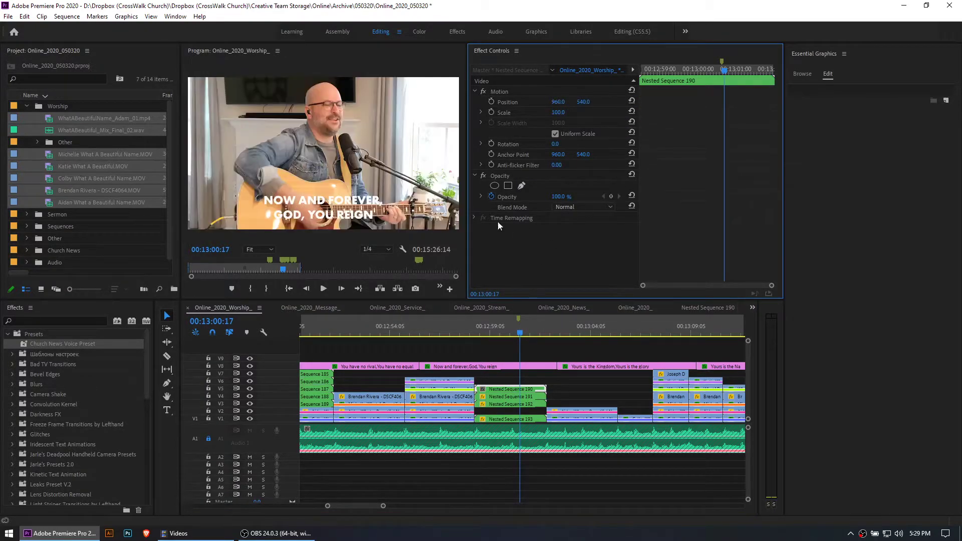
{"action": "left_click", "coordinate": [500, 329]}
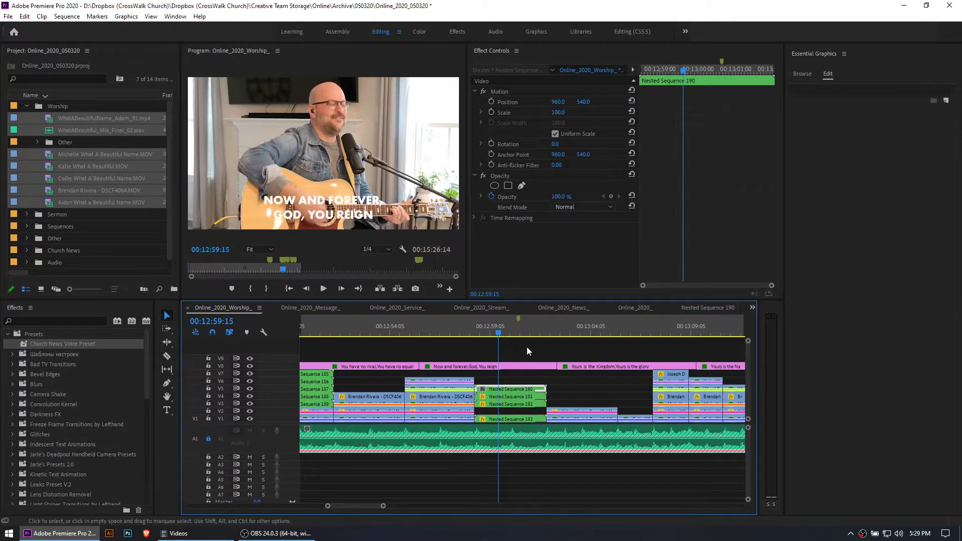
Set Nested Sequence 190's Scale to 50 and its Position to 1440, 270 to place the guitarist in the grid's upper-right quarter
{"action": "left_click", "coordinate": [565, 113]}
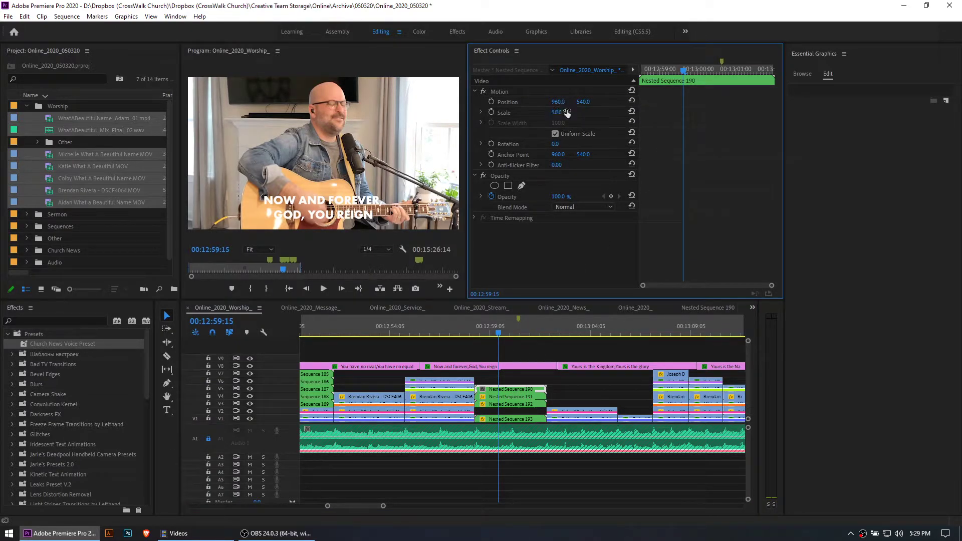
{"action": "left_click", "coordinate": [532, 394]}
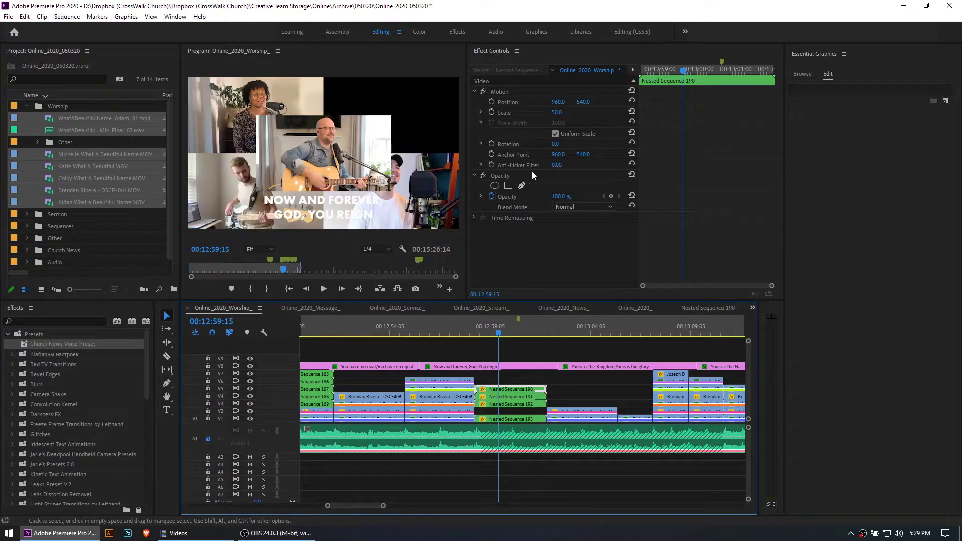
{"action": "left_click_drag", "start_coordinate": [557, 102], "coordinate": [776, 102]}
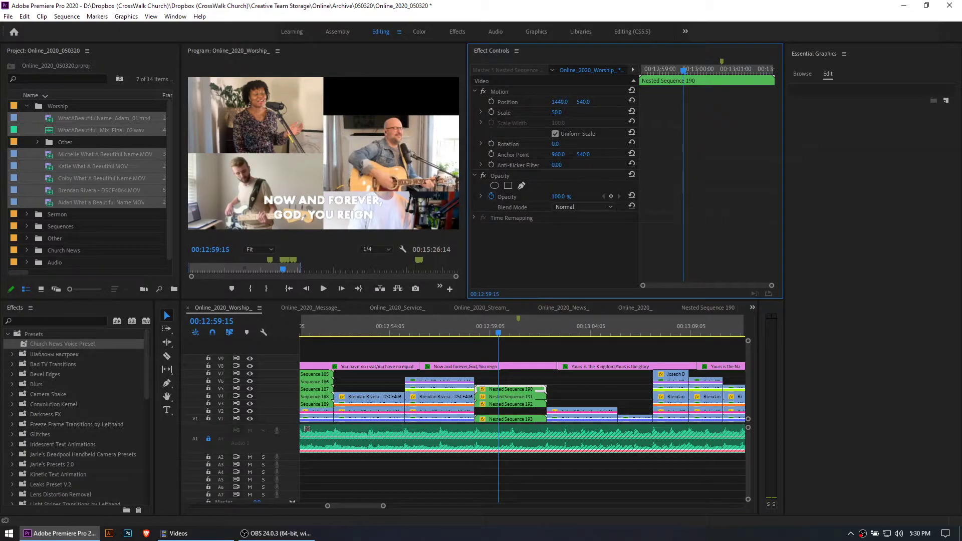
{"action": "left_click_drag", "start_coordinate": [582, 102], "coordinate": [498, 102]}
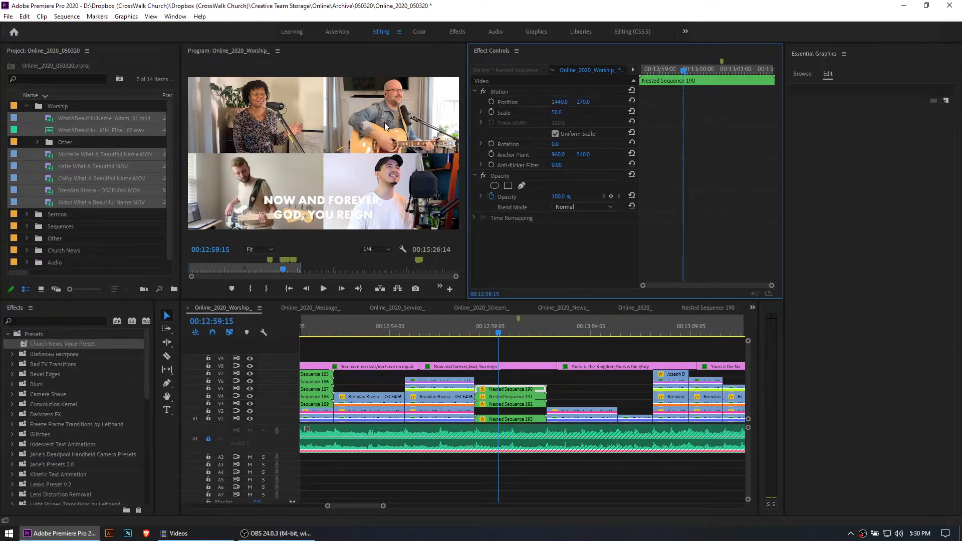
Shift Nested Sequence 191 in the four-way grid horizontally to a Position X of 1433
{"action": "left_click", "coordinate": [510, 396]}
{"action": "mouse_move", "coordinate": [560, 102]}
{"action": "left_mouse_down"}
{"action": "mouse_move", "coordinate": [430, 101]}
{"action": "mouse_move", "coordinate": [555, 102]}
{"action": "left_mouse_up"}
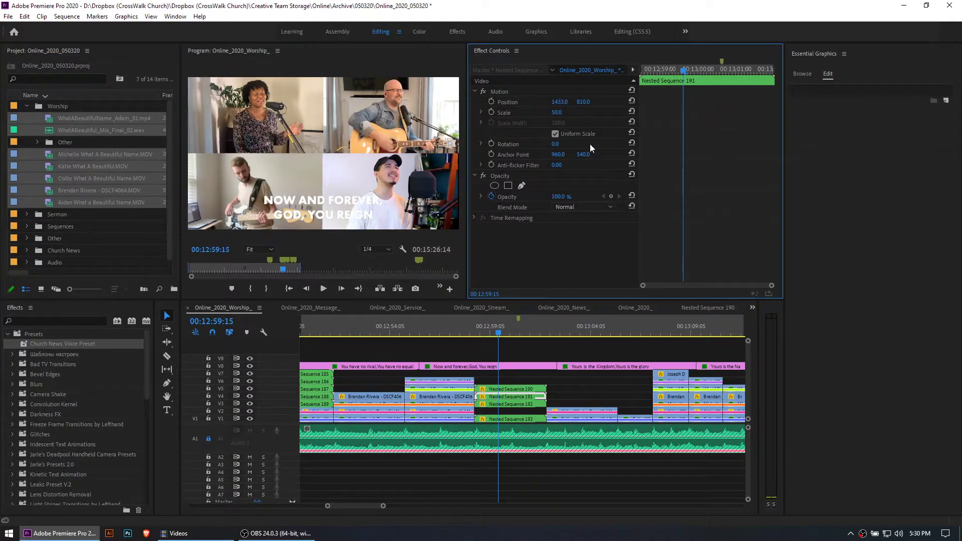
Try enlarging and shifting Nested Sequence 192 in the grid, restoring its Scale to 50 and undoing the Position change
{"action": "left_click", "coordinate": [521, 405]}
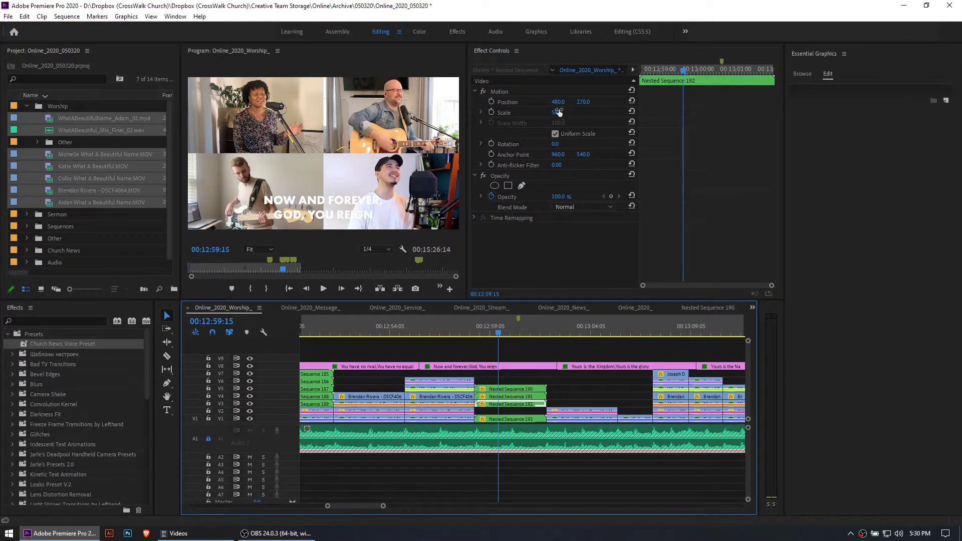
{"action": "mouse_move", "coordinate": [574, 112]}
{"action": "left_mouse_down"}
{"action": "mouse_move", "coordinate": [593, 112]}
{"action": "mouse_move", "coordinate": [565, 114]}
{"action": "left_mouse_up"}
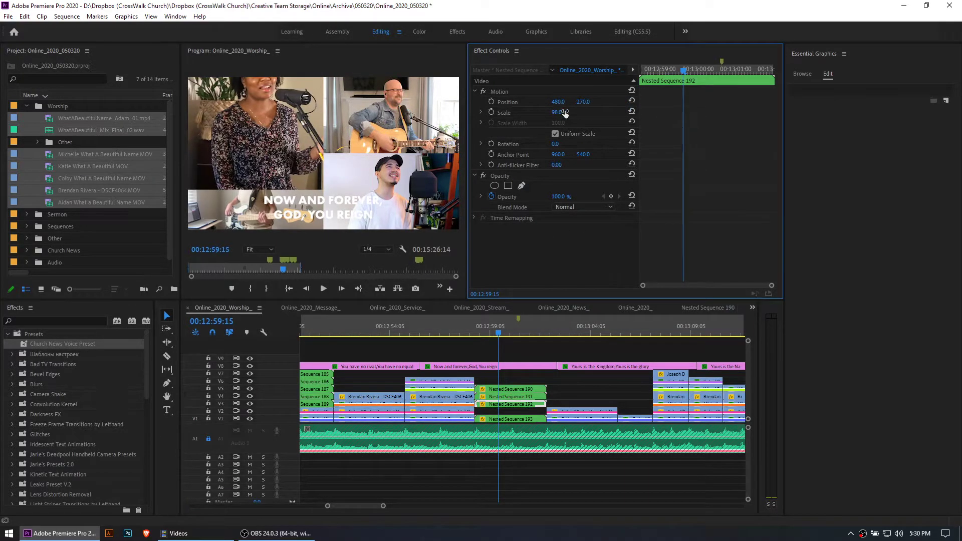
{"action": "type", "text": "50"}
{"action": "key", "text": "Return"}
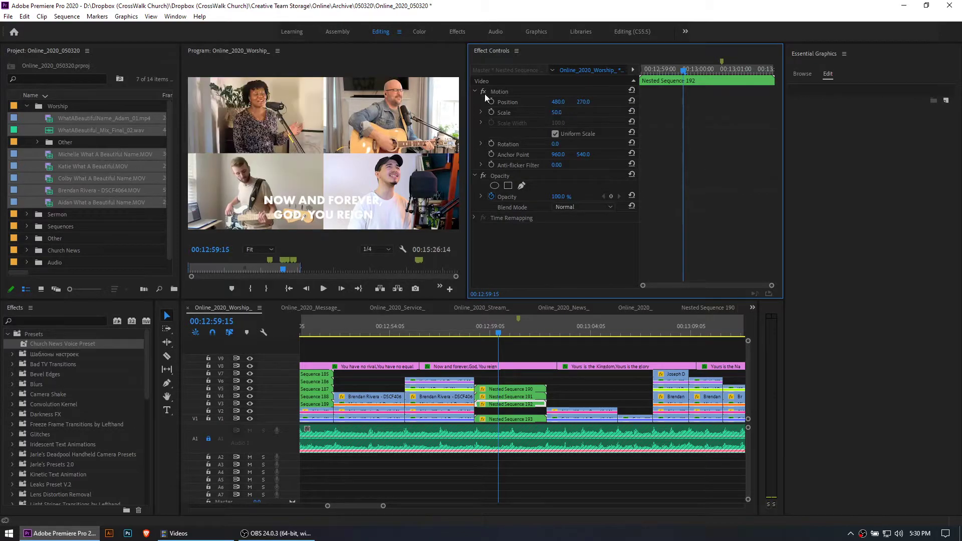
{"action": "left_click_drag", "start_coordinate": [557, 101], "coordinate": [562, 102]}
{"action": "key", "text": "ctrl+z"}
Survey the worship timeline and find the two-singer split screen built from nested sequences at 00:03:50:20
{"action": "left_click", "coordinate": [561, 385]}
{"action": "left_click", "coordinate": [507, 328]}
{"action": "scroll", "coordinate": [556, 371], "scroll_direction": "down", "scroll_amount": 5}
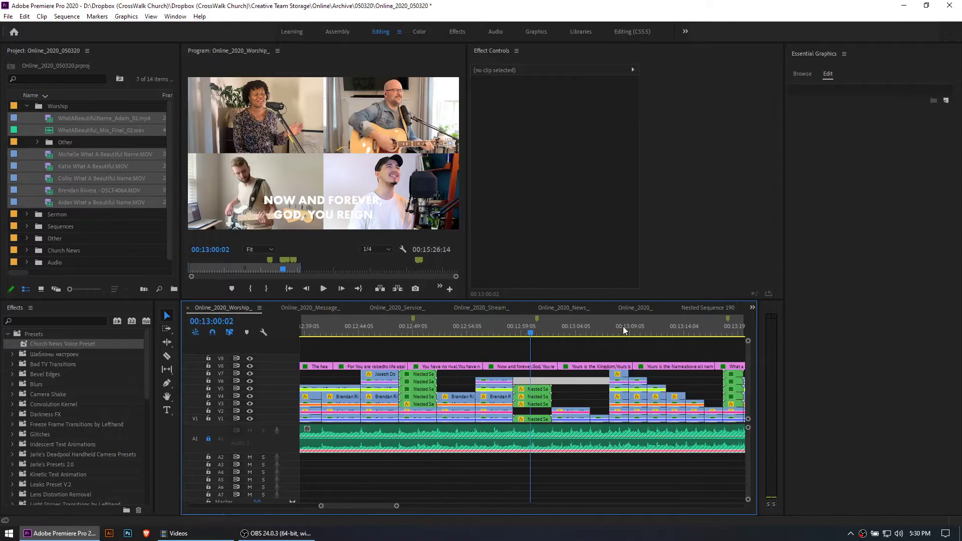
{"action": "scroll", "coordinate": [471, 367], "scroll_direction": "down", "scroll_amount": 6}
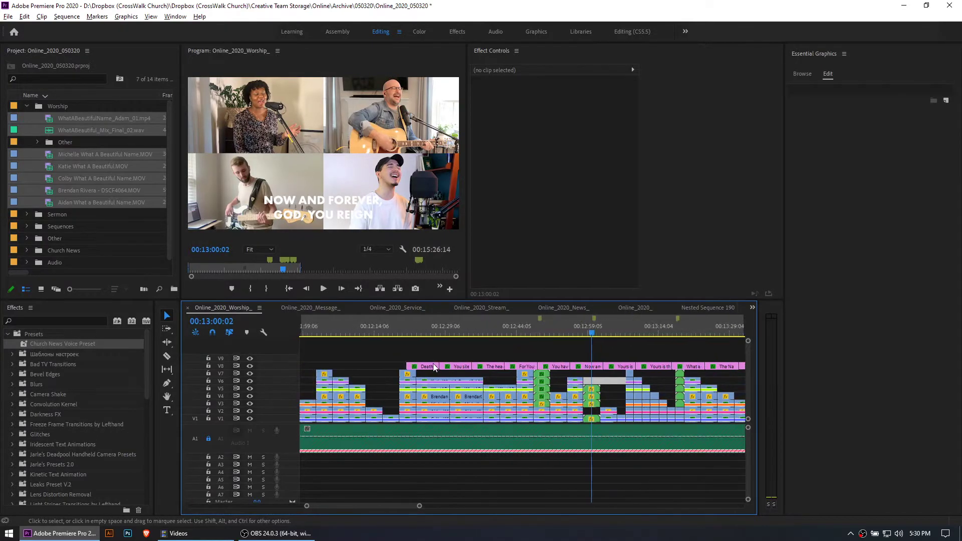
{"action": "scroll", "coordinate": [460, 367], "scroll_direction": "down", "scroll_amount": 5}
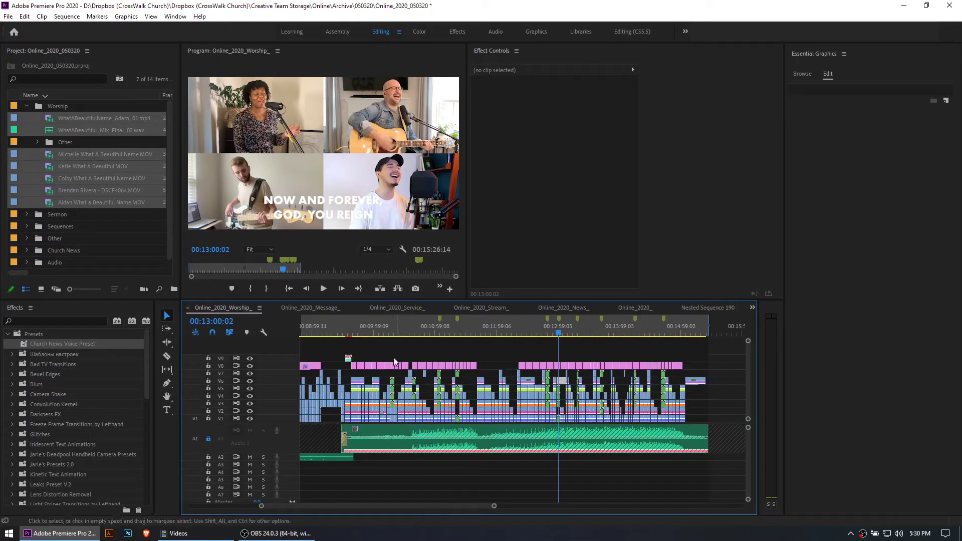
{"action": "scroll", "coordinate": [465, 362], "scroll_direction": "up", "scroll_amount": 5}
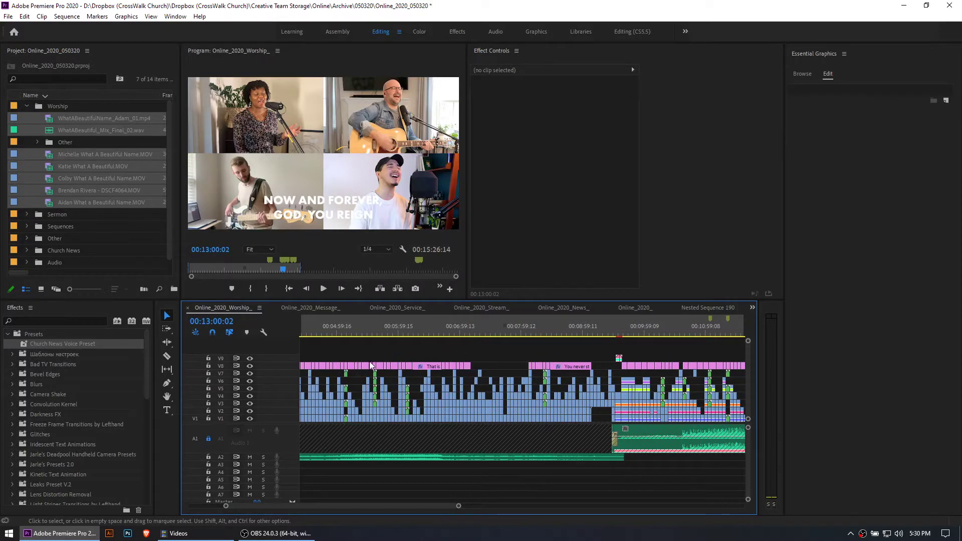
{"action": "scroll", "coordinate": [372, 364], "scroll_direction": "up", "scroll_amount": 5}
{"action": "left_click", "coordinate": [460, 331]}
{"action": "left_click_drag", "start_coordinate": [462, 327], "coordinate": [462, 327]}
{"action": "key", "text": "equal"}
{"action": "key", "text": "equal"}
{"action": "key", "text": "equal"}
{"action": "key", "text": "equal"}
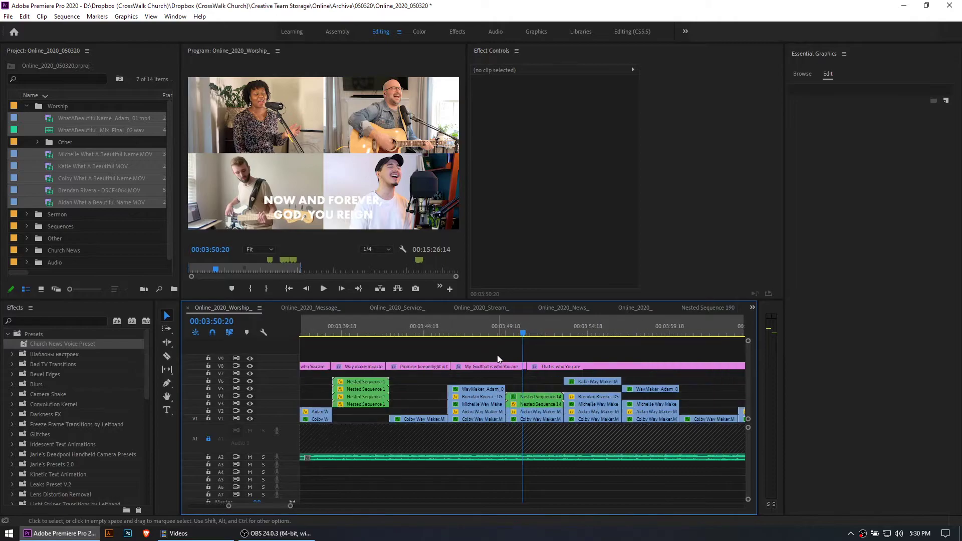
{"action": "key", "text": "equal"}
Select Nested Sequence 145 on V4, examine its effect settings, and review the two-singer split screen up to 00:03:51:15
{"action": "left_click", "coordinate": [529, 396]}
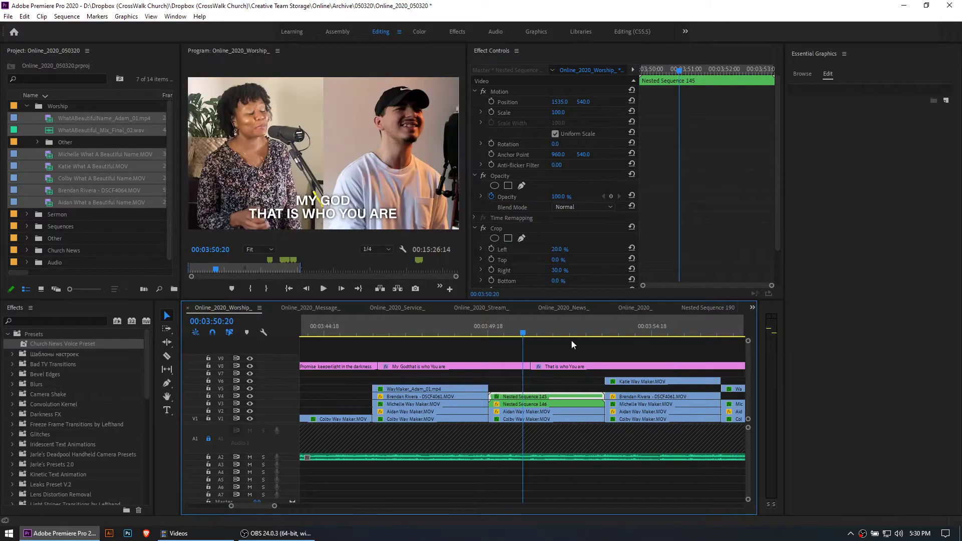
{"action": "right_click", "coordinate": [541, 399]}
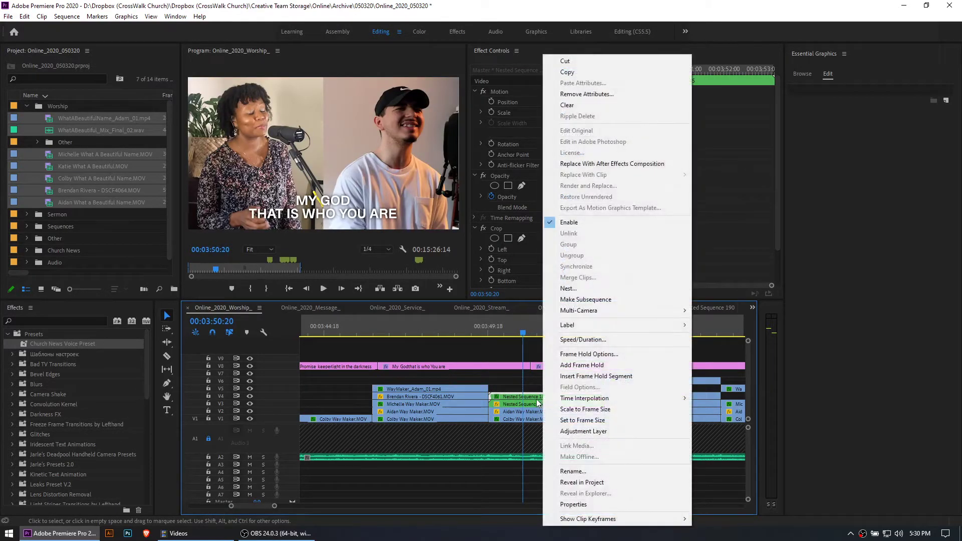
{"action": "left_click", "coordinate": [524, 387]}
{"action": "left_click", "coordinate": [538, 397]}
{"action": "key", "text": "space"}
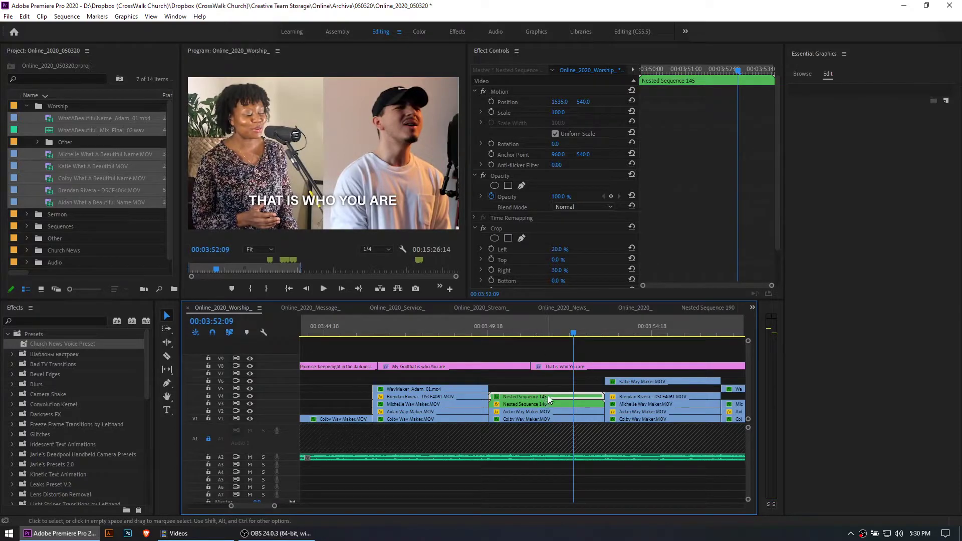
{"action": "left_click", "coordinate": [549, 328]}
Search the effects for "crop" and select the Crop video effect in the Transform group
{"action": "left_click", "coordinate": [59, 320]}
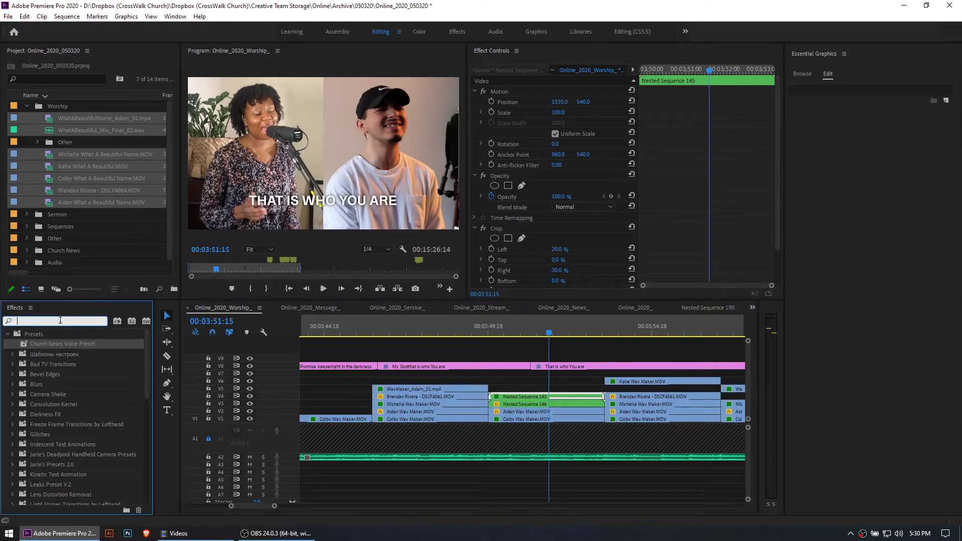
{"action": "type", "text": "crop"}
{"action": "left_click_drag", "start_coordinate": [148, 359], "coordinate": [156, 494]}
{"action": "left_click", "coordinate": [35, 478]}
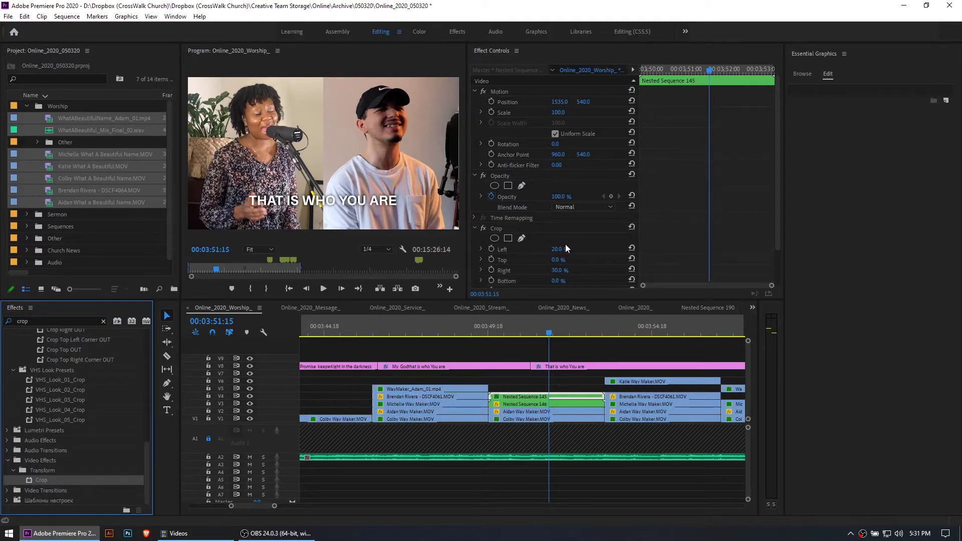
Try a different Left crop on Nested Sequence 145 and return it to 20%
{"action": "left_click", "coordinate": [558, 398]}
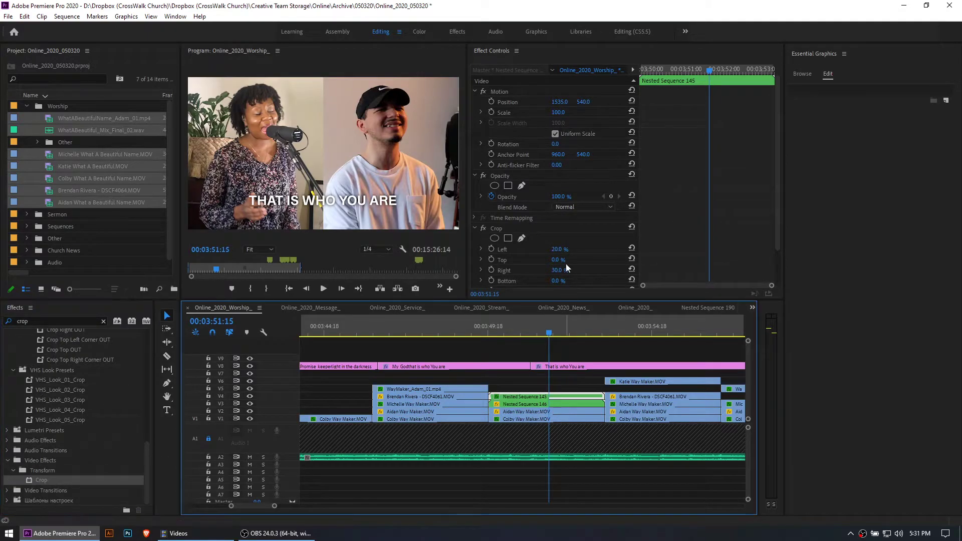
{"action": "left_click_drag", "start_coordinate": [558, 251], "coordinate": [550, 250]}
{"action": "left_click", "coordinate": [562, 250]}
{"action": "type", "text": "20"}
{"action": "key", "text": "Return"}
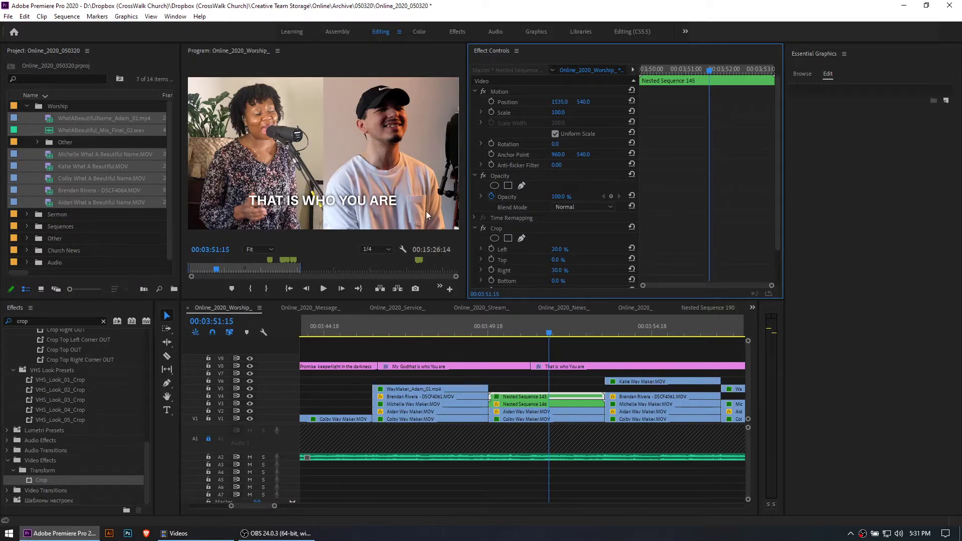
Set Nested Sequence 145's Position X to 1538 and nudge Nested Sequence 146 horizontally beside it
{"action": "mouse_move", "coordinate": [560, 102]}
{"action": "left_mouse_down"}
{"action": "mouse_move", "coordinate": [418, 102]}
{"action": "mouse_move", "coordinate": [562, 102]}
{"action": "left_mouse_up"}
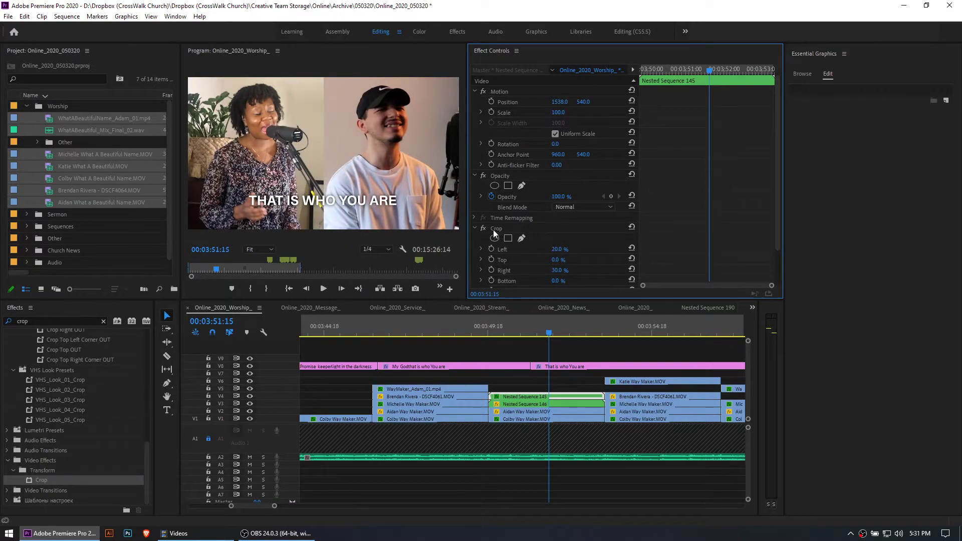
{"action": "left_click", "coordinate": [558, 403]}
{"action": "mouse_move", "coordinate": [558, 102]}
{"action": "left_mouse_down"}
{"action": "mouse_move", "coordinate": [509, 102]}
{"action": "mouse_move", "coordinate": [559, 102]}
{"action": "left_mouse_up"}
{"action": "left_click", "coordinate": [529, 383]}
Play the two-singer split screen around 00:03:51:07 to review the repositioned halves
{"action": "key", "text": "minus"}
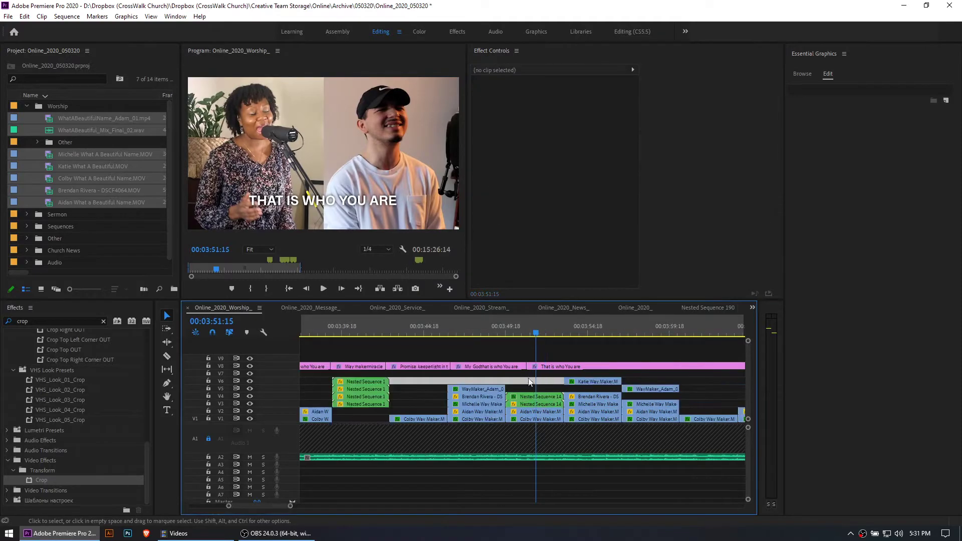
{"action": "key", "text": "minus"}
{"action": "left_click", "coordinate": [511, 330]}
{"action": "key", "text": "space"}
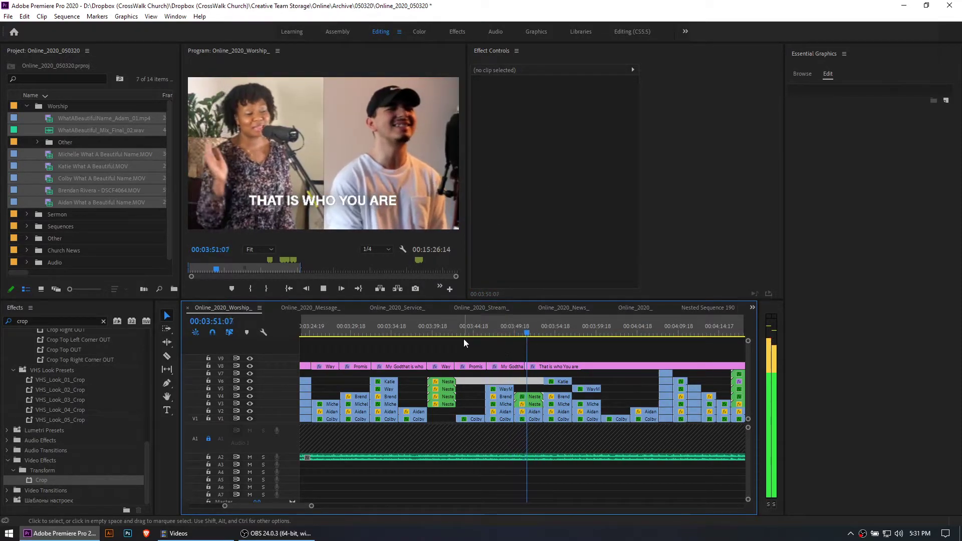
Go to the four-way grid at 00:03:41:23 and save the project
{"action": "left_click", "coordinate": [451, 325]}
{"action": "key", "text": "minus"}
{"action": "key", "text": "minus"}
{"action": "key", "text": "minus"}
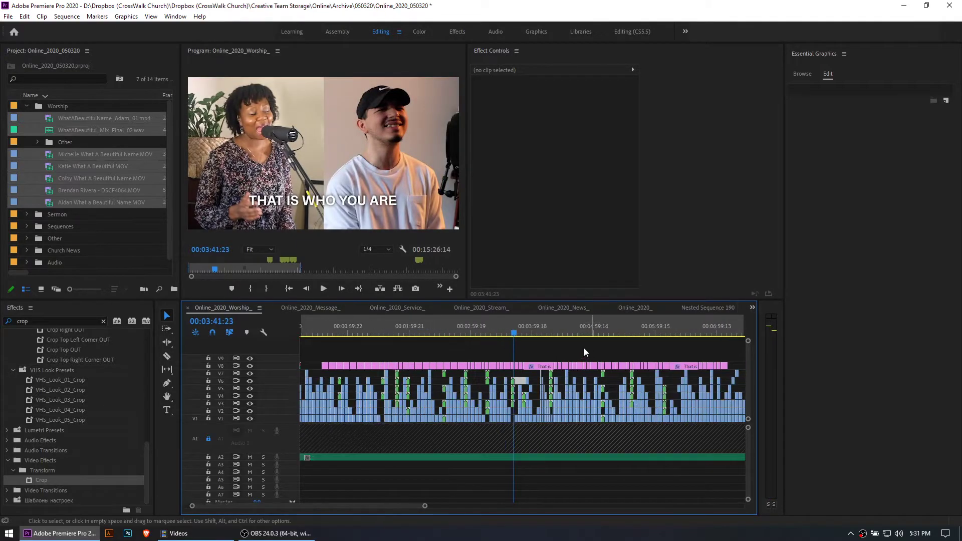
{"action": "key", "text": "ctrl+s"}
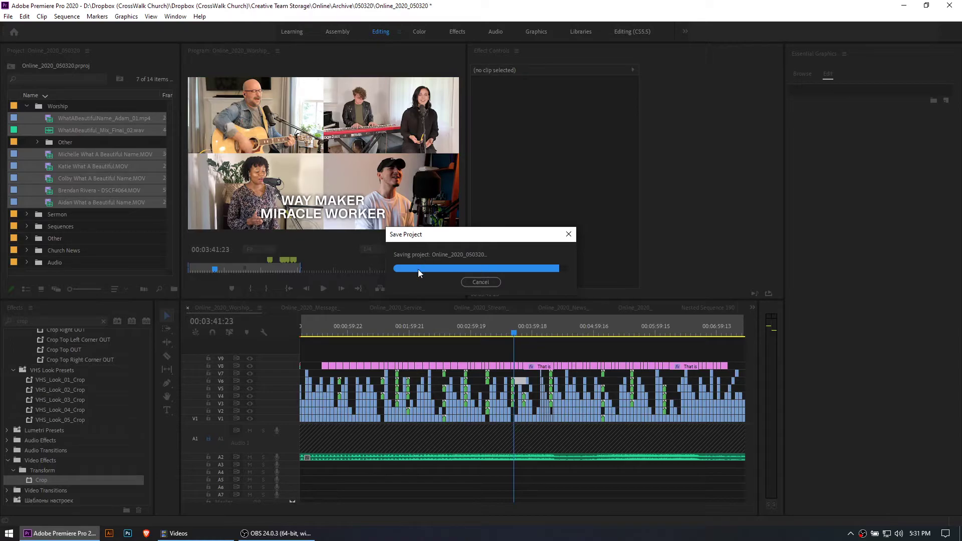
Go to the five-singer vertical split screen at 00:04:18:23 in the worship sequence
{"action": "left_click", "coordinate": [552, 329]}
{"action": "key", "text": "="}
{"action": "key", "text": "="}
{"action": "key", "text": "="}
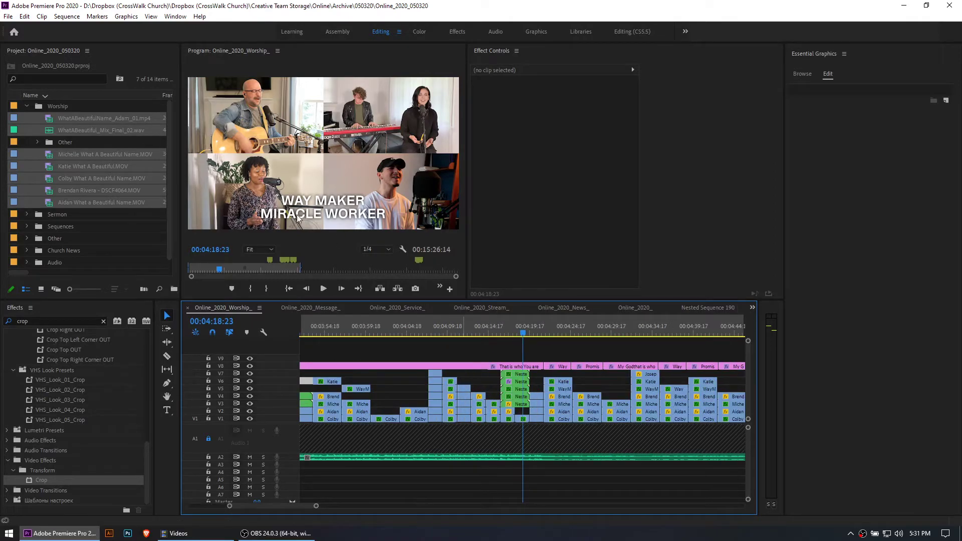
{"action": "left_click", "coordinate": [24, 16]}
{"action": "mouse_move", "coordinate": [116, 344]}
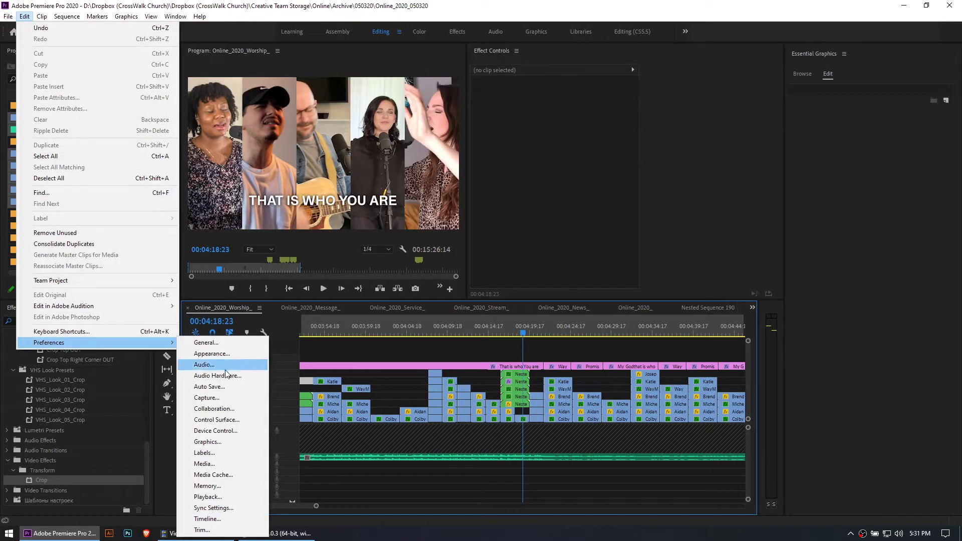
{"action": "left_click", "coordinate": [517, 352]}
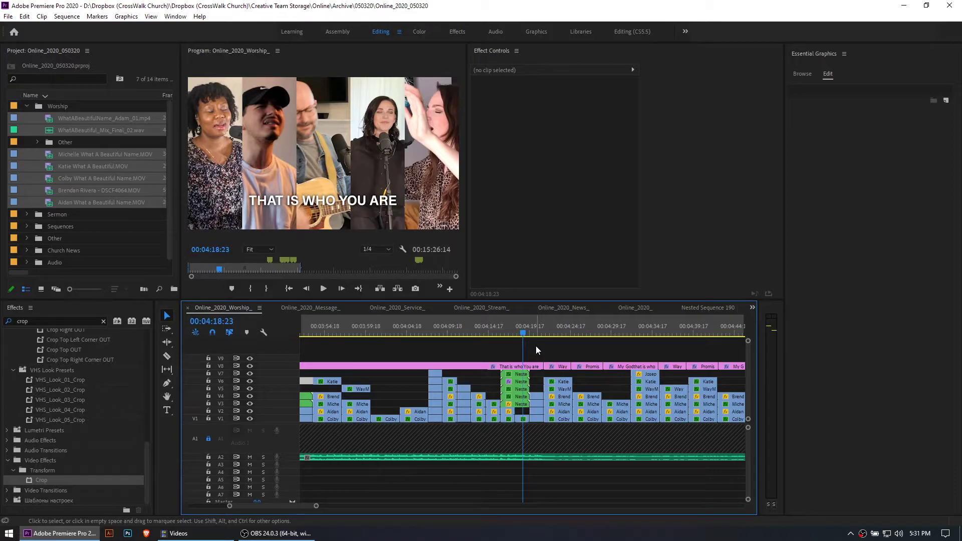
{"action": "key", "text": "minus"}
{"action": "key", "text": "minus"}
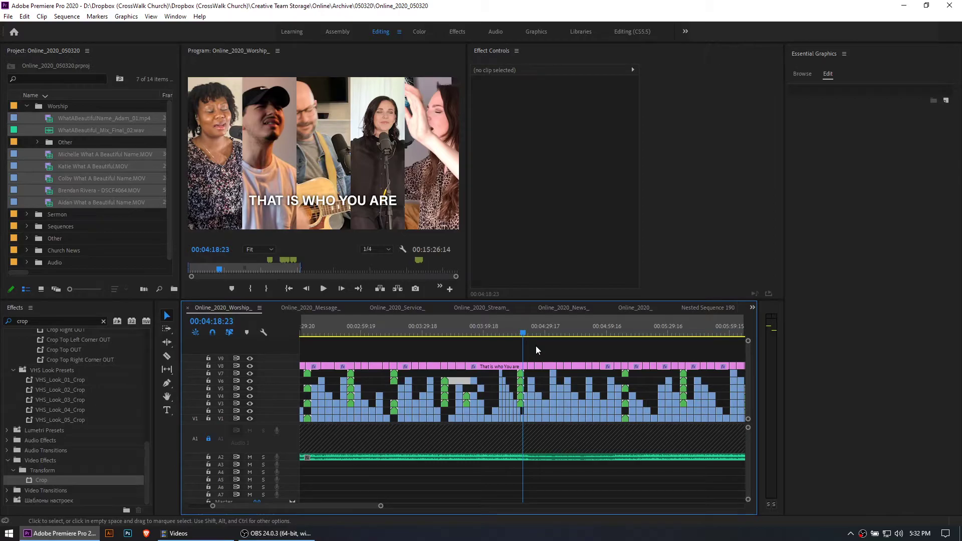
Examine the Position and Crop settings of Nested Sequences 148, 147 and 149 in the five-singer split screen
{"action": "key", "text": "equal"}
{"action": "key", "text": "equal"}
{"action": "key", "text": "equal"}
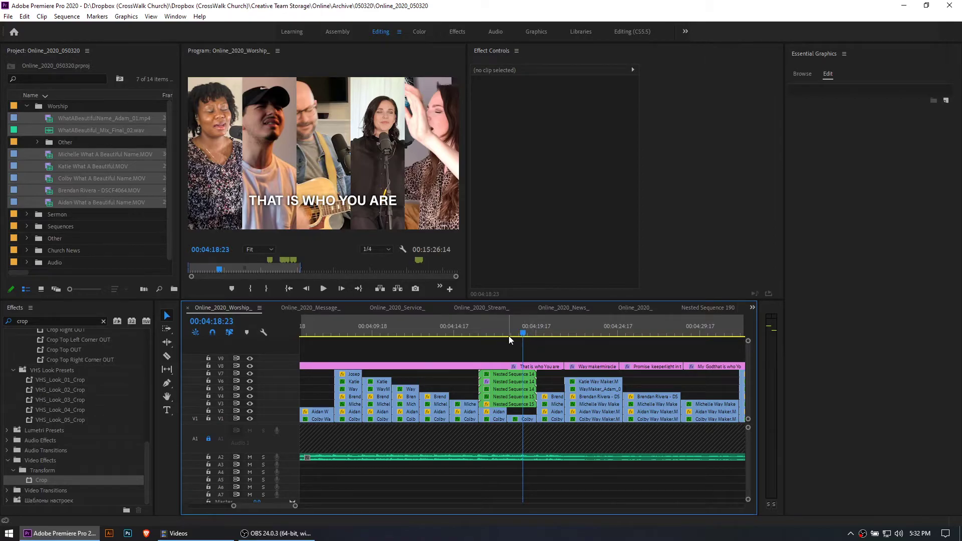
{"action": "left_click", "coordinate": [515, 381]}
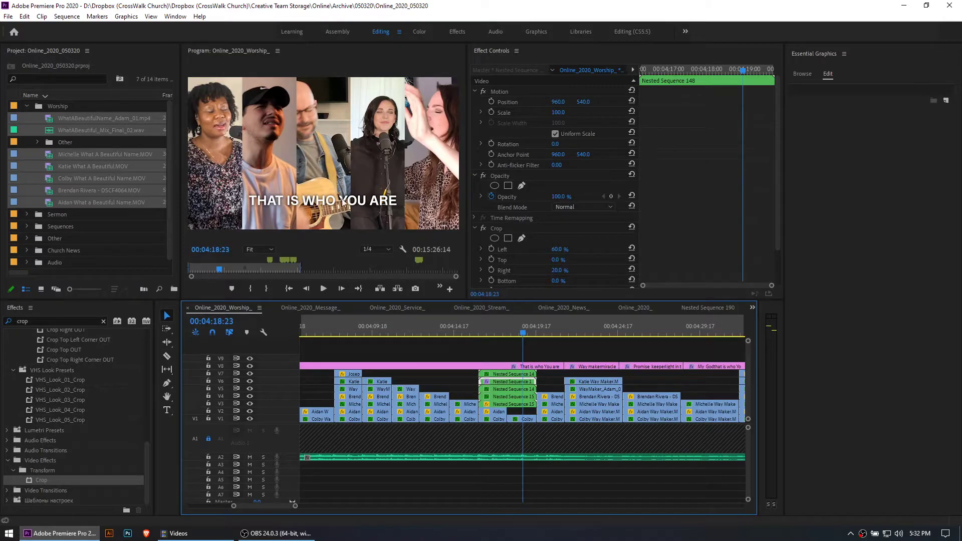
{"action": "left_click", "coordinate": [565, 247]}
{"action": "left_click", "coordinate": [588, 257]}
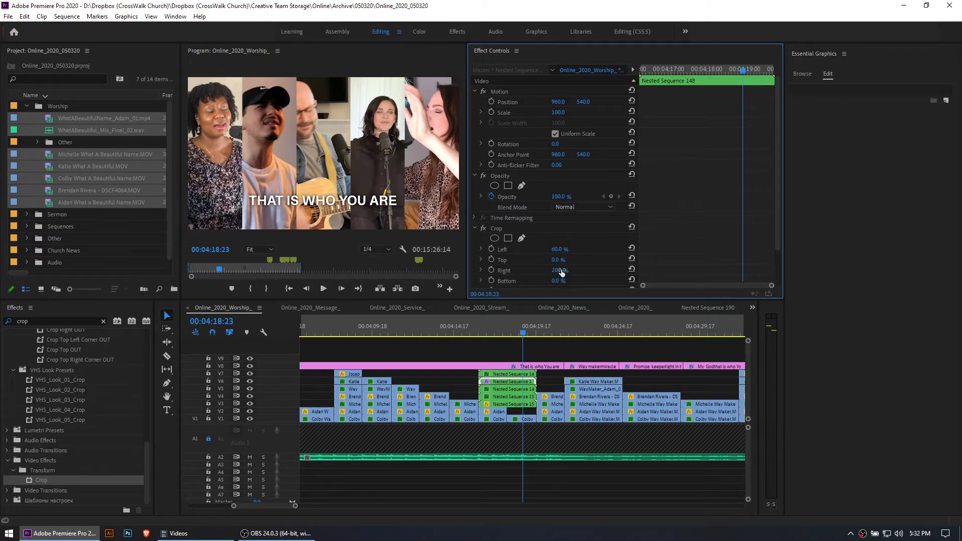
{"action": "left_click", "coordinate": [527, 374]}
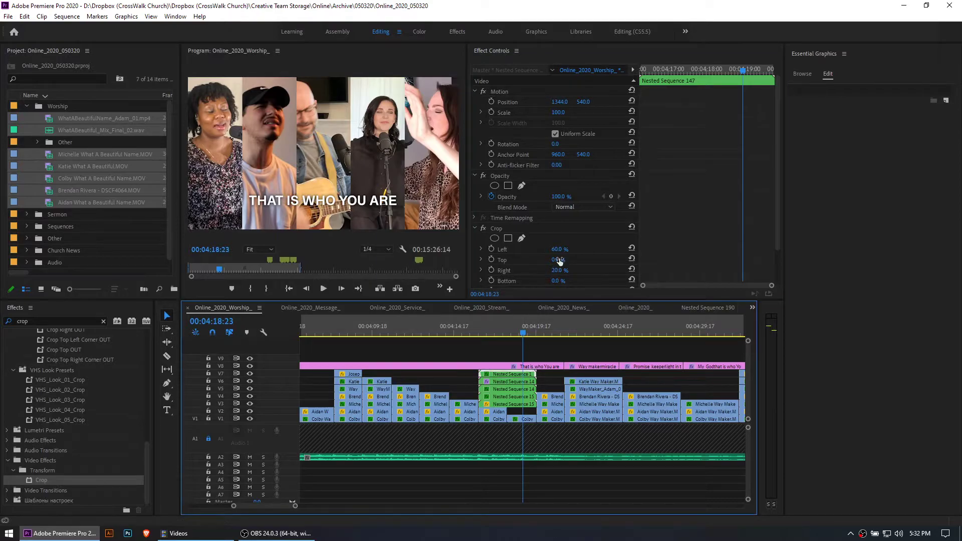
{"action": "left_click", "coordinate": [525, 389]}
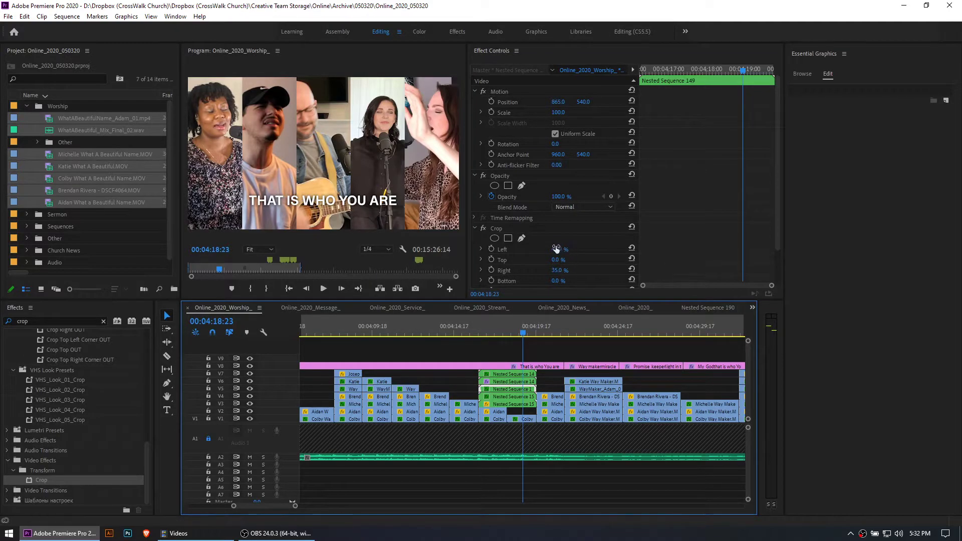
{"action": "left_click_drag", "start_coordinate": [560, 272], "coordinate": [570, 269]}
Try a 50% Left crop on Nested Sequence 150 in the five-singer split screen, and undo it
{"action": "left_click", "coordinate": [517, 396]}
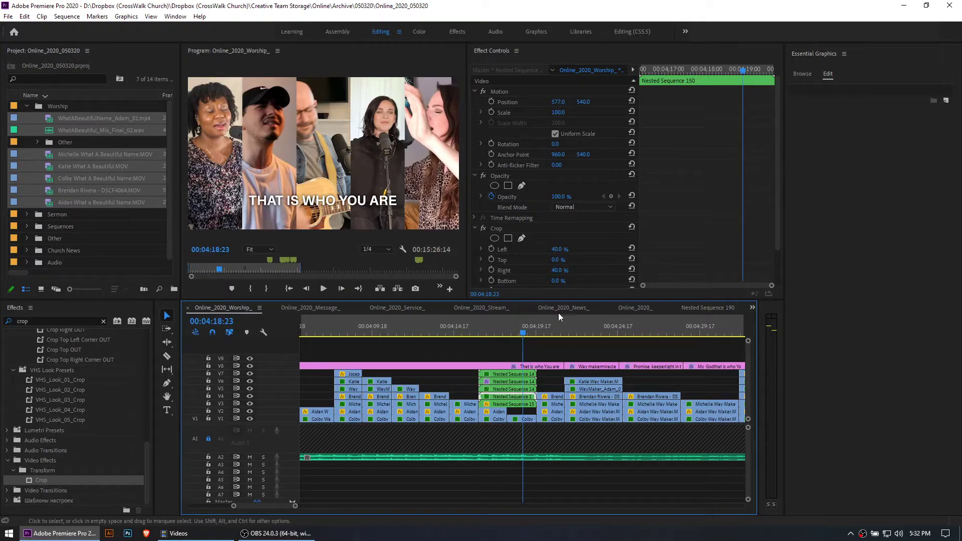
{"action": "left_click_drag", "start_coordinate": [558, 249], "coordinate": [581, 260]}
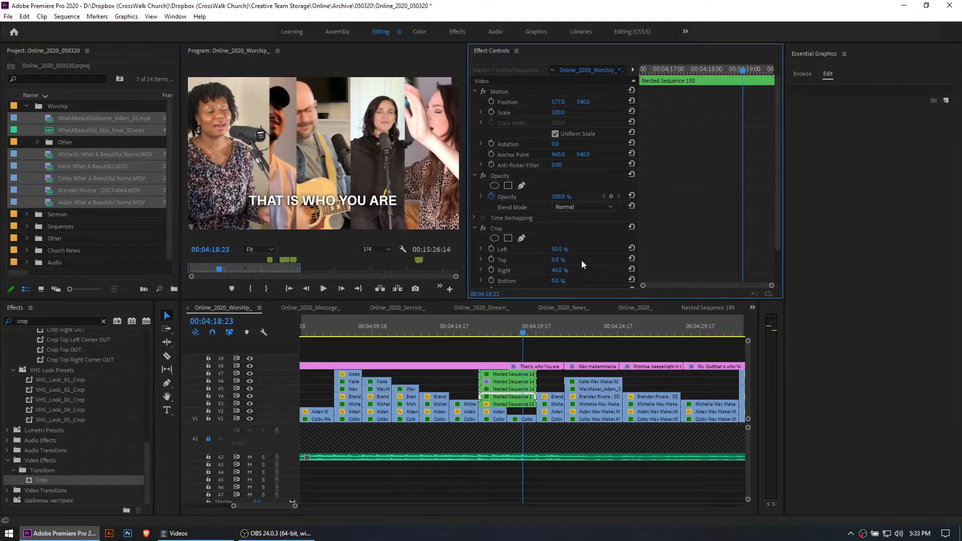
{"action": "key", "text": "ctrl+z"}
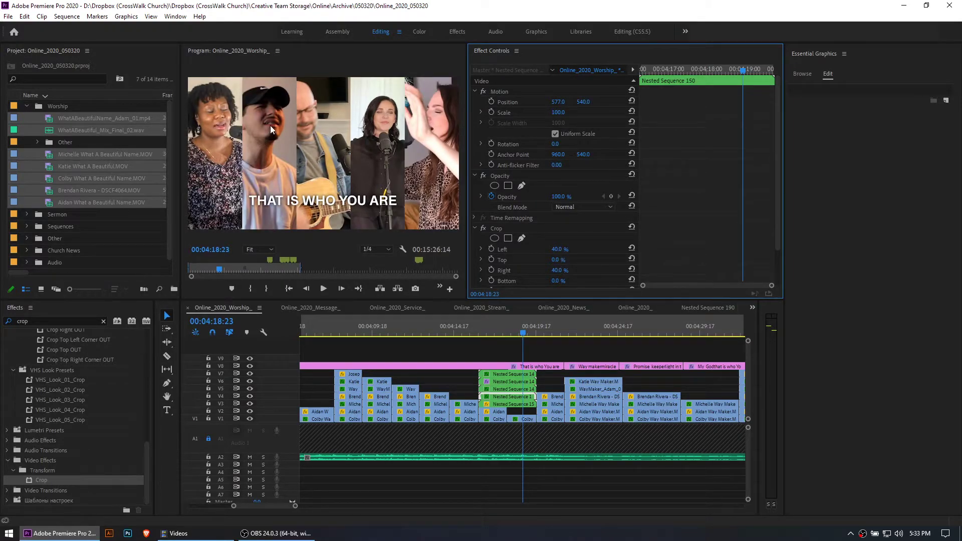
Try a 20% Left crop and a 60% Right crop on Nested Sequence 150, and undo both entries
{"action": "mouse_move", "coordinate": [558, 249]}
{"action": "left_mouse_down"}
{"action": "mouse_move", "coordinate": [496, 249]}
{"action": "mouse_move", "coordinate": [550, 249]}
{"action": "left_mouse_up"}
{"action": "left_click", "coordinate": [563, 249]}
{"action": "type", "text": "20"}
{"action": "key", "text": "Return"}
{"action": "left_click", "coordinate": [570, 270]}
{"action": "type", "text": "60"}
{"action": "key", "text": "Return"}
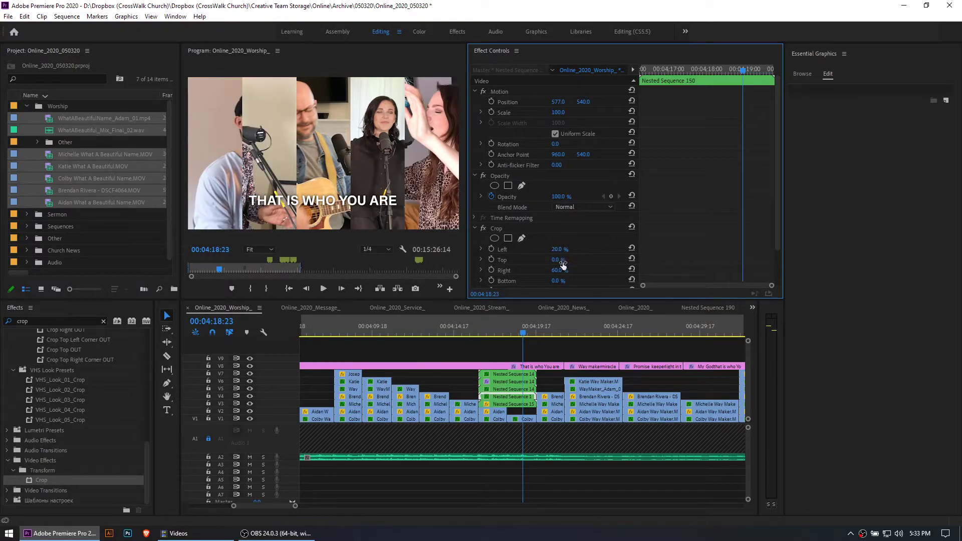
{"action": "key", "text": "ctrl+z"}
{"action": "key", "text": "ctrl+z"}
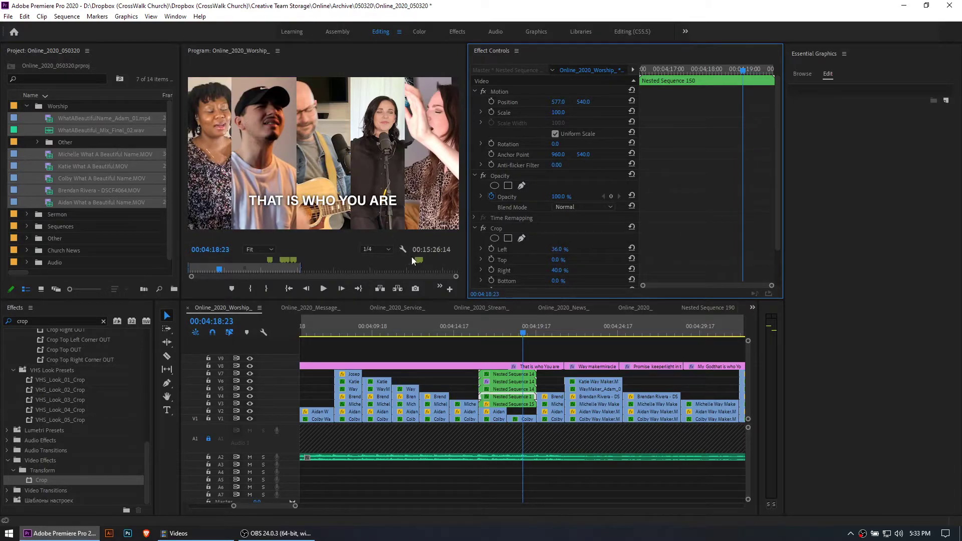
Try shifting the horizontal Position of Nested Sequences 150 and 149 in the five-singer split screen
{"action": "mouse_move", "coordinate": [558, 102]}
{"action": "left_mouse_down"}
{"action": "mouse_move", "coordinate": [477, 102]}
{"action": "mouse_move", "coordinate": [558, 102]}
{"action": "left_mouse_up"}
{"action": "left_click", "coordinate": [518, 388]}
{"action": "mouse_move", "coordinate": [557, 101]}
{"action": "left_mouse_down"}
{"action": "mouse_move", "coordinate": [525, 102]}
{"action": "mouse_move", "coordinate": [541, 101]}
{"action": "left_mouse_up"}
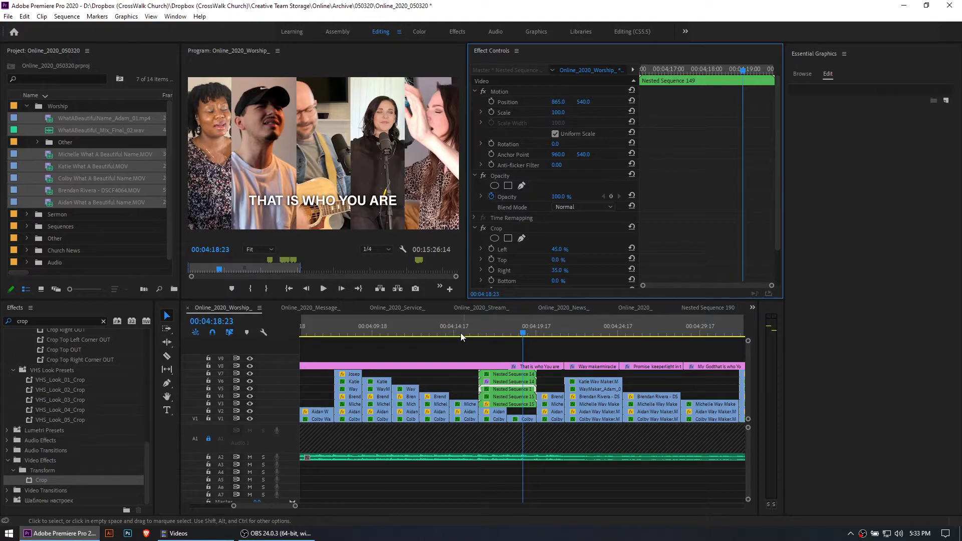
Show the Position and Crop settings of Nested Sequence 147 in the five-singer split screen
{"action": "left_click", "coordinate": [482, 348]}
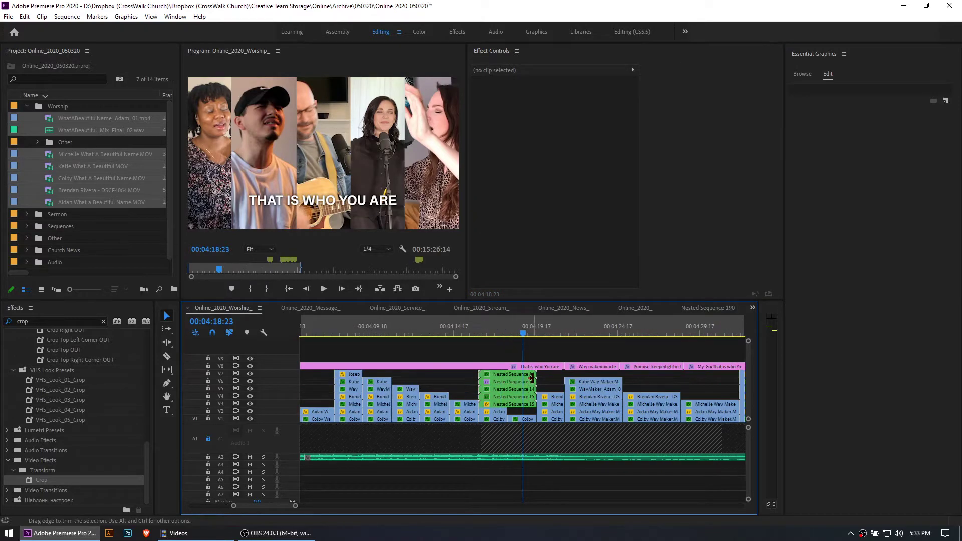
{"action": "left_click", "coordinate": [515, 374]}
{"action": "key", "text": "minus"}
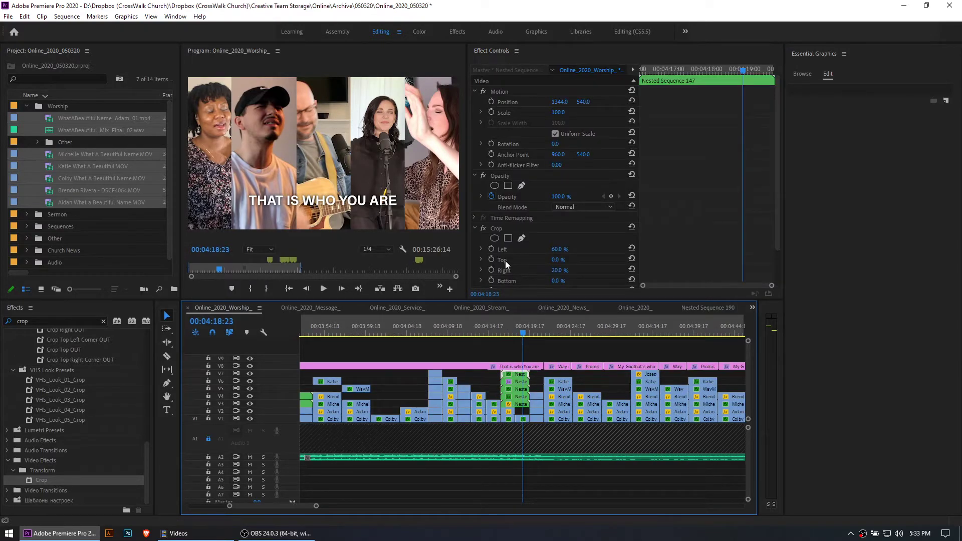
{"action": "key", "text": "equal"}
{"action": "key", "text": "minus"}
Scrub through the stacked singer clips leading to the five-singer split screen, and play the worship sequence from about 00:03:58
{"action": "left_click", "coordinate": [329, 331]}
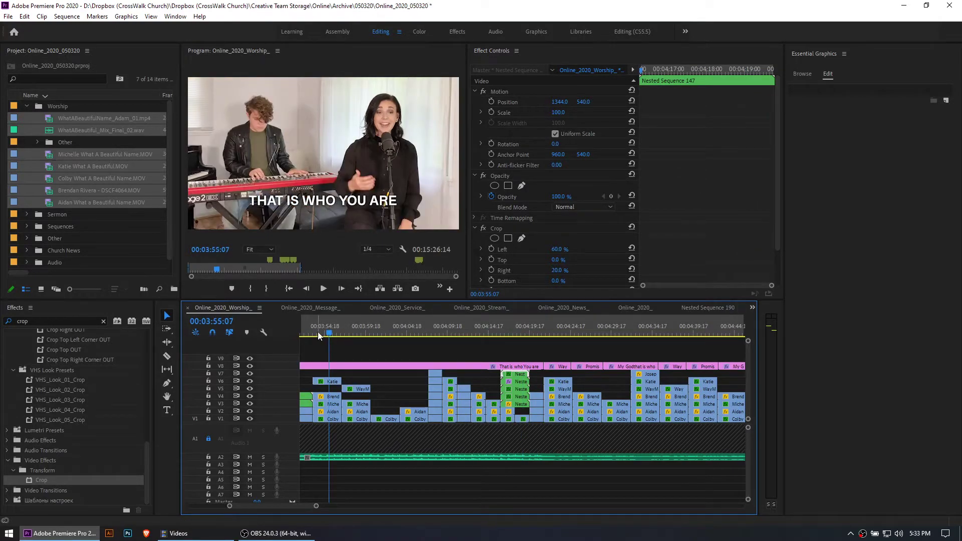
{"action": "left_click", "coordinate": [316, 332]}
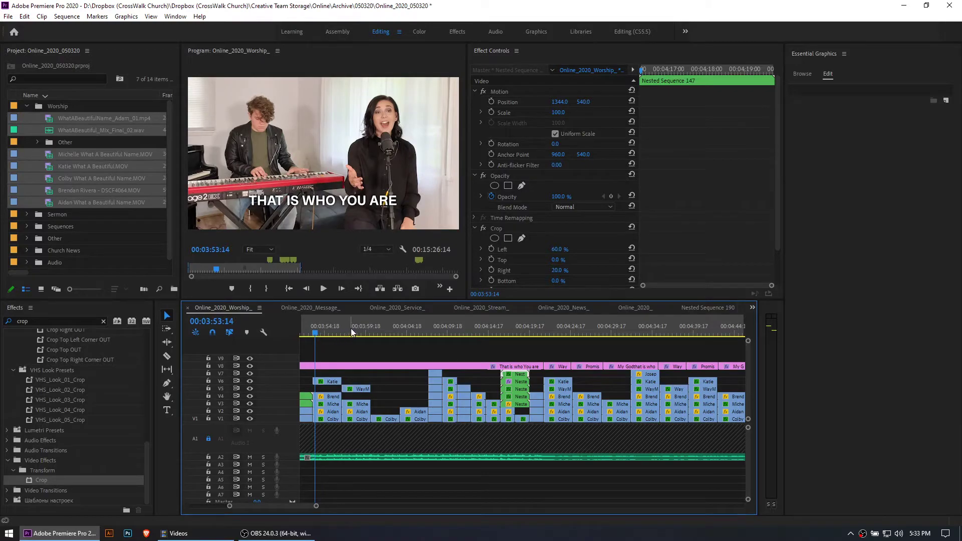
{"action": "left_click_drag", "start_coordinate": [436, 328], "coordinate": [515, 327]}
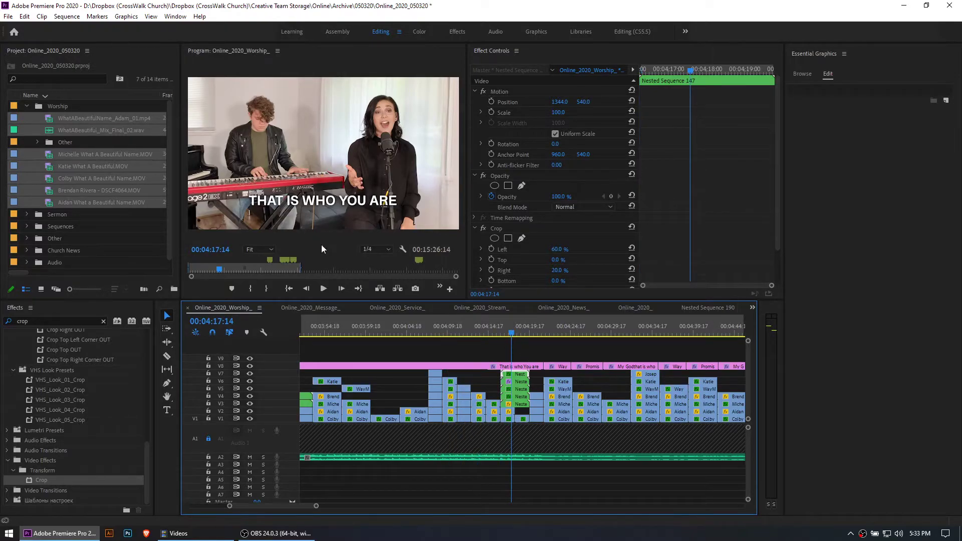
{"action": "left_click", "coordinate": [355, 332]}
{"action": "key", "text": "space"}
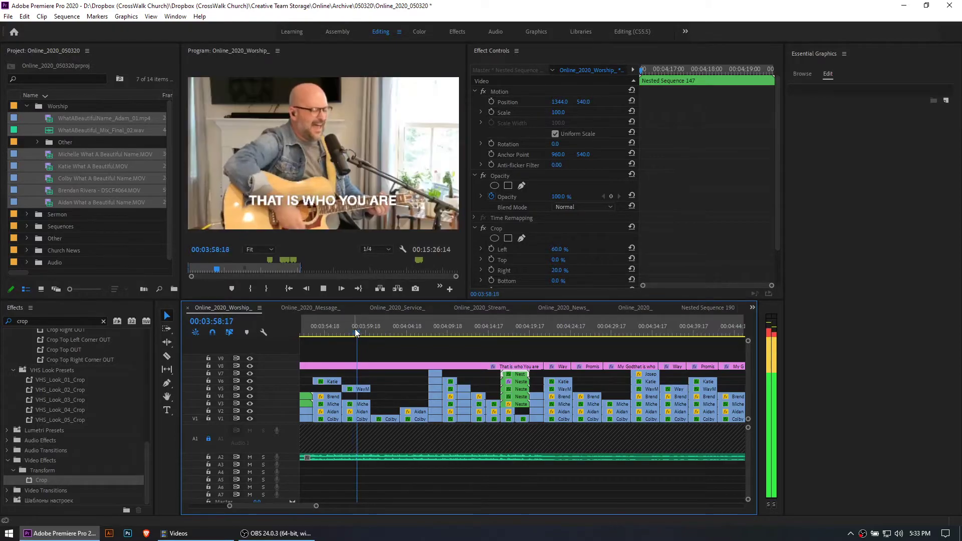
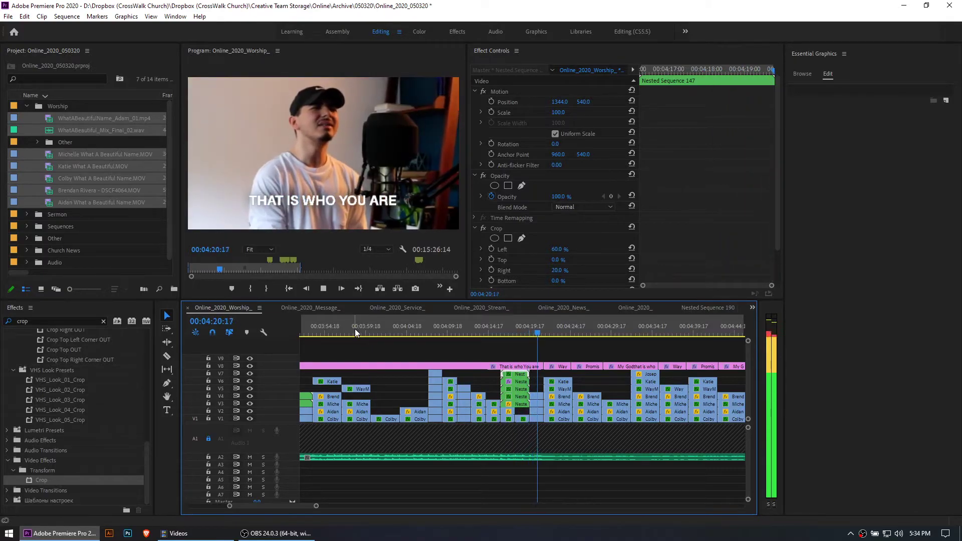
Stop playback, clear the clip selection and reduce the height of audio track A1 in the worship sequence
{"action": "key", "text": "space"}
{"action": "key", "text": "minus"}
{"action": "key", "text": "minus"}
{"action": "key", "text": "minus"}
{"action": "key", "text": "minus"}
{"action": "key", "text": "minus"}
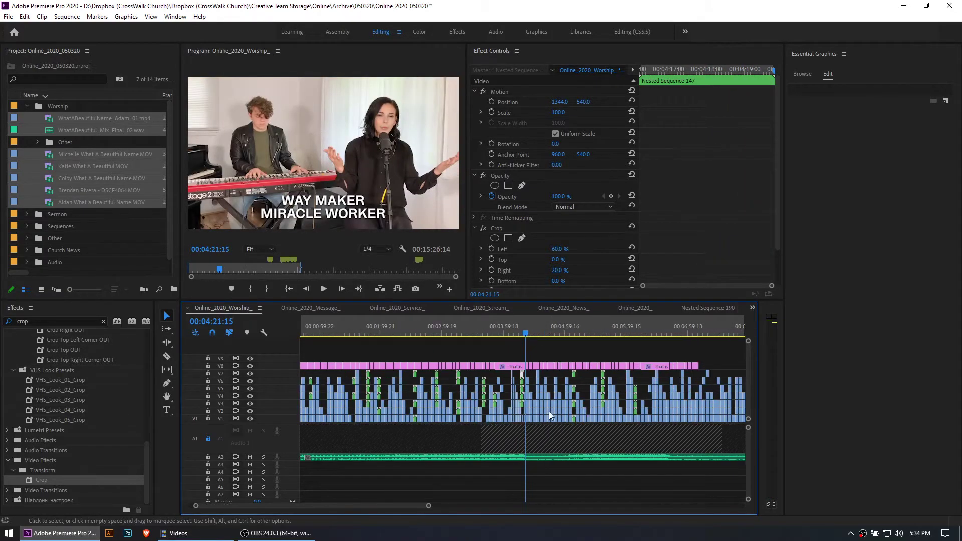
{"action": "left_click", "coordinate": [399, 434]}
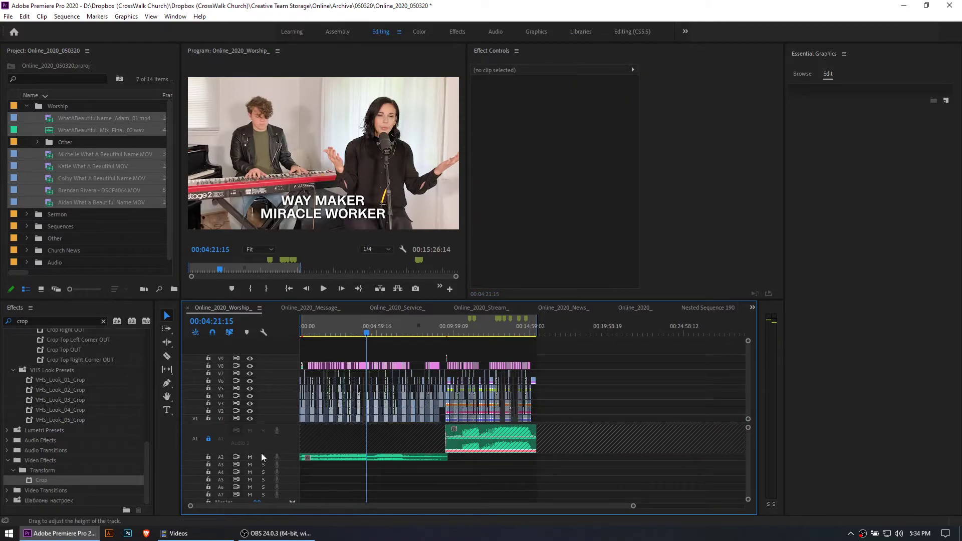
{"action": "left_click_drag", "start_coordinate": [263, 452], "coordinate": [263, 431]}
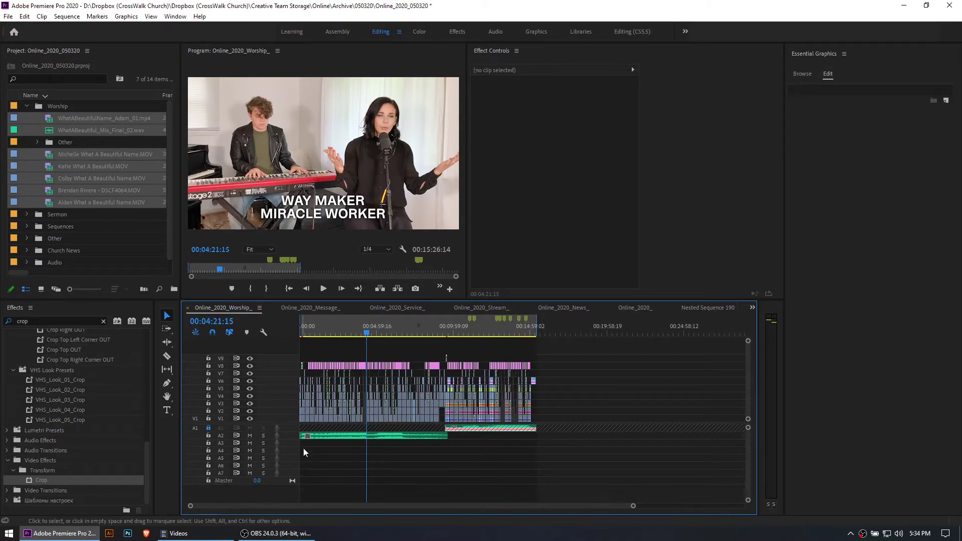
Scrub through the stacked singer clips around the five-singer split screen, between about 00:04:10 and 00:04:29
{"action": "key", "text": "minus"}
{"action": "key", "text": "equal"}
{"action": "key", "text": "equal"}
{"action": "key", "text": "equal"}
{"action": "key", "text": "equal"}
{"action": "key", "text": "equal"}
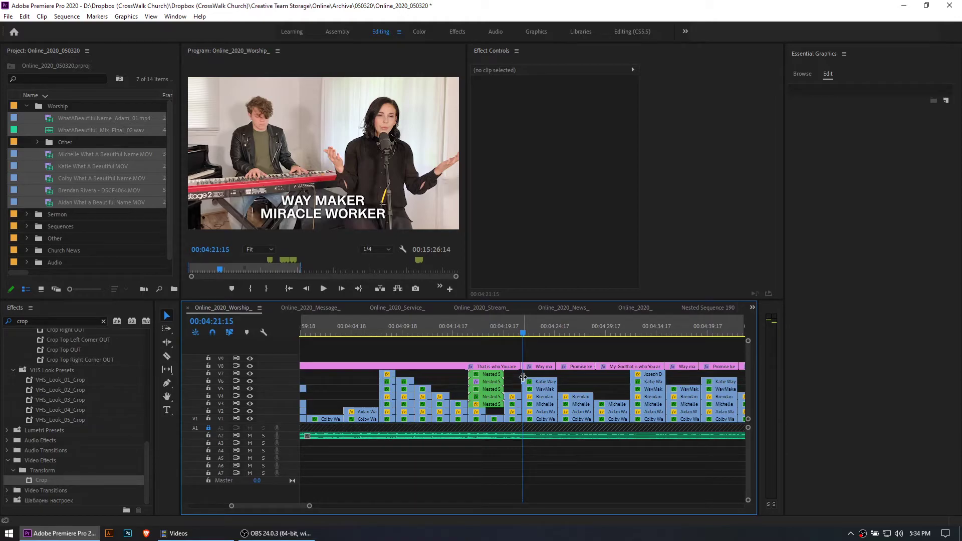
{"action": "key", "text": "equal"}
{"action": "key", "text": "minus"}
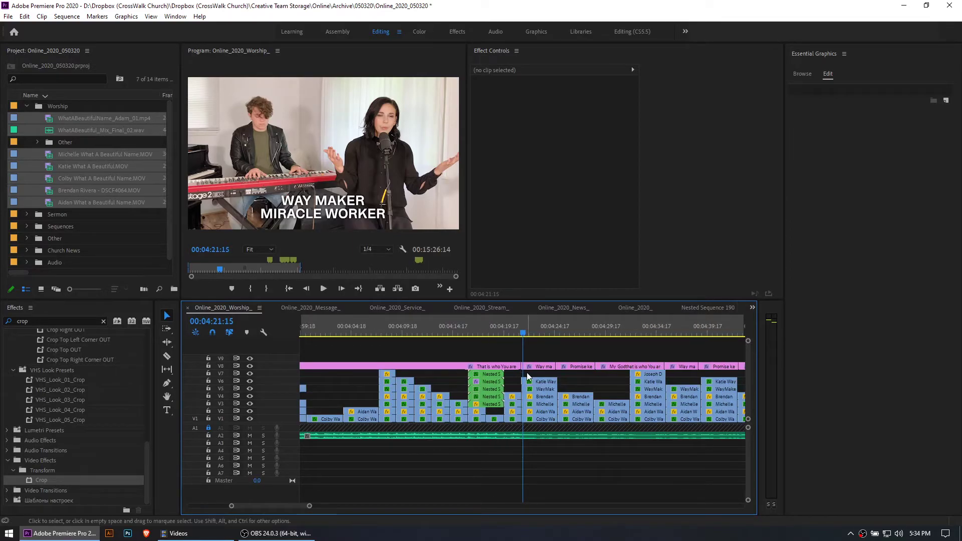
{"action": "key", "text": "minus"}
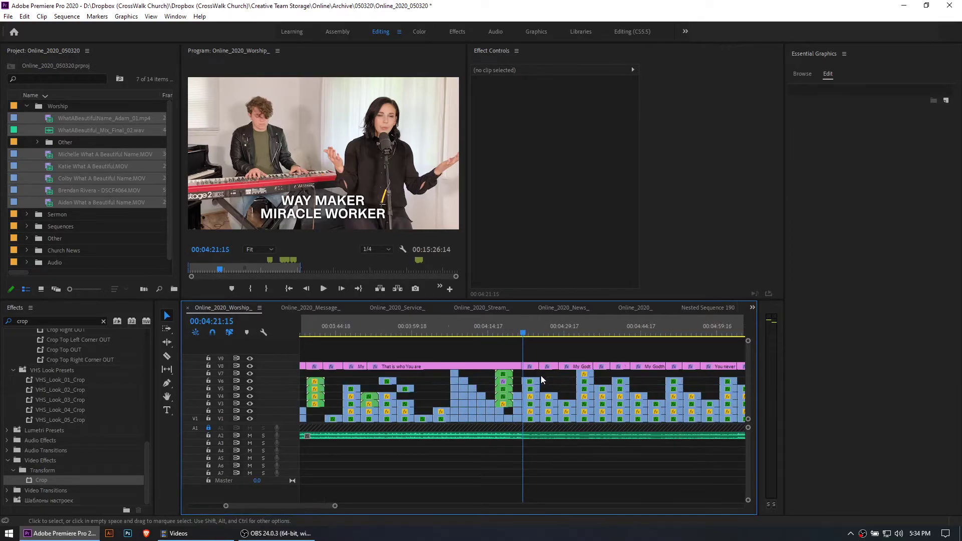
{"action": "left_click", "coordinate": [543, 326]}
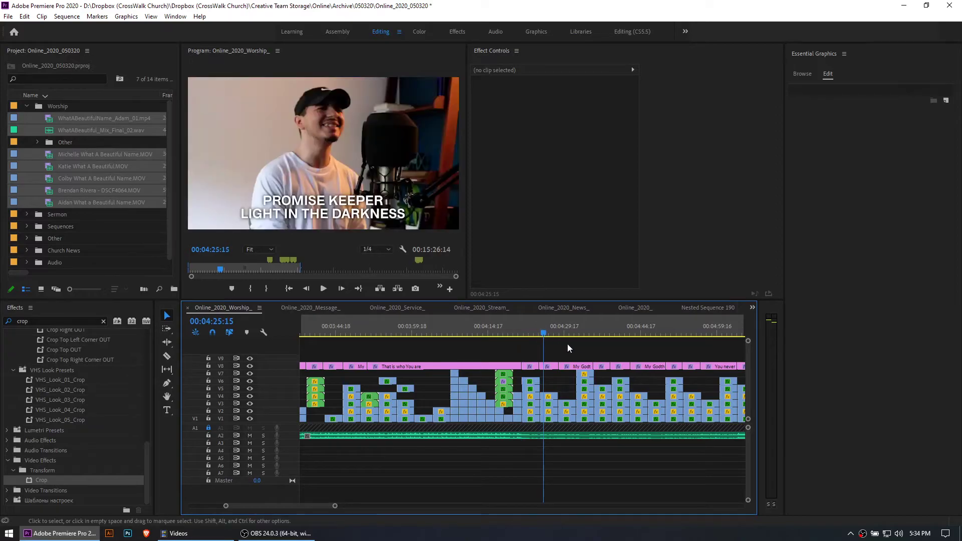
{"action": "left_click", "coordinate": [564, 330]}
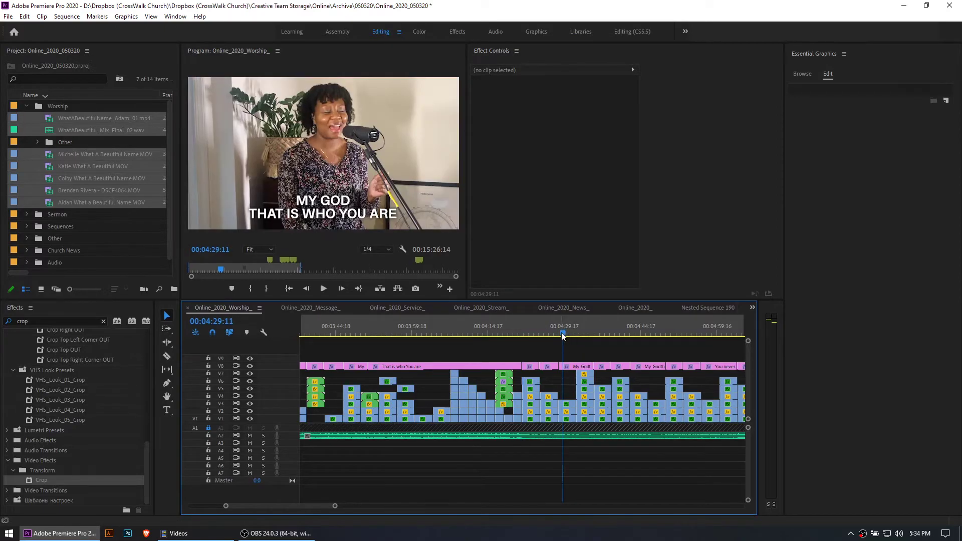
{"action": "left_click", "coordinate": [503, 327]}
{"action": "left_click_drag", "start_coordinate": [451, 326], "coordinate": [479, 326]}
{"action": "left_click", "coordinate": [500, 331]}
Review the four-singer split screen at 00:03:41:20 and the two-singer split screen at 00:03:51:13
{"action": "key", "text": "minus"}
{"action": "scroll", "coordinate": [461, 373], "scroll_direction": "up", "scroll_amount": 3}
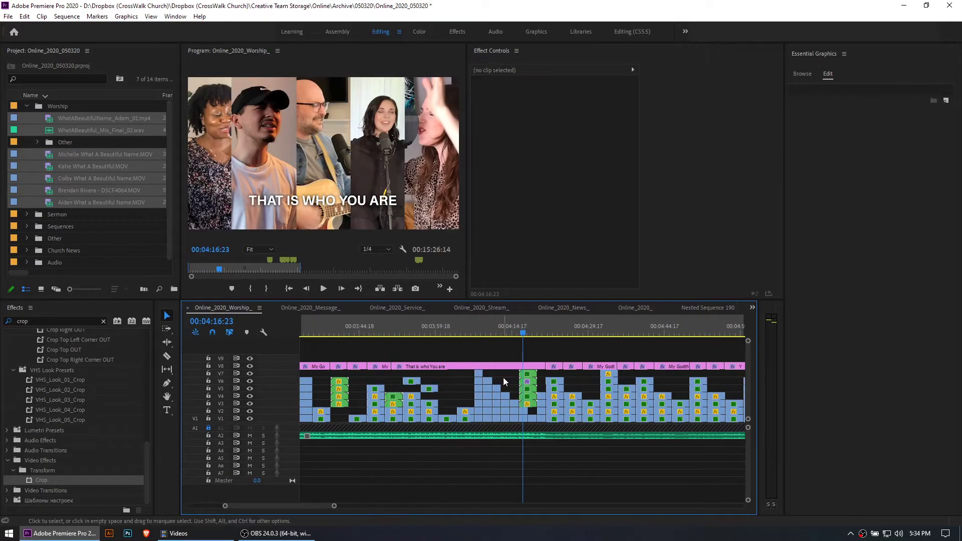
{"action": "left_click", "coordinate": [433, 333]}
{"action": "key", "text": "equal"}
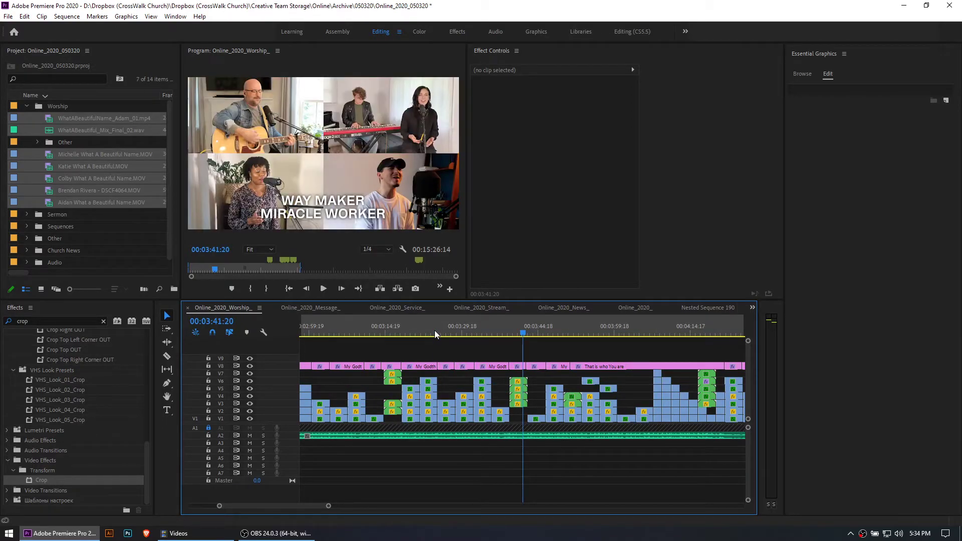
{"action": "left_click", "coordinate": [573, 327]}
{"action": "key", "text": "minus"}
{"action": "key", "text": "minus"}
{"action": "key", "text": "minus"}
{"action": "key", "text": "equal"}
{"action": "scroll", "coordinate": [531, 384], "scroll_direction": "up", "scroll_amount": 5}
{"action": "key", "text": "minus"}
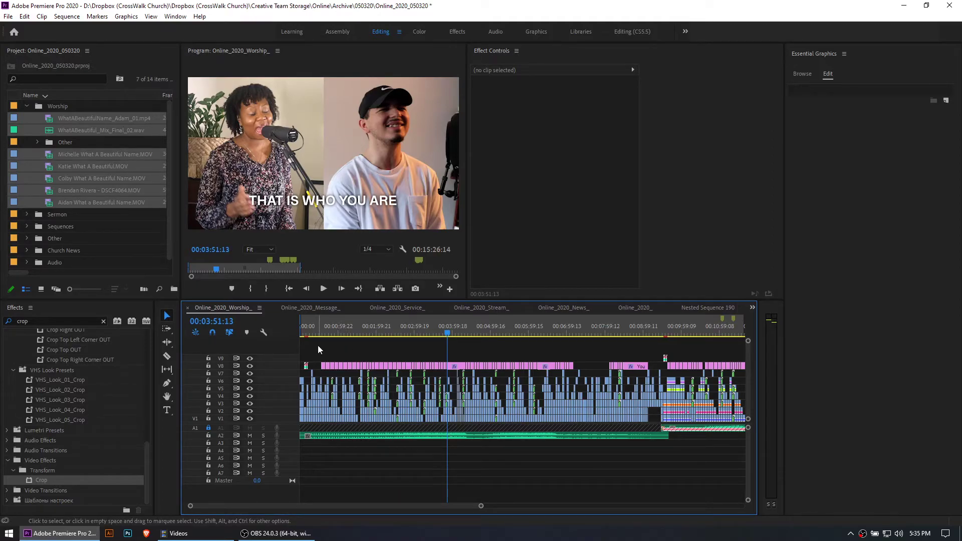
Scrub through the song's opening, from the Way Maker title to the first lyric graphics around 00:00:37
{"action": "left_click", "coordinate": [322, 328]}
{"action": "key", "text": "equal"}
{"action": "key", "text": "equal"}
{"action": "key", "text": "equal"}
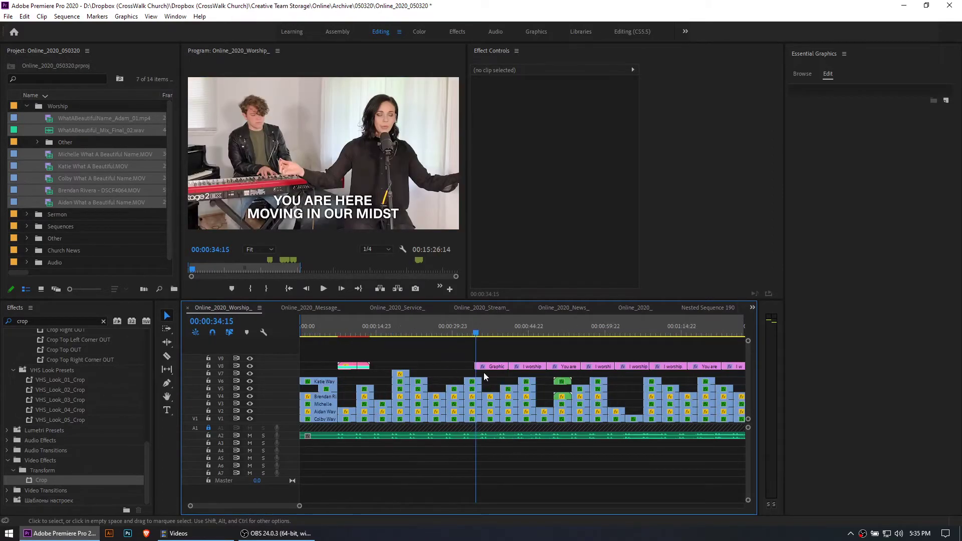
{"action": "left_click", "coordinate": [356, 331]}
{"action": "left_click_drag", "start_coordinate": [510, 332], "coordinate": [495, 332]}
{"action": "left_click_drag", "start_coordinate": [345, 329], "coordinate": [492, 334]}
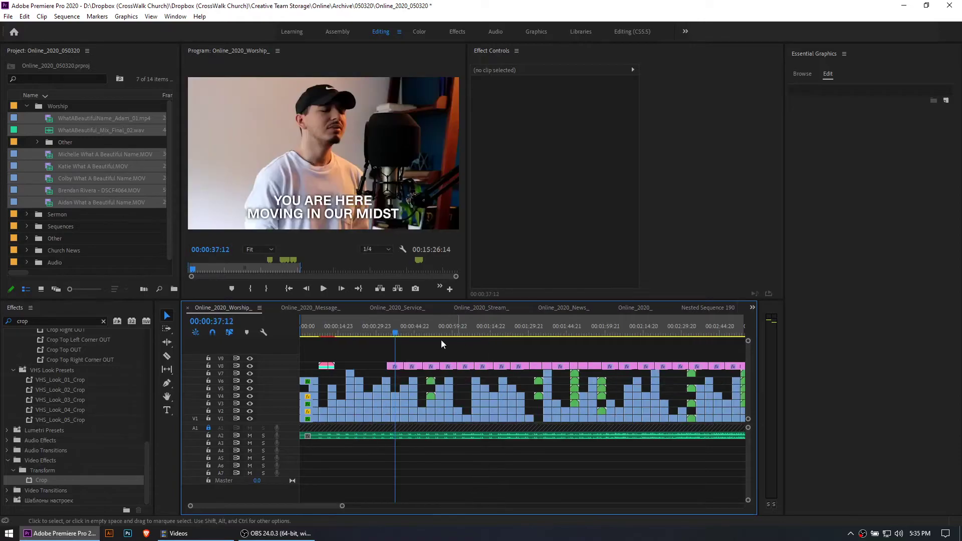
Play the Way Maker title section from about 00:00:08:23 and stop at 00:00:12:05
{"action": "left_click", "coordinate": [348, 332]}
{"action": "key", "text": "space"}
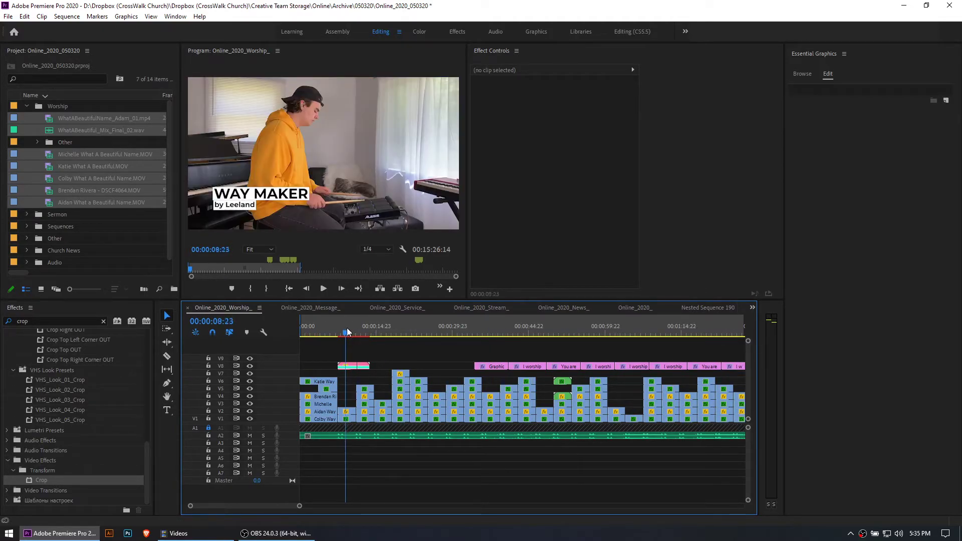
{"action": "key", "text": "space"}
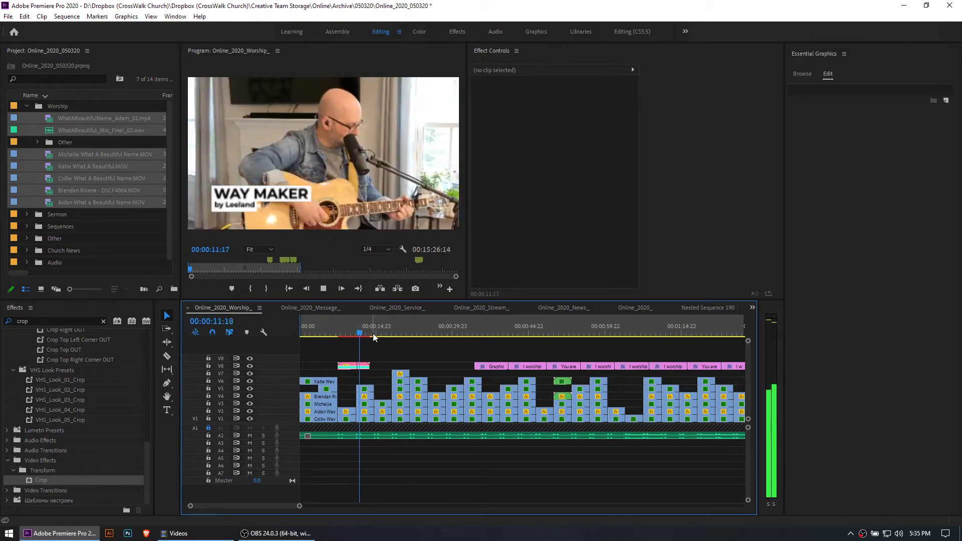
{"action": "key", "text": "space"}
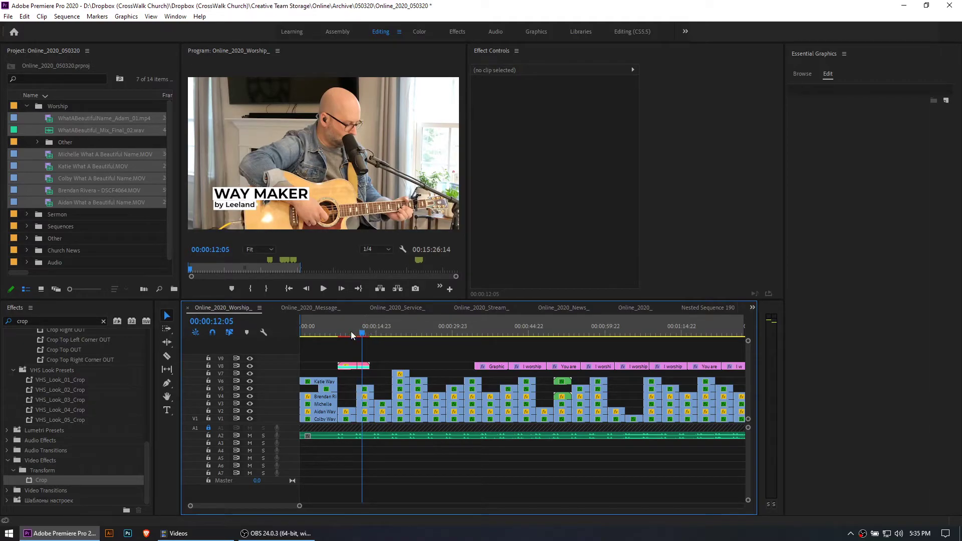
Select the Way Maker title graphic and show its editable text and color settings, with the playhead at 00:00:08:09
{"action": "key", "text": "Up"}
{"action": "left_click", "coordinate": [350, 366]}
{"action": "left_click", "coordinate": [159, 18]}
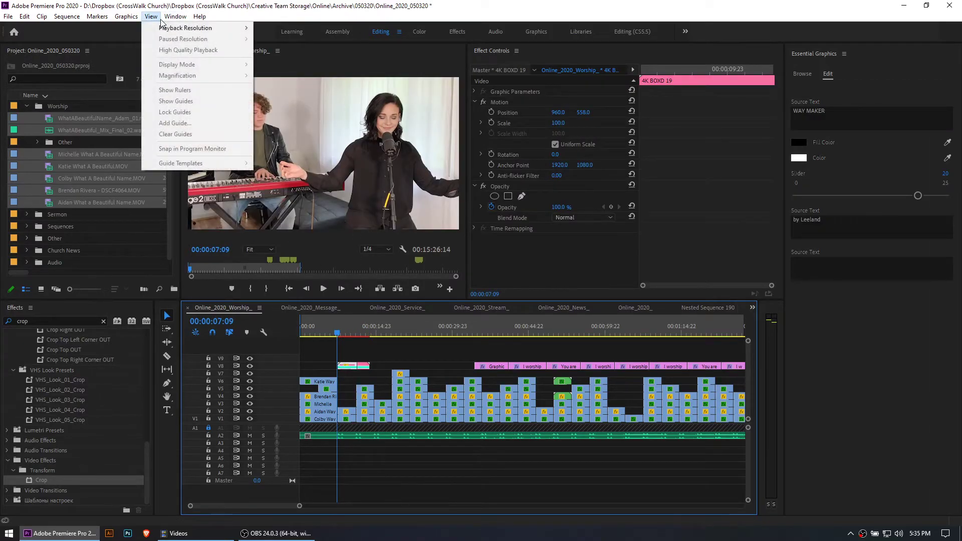
{"action": "left_click", "coordinate": [200, 17]}
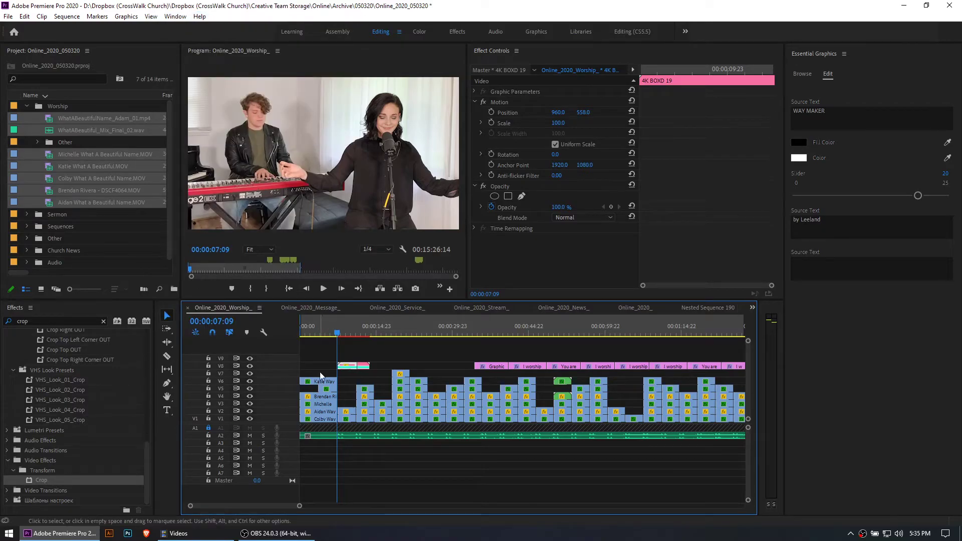
{"action": "left_click", "coordinate": [345, 341]}
{"action": "left_click", "coordinate": [342, 330]}
{"action": "left_click", "coordinate": [347, 365]}
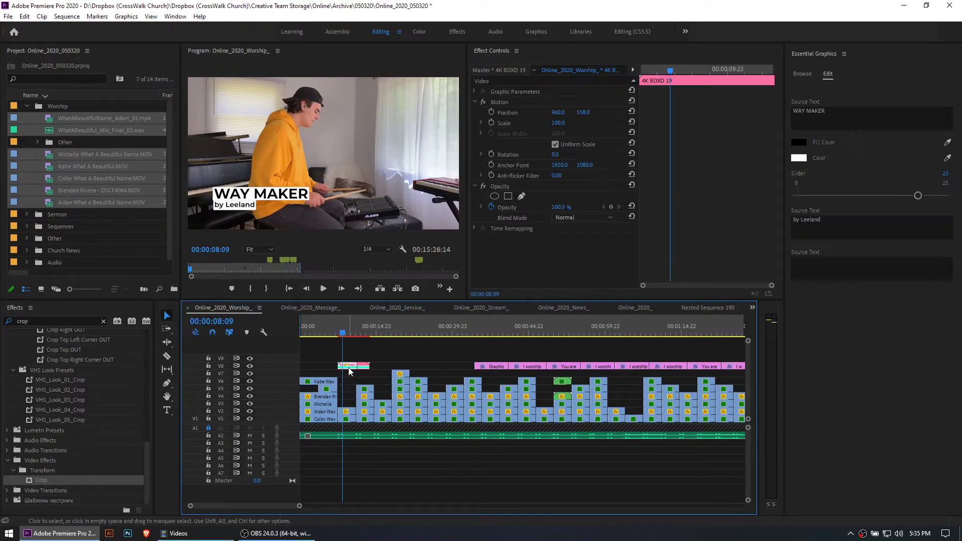
Browse the installed motion graphics templates and replay the Way Maker title animation from 00:00:07:11
{"action": "left_click", "coordinate": [804, 73]}
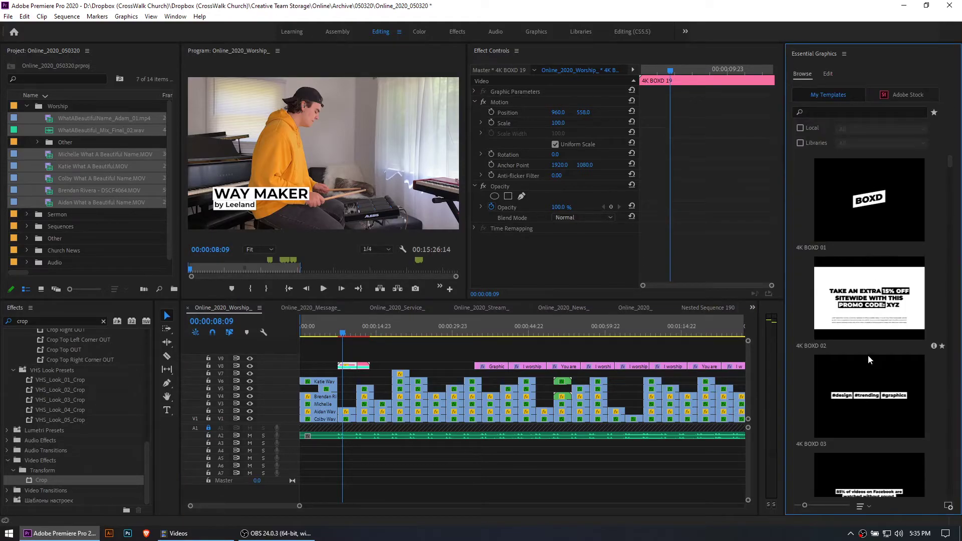
{"action": "scroll", "coordinate": [869, 352], "scroll_direction": "down", "scroll_amount": 10}
{"action": "left_click_drag", "start_coordinate": [344, 333], "coordinate": [338, 335]}
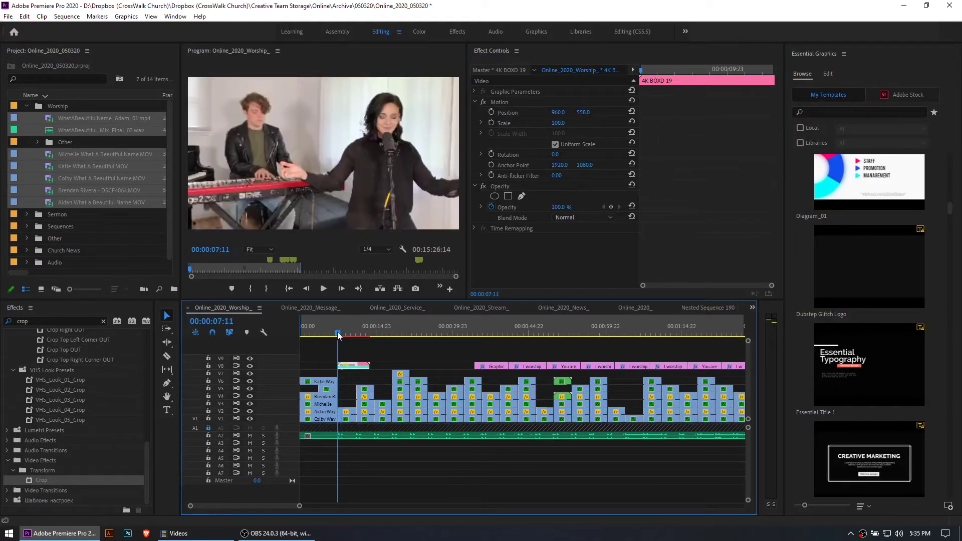
{"action": "key", "text": "space"}
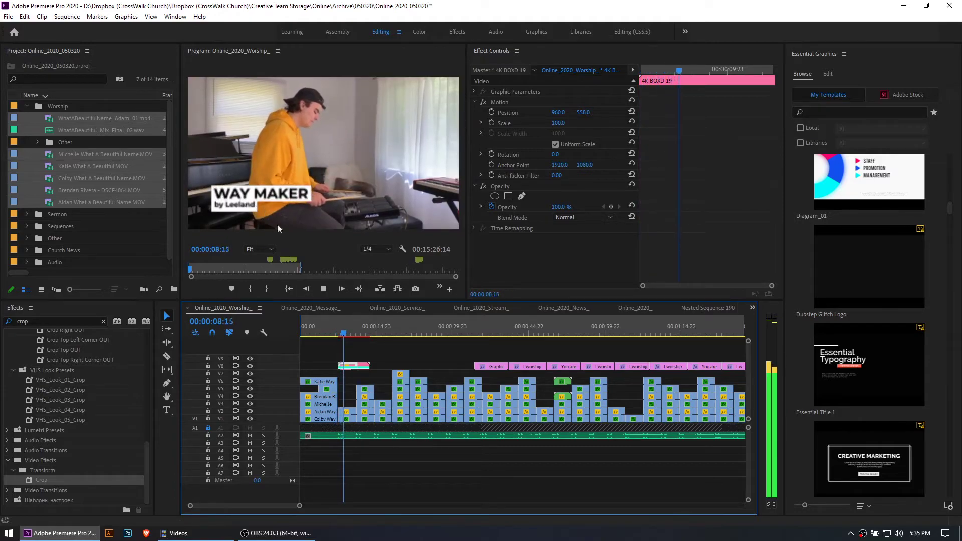
Show the text layers of the first lyric graphic, "You are here moving in our midst", at 00:00:37:05
{"action": "left_click", "coordinate": [833, 78]}
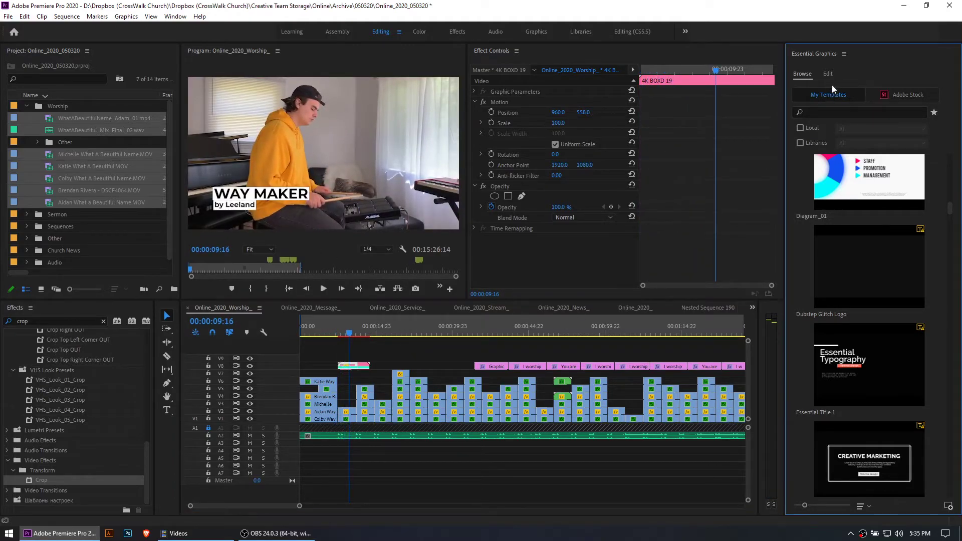
{"action": "left_click", "coordinate": [489, 362]}
{"action": "left_click", "coordinate": [490, 331]}
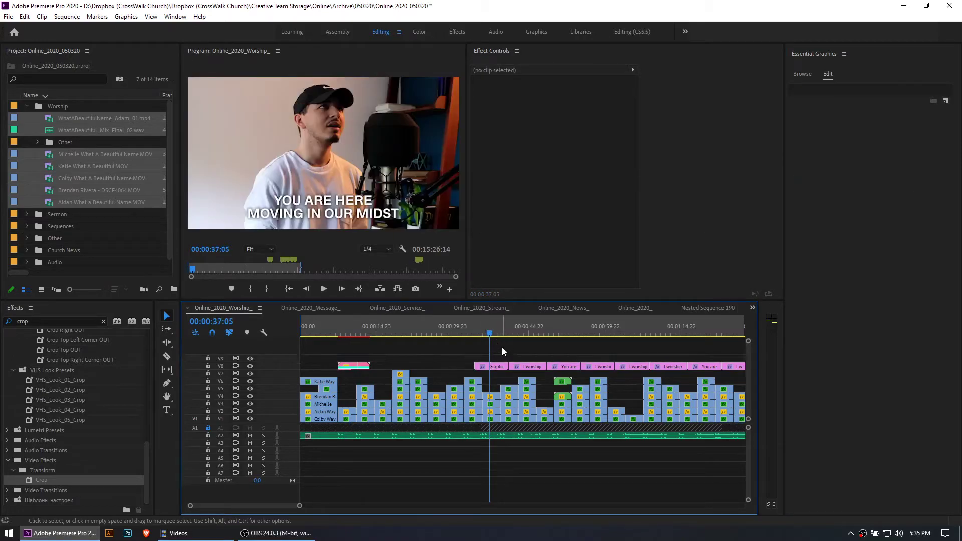
{"action": "key", "text": "minus"}
{"action": "left_click", "coordinate": [397, 365]}
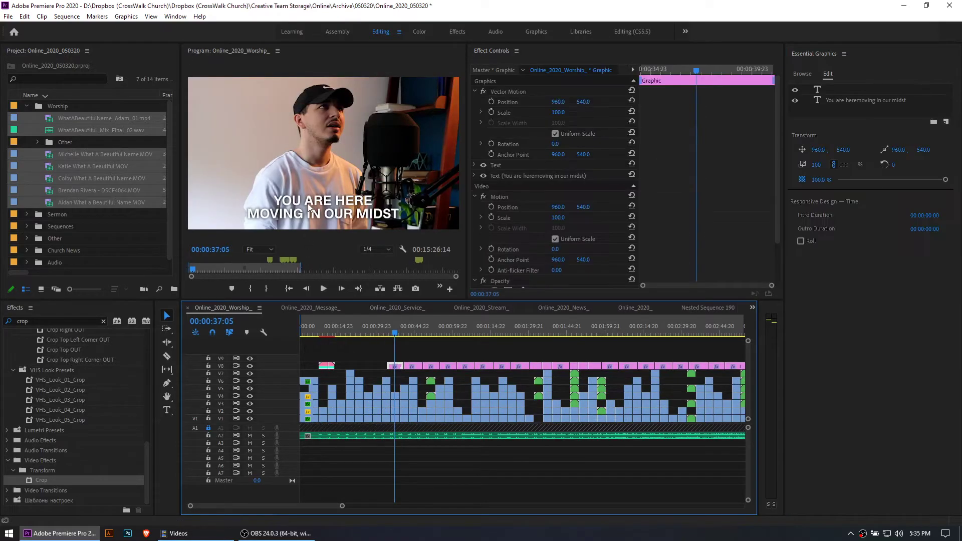
Try adding a text graphic reading "ashfbvjachba" above the first lyric at 00:00:37:05, and delete it
{"action": "left_click", "coordinate": [376, 357]}
{"action": "key", "text": "t"}
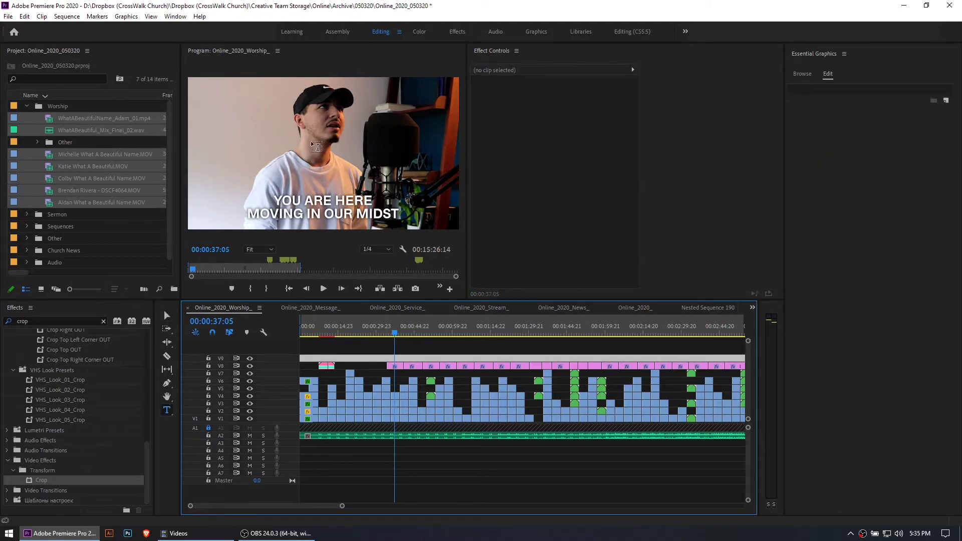
{"action": "left_click", "coordinate": [278, 163]}
{"action": "type", "text": "ashfbvjachba"}
{"action": "key", "text": "ctrl+a"}
{"action": "key", "text": "BackSpace"}
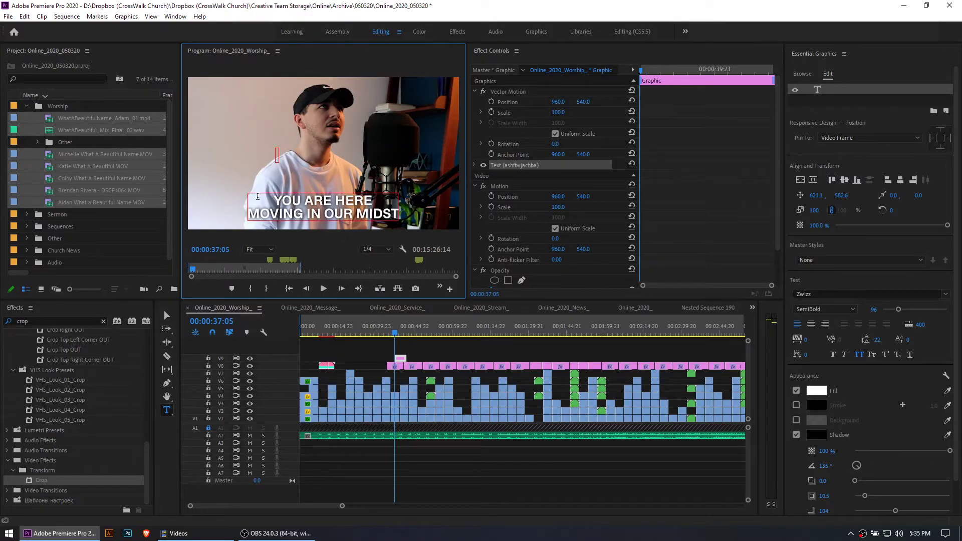
{"action": "left_click", "coordinate": [403, 359]}
{"action": "key", "text": "Delete"}
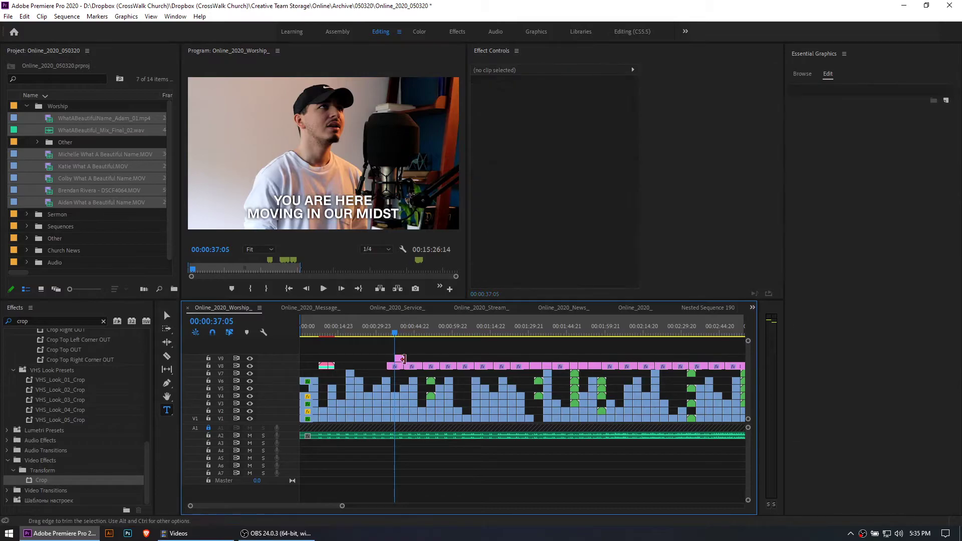
Play the first lyric graphic from about 00:00:34 and stop near its end at 00:00:40:21
{"action": "key", "text": "="}
{"action": "key", "text": "="}
{"action": "key", "text": "="}
{"action": "left_click", "coordinate": [467, 330]}
{"action": "key", "text": "space"}
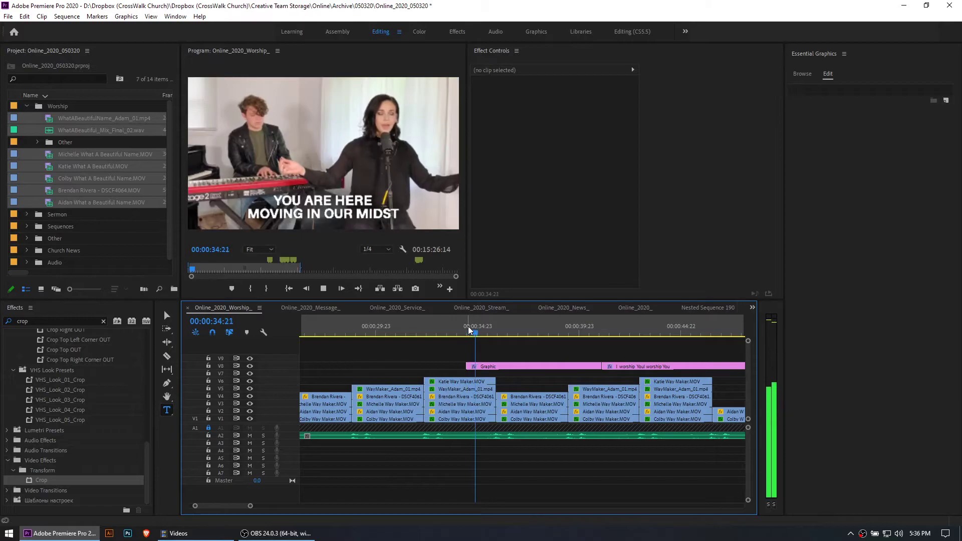
{"action": "scroll", "coordinate": [491, 357], "scroll_direction": "down", "scroll_amount": 2}
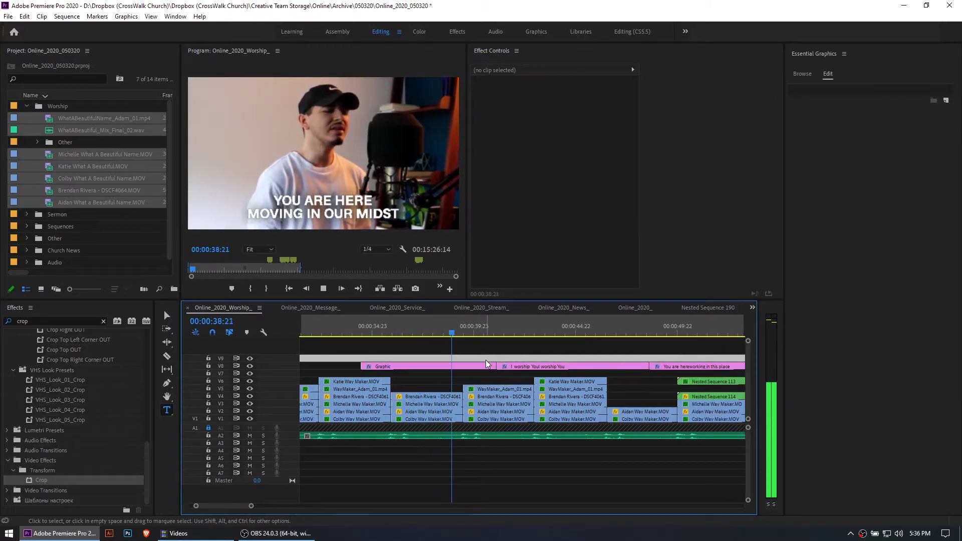
{"action": "key", "text": "space"}
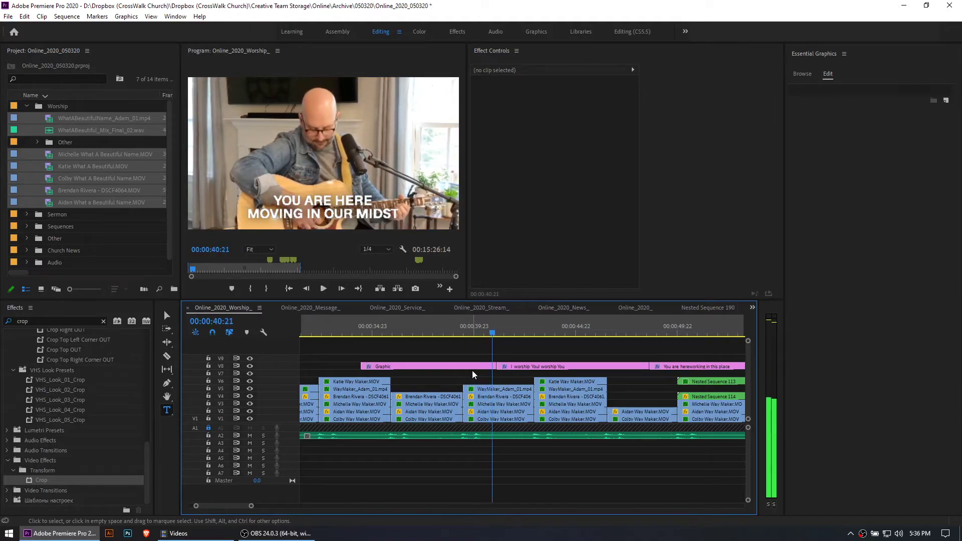
Paste a copy of the "You are here moving in our midst" lyric graphic at 00:00:41:02, and play part of it
{"action": "left_click", "coordinate": [495, 334]}
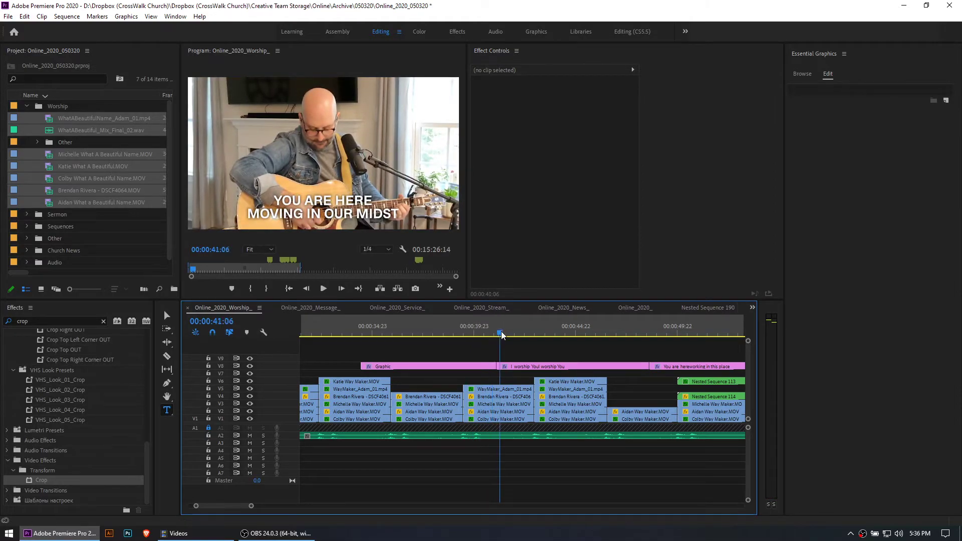
{"action": "left_click", "coordinate": [467, 366]}
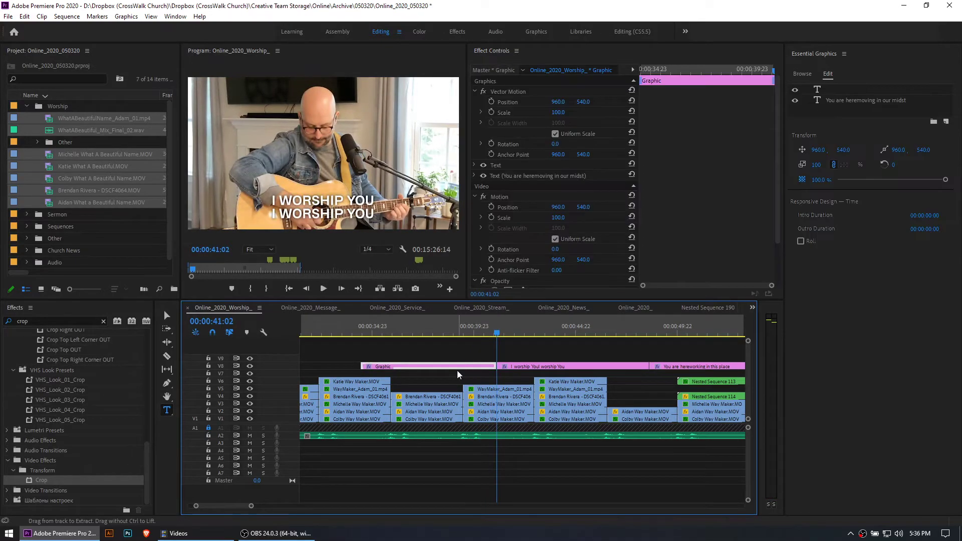
{"action": "left_click_drag", "start_coordinate": [445, 328], "coordinate": [497, 343]}
{"action": "key", "text": "ctrl+v"}
{"action": "left_click", "coordinate": [527, 331]}
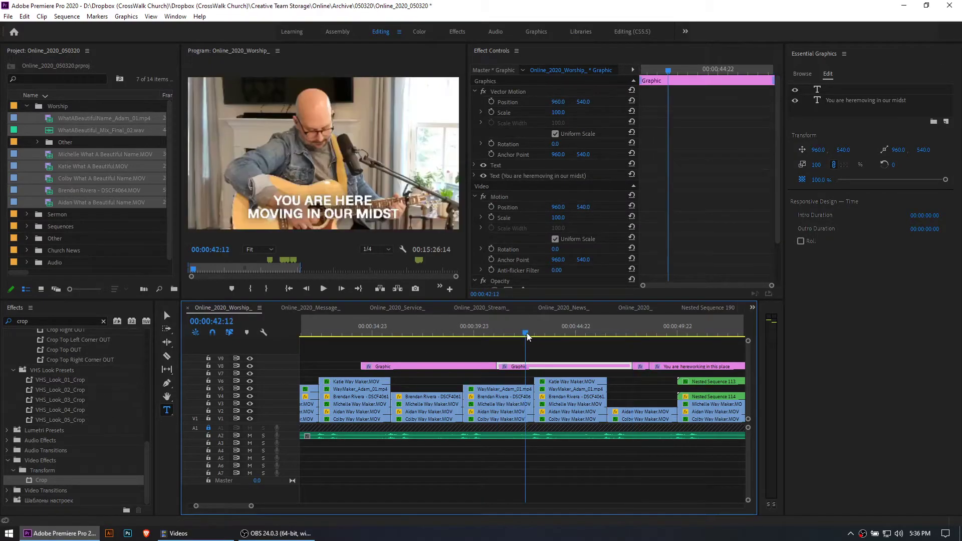
{"action": "key", "text": "space"}
{"action": "key", "text": "space"}
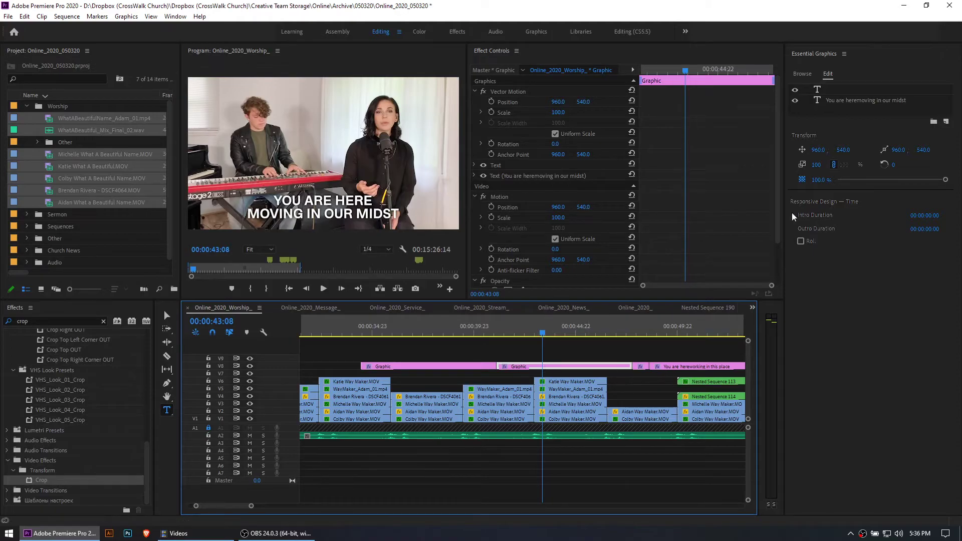
Undo the pasted copy of the "You are here moving in our midst" lyric graphic
{"action": "left_click", "coordinate": [340, 208]}
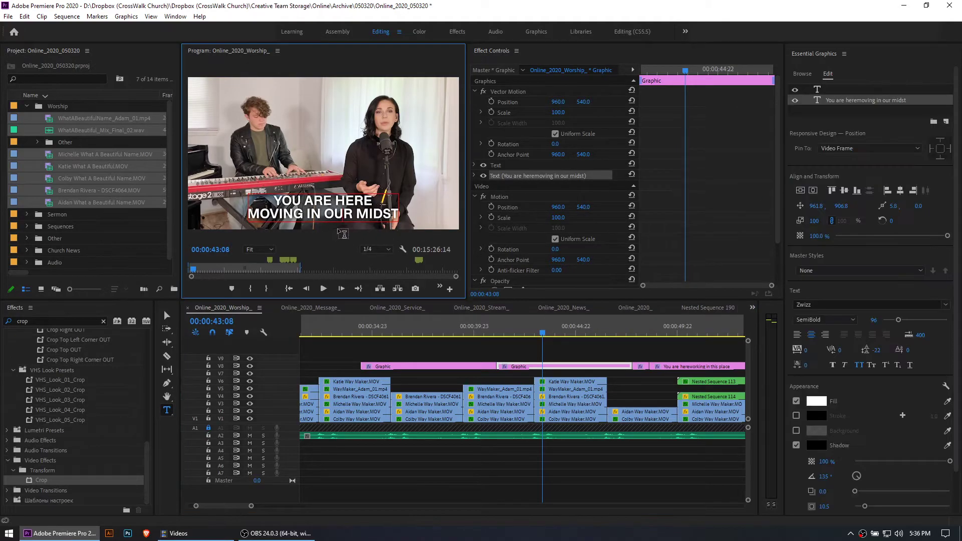
{"action": "key", "text": "ctrl+z"}
Scrub through the lyric graphics from about 00:00:46:11 to 00:01:33:04
{"action": "left_click_drag", "start_coordinate": [512, 332], "coordinate": [605, 350]}
{"action": "scroll", "coordinate": [597, 363], "scroll_direction": "down", "scroll_amount": 1}
{"action": "scroll", "coordinate": [546, 369], "scroll_direction": "down", "scroll_amount": 9}
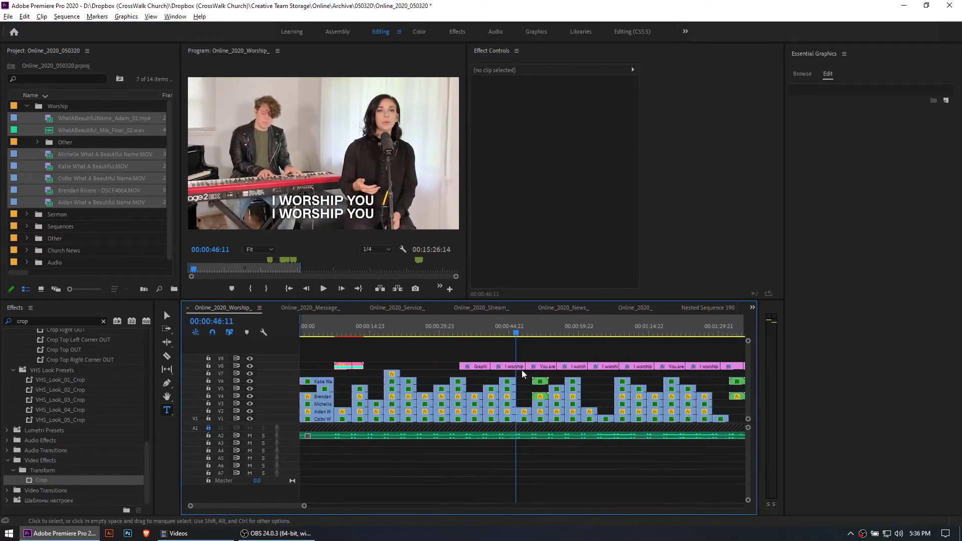
{"action": "left_click_drag", "start_coordinate": [522, 332], "coordinate": [595, 369]}
{"action": "scroll", "coordinate": [531, 340], "scroll_direction": "down", "scroll_amount": 5}
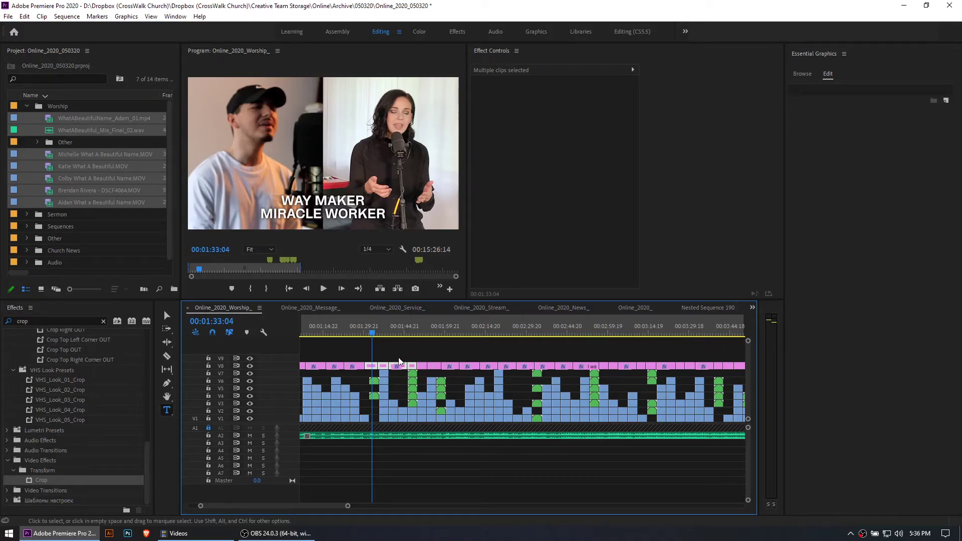
Try pasting a copy of the "Way maker" through "My God that is who you are" lyric graphics at 00:01:46:06, and undo it
{"action": "key", "text": "equal"}
{"action": "key", "text": "equal"}
{"action": "left_click", "coordinate": [409, 333]}
{"action": "left_click_drag", "start_coordinate": [410, 333], "coordinate": [384, 367]}
{"action": "left_click", "coordinate": [481, 333]}
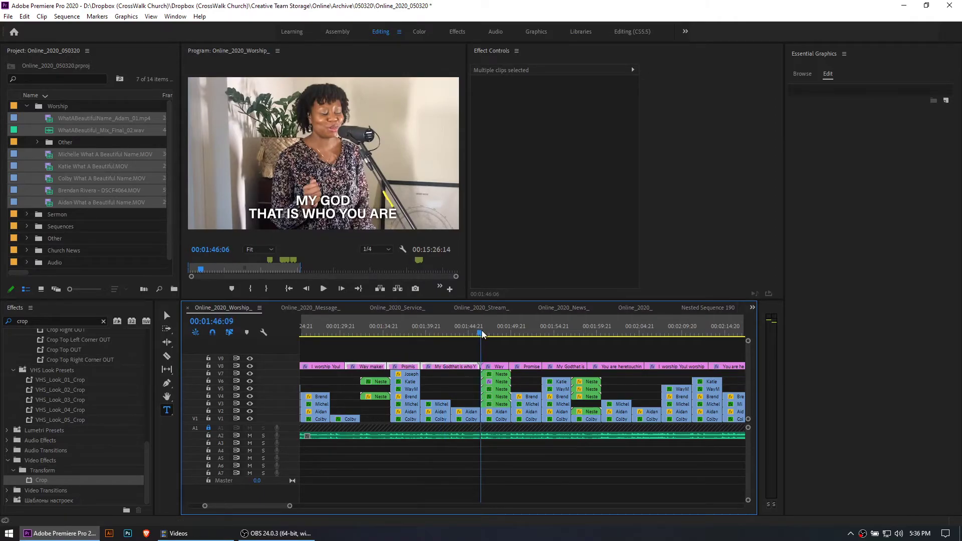
{"action": "key", "text": "ctrl+v"}
{"action": "key", "text": "ctrl+z"}
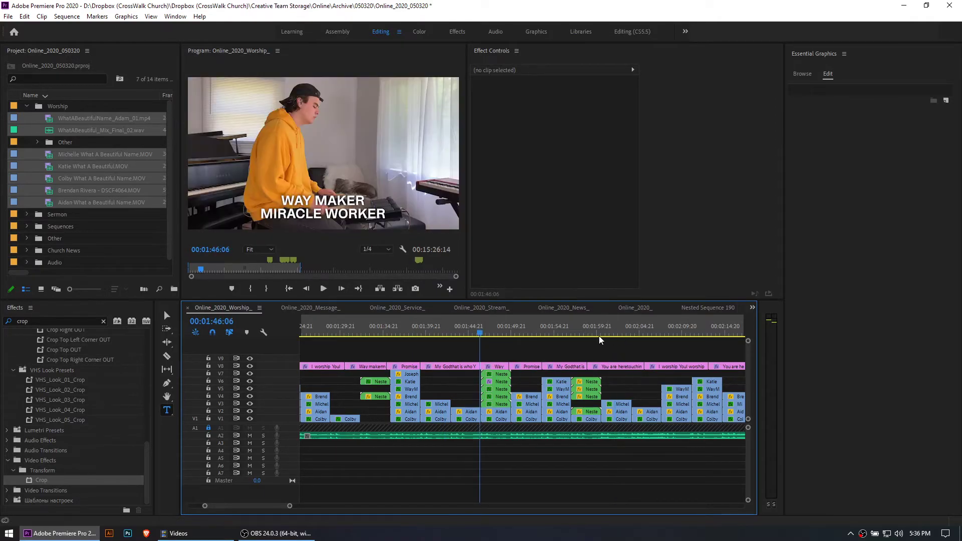
Show the text settings of the "You are here touching every heart" lyric graphic at 00:02:00:05
{"action": "left_click_drag", "start_coordinate": [590, 329], "coordinate": [599, 331]}
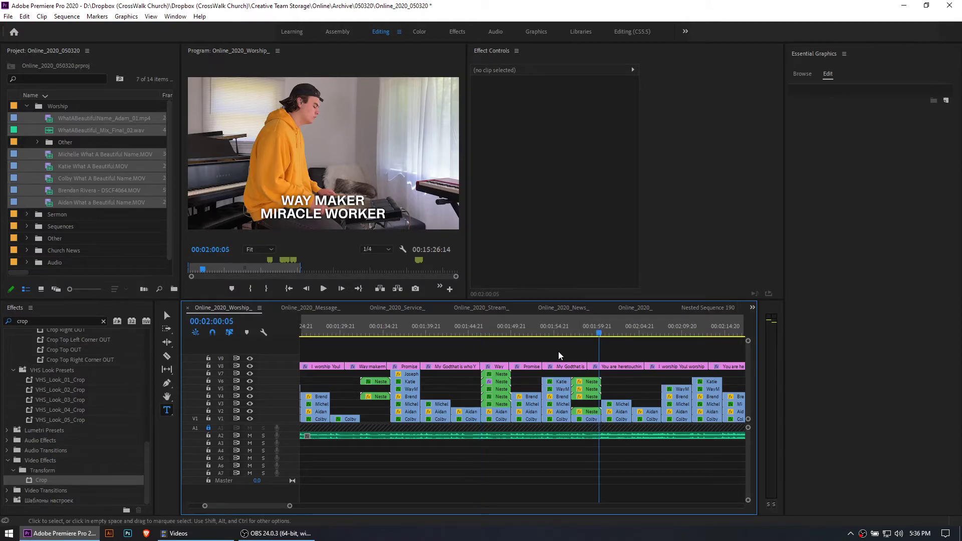
{"action": "scroll", "coordinate": [555, 356], "scroll_direction": "down", "scroll_amount": 4}
{"action": "scroll", "coordinate": [553, 356], "scroll_direction": "down", "scroll_amount": 3}
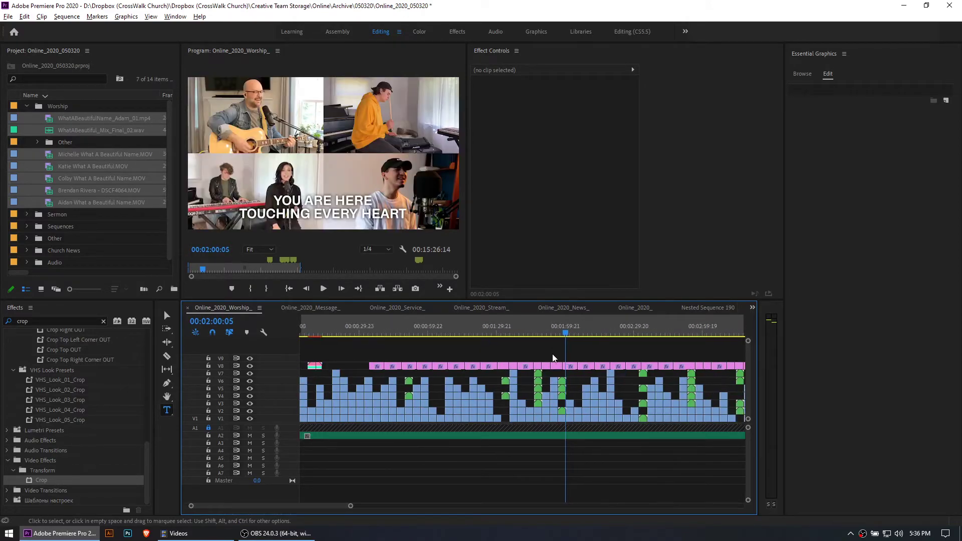
{"action": "scroll", "coordinate": [477, 359], "scroll_direction": "up", "scroll_amount": 6}
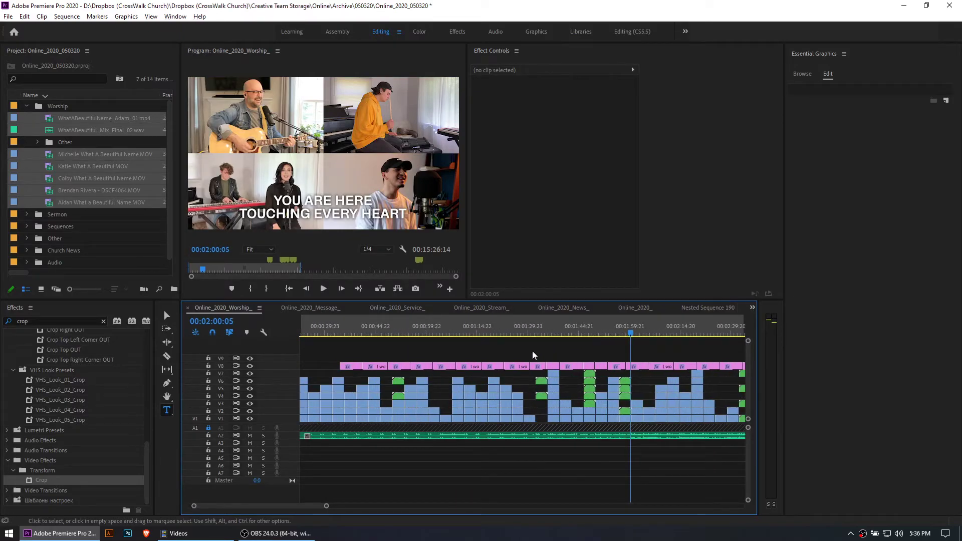
{"action": "key", "text": "alt"}
{"action": "left_click", "coordinate": [635, 366]}
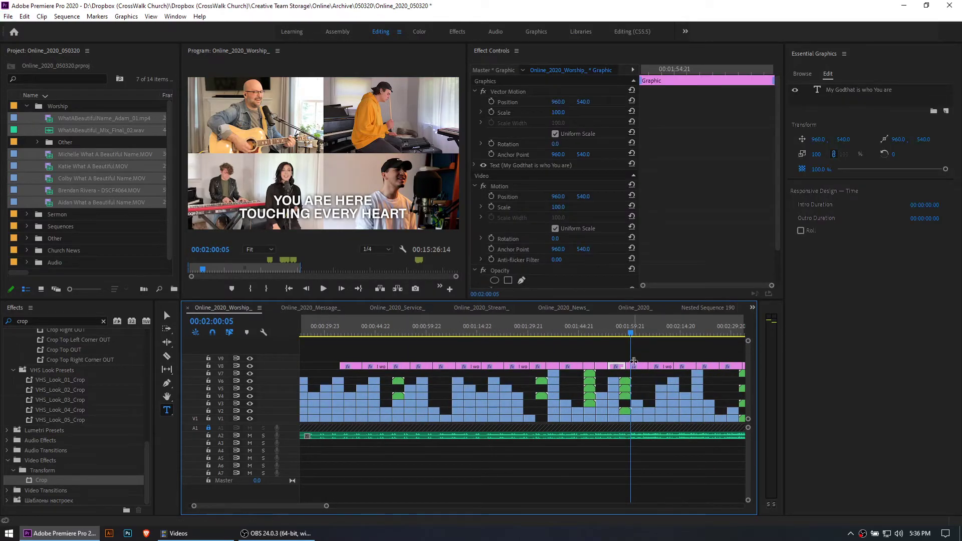
{"action": "left_click", "coordinate": [845, 90]}
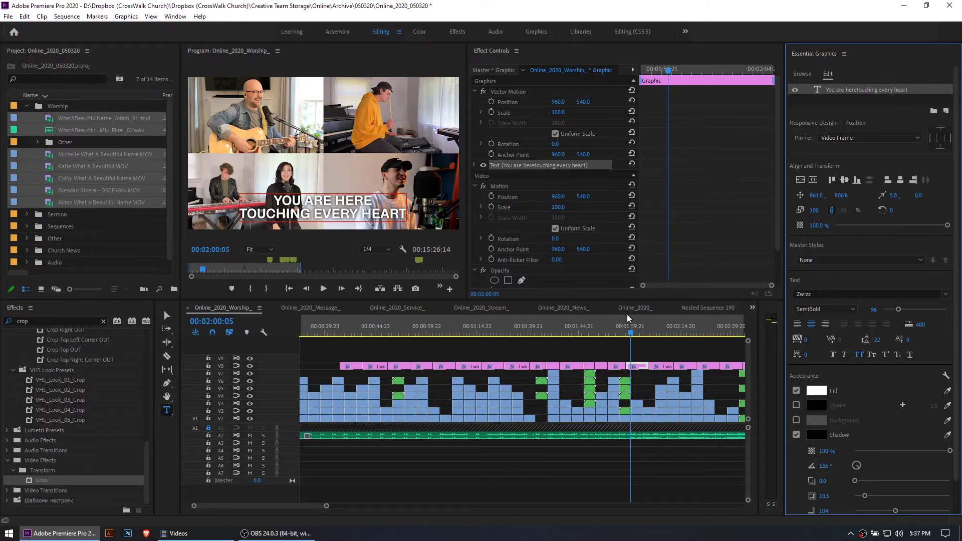
Try doubling the "You are here touching every heart" lines within the graphic at 00:02:02:09 and moving the text up
{"action": "left_click", "coordinate": [636, 351]}
{"action": "left_click_drag", "start_coordinate": [632, 331], "coordinate": [638, 331]}
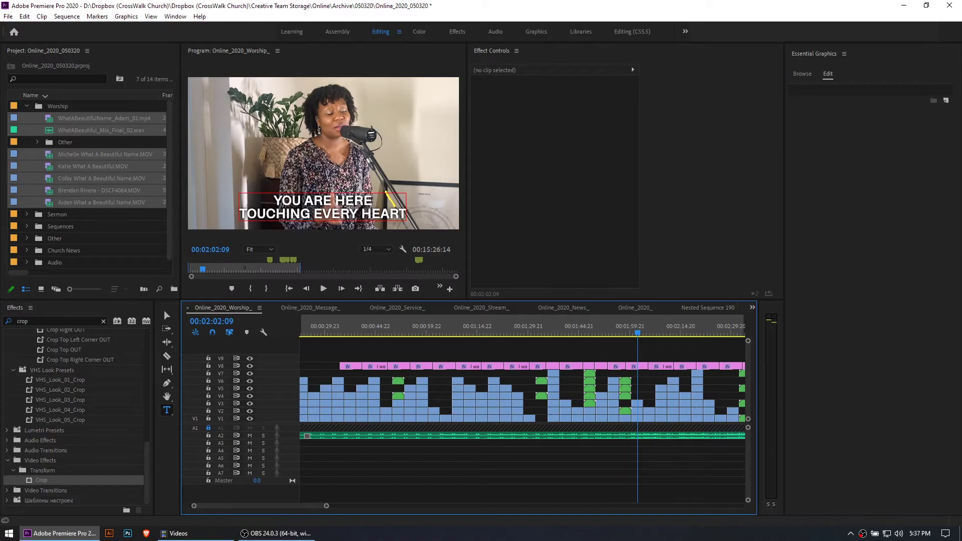
{"action": "left_click", "coordinate": [384, 203]}
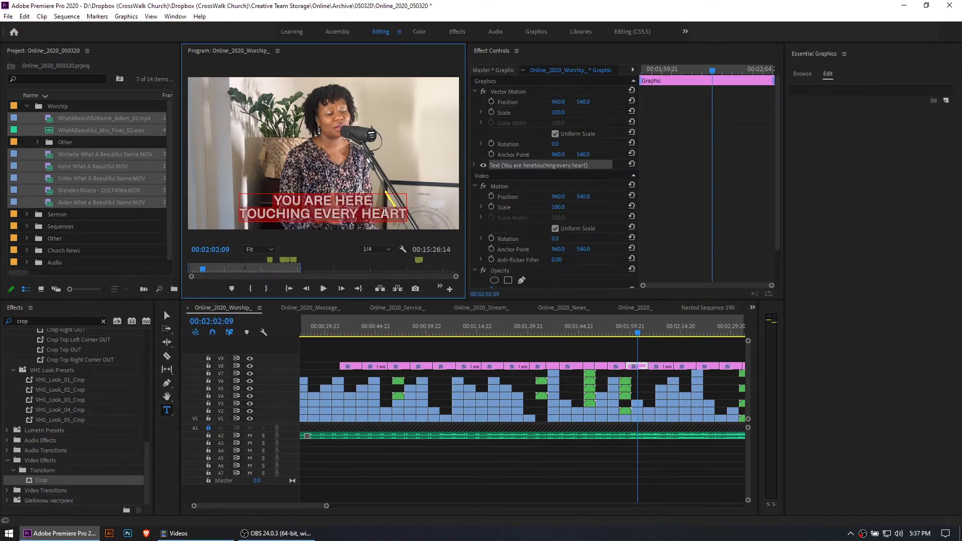
{"action": "type", "text": "You are here touching every heart"}
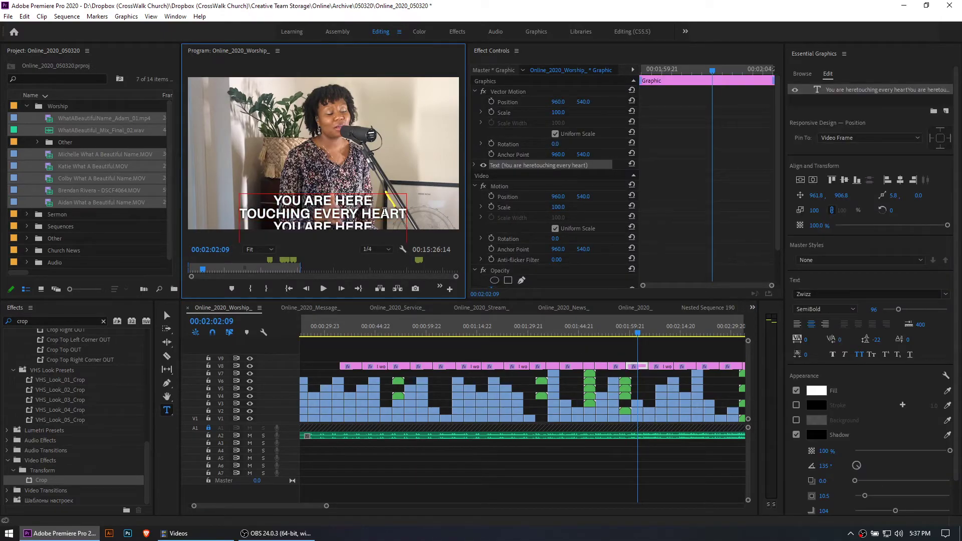
{"action": "left_click_drag", "start_coordinate": [583, 102], "coordinate": [461, 102]}
{"action": "left_click", "coordinate": [662, 345]}
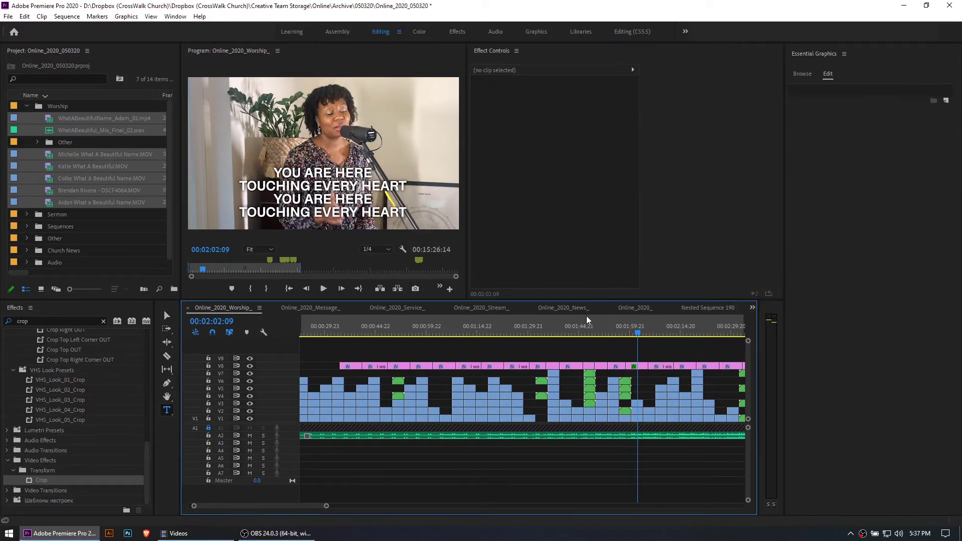
Try inserting the repeated lyric after "You are here", joining the first two lines and breaking before the last "every heart"
{"action": "left_click", "coordinate": [379, 204]}
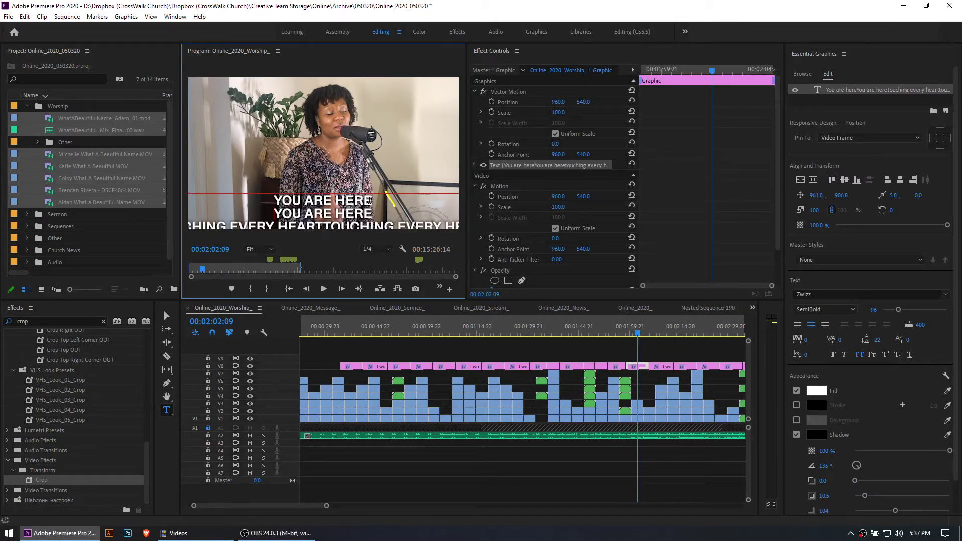
{"action": "key", "text": "BackSpace"}
{"action": "key", "text": "BackSpace"}
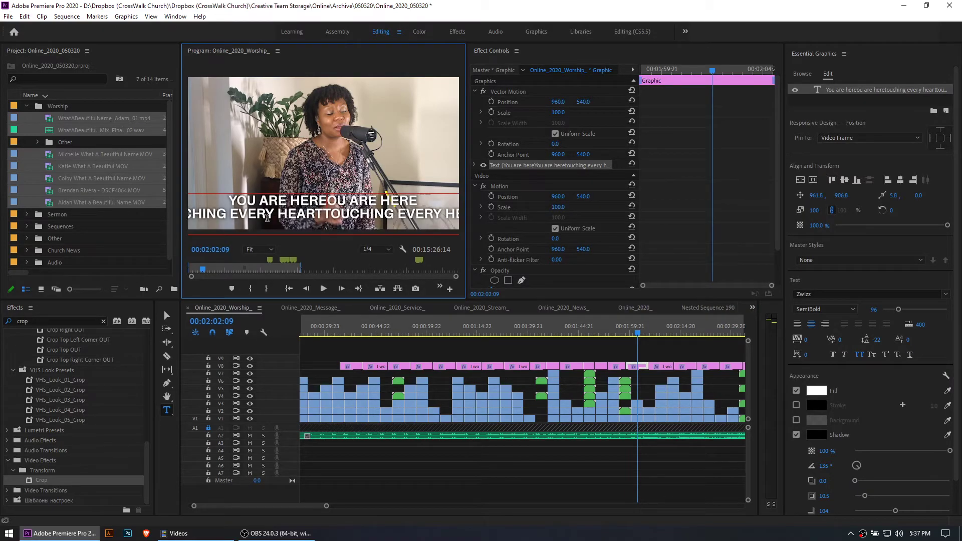
{"action": "left_click", "coordinate": [401, 213]}
{"action": "key", "text": "Return"}
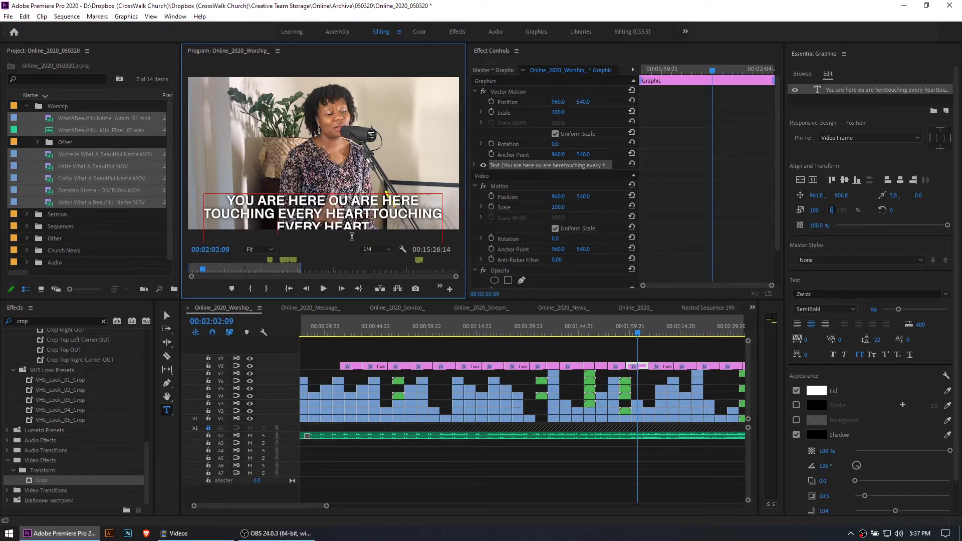
{"action": "left_click", "coordinate": [656, 350]}
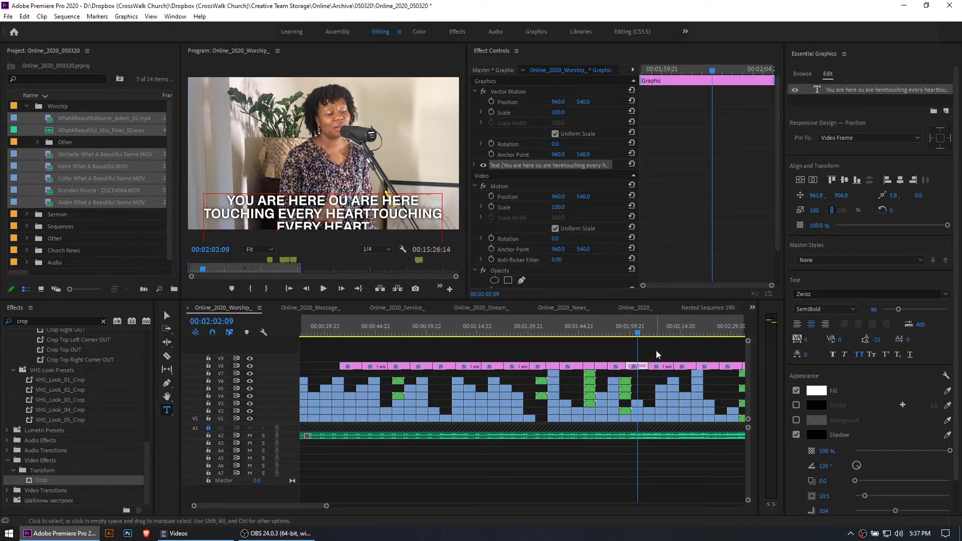
Check the lyrics around 00:02:04:18 and 00:02:08:18, and scrub ahead to the second song's lyrics at about 00:12:38:08
{"action": "mouse_move", "coordinate": [648, 326]}
{"action": "left_mouse_down"}
{"action": "mouse_move", "coordinate": [667, 329]}
{"action": "mouse_move", "coordinate": [648, 330]}
{"action": "mouse_move", "coordinate": [659, 332]}
{"action": "left_mouse_up"}
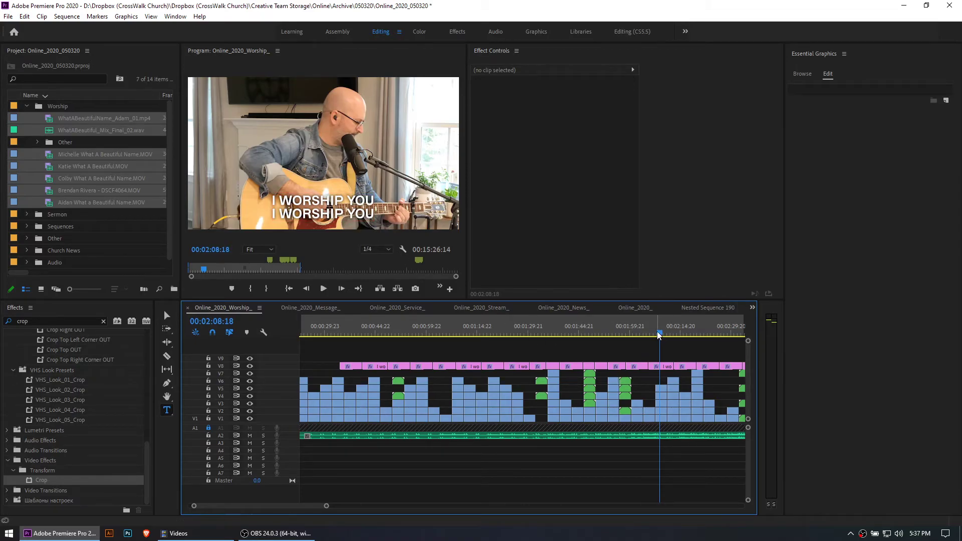
{"action": "left_click_drag", "start_coordinate": [659, 333], "coordinate": [645, 334]}
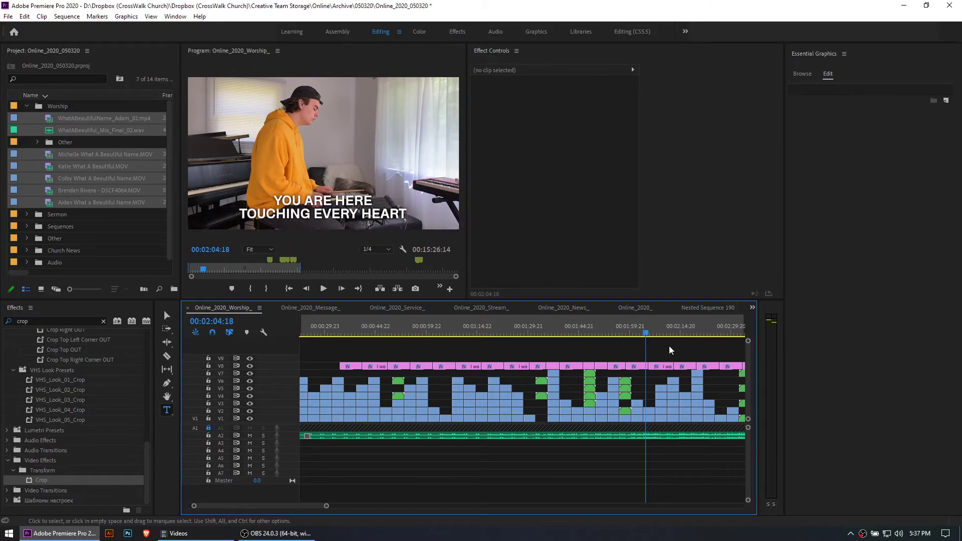
{"action": "key", "text": "minus"}
{"action": "key", "text": "minus"}
{"action": "key", "text": "minus"}
{"action": "key", "text": "minus"}
{"action": "left_click_drag", "start_coordinate": [465, 331], "coordinate": [462, 330]}
{"action": "key", "text": "equal"}
Play the changeover between the two songs starting at about 00:09:23
{"action": "key", "text": "equal"}
{"action": "left_click", "coordinate": [360, 329]}
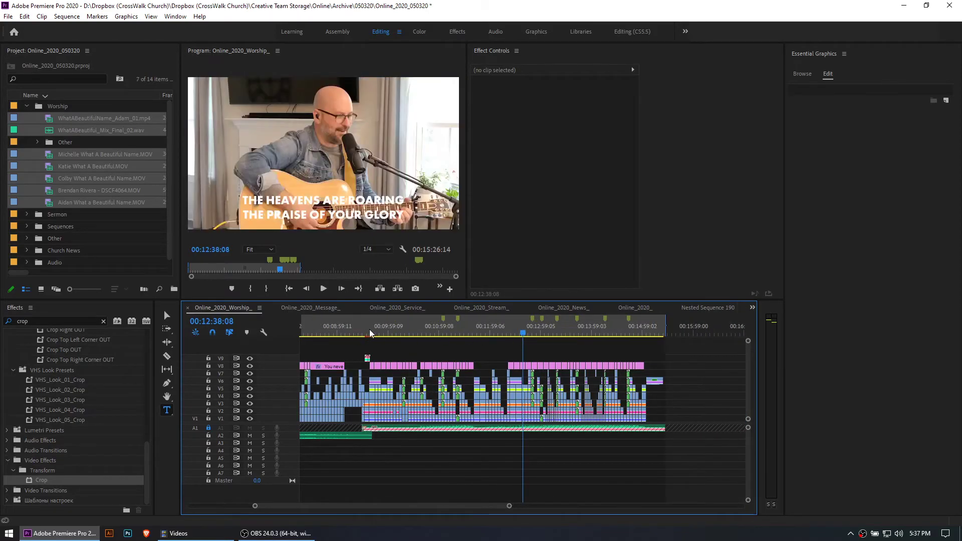
{"action": "key", "text": "equal"}
{"action": "key", "text": "equal"}
{"action": "key", "text": "equal"}
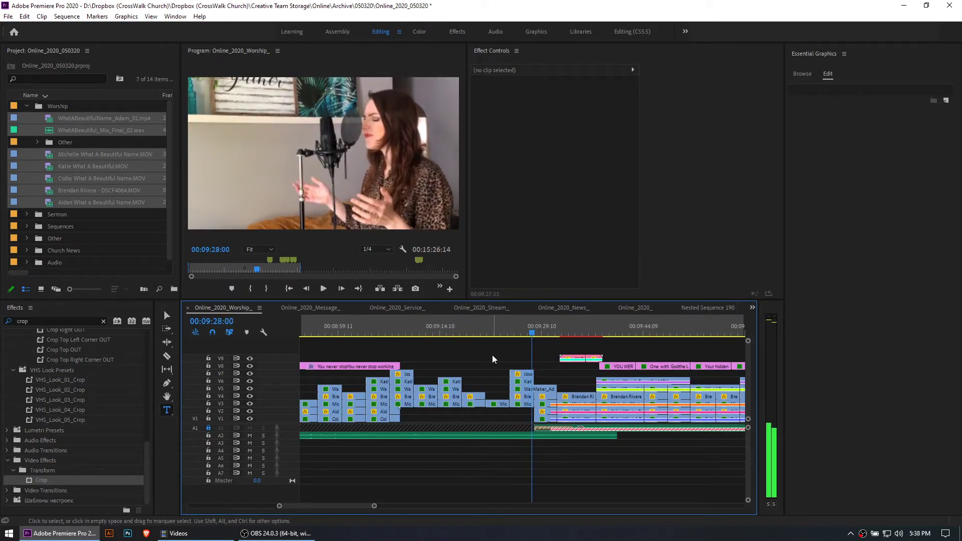
{"action": "left_click", "coordinate": [500, 322]}
{"action": "key", "text": "space"}
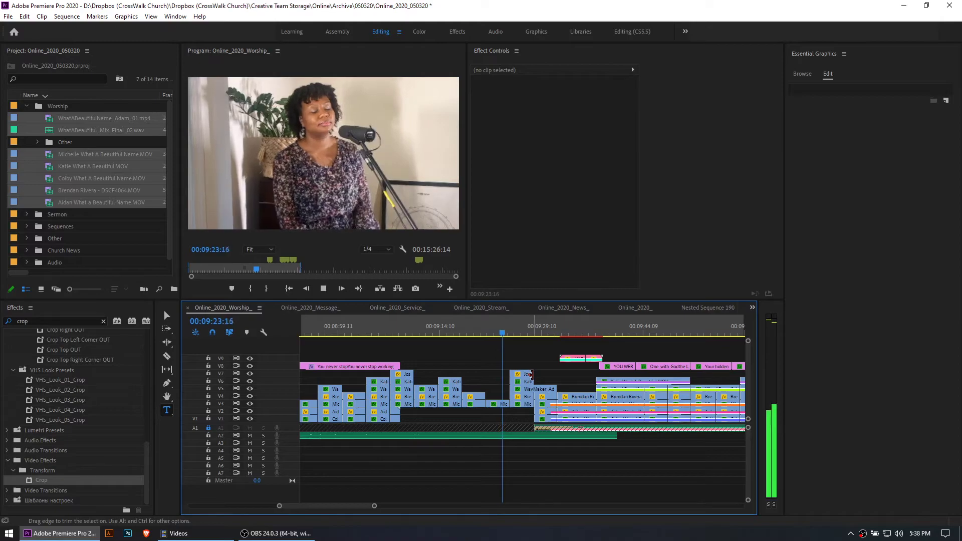
Play the second song's opening from 00:09:29:16 to 00:09:31:10, and save the project
{"action": "left_click", "coordinate": [433, 331]}
{"action": "left_click_drag", "start_coordinate": [433, 332], "coordinate": [544, 343]}
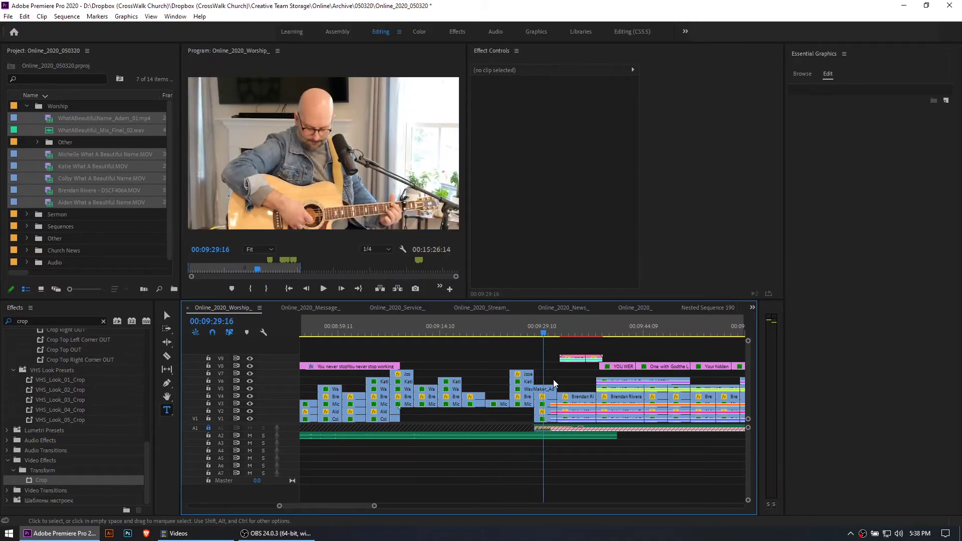
{"action": "key", "text": "space"}
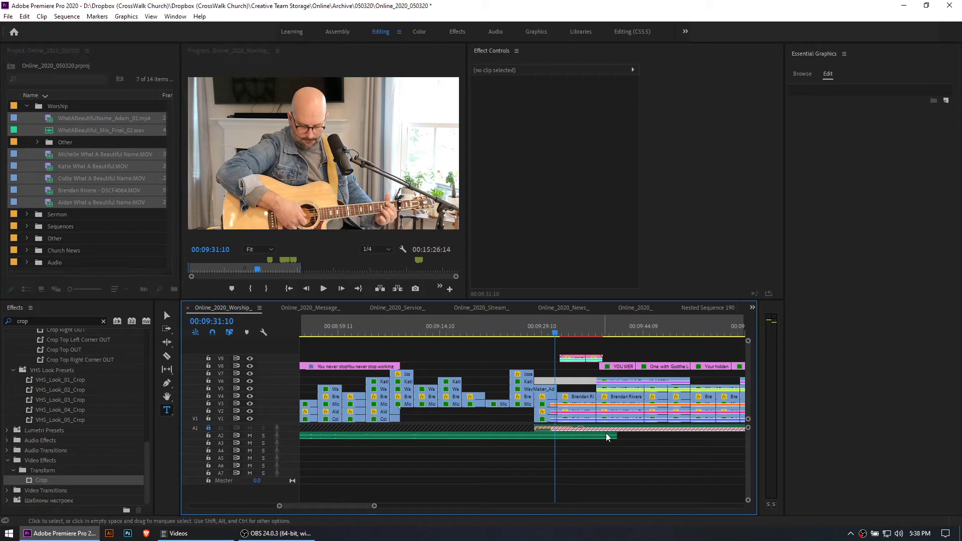
{"action": "key", "text": "ctrl+s"}
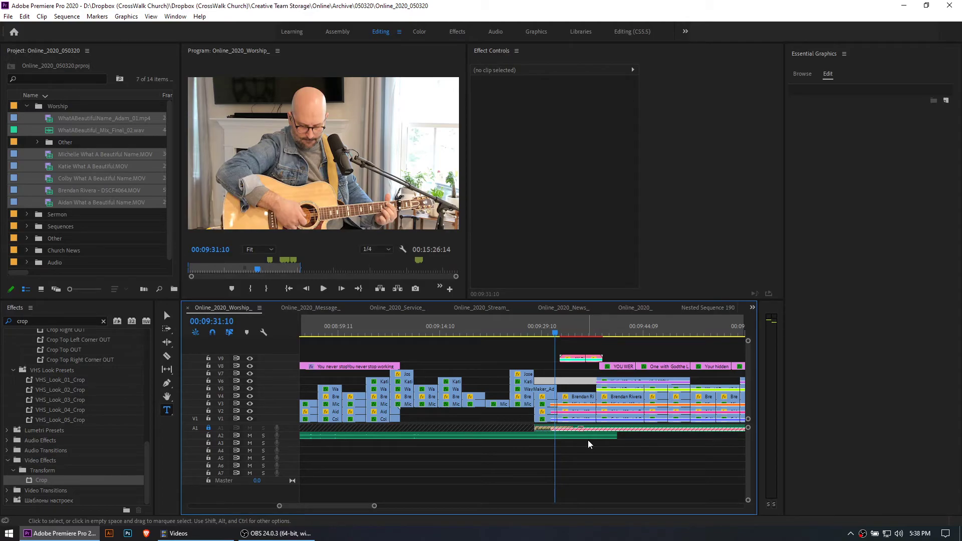
Return to 00:09:23:16, examine the empty stretch on V8 between the songs' lyrics, and replay the transition
{"action": "left_click", "coordinate": [502, 328]}
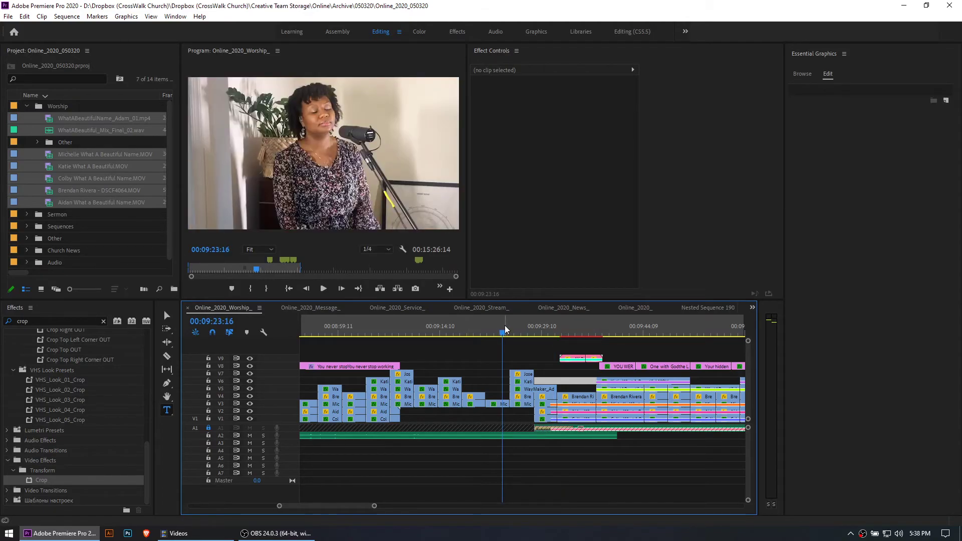
{"action": "scroll", "coordinate": [531, 357], "scroll_direction": "up", "scroll_amount": 3}
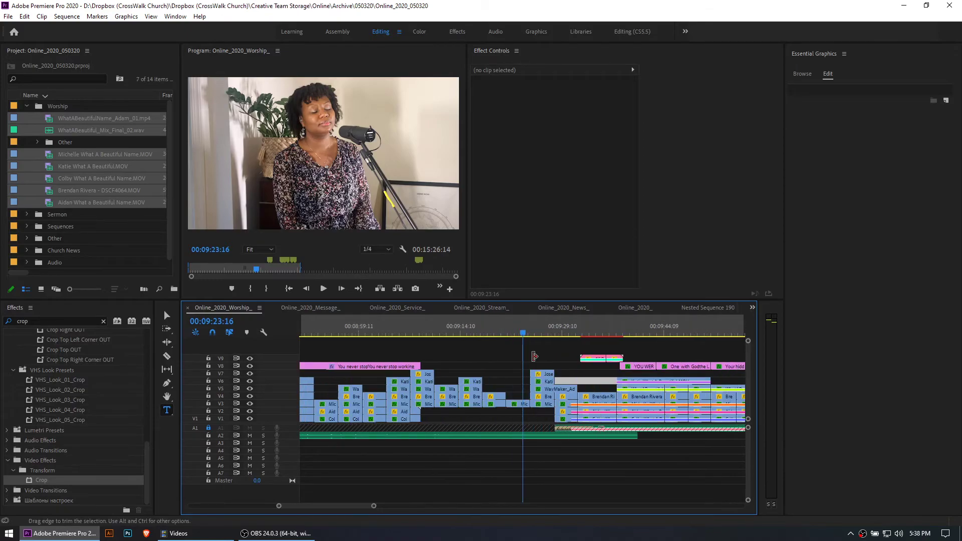
{"action": "key", "text": "equal"}
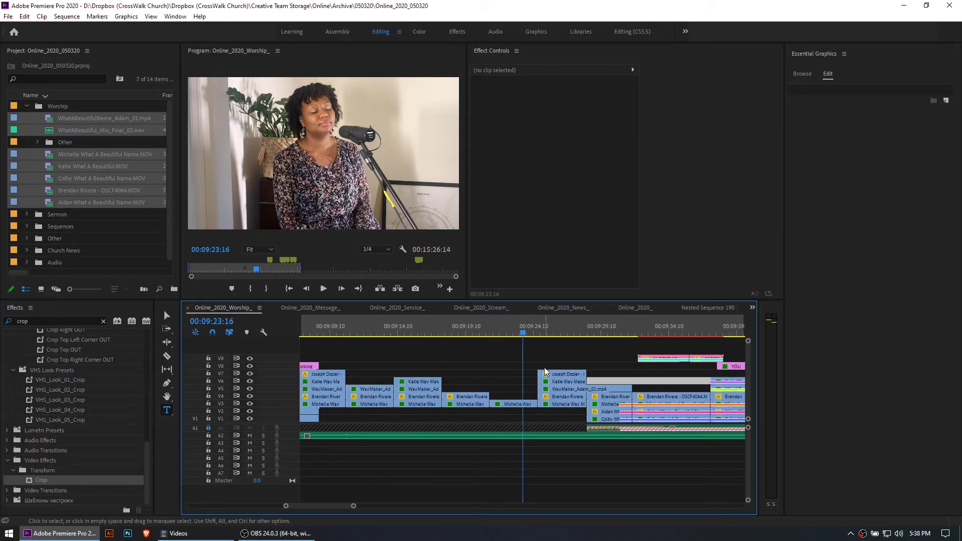
{"action": "left_click", "coordinate": [571, 366]}
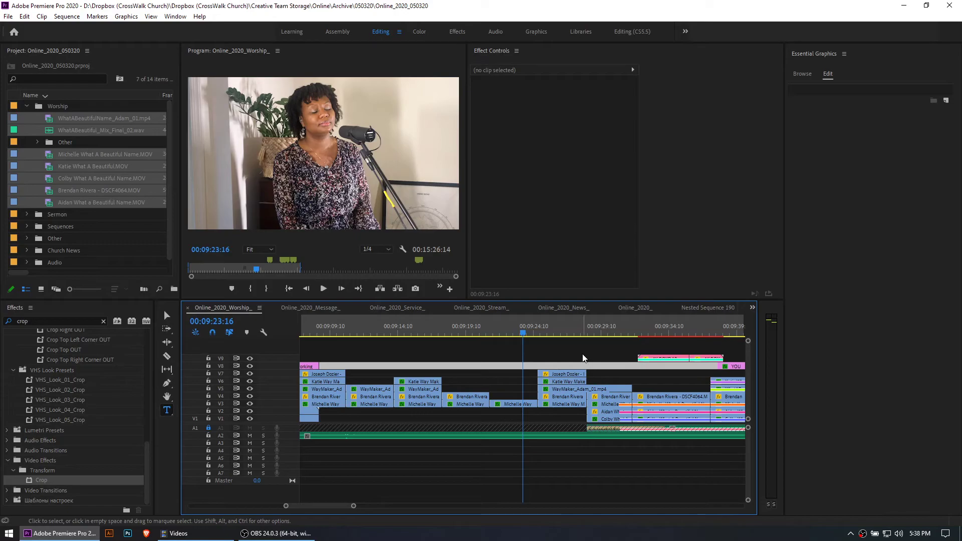
{"action": "left_click", "coordinate": [574, 362]}
{"action": "key", "text": "minus"}
{"action": "key", "text": "minus"}
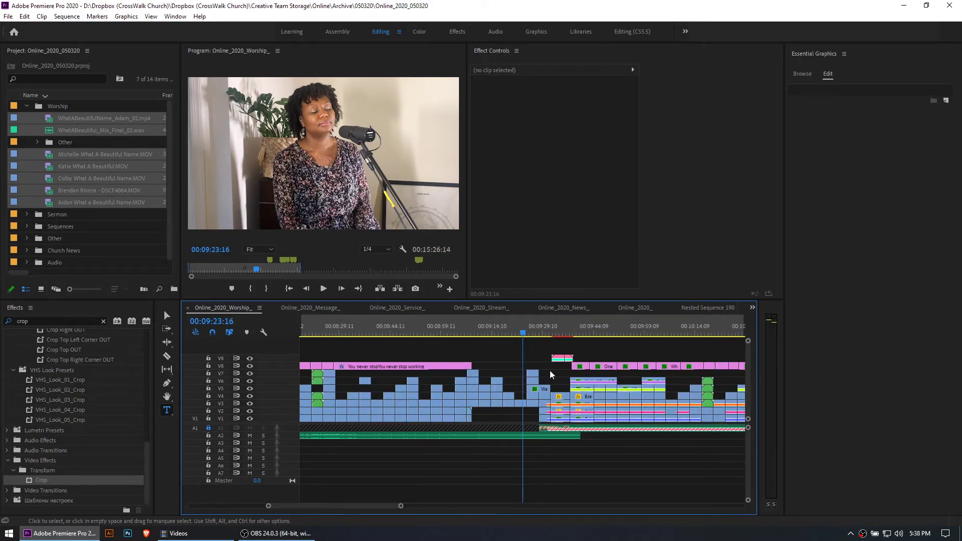
{"action": "key", "text": "space"}
{"action": "key", "text": "equal"}
{"action": "key", "text": "equal"}
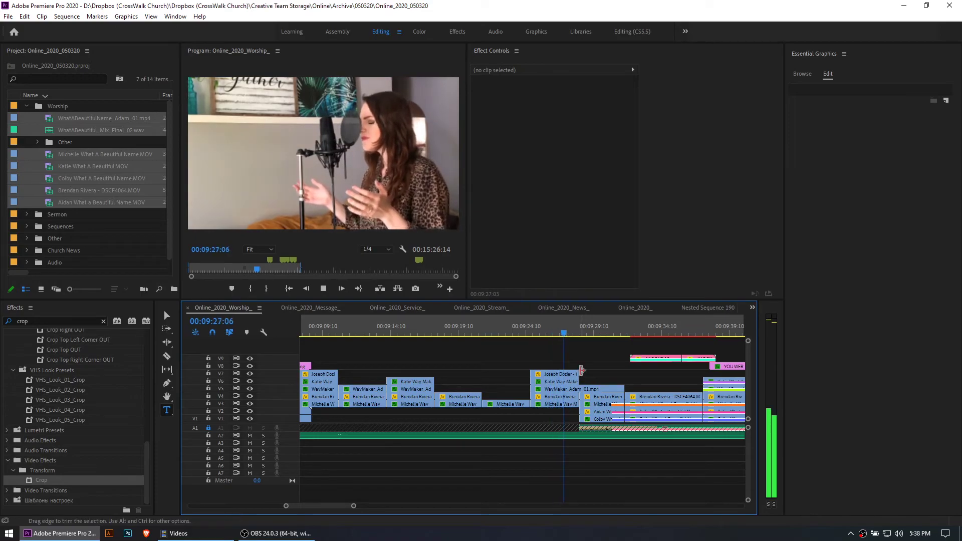
Show the effect settings of the second song's first V4 clip and the V6 clip near 00:09:37 during playback
{"action": "left_click", "coordinate": [603, 397]}
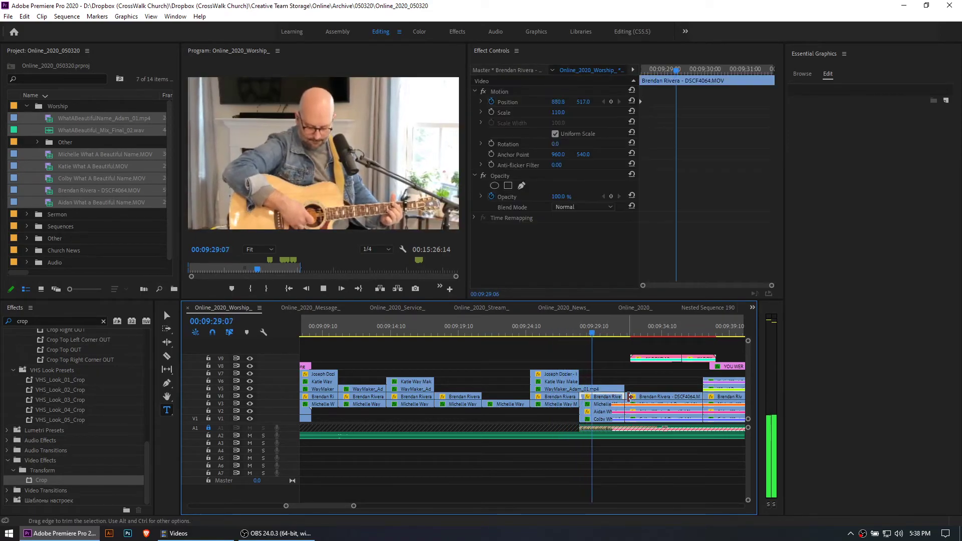
{"action": "scroll", "coordinate": [632, 397], "scroll_direction": "down", "scroll_amount": 4}
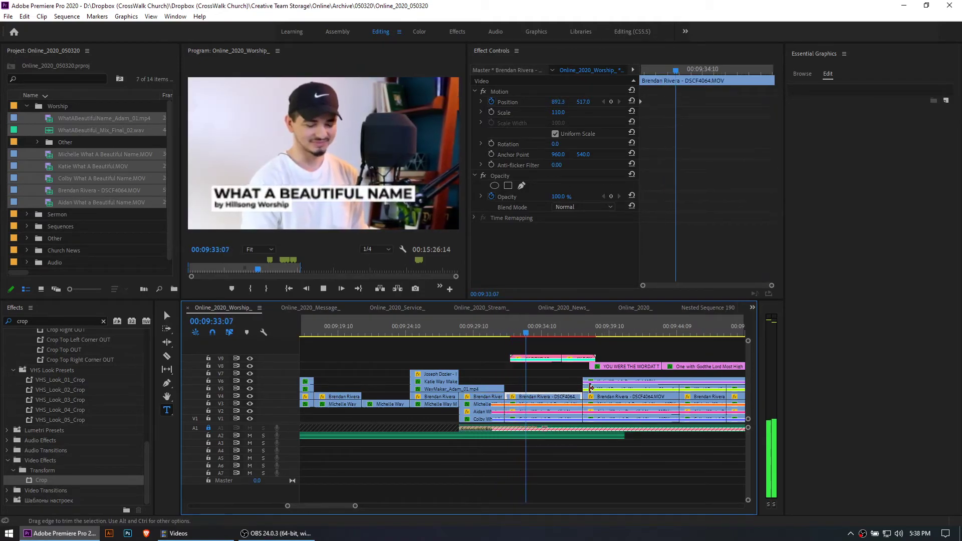
{"action": "left_click", "coordinate": [616, 383]}
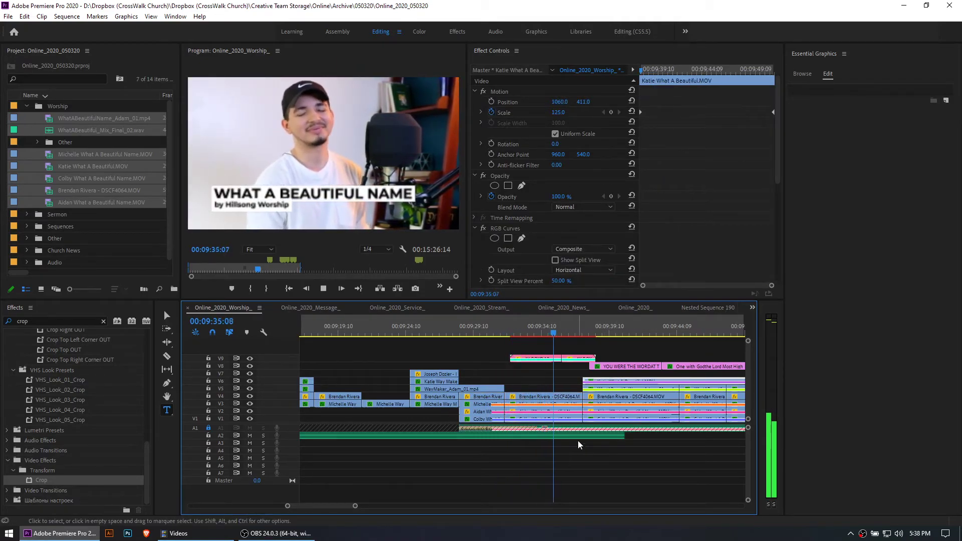
Clear the clip selection, play on to the second song's first lyric at 00:09:41:22, and unlock audio track A1
{"action": "left_click", "coordinate": [578, 465]}
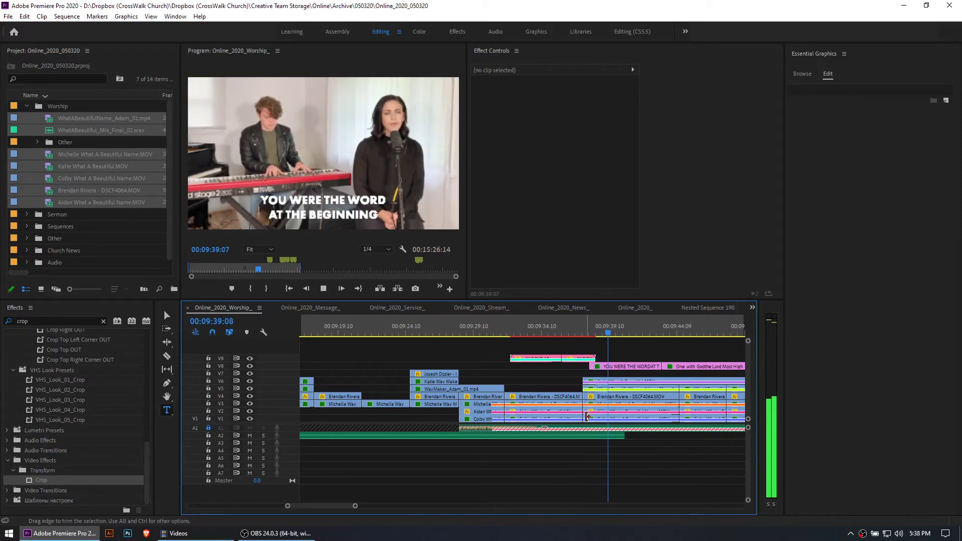
{"action": "key", "text": "minus"}
{"action": "key", "text": "minus"}
{"action": "key", "text": "minus"}
{"action": "key", "text": "equal"}
{"action": "key", "text": "equal"}
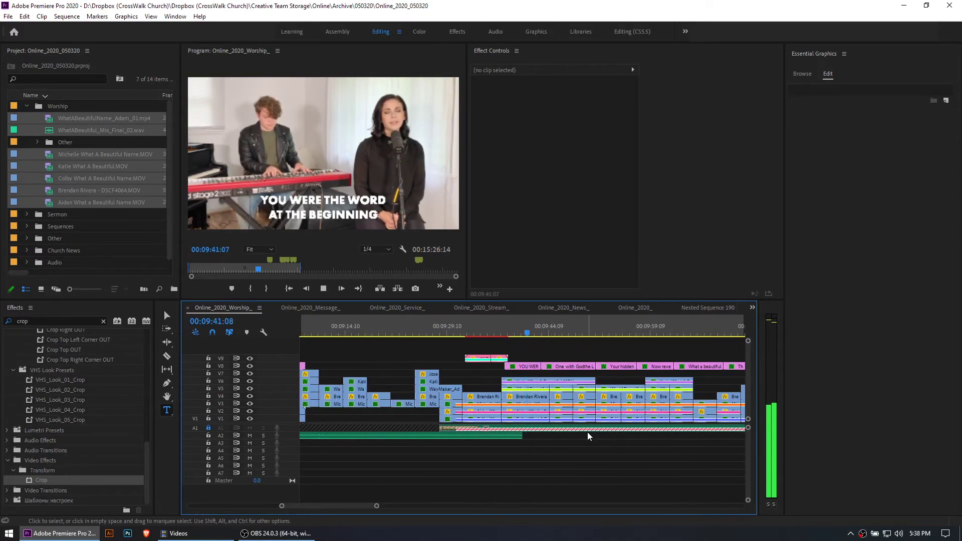
{"action": "key", "text": "space"}
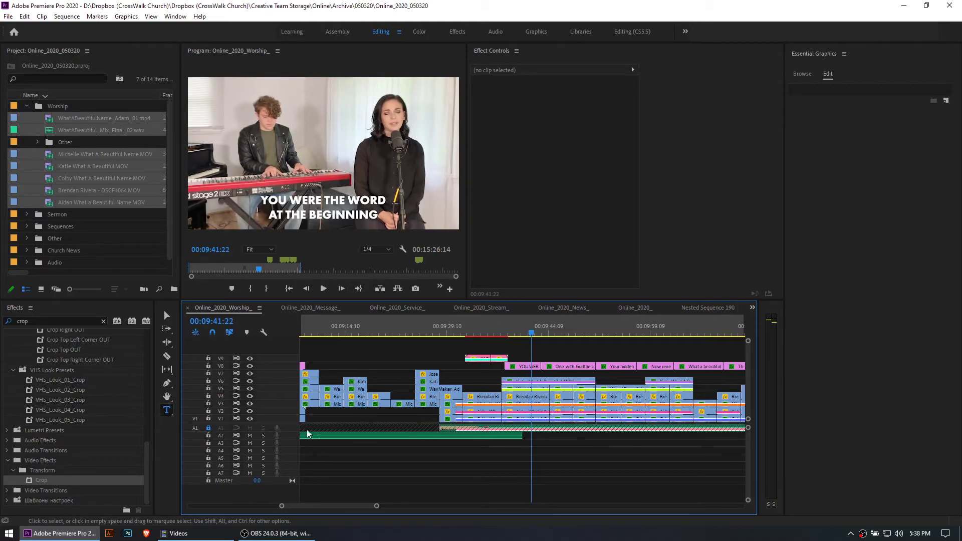
{"action": "left_click", "coordinate": [208, 428]}
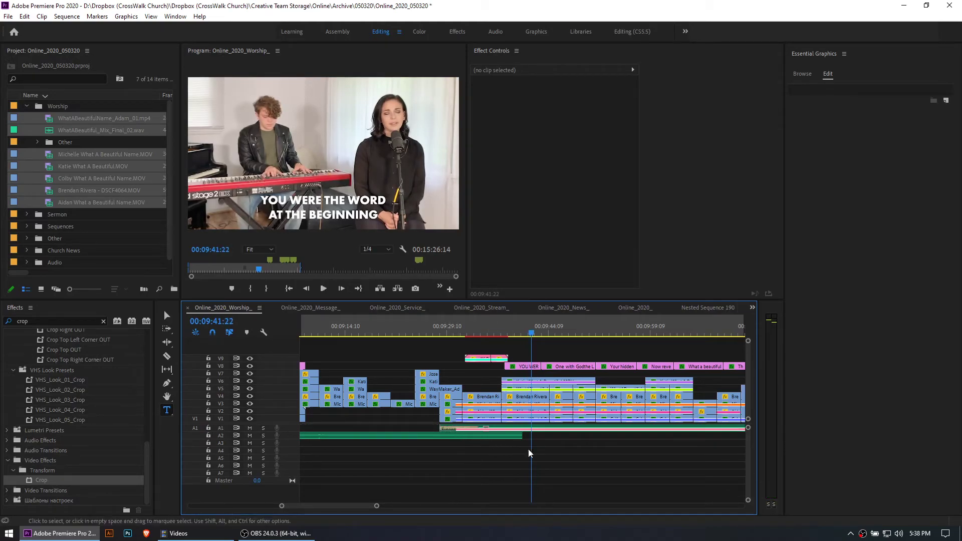
Examine the second song's stacked clips and lyric graphics around 00:09:41, up close and in the wider timeline
{"action": "key", "text": "minus"}
{"action": "key", "text": "minus"}
{"action": "key", "text": "equal"}
{"action": "key", "text": "equal"}
{"action": "scroll", "coordinate": [539, 456], "scroll_direction": "down", "scroll_amount": 3}
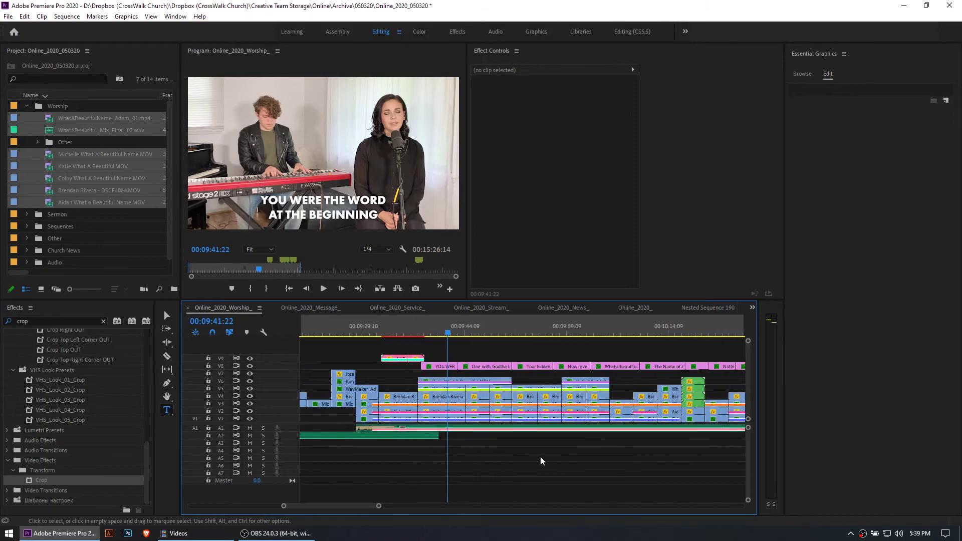
{"action": "key", "text": "minus"}
{"action": "scroll", "coordinate": [538, 458], "scroll_direction": "down", "scroll_amount": 3}
{"action": "key", "text": "minus"}
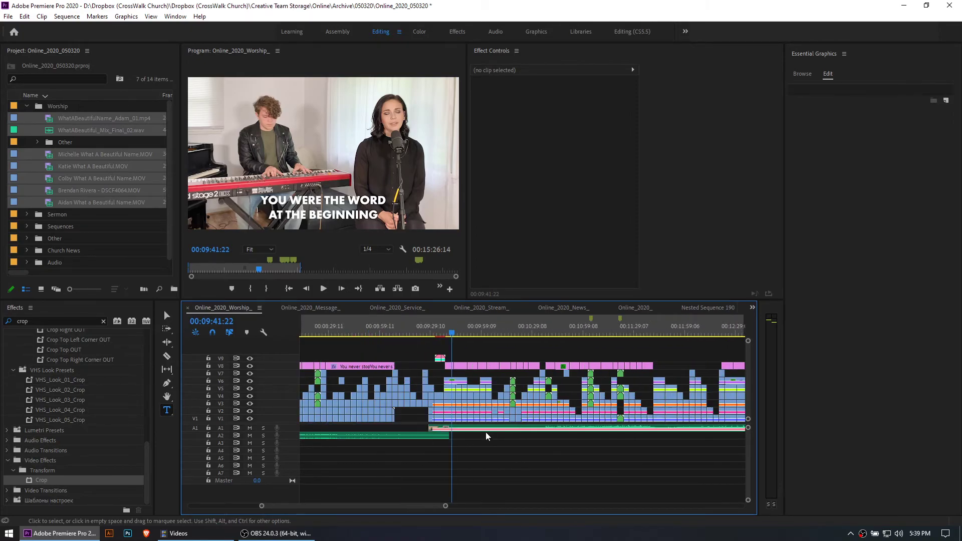
{"action": "key", "text": "equal"}
{"action": "key", "text": "equal"}
{"action": "key", "text": "equal"}
{"action": "scroll", "coordinate": [508, 395], "scroll_direction": "down", "scroll_amount": 1}
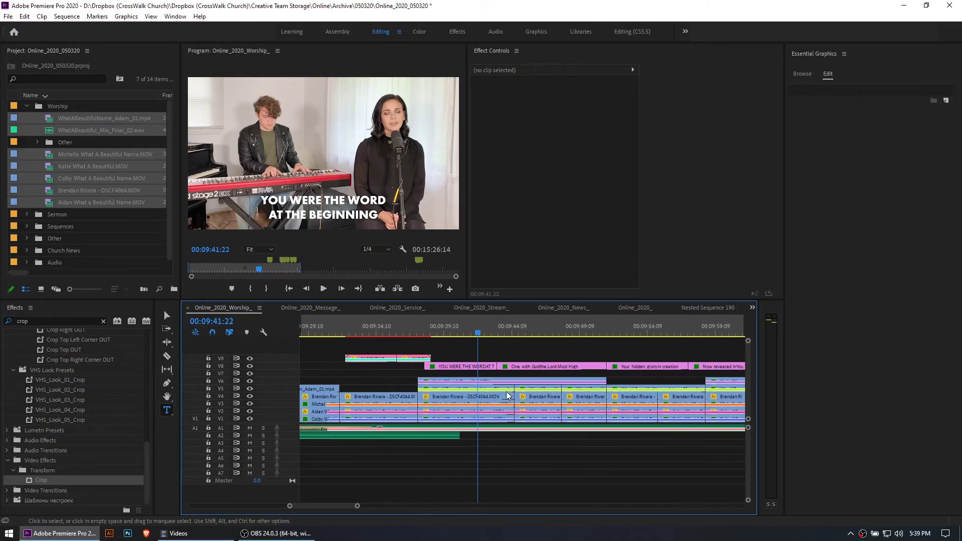
Move the playhead back to the second song's title graphic at 00:09:35:05 and examine the surrounding clip stack
{"action": "key", "text": "minus"}
{"action": "key", "text": "minus"}
{"action": "key", "text": "minus"}
{"action": "key", "text": "minus"}
{"action": "key", "text": "minus"}
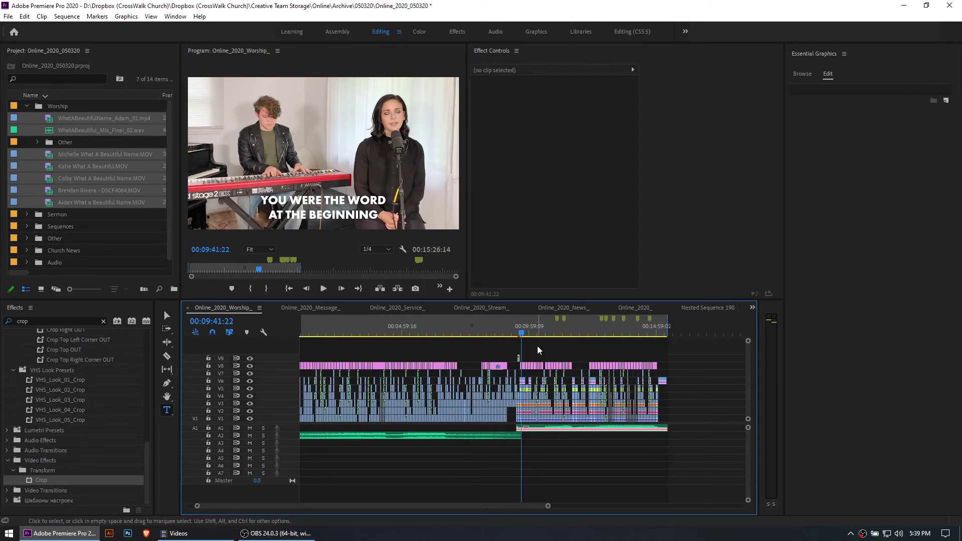
{"action": "left_click_drag", "start_coordinate": [520, 333], "coordinate": [518, 334]}
{"action": "key", "text": "equal"}
{"action": "key", "text": "equal"}
{"action": "key", "text": "equal"}
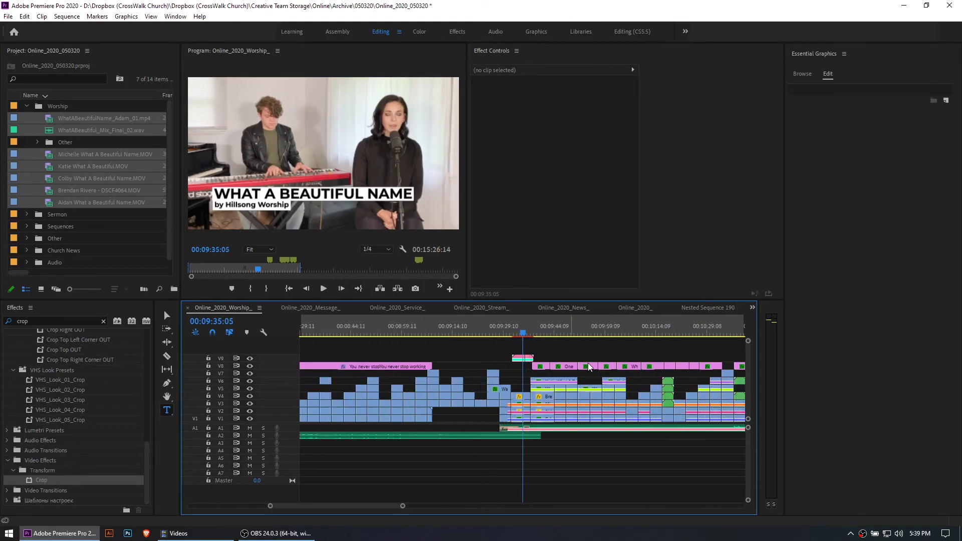
Go to the separate stack of source clips past the finished edit and show its frame at 00:31:08:15
{"action": "key", "text": "minus"}
{"action": "key", "text": "minus"}
{"action": "key", "text": "minus"}
{"action": "key", "text": "minus"}
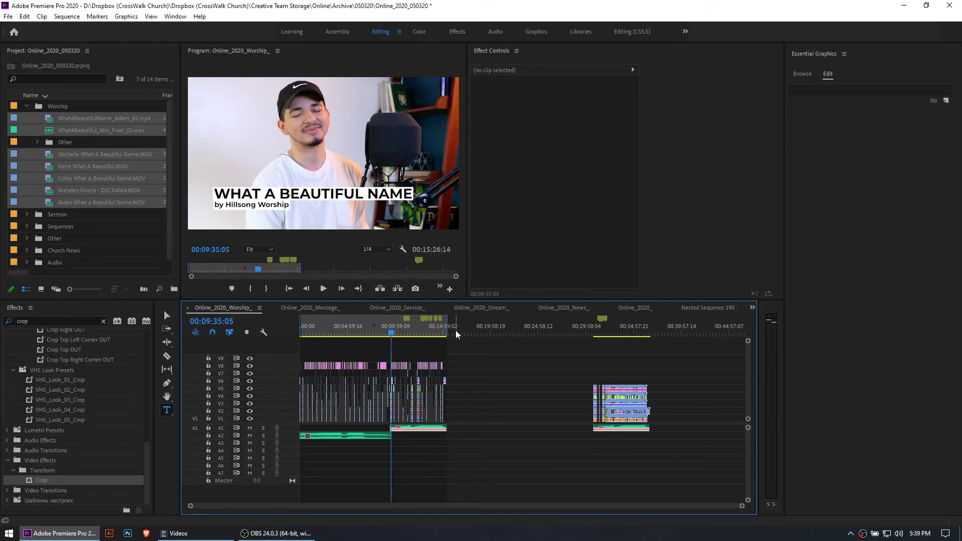
{"action": "left_click", "coordinate": [588, 332]}
{"action": "key", "text": "equal"}
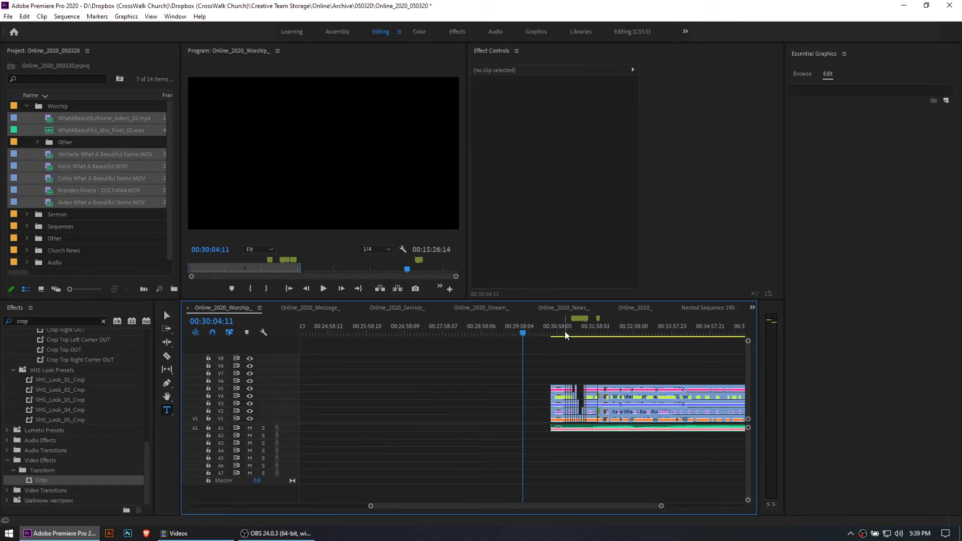
{"action": "left_click", "coordinate": [564, 332]}
{"action": "key", "text": "equal"}
{"action": "key", "text": "equal"}
{"action": "key", "text": "equal"}
{"action": "key", "text": "equal"}
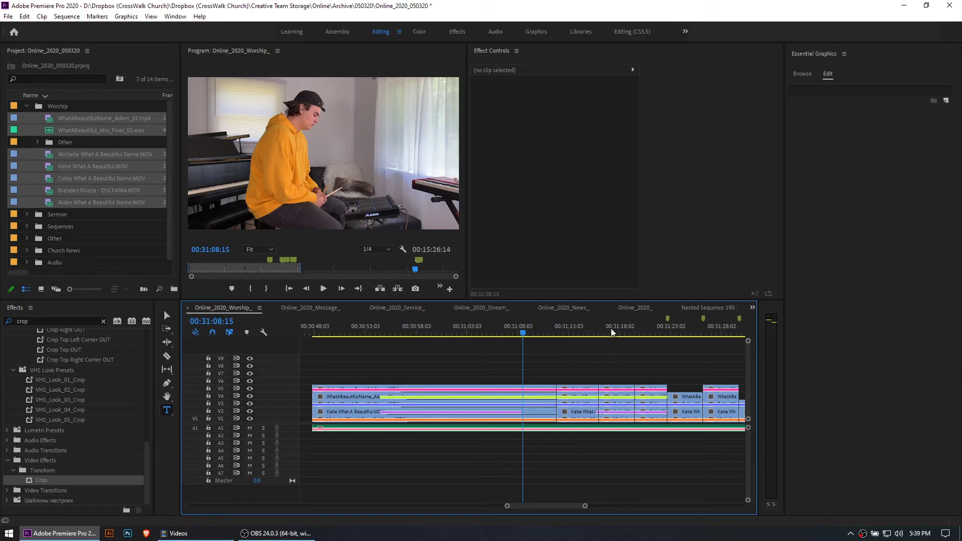
Move to 00:31:19:07, show the effect settings of the V5 clip there, and examine the rest of the source stack
{"action": "left_click", "coordinate": [631, 332]}
{"action": "left_click", "coordinate": [658, 389]}
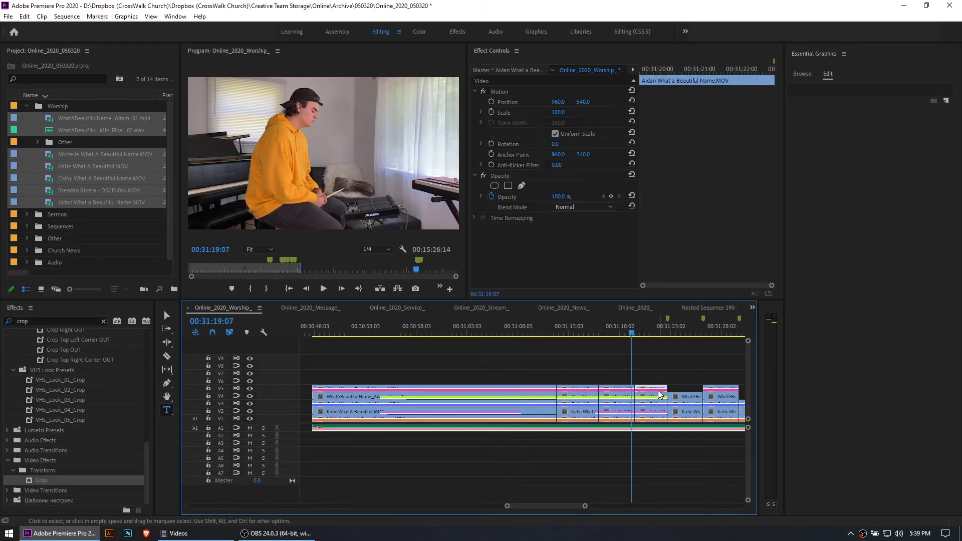
{"action": "key", "text": "minus"}
{"action": "scroll", "coordinate": [596, 381], "scroll_direction": "down", "scroll_amount": 5}
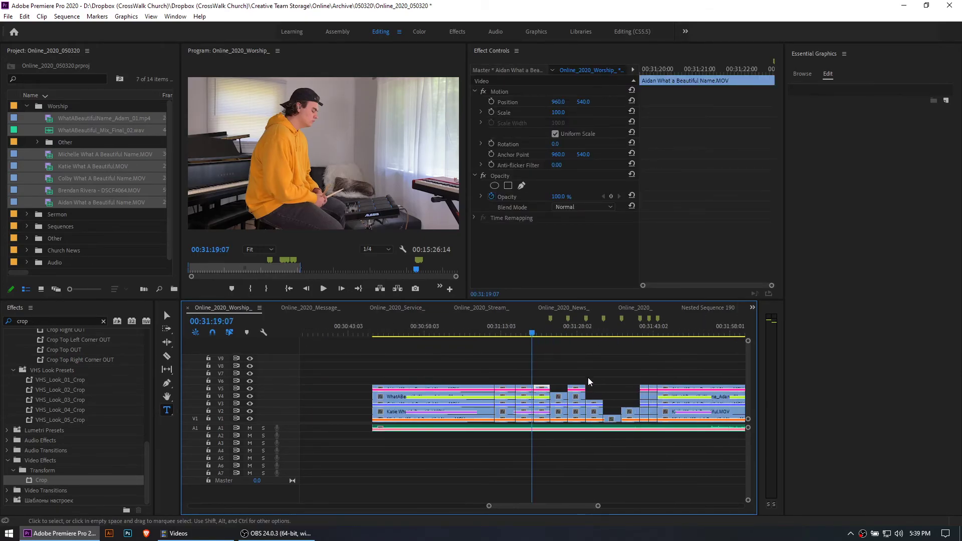
{"action": "scroll", "coordinate": [603, 394], "scroll_direction": "down", "scroll_amount": 1}
{"action": "key", "text": "minus"}
{"action": "key", "text": "minus"}
{"action": "key", "text": "minus"}
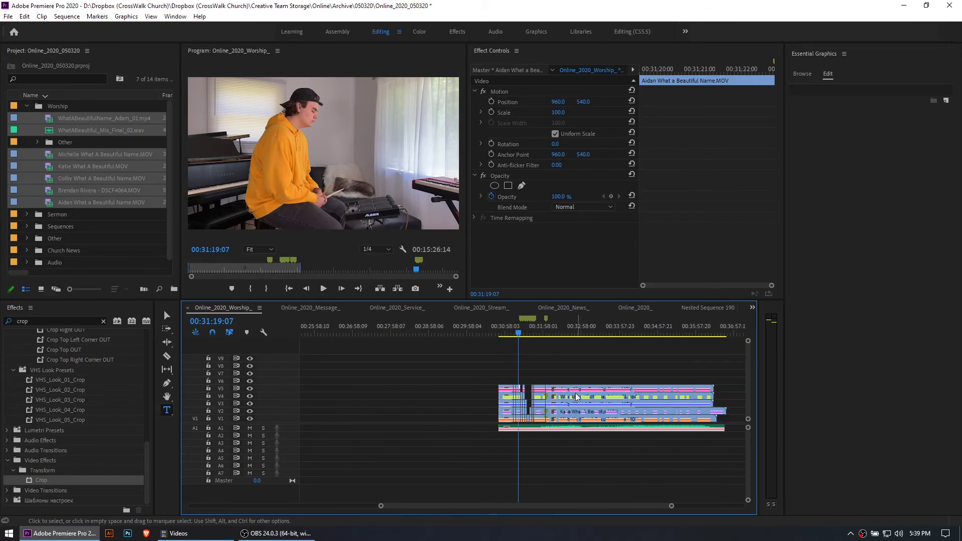
{"action": "scroll", "coordinate": [560, 381], "scroll_direction": "down", "scroll_amount": 3}
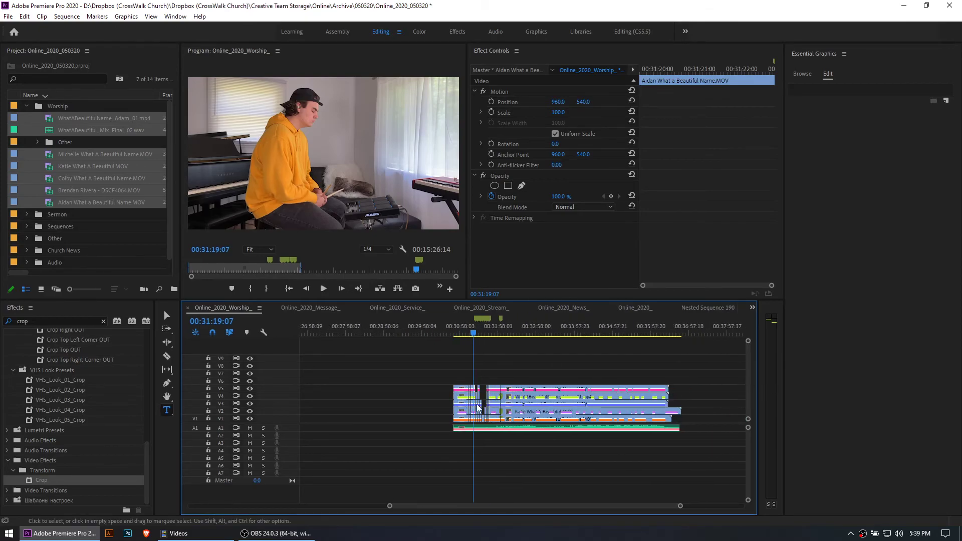
Deselect the V5 clip and compare the partly cut source stack around 00:31:19 with the whole sequence
{"action": "left_click", "coordinate": [492, 382]}
{"action": "key", "text": "equal"}
{"action": "key", "text": "equal"}
{"action": "key", "text": "equal"}
{"action": "scroll", "coordinate": [546, 385], "scroll_direction": "down", "scroll_amount": 3}
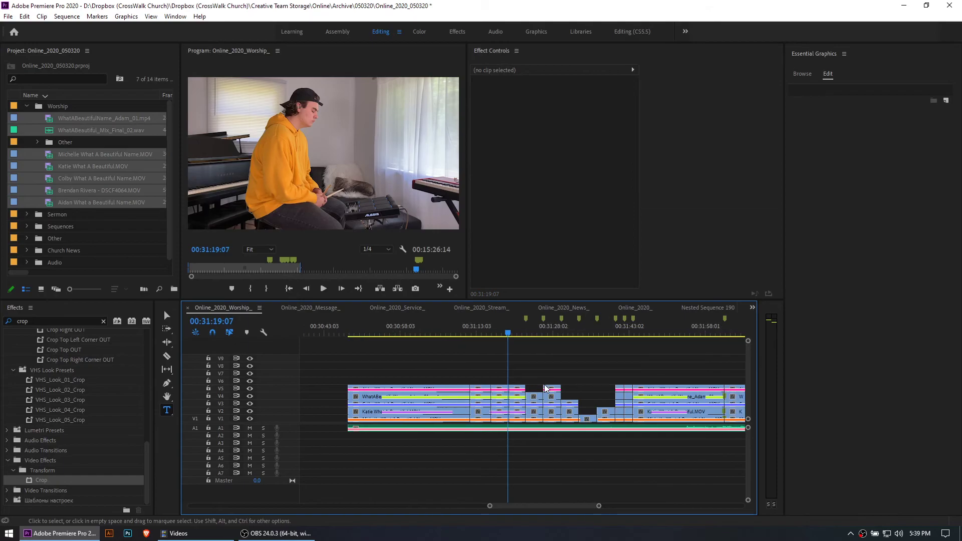
{"action": "key", "text": "minus"}
{"action": "scroll", "coordinate": [519, 380], "scroll_direction": "down", "scroll_amount": 1}
{"action": "key", "text": "minus"}
{"action": "key", "text": "minus"}
{"action": "key", "text": "minus"}
{"action": "key", "text": "minus"}
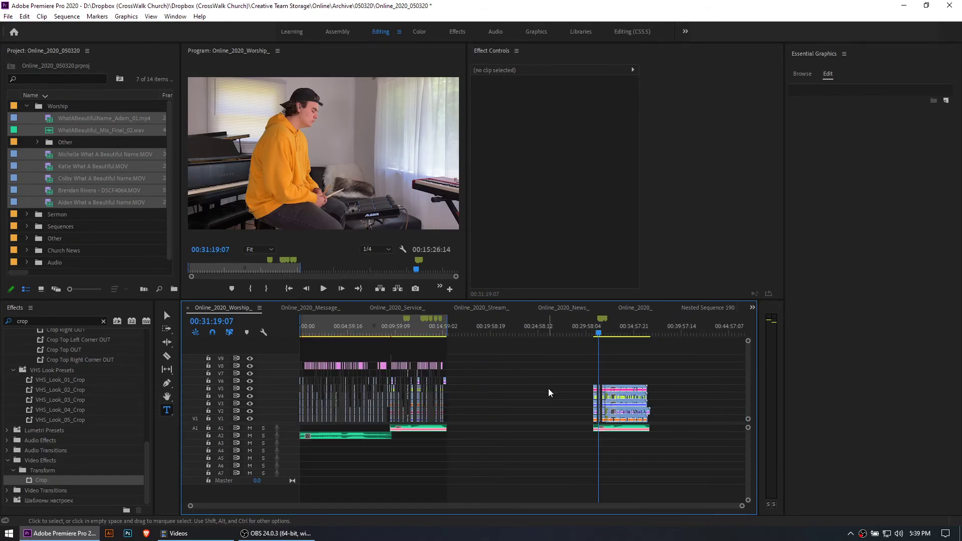
{"action": "key", "text": "equal"}
{"action": "key", "text": "equal"}
{"action": "key", "text": "equal"}
{"action": "key", "text": "equal"}
{"action": "key", "text": "equal"}
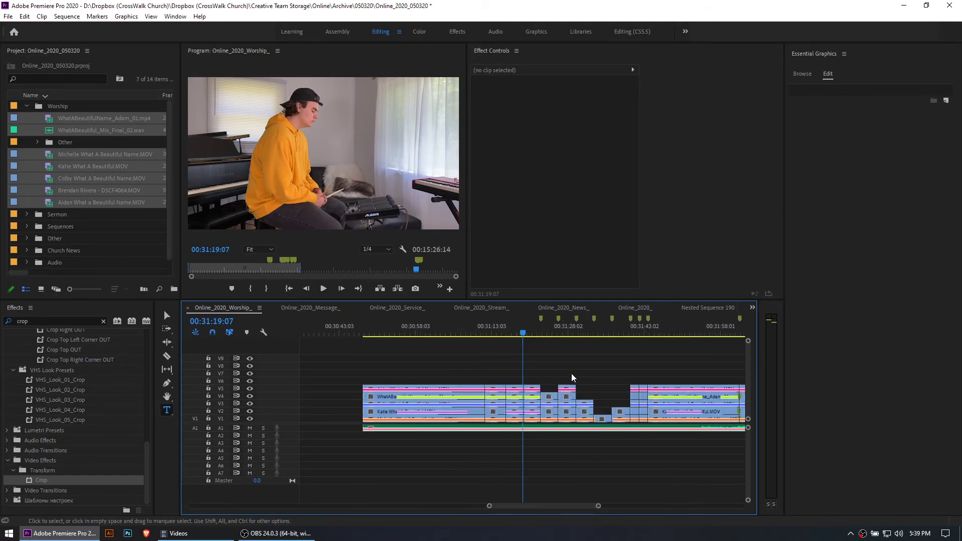
Move the playhead to the end of the finished songs at 00:15:26:14 and examine the closing clips
{"action": "key", "text": "minus"}
{"action": "key", "text": "minus"}
{"action": "key", "text": "minus"}
{"action": "key", "text": "minus"}
{"action": "key", "text": "minus"}
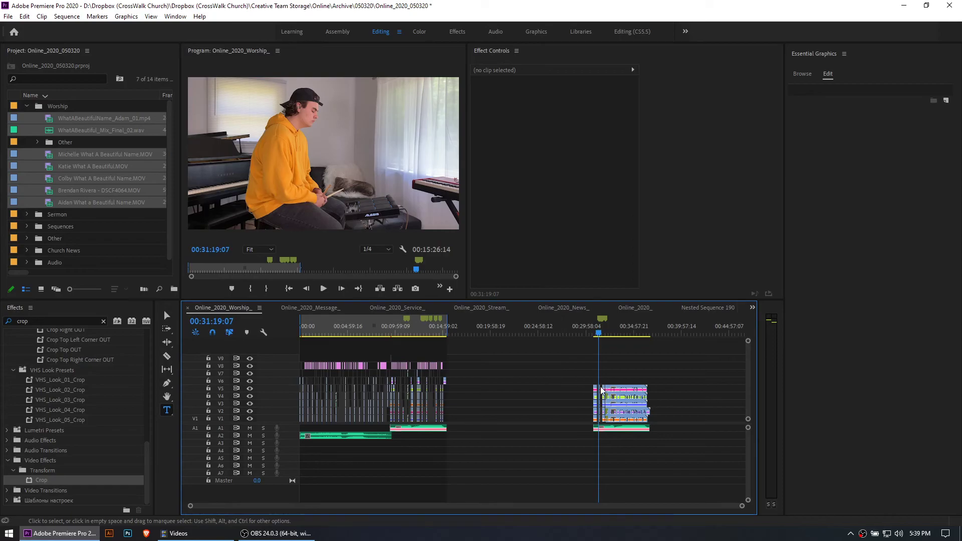
{"action": "left_click", "coordinate": [453, 333]}
{"action": "key", "text": "End"}
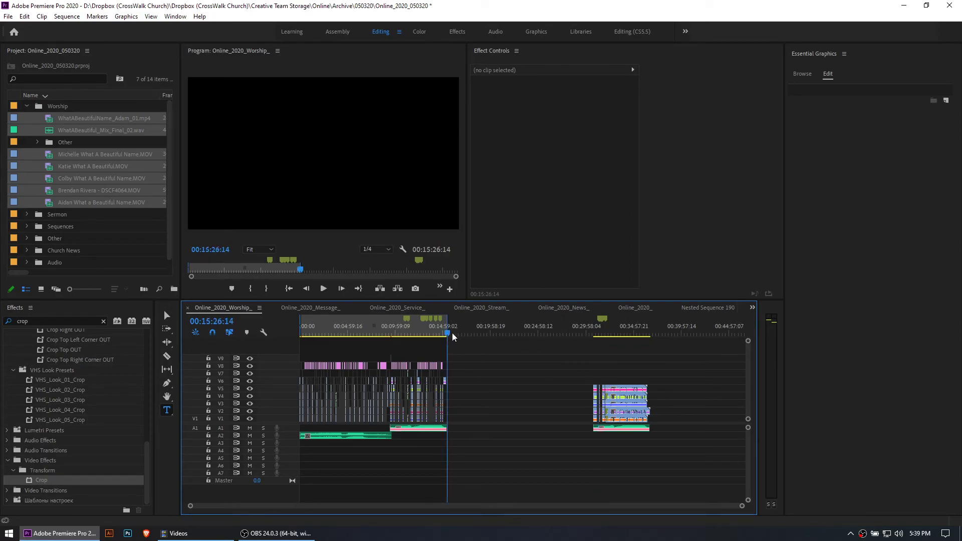
{"action": "key", "text": "equal"}
{"action": "key", "text": "equal"}
{"action": "key", "text": "equal"}
{"action": "left_click", "coordinate": [609, 413]}
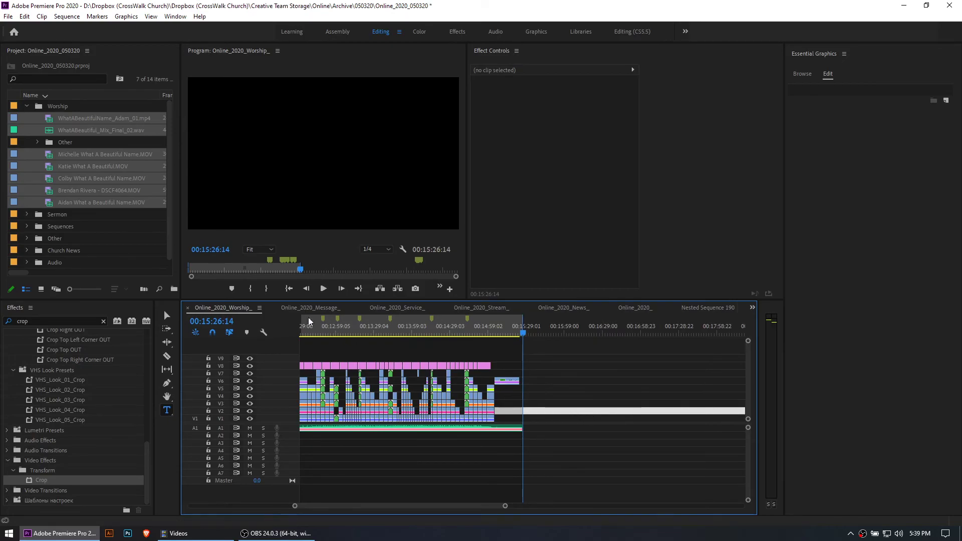
{"action": "left_click", "coordinate": [24, 16]}
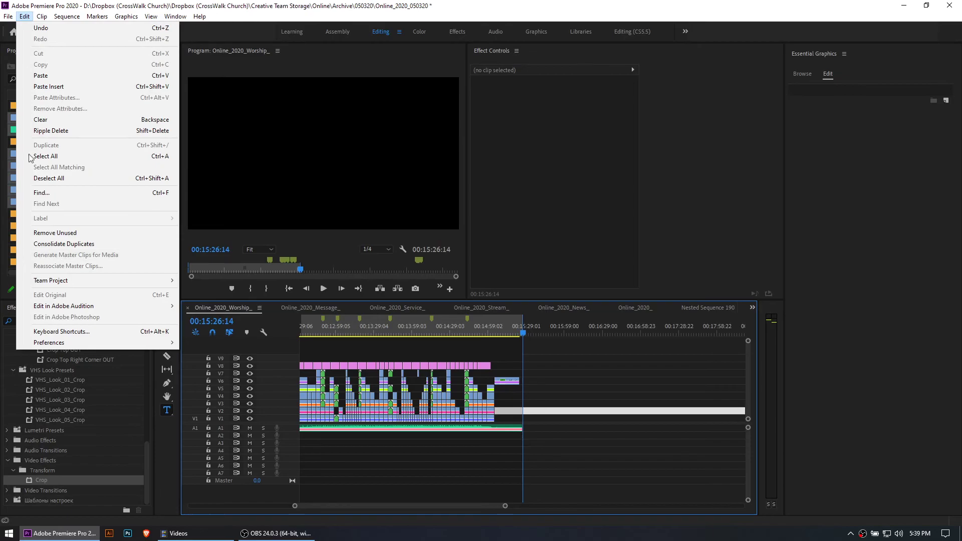
{"action": "mouse_move", "coordinate": [8, 17]}
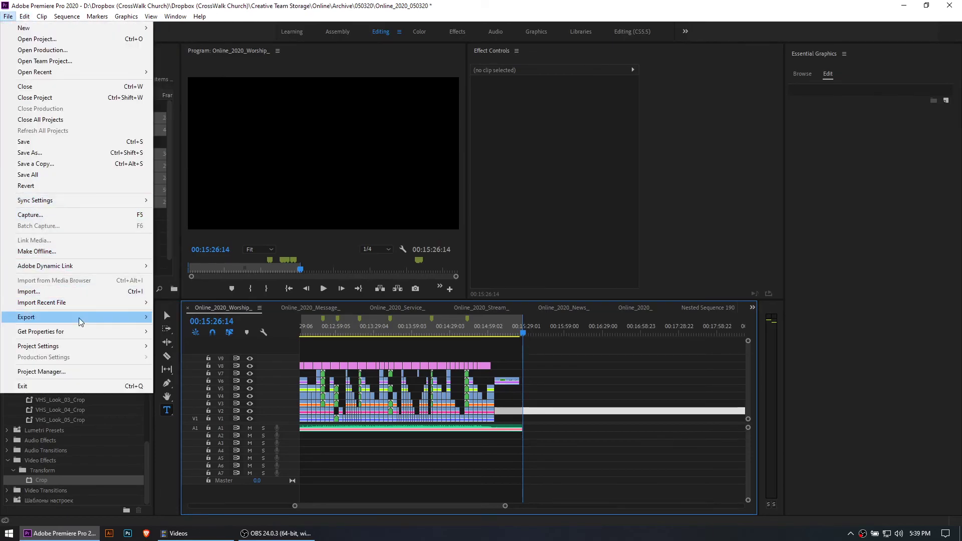
{"action": "mouse_move", "coordinate": [79, 318]}
{"action": "left_click", "coordinate": [504, 367]}
{"action": "left_click_drag", "start_coordinate": [531, 334], "coordinate": [526, 337]}
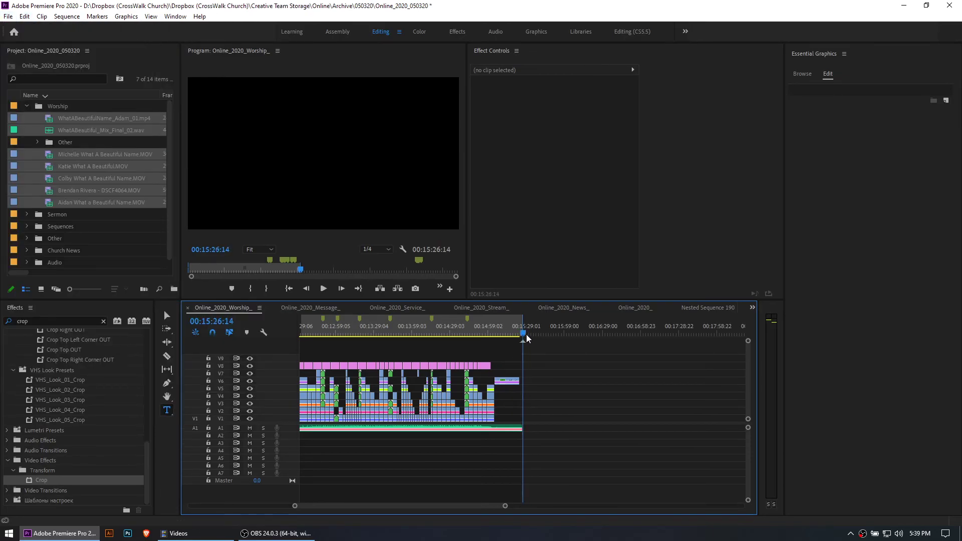
Mark the export range with the In point at the sequence start and the Out point at 00:15:26:15
{"action": "left_click", "coordinate": [468, 328]}
{"action": "key", "text": "i"}
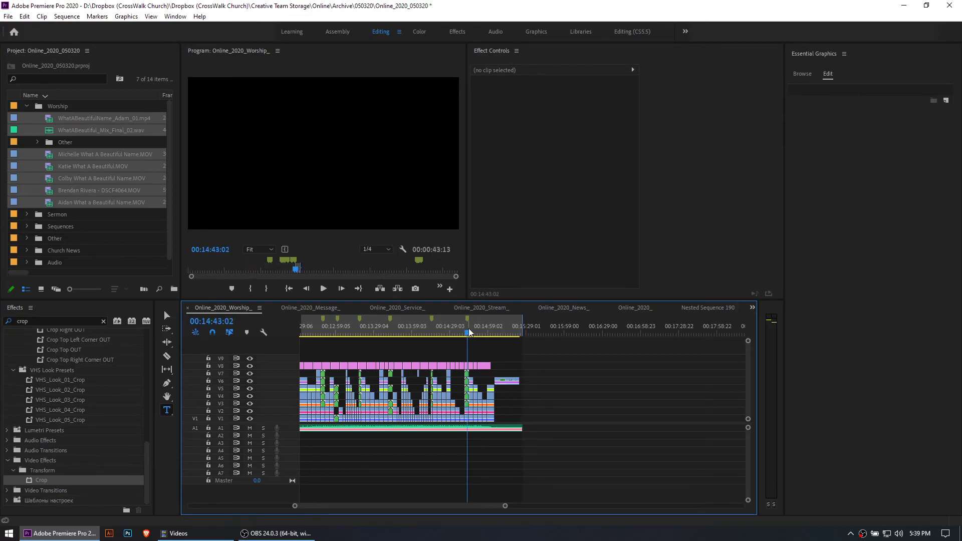
{"action": "key", "text": "minus"}
{"action": "key", "text": "minus"}
{"action": "key", "text": "minus"}
{"action": "left_click_drag", "start_coordinate": [328, 327], "coordinate": [253, 328]}
{"action": "key", "text": "i"}
{"action": "left_click", "coordinate": [461, 328]}
{"action": "left_click_drag", "start_coordinate": [462, 330], "coordinate": [447, 332]}
{"action": "key", "text": "o"}
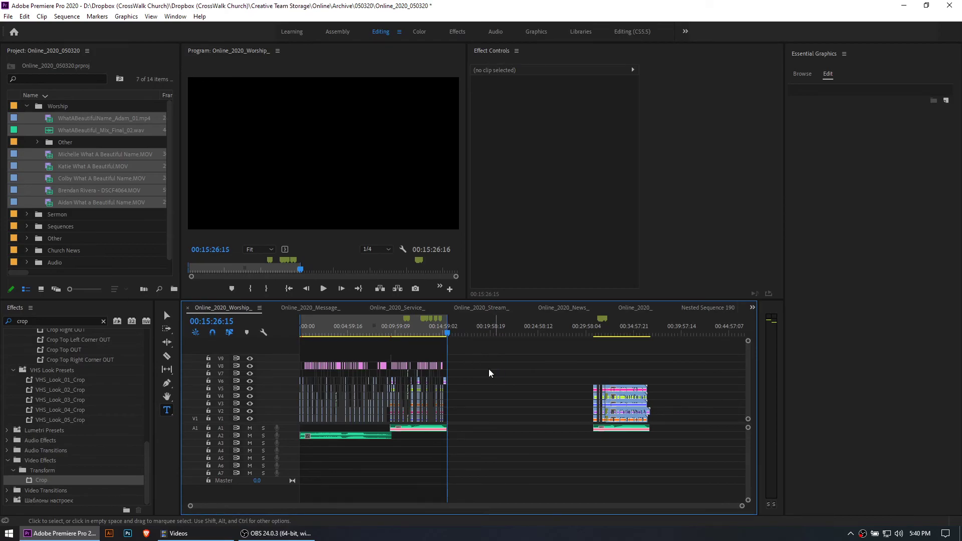
Open the media export settings for the marked range and choose H.264 as the format
{"action": "key", "text": "ctrl+m"}
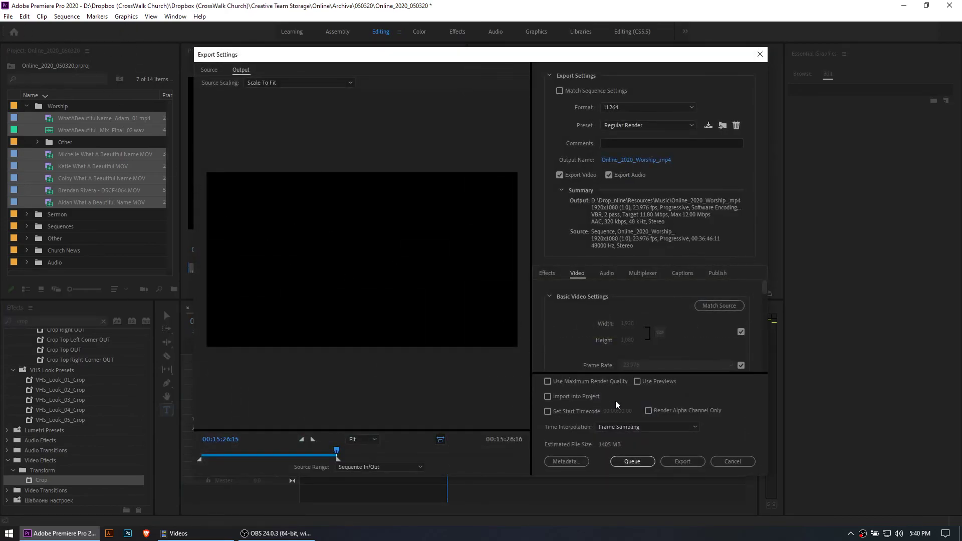
{"action": "left_click", "coordinate": [746, 461]}
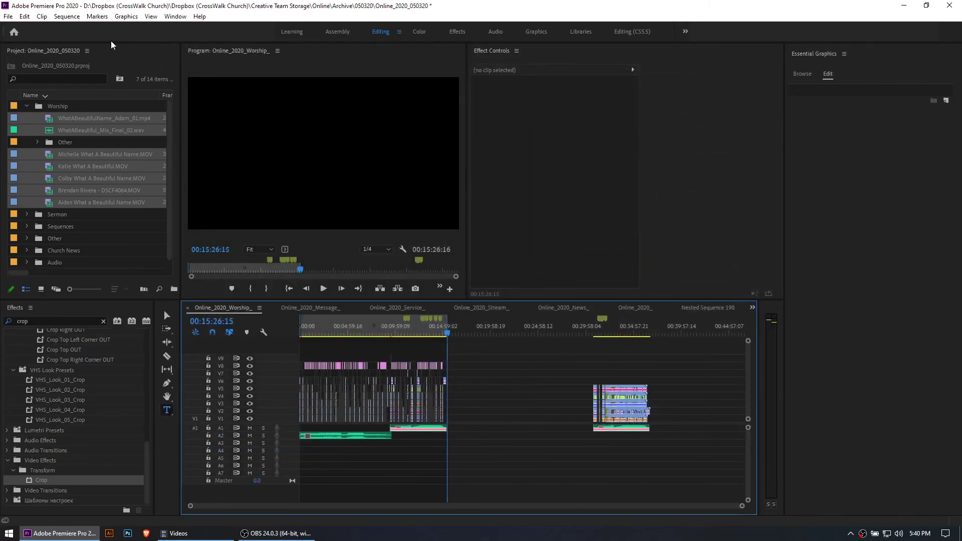
{"action": "left_click", "coordinate": [8, 16]}
{"action": "mouse_move", "coordinate": [80, 319]}
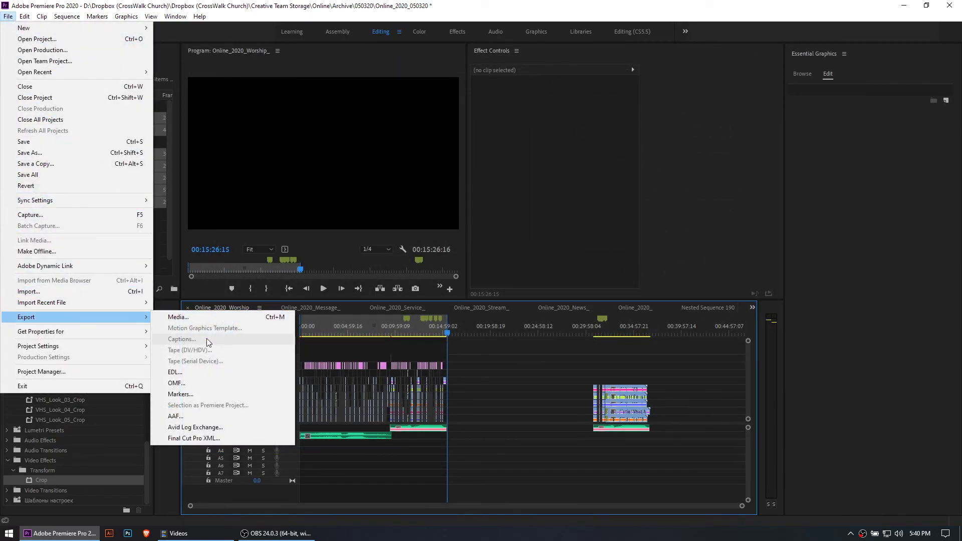
{"action": "left_click", "coordinate": [181, 316]}
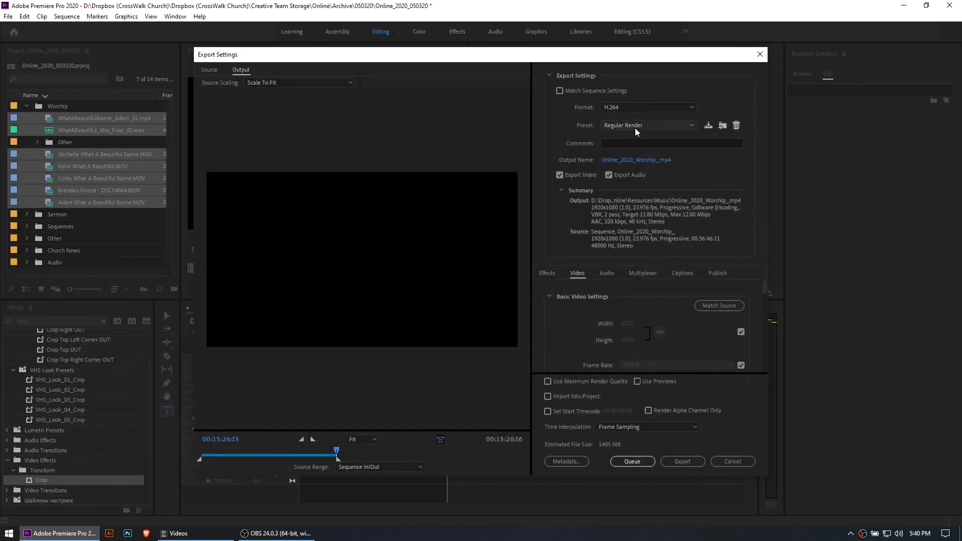
{"action": "left_click", "coordinate": [630, 107]}
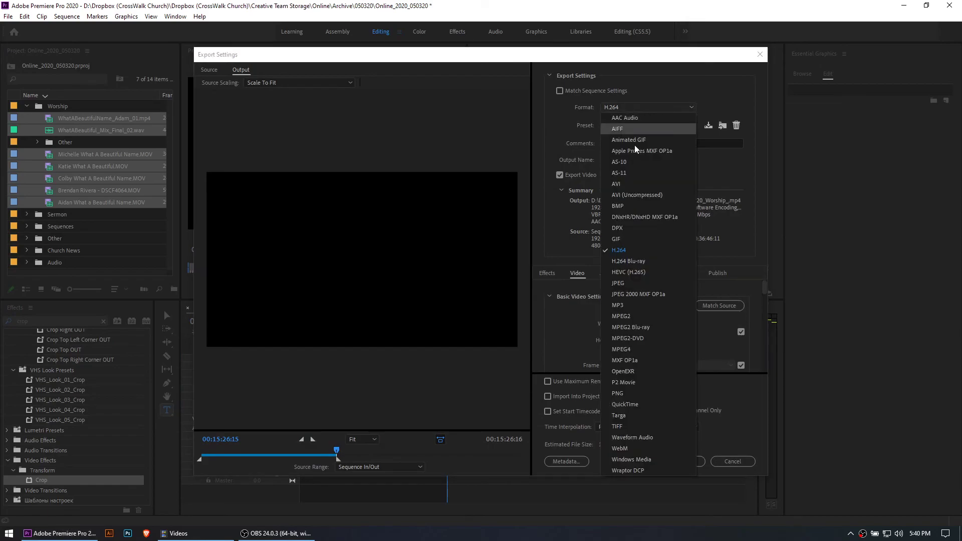
{"action": "left_click", "coordinate": [634, 251]}
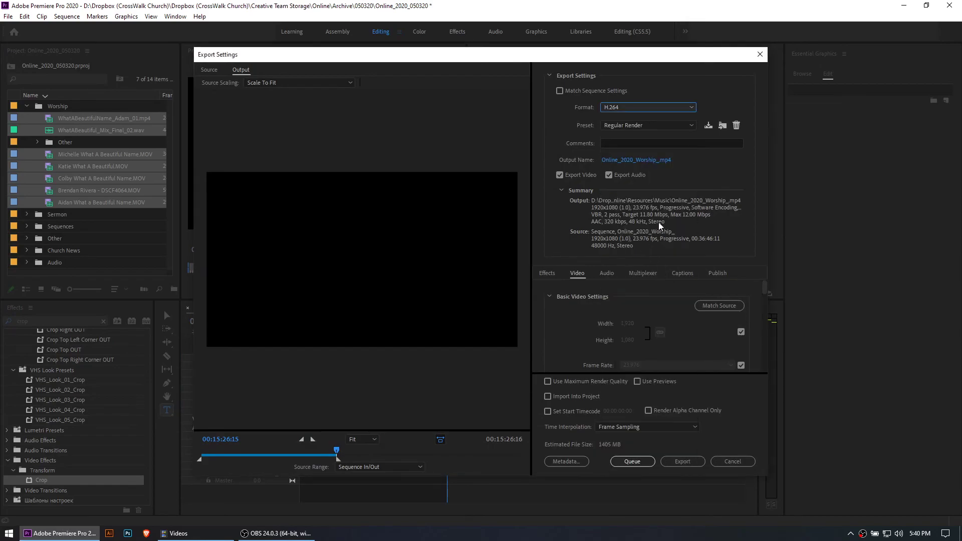
Look at where the output file gets saved, and review the video export settings down to the bitrate section
{"action": "left_click", "coordinate": [643, 160]}
{"action": "left_click", "coordinate": [881, 363]}
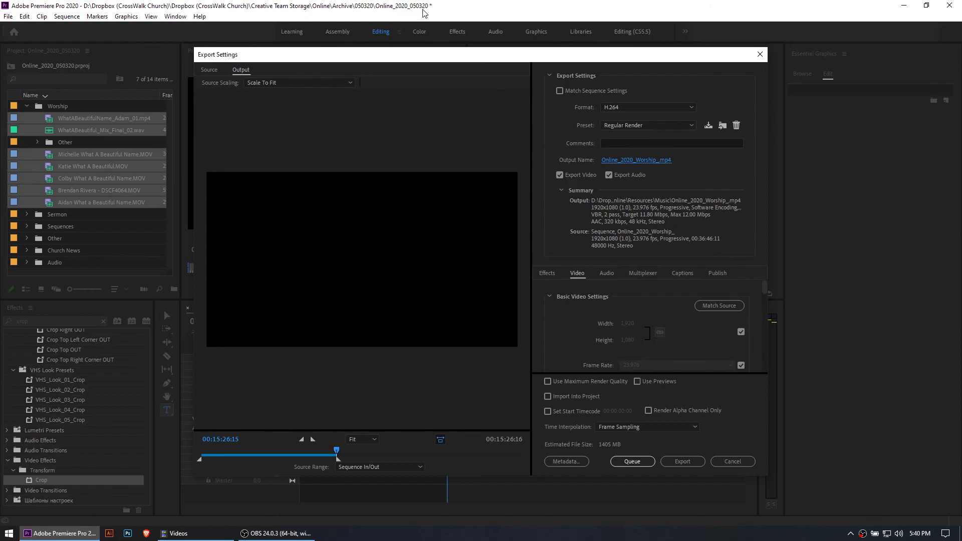
{"action": "scroll", "coordinate": [635, 299], "scroll_direction": "down", "scroll_amount": 3}
{"action": "scroll", "coordinate": [618, 320], "scroll_direction": "up", "scroll_amount": 3}
{"action": "scroll", "coordinate": [623, 337], "scroll_direction": "down", "scroll_amount": 3}
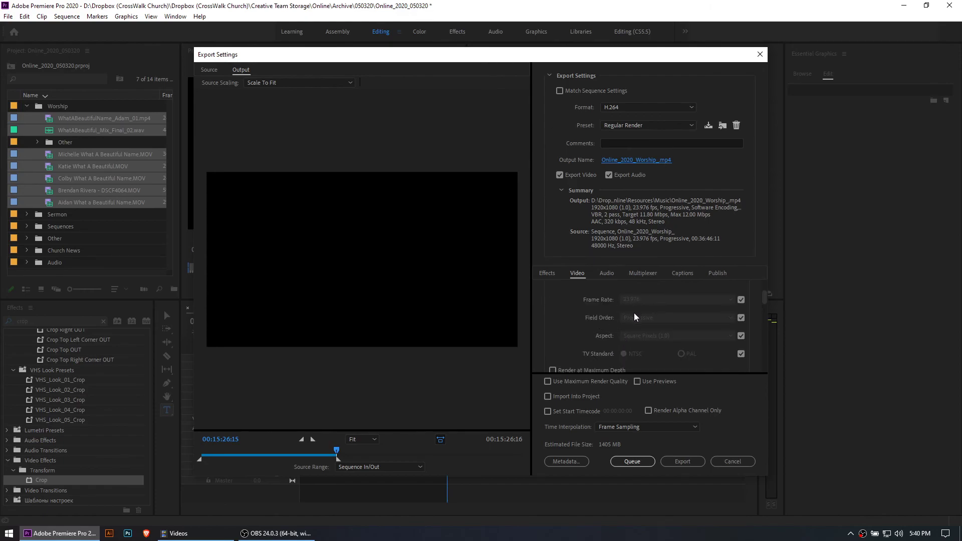
{"action": "scroll", "coordinate": [597, 325], "scroll_direction": "down", "scroll_amount": 2}
{"action": "scroll", "coordinate": [606, 327], "scroll_direction": "down", "scroll_amount": 2}
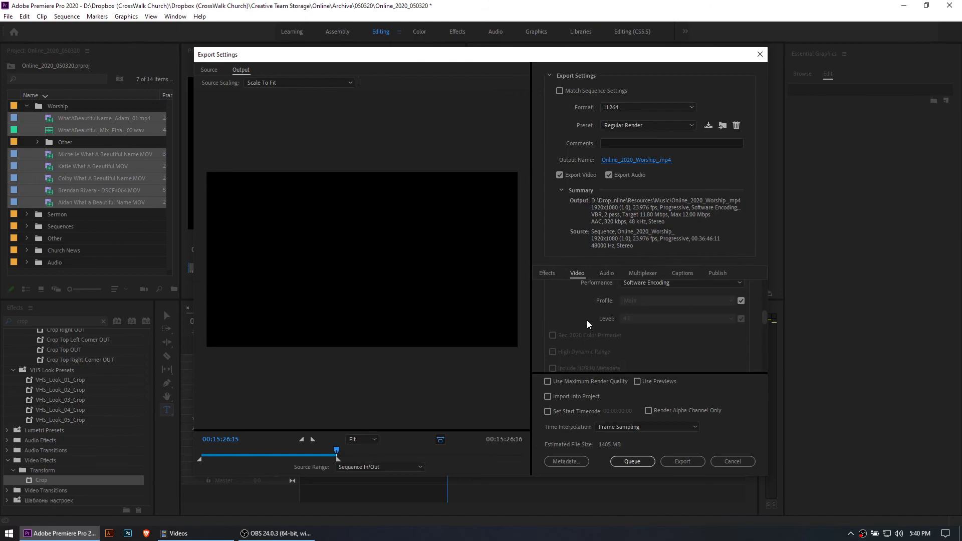
{"action": "scroll", "coordinate": [621, 320], "scroll_direction": "down", "scroll_amount": 5}
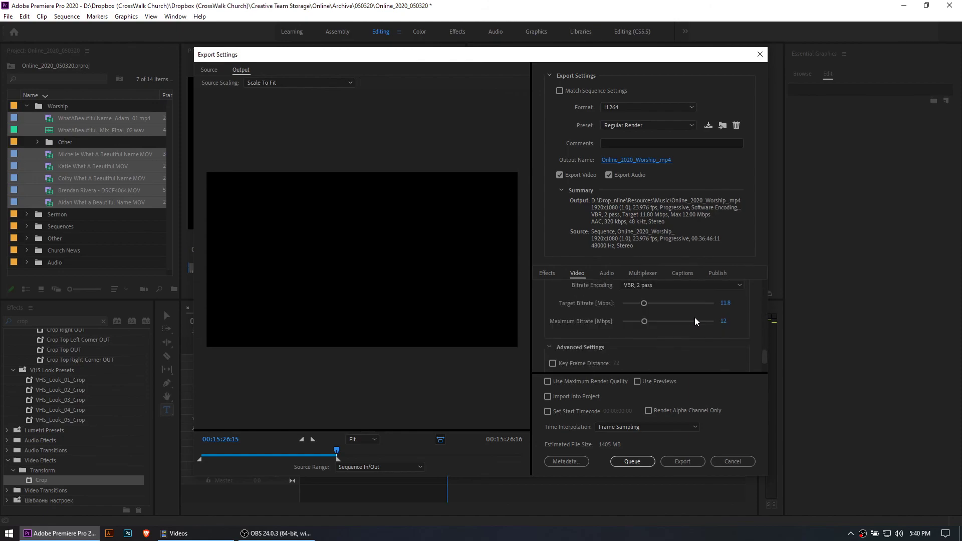
Choose VBR, 2 pass as the bitrate encoding, review the remaining video settings, and leave the export settings without exporting
{"action": "left_click", "coordinate": [659, 285]}
{"action": "left_click", "coordinate": [650, 316]}
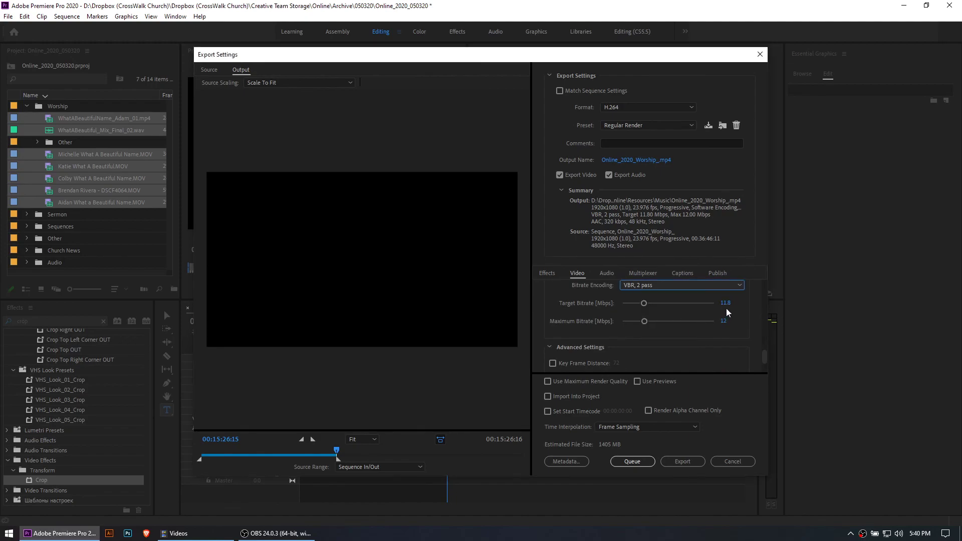
{"action": "left_click", "coordinate": [722, 335]}
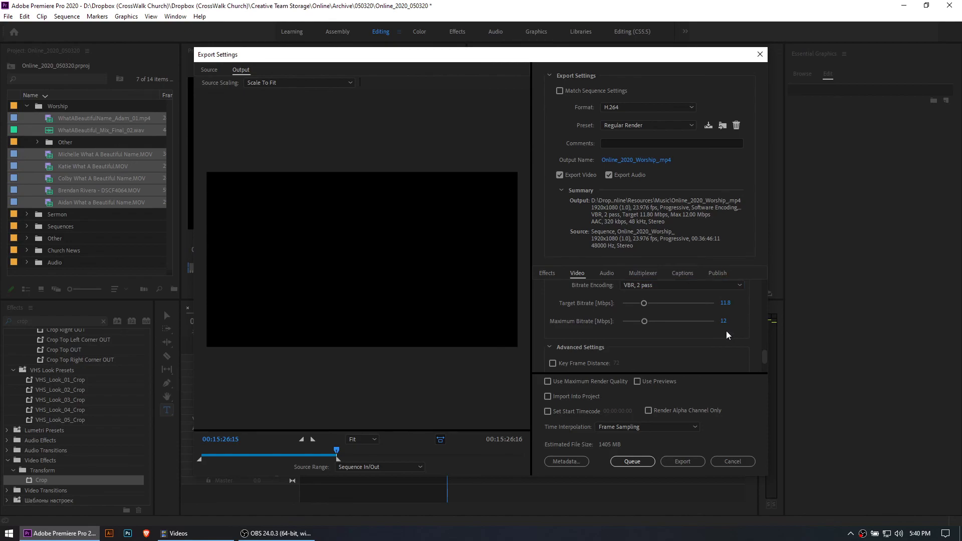
{"action": "scroll", "coordinate": [749, 331], "scroll_direction": "up", "scroll_amount": 3}
{"action": "scroll", "coordinate": [751, 340], "scroll_direction": "down", "scroll_amount": 5}
{"action": "scroll", "coordinate": [750, 341], "scroll_direction": "up", "scroll_amount": 3}
{"action": "scroll", "coordinate": [749, 335], "scroll_direction": "up", "scroll_amount": 3}
{"action": "scroll", "coordinate": [752, 338], "scroll_direction": "down", "scroll_amount": 6}
{"action": "scroll", "coordinate": [752, 340], "scroll_direction": "down", "scroll_amount": 2}
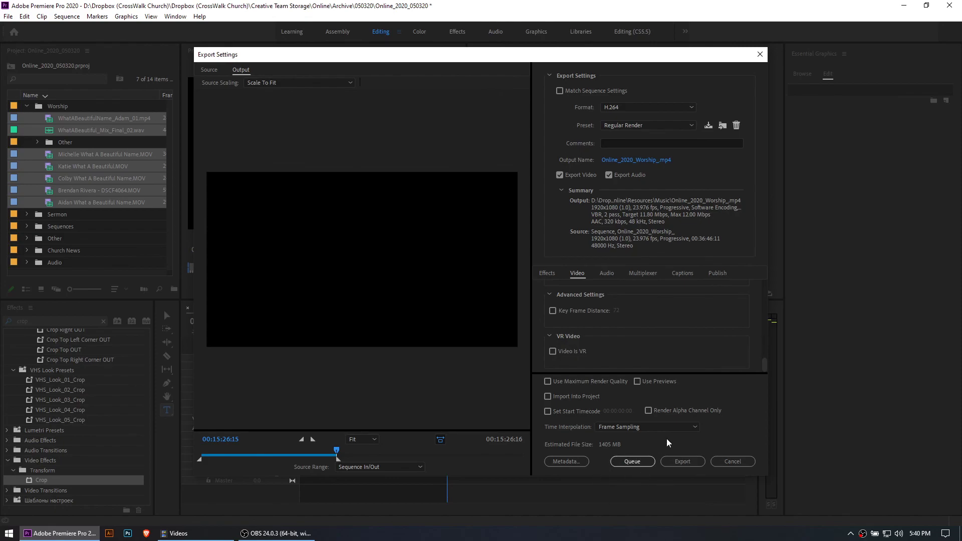
{"action": "left_click", "coordinate": [735, 462]}
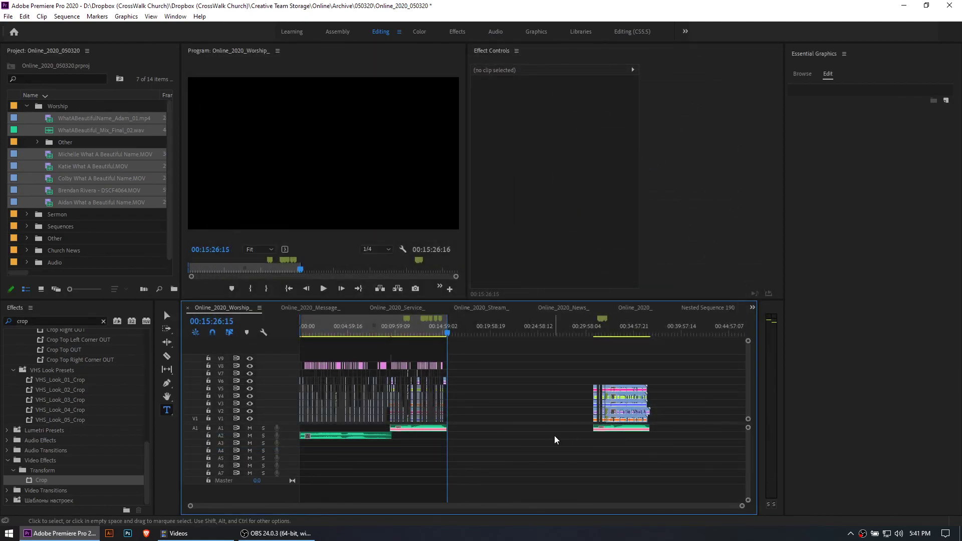